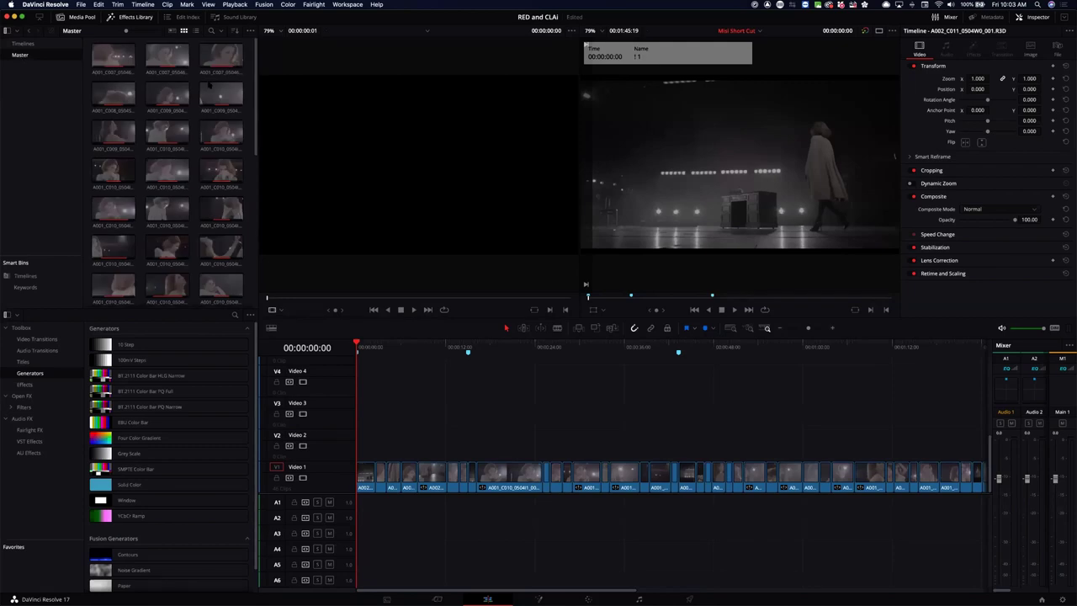
Look through the clips in the Master bin, preview the Misi Short Cut timeline, and return the playhead to the start.
scroll(169, 126, "down", 3)
scroll(182, 141, "down", 3)
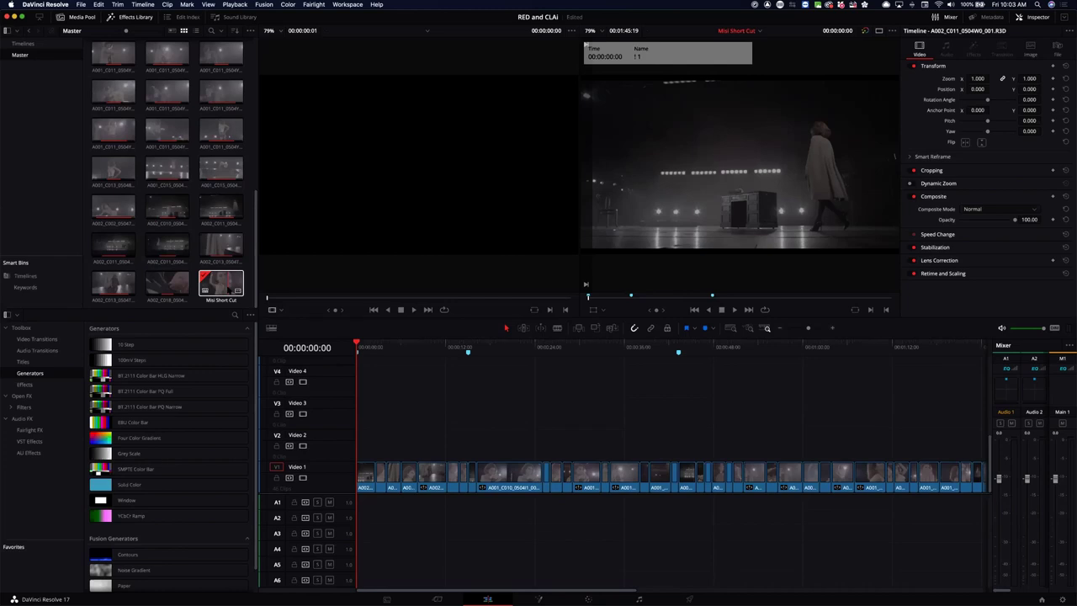
left_click_drag(394, 360, 362, 365)
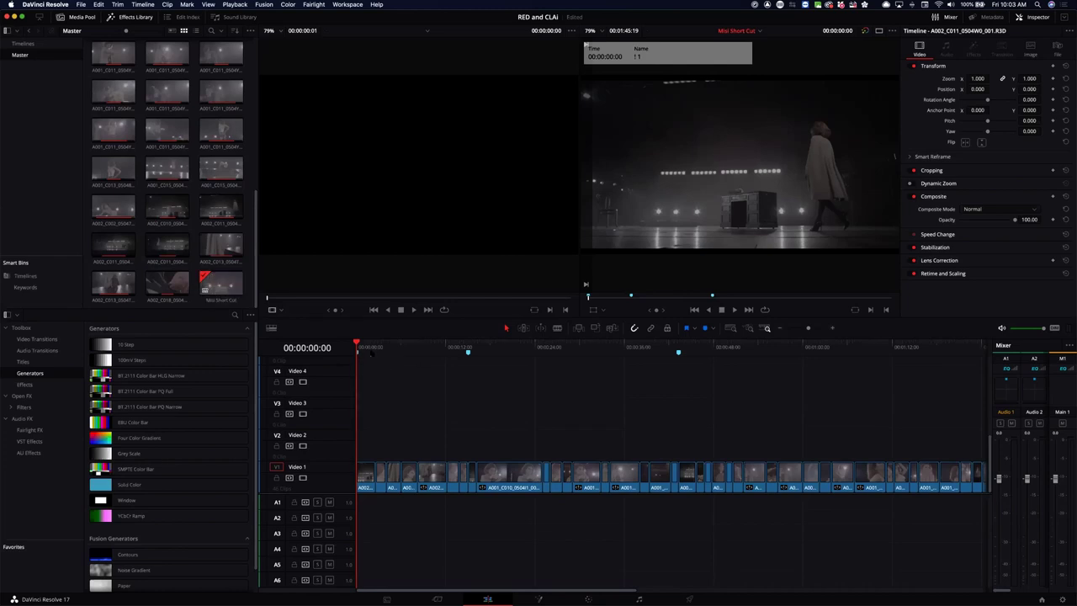
key("space")
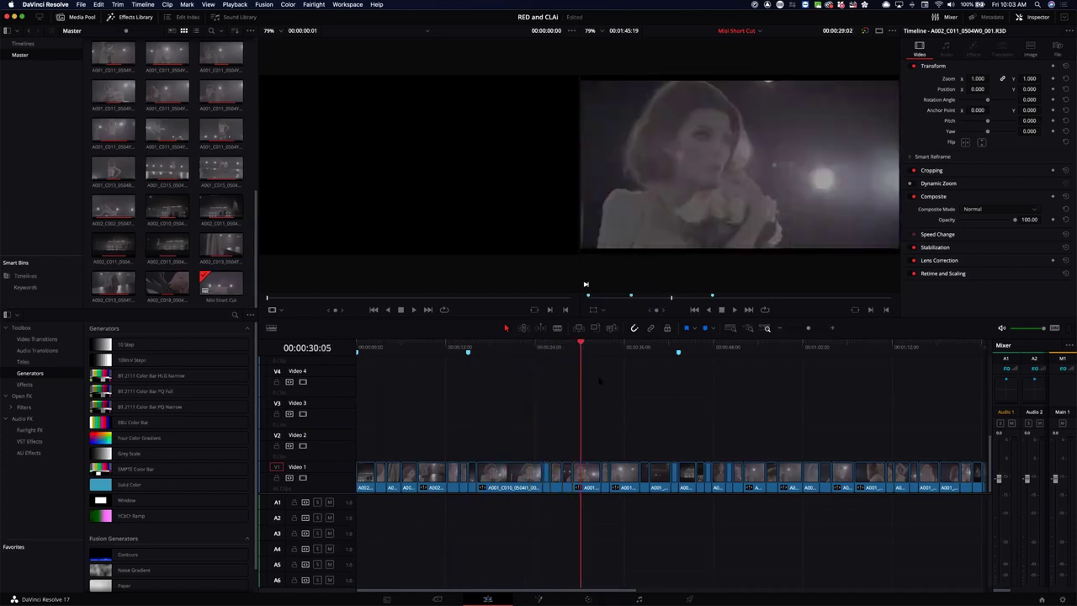
key("space")
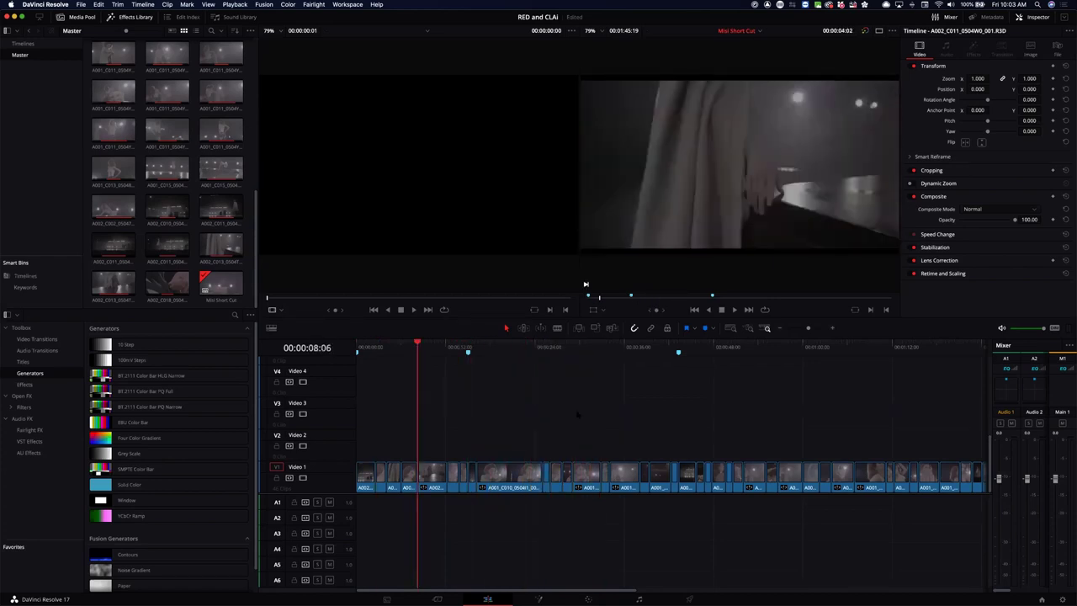
key("Home")
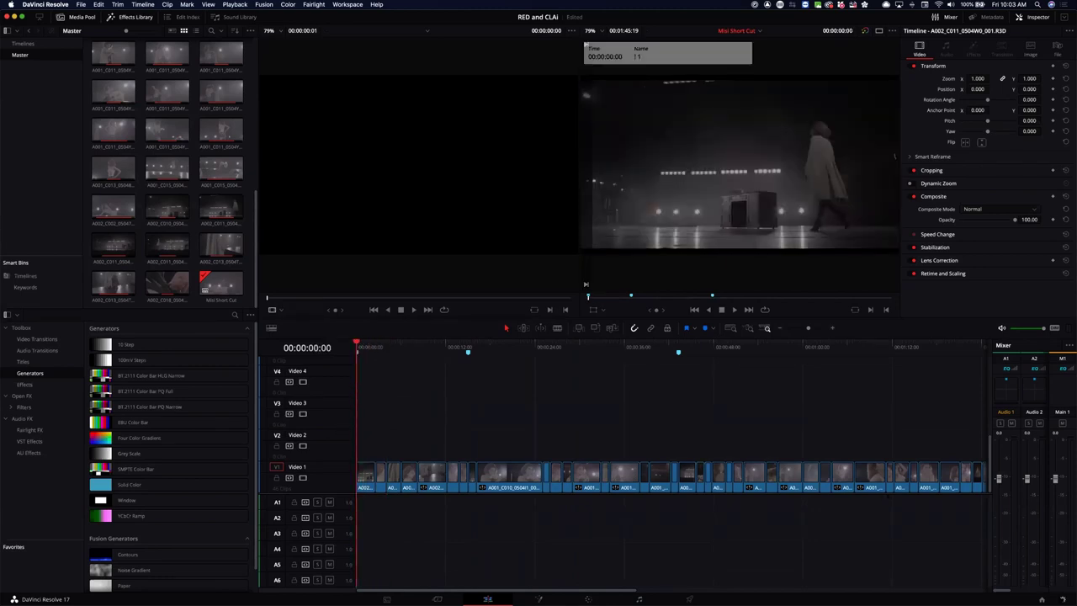
Examine the project's Camera RAW settings for the RED profile and close them without saving.
left_click(1059, 599)
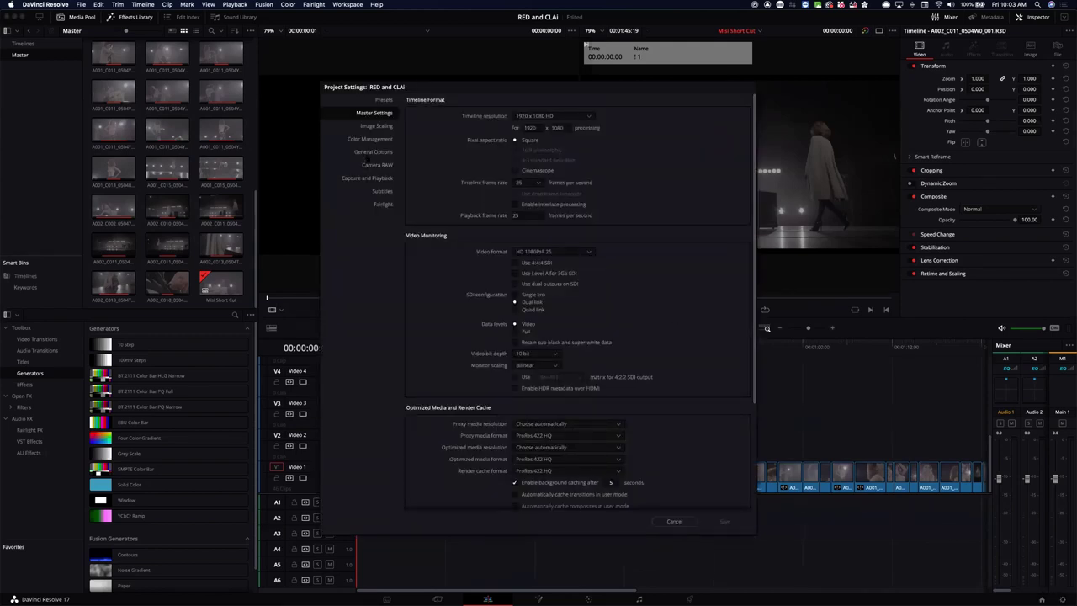
left_click(370, 165)
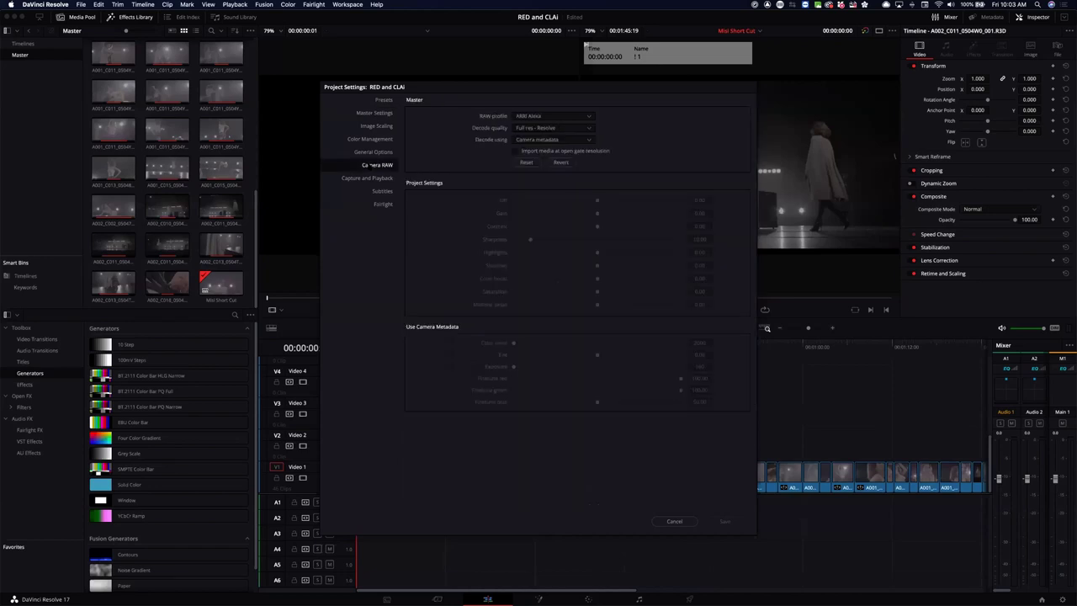
left_click(566, 116)
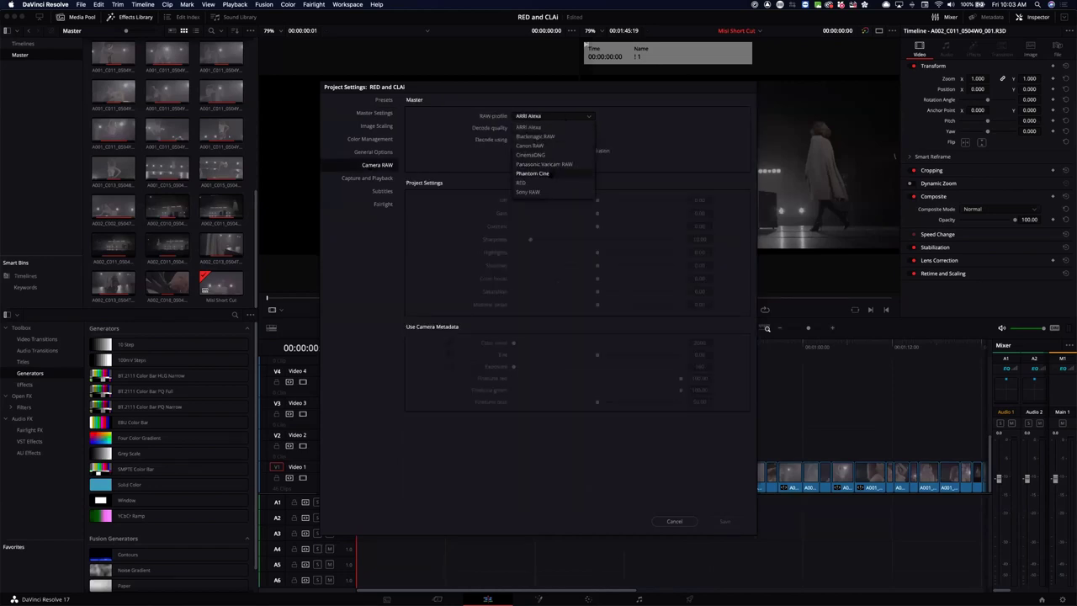
left_click(547, 183)
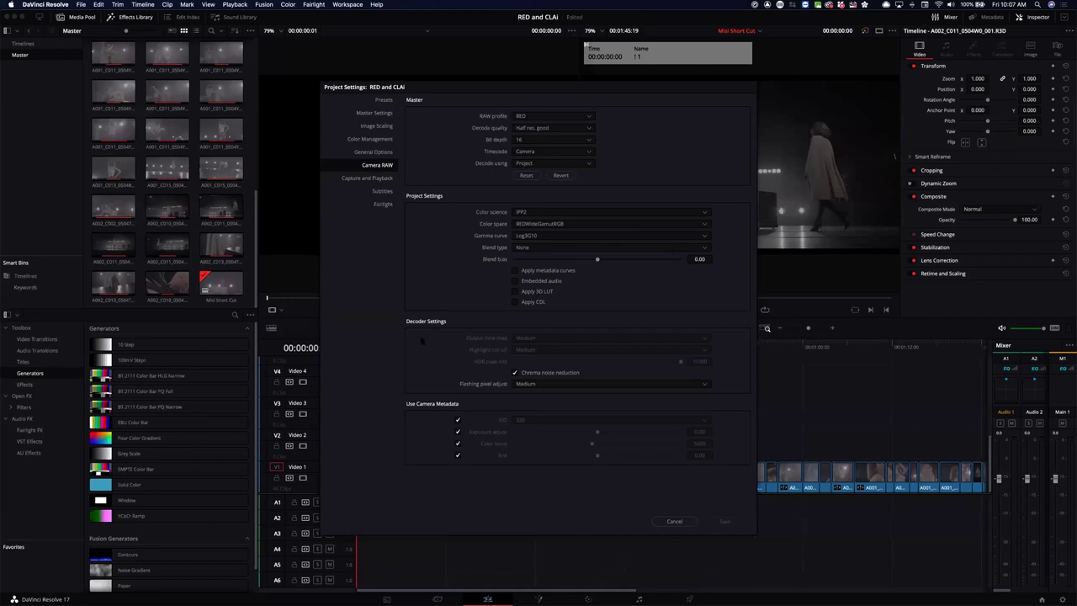
left_click(674, 522)
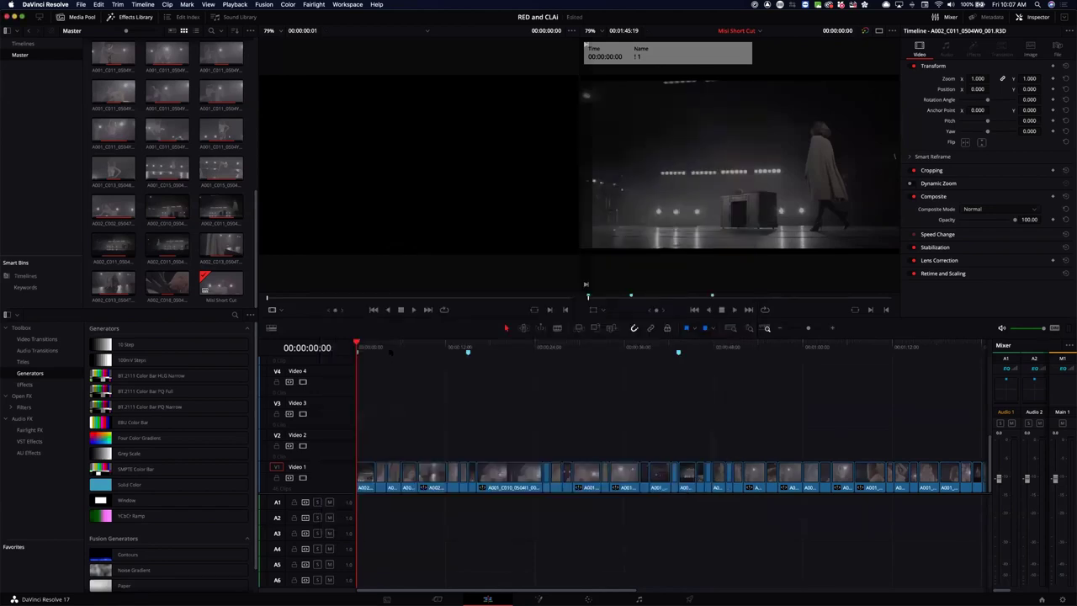
Play the start of the timeline briefly, and switch to Colourlab Ai to display the show looks library.
key("space")
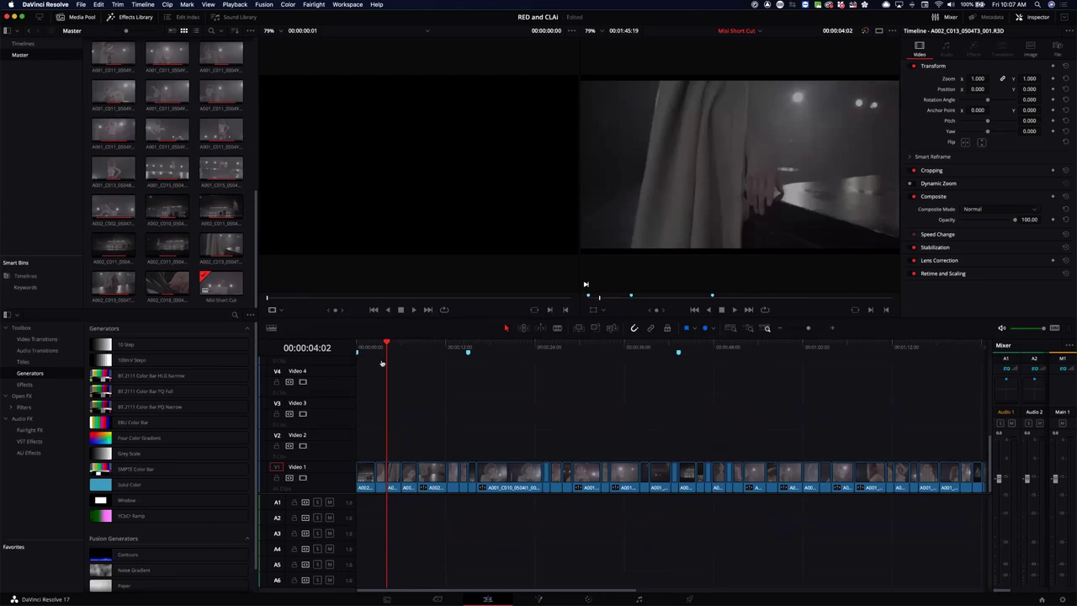
key("super+Tab")
key("super+Tab")
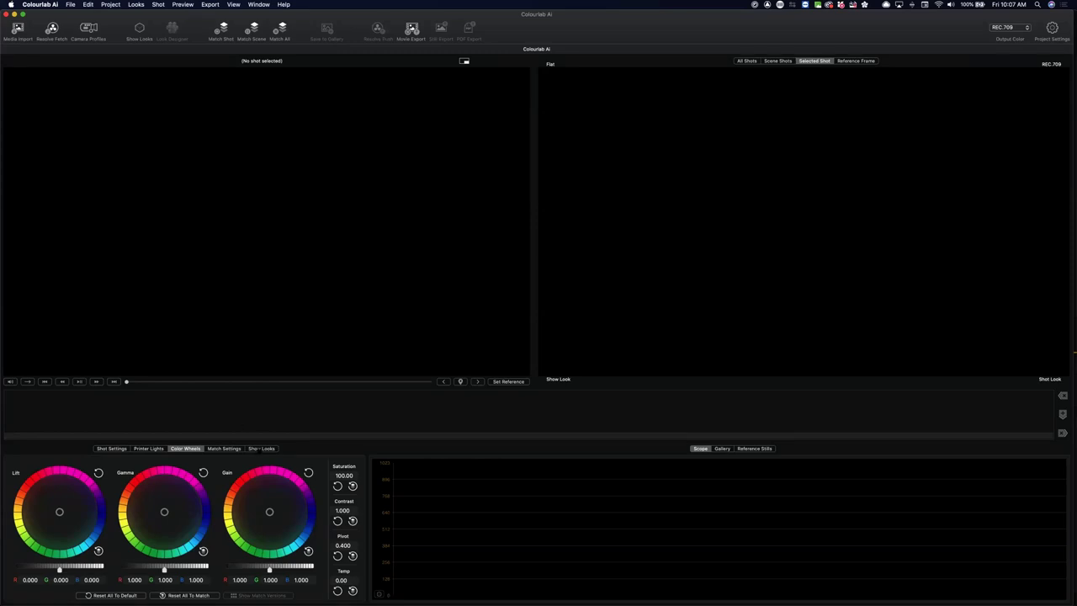
left_click(255, 448)
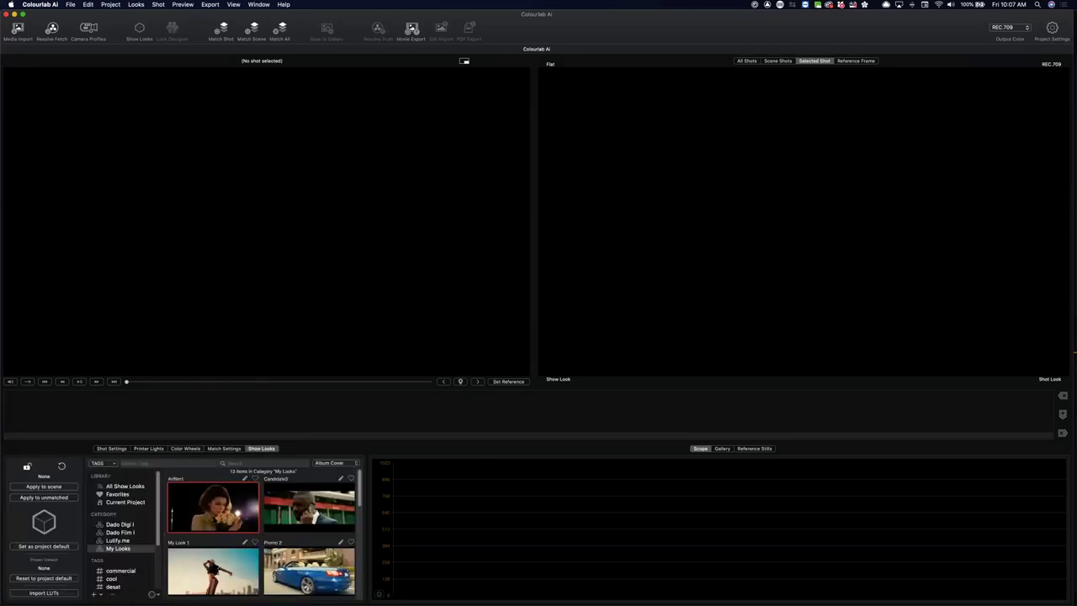
Reveal the Artfilm1 look's file in Finder to examine it, and return to the show looks library.
mouse_move(207, 515)
right_click(215, 508)
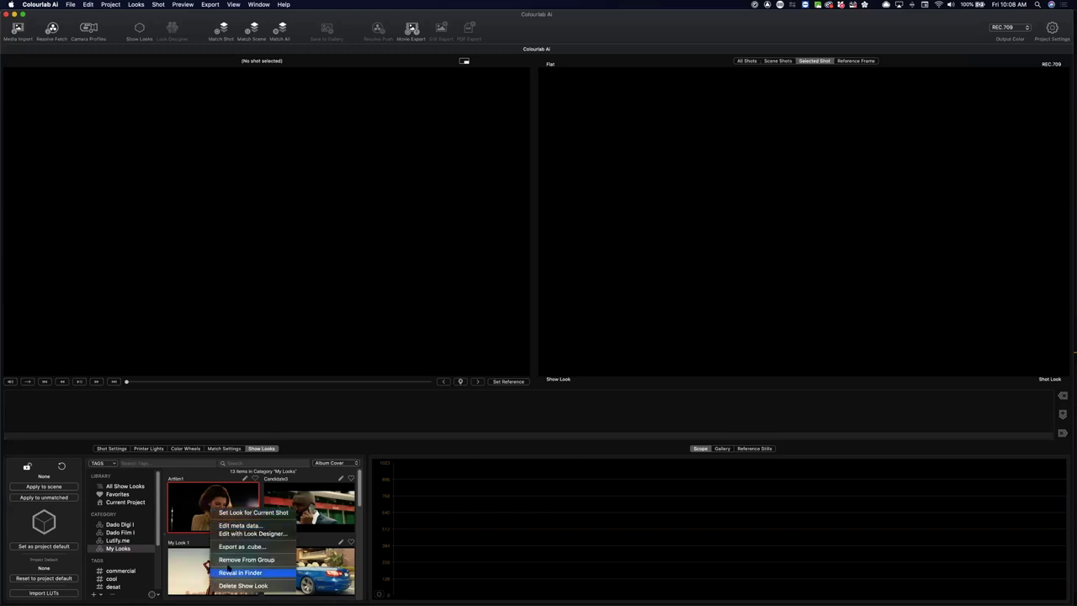
left_click(236, 573)
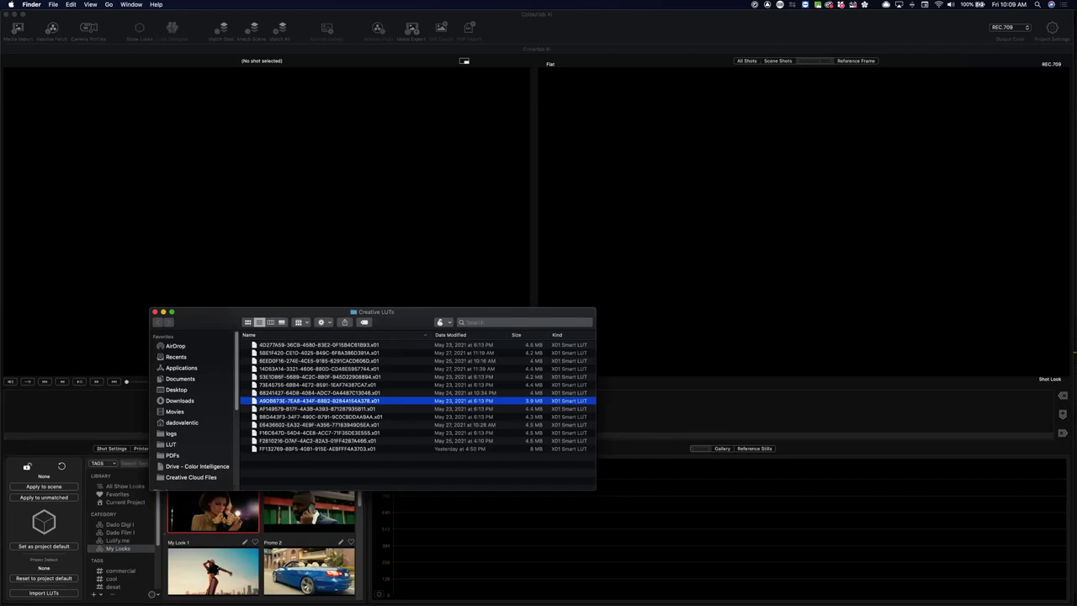
left_click(224, 513)
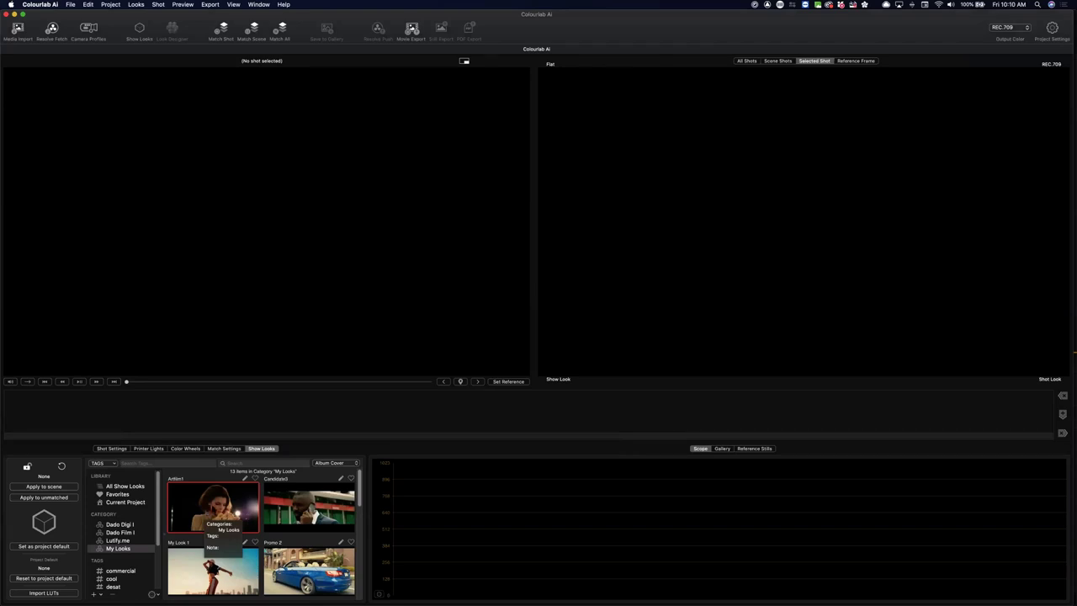
right_click(218, 507)
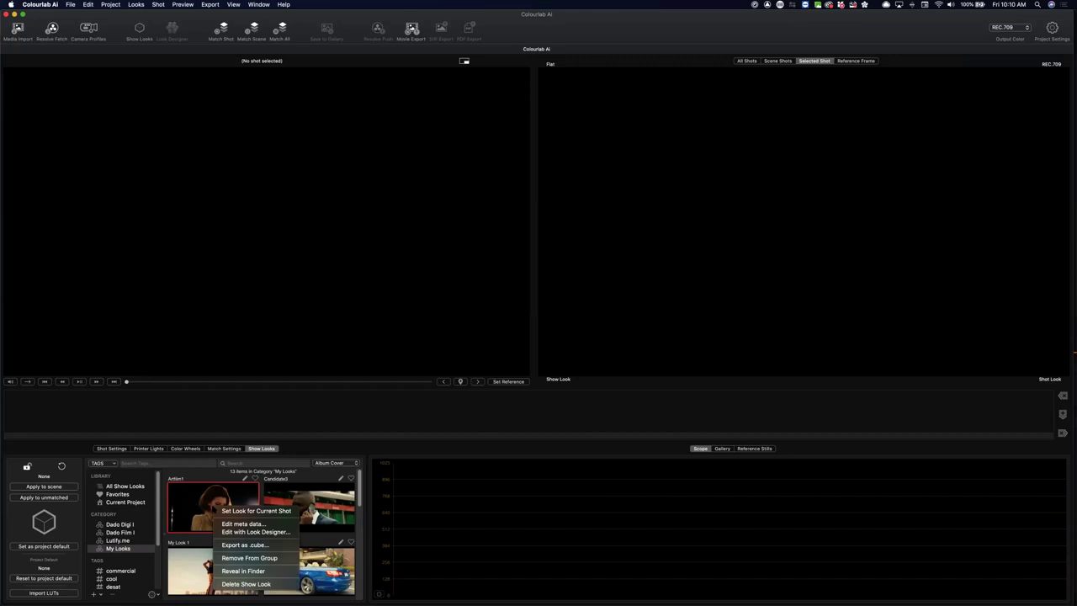
left_click(240, 532)
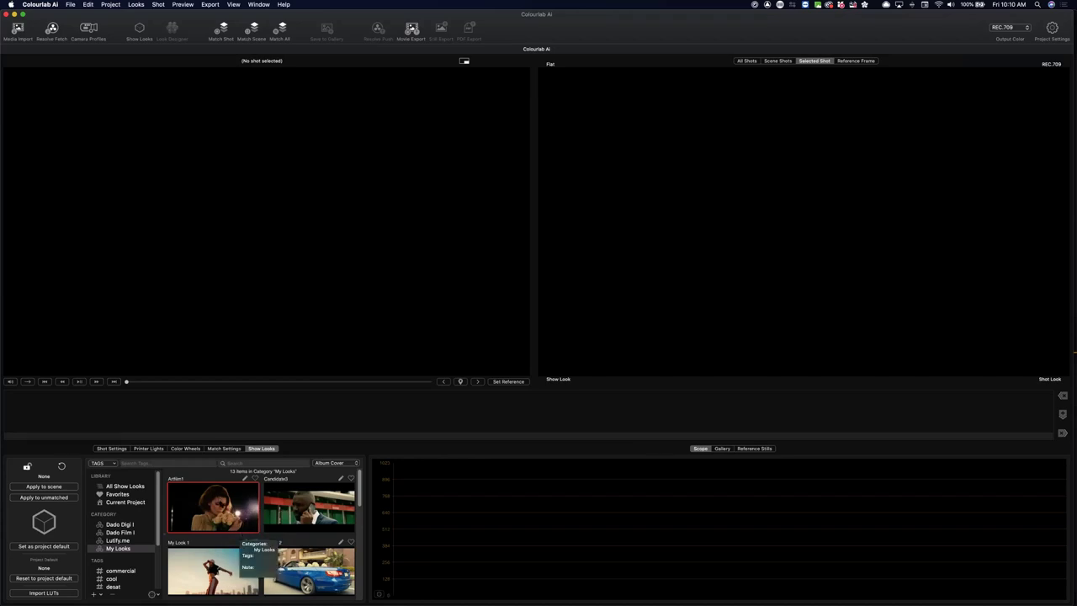
right_click(225, 509)
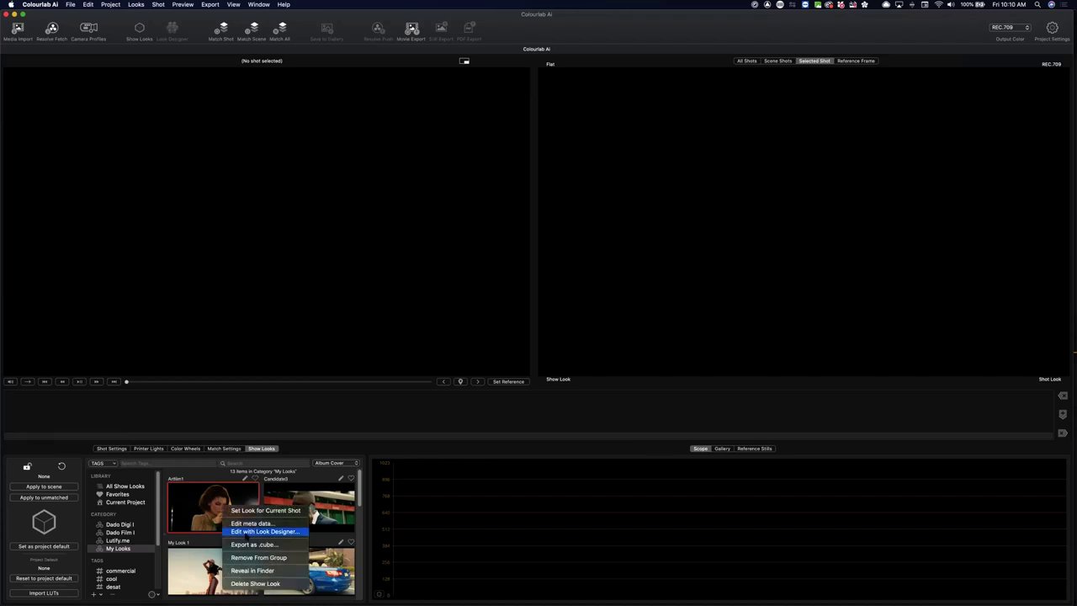
left_click(253, 531)
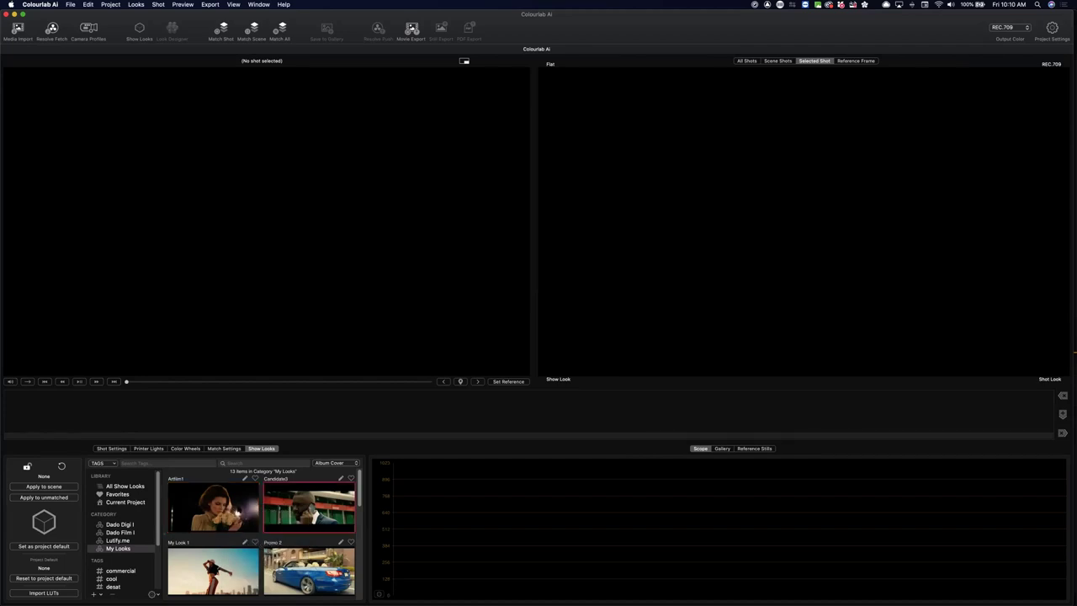
right_click(217, 505)
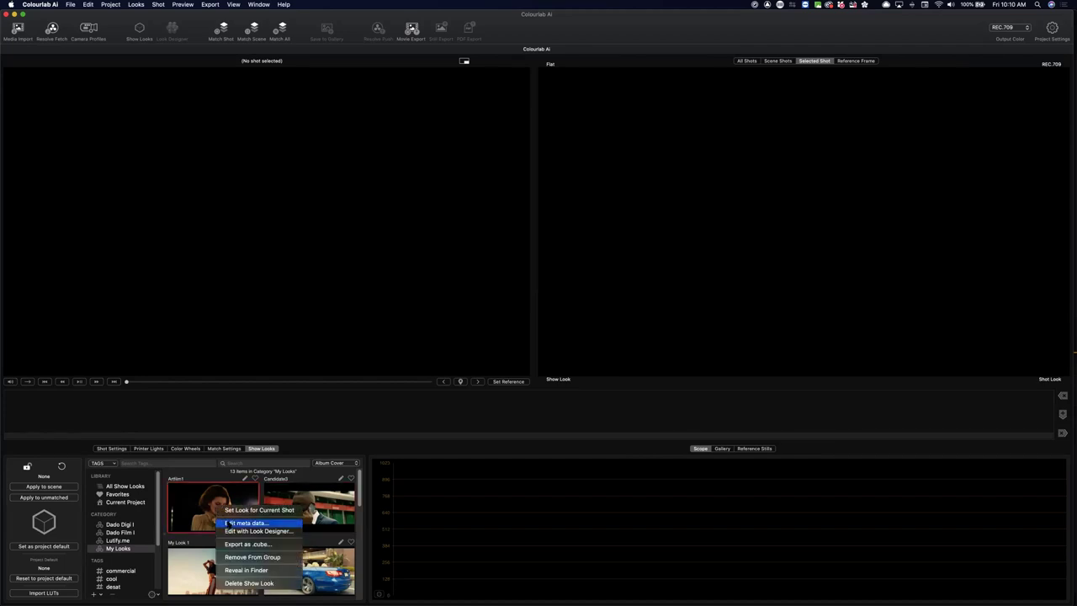
left_click(252, 519)
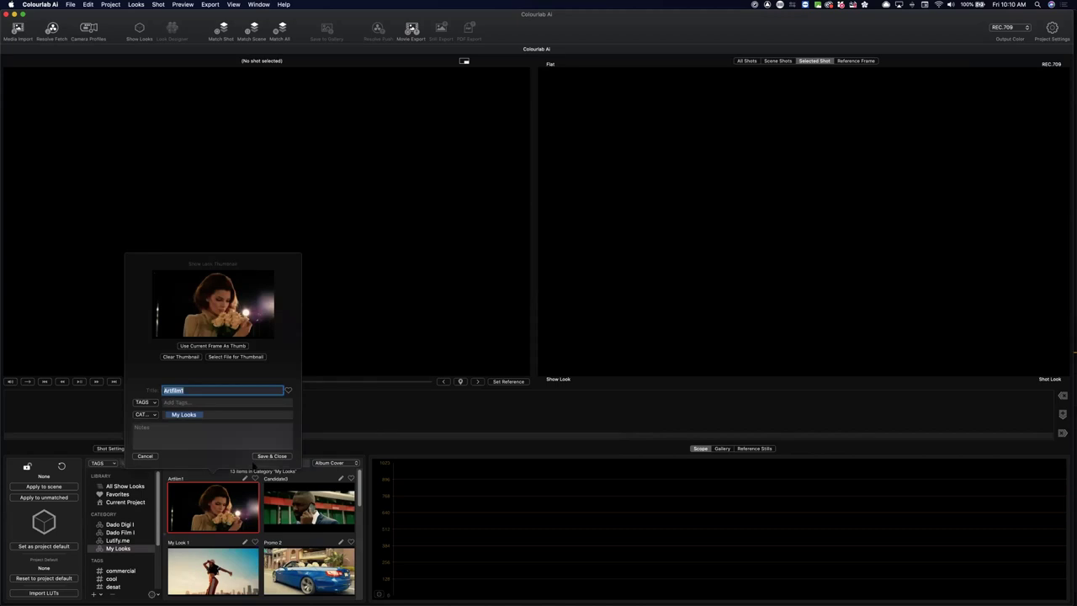
left_click(145, 455)
right_click(206, 509)
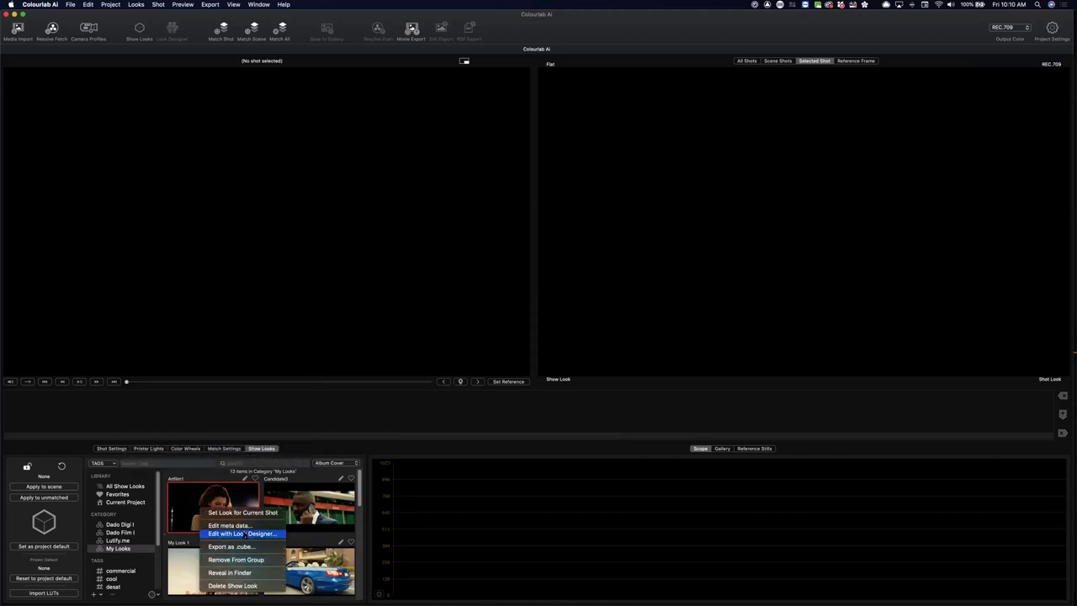
left_click(244, 534)
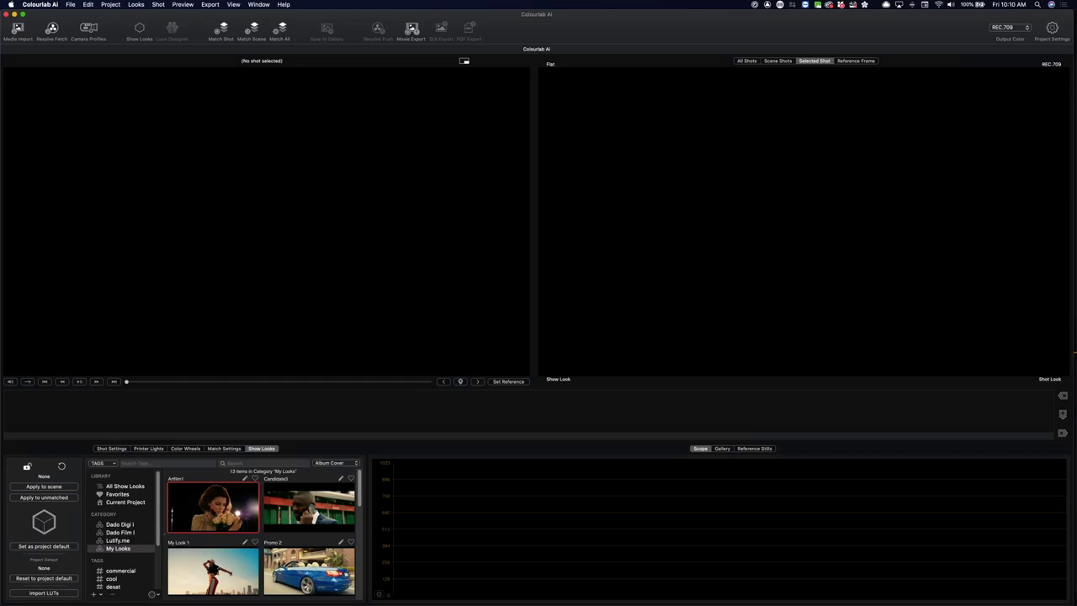
Export the Artfilm1 look as a .cube LUT with RED IPP2 RWGRGB LOG3G10 as prepended IDT and REC.709 as appended ODT.
right_click(208, 506)
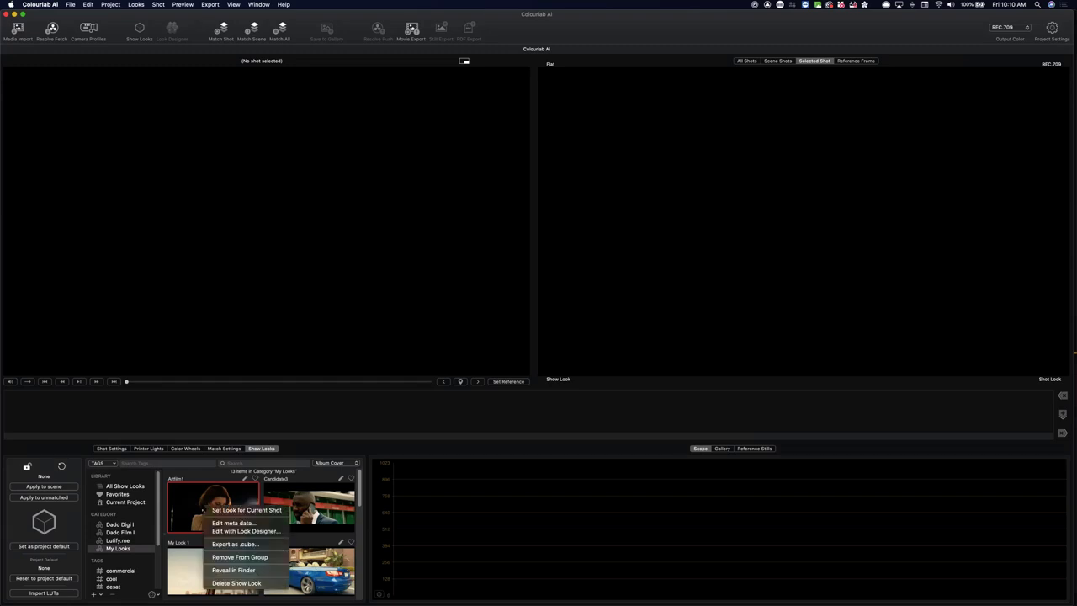
left_click(240, 544)
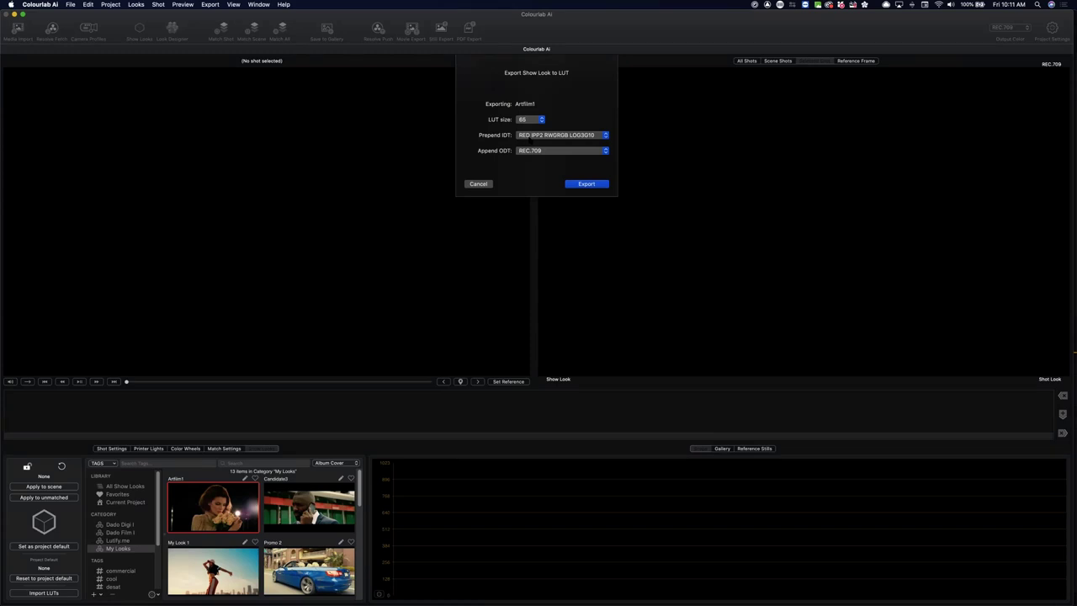
left_click(562, 134)
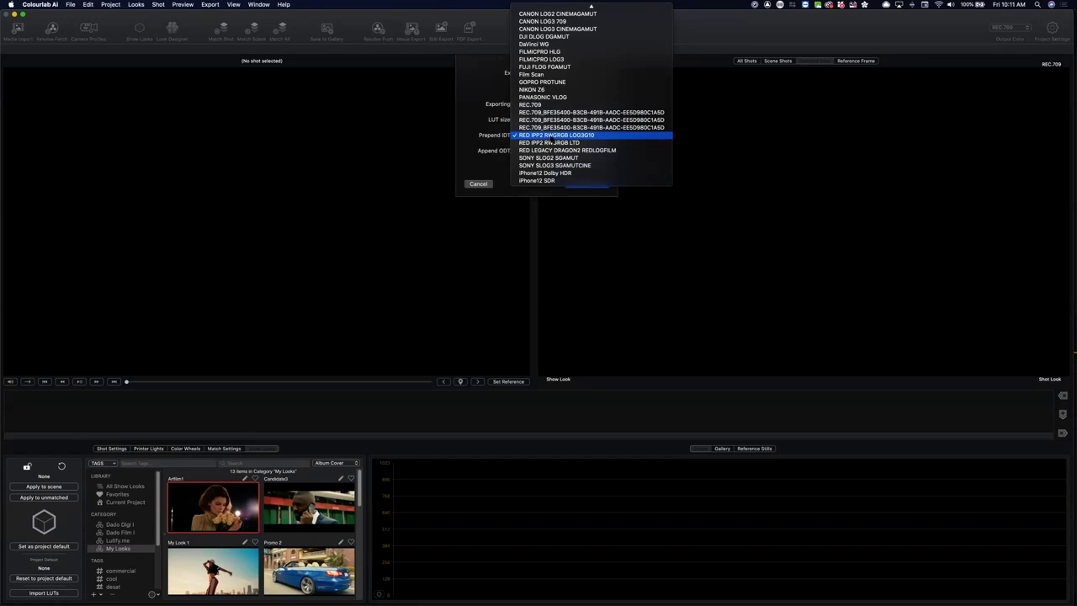
left_click(547, 135)
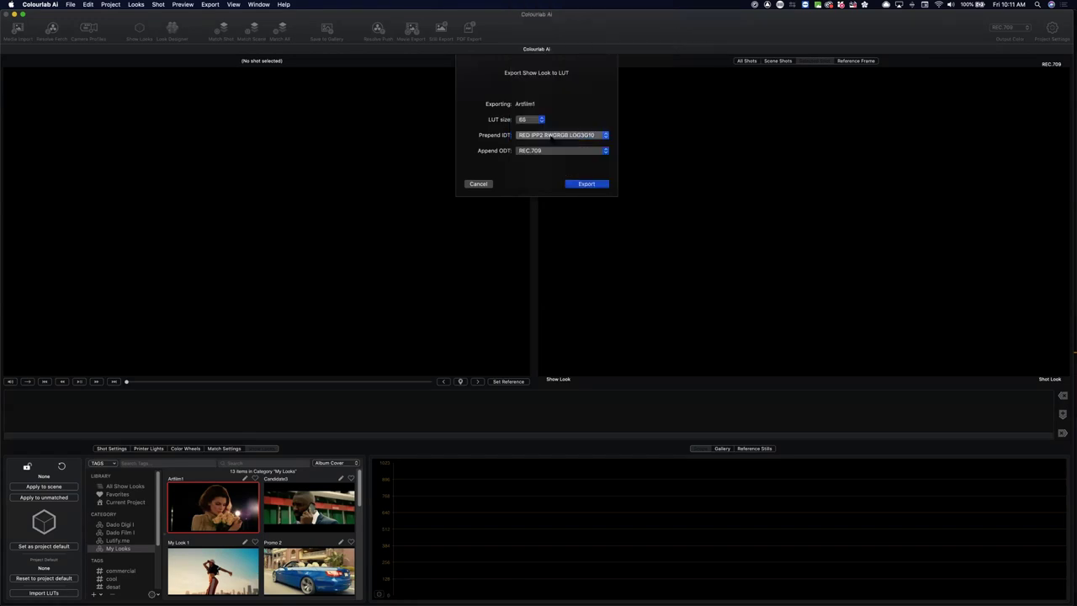
left_click(545, 152)
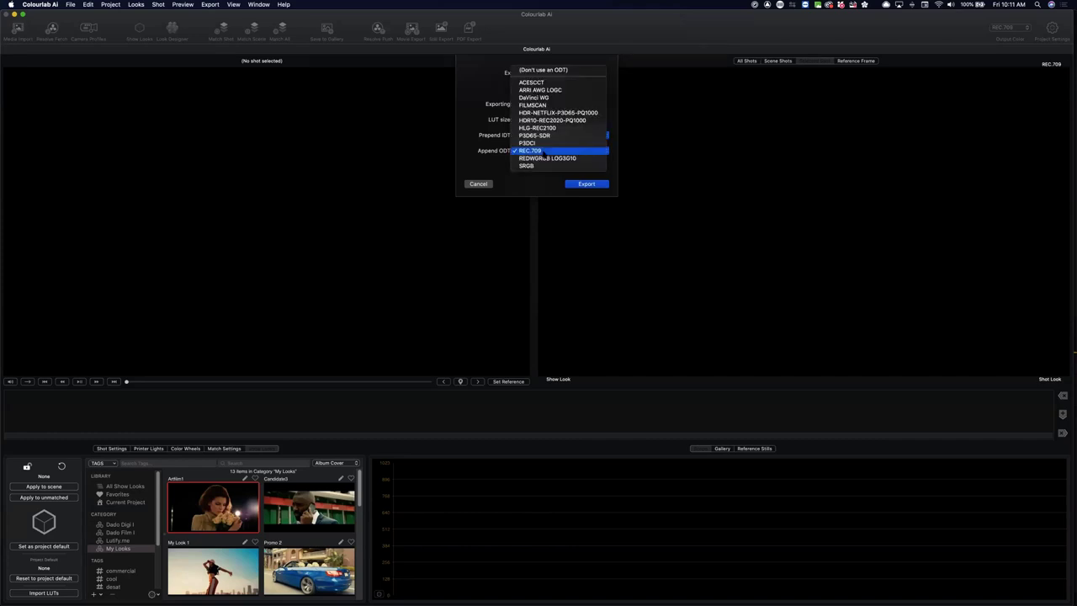
left_click(544, 151)
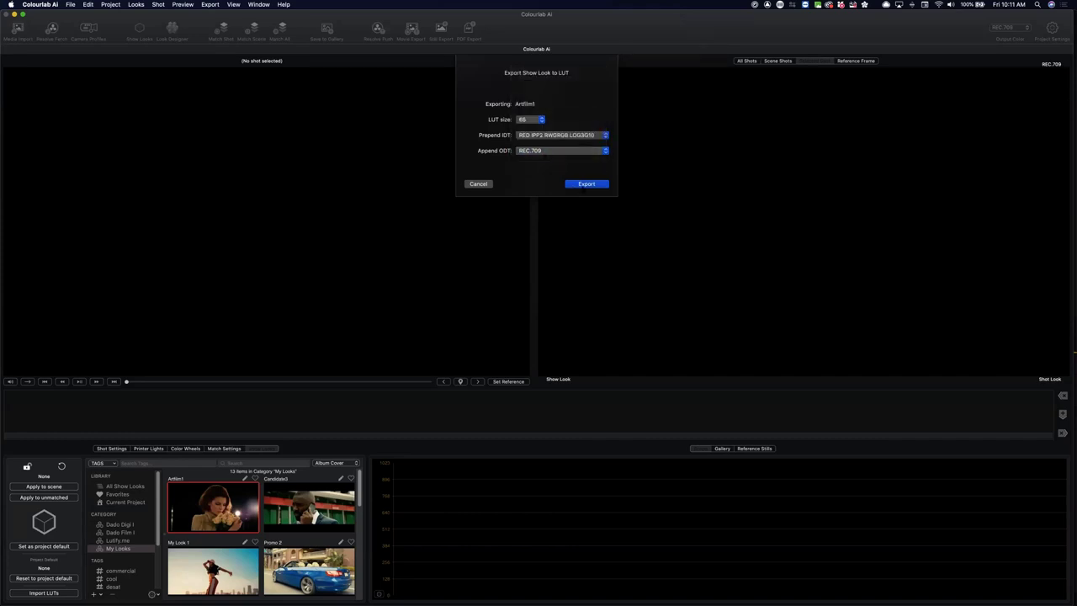
left_click(586, 183)
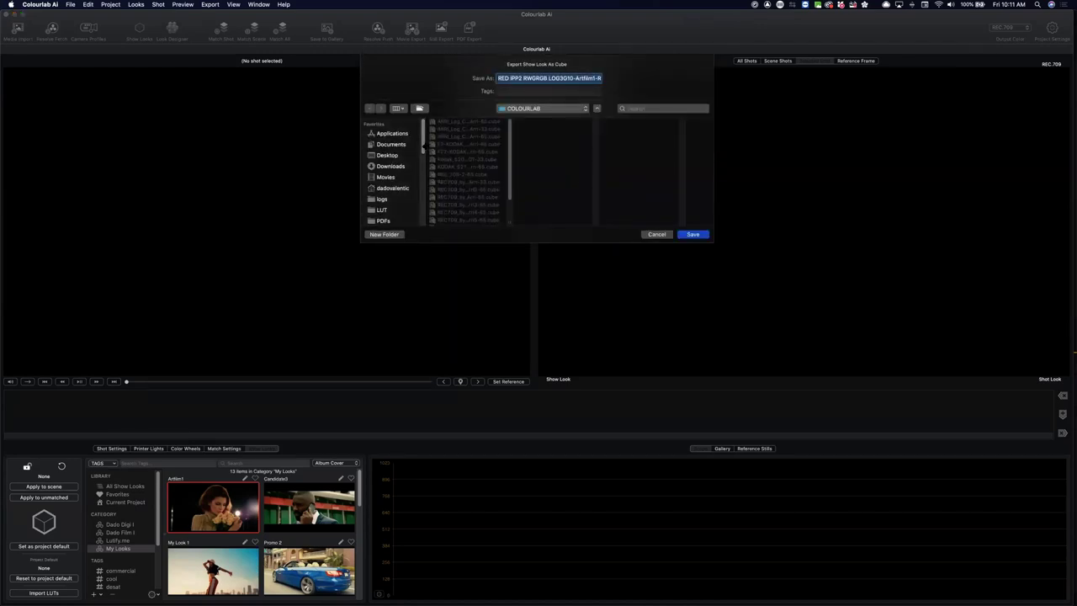
Save the exported Artfilm1 cube file in the COLOURLAB folder inside the LUT folder.
mouse_move(425, 145)
left_mouse_down()
mouse_move(423, 221)
mouse_move(423, 139)
mouse_move(424, 161)
left_mouse_up()
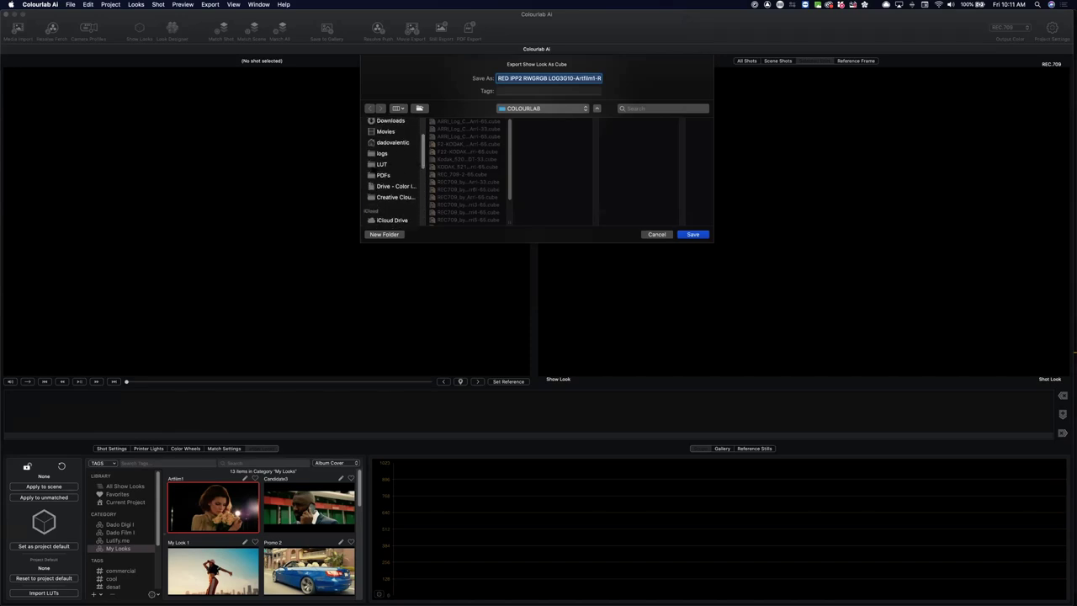
left_click(381, 165)
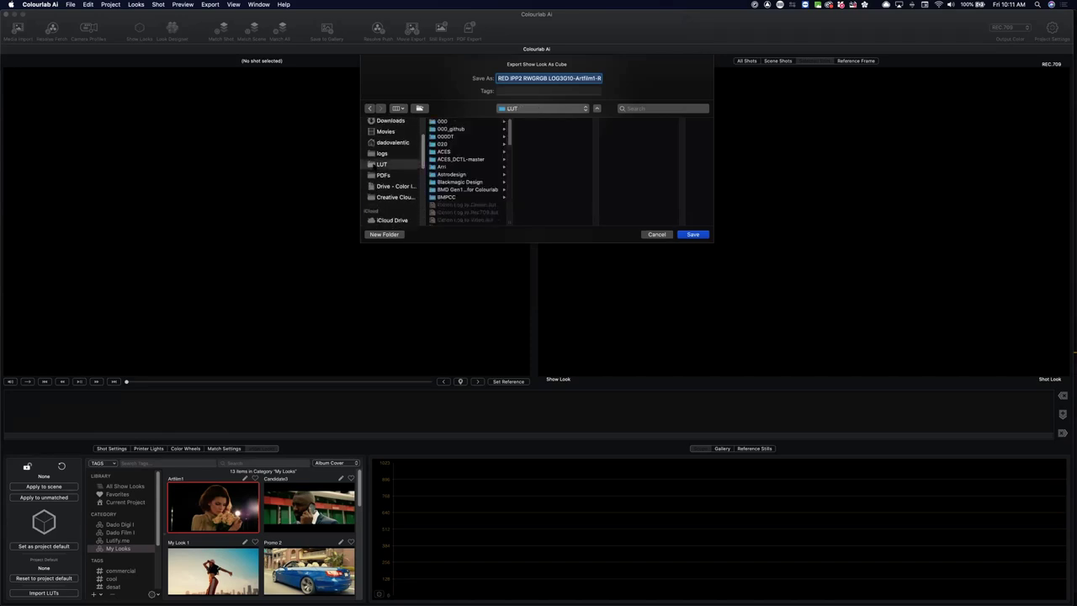
scroll(467, 173, "down", 5)
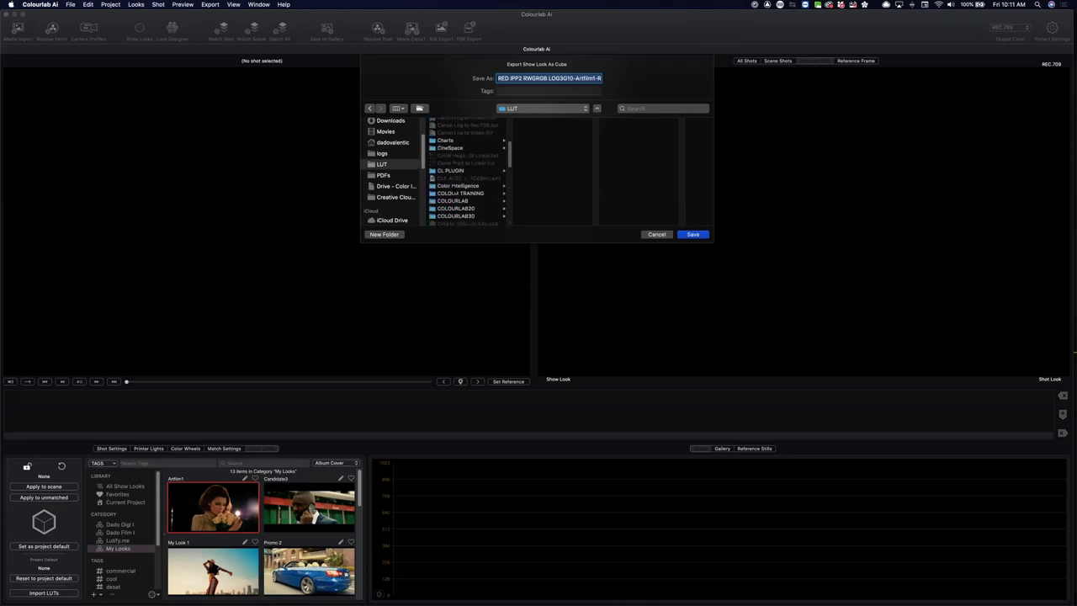
left_click(458, 201)
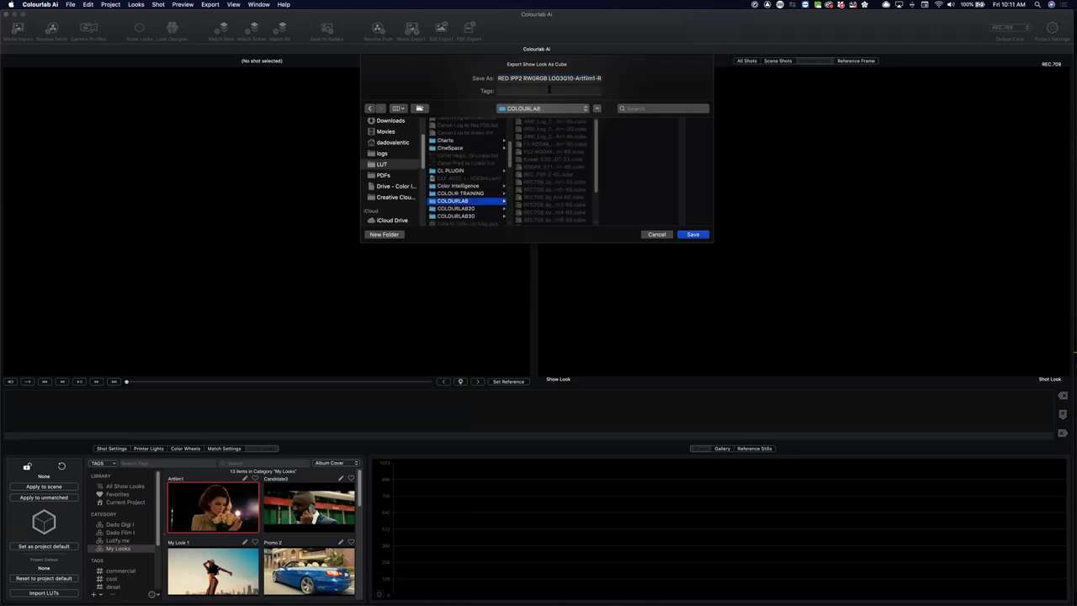
left_click(691, 235)
left_click(597, 111)
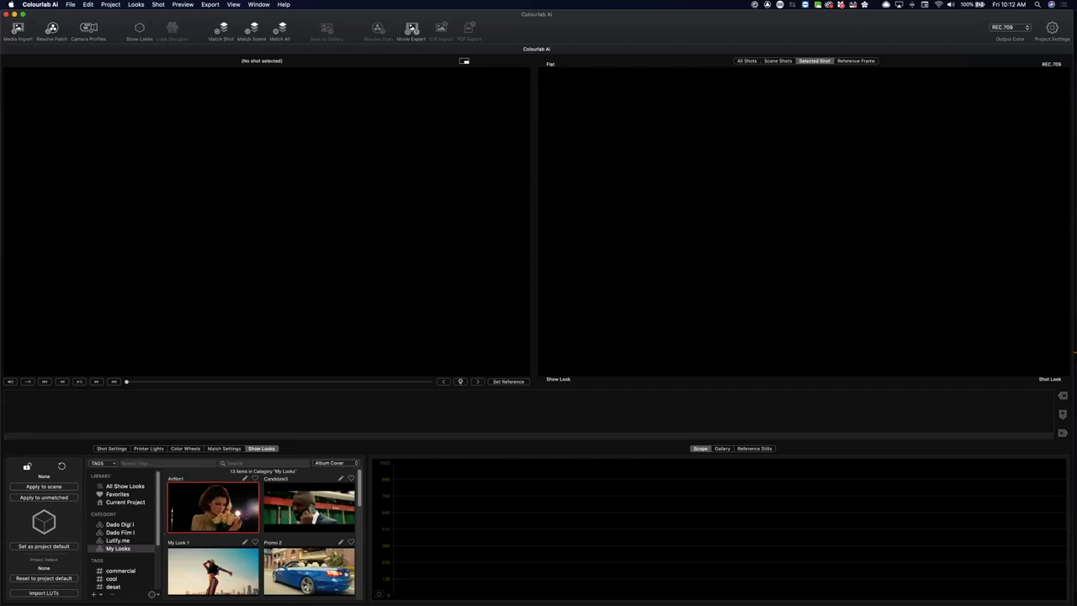
Switch to DaVinci Resolve, show the LUT library on the Color page, and refresh the COLOURLAB folder.
key("super+Tab")
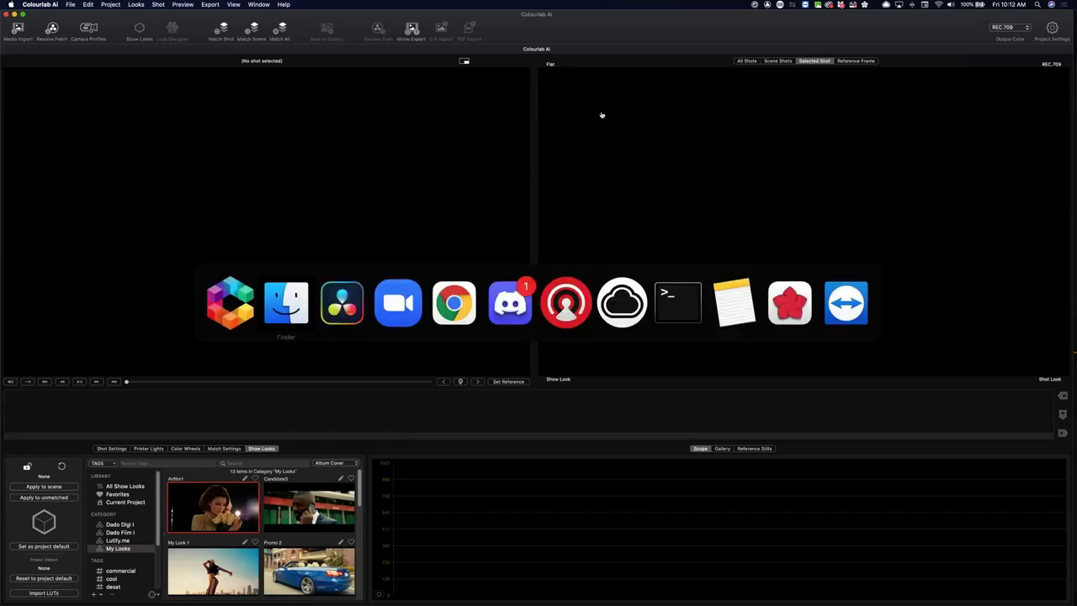
key("super+Tab")
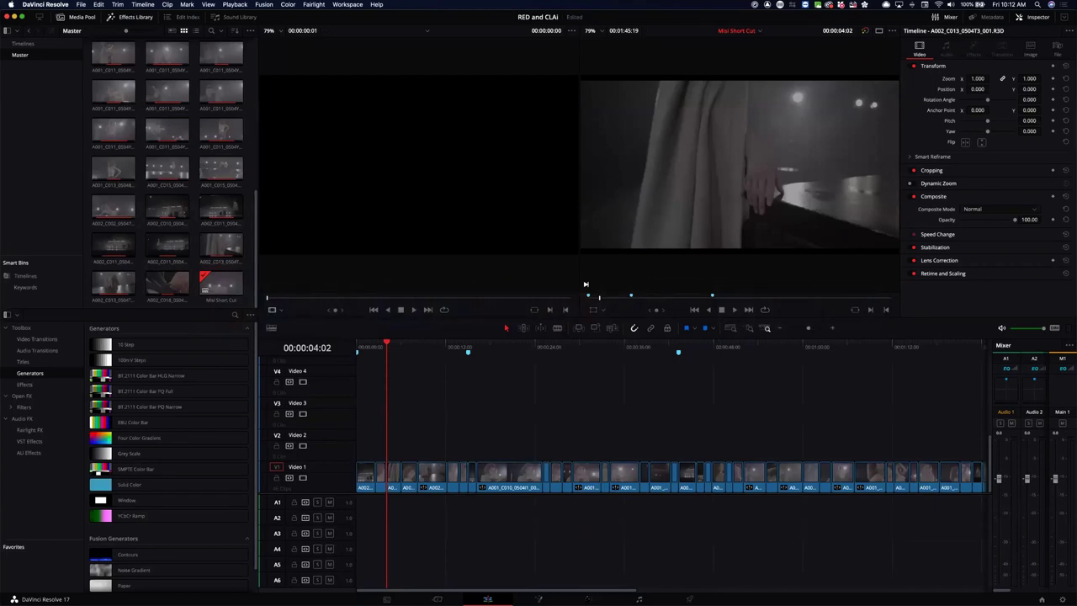
key("shift+6")
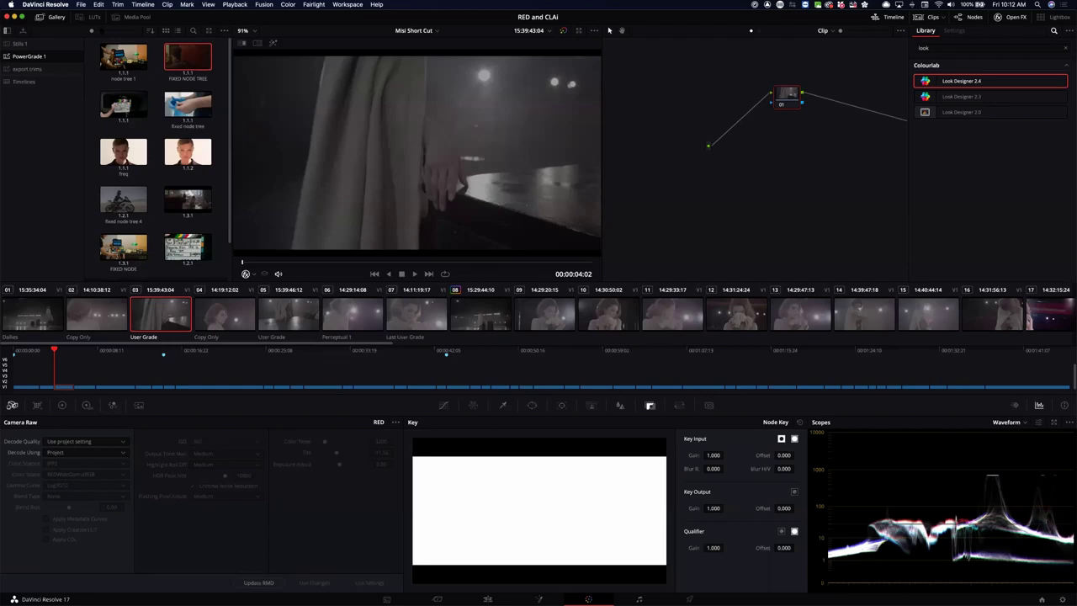
left_click(93, 16)
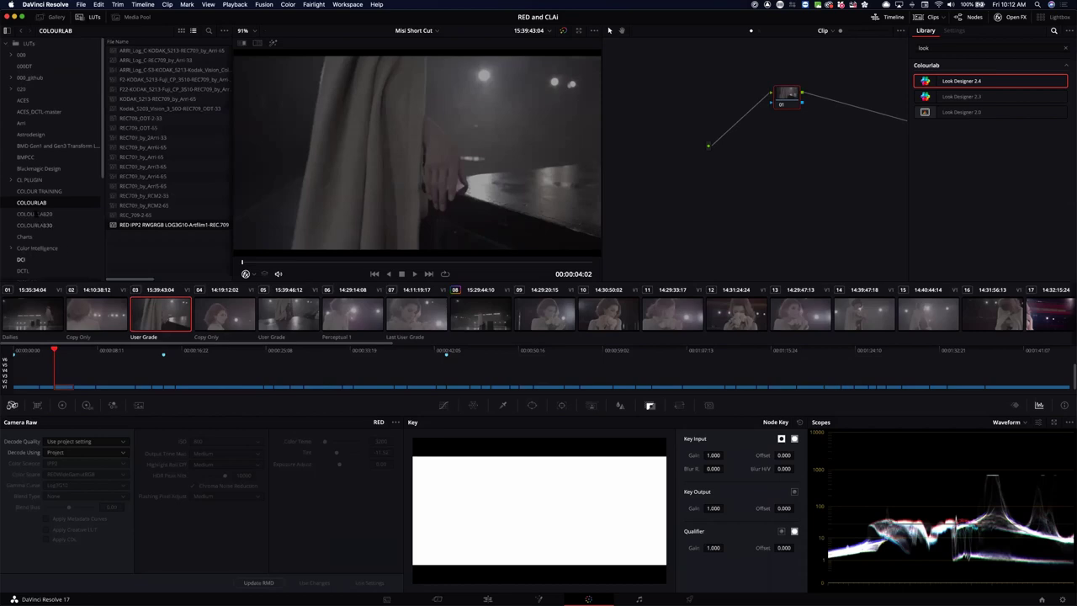
right_click(32, 203)
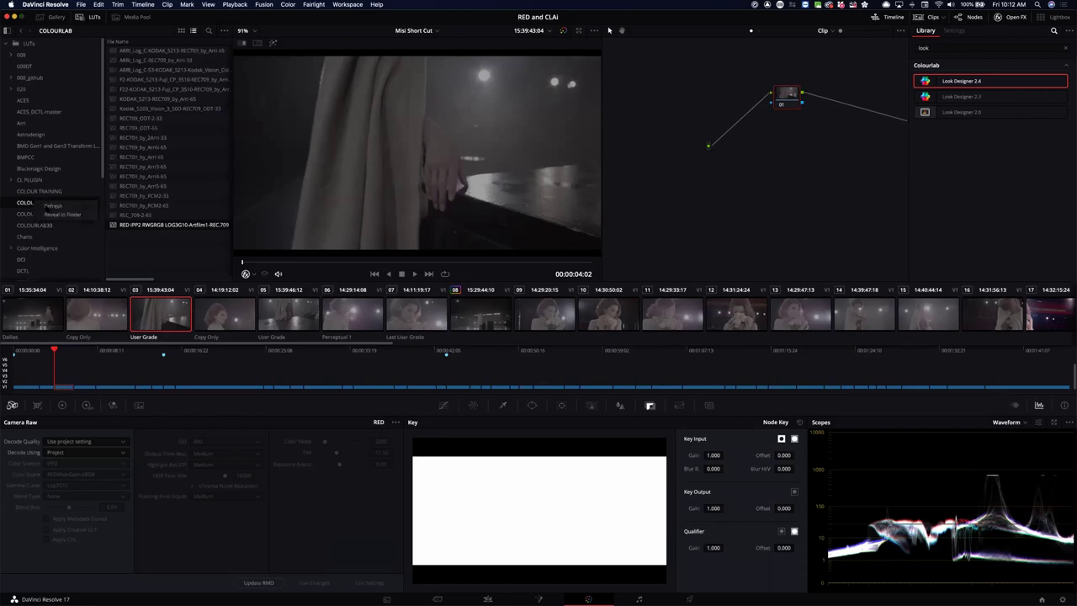
left_click(49, 206)
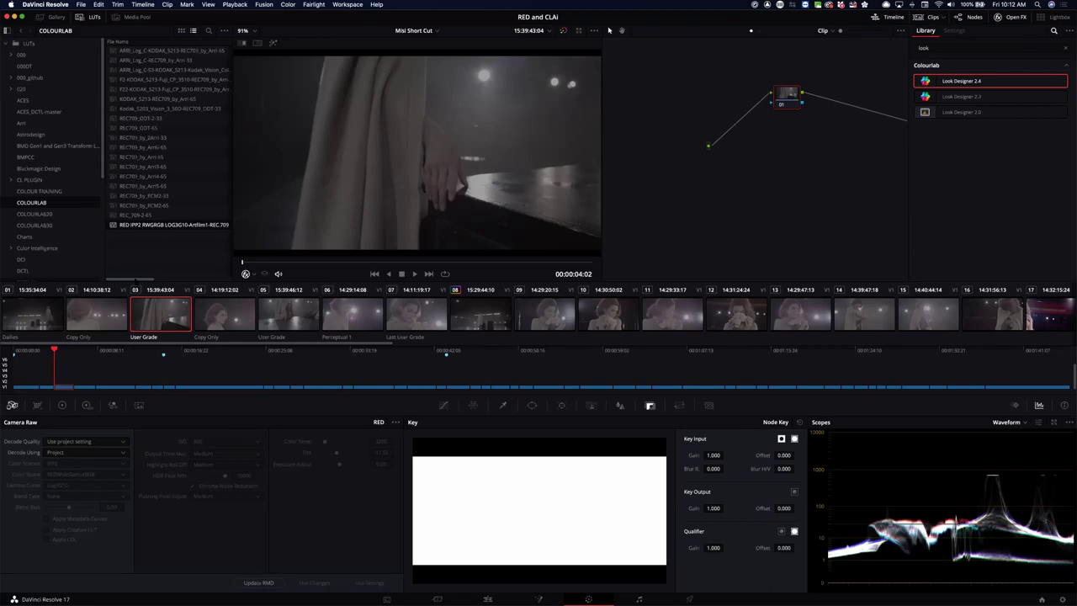
Apply the RED IPP2 RWGRGB LOG3G10-Artfilm1-REC.709 LUT to the first node of the timeline-level grade.
scroll(178, 239, "right", 3)
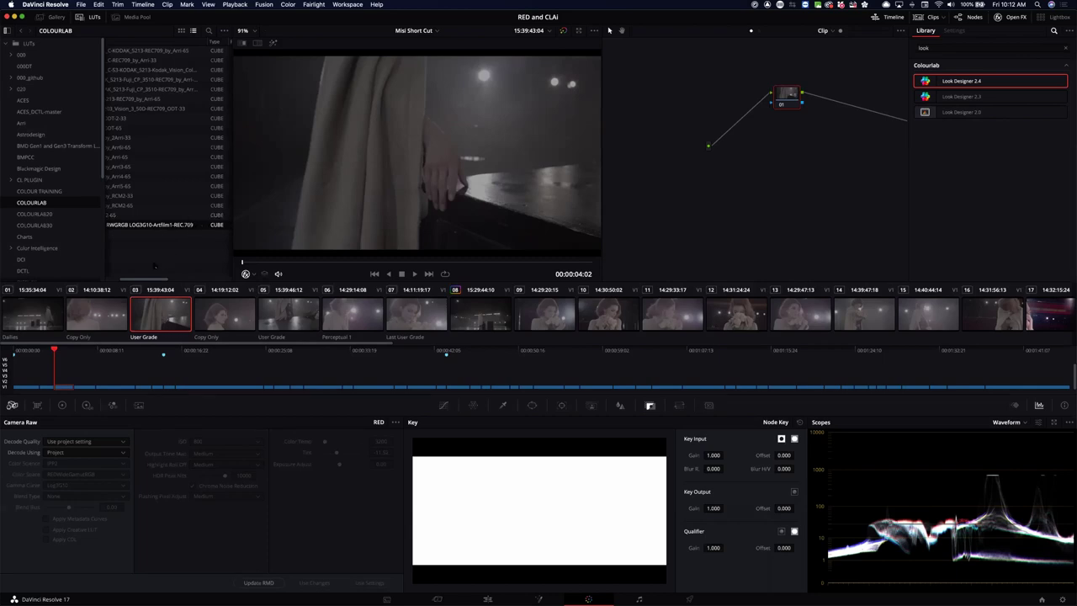
scroll(168, 165, "left", 3)
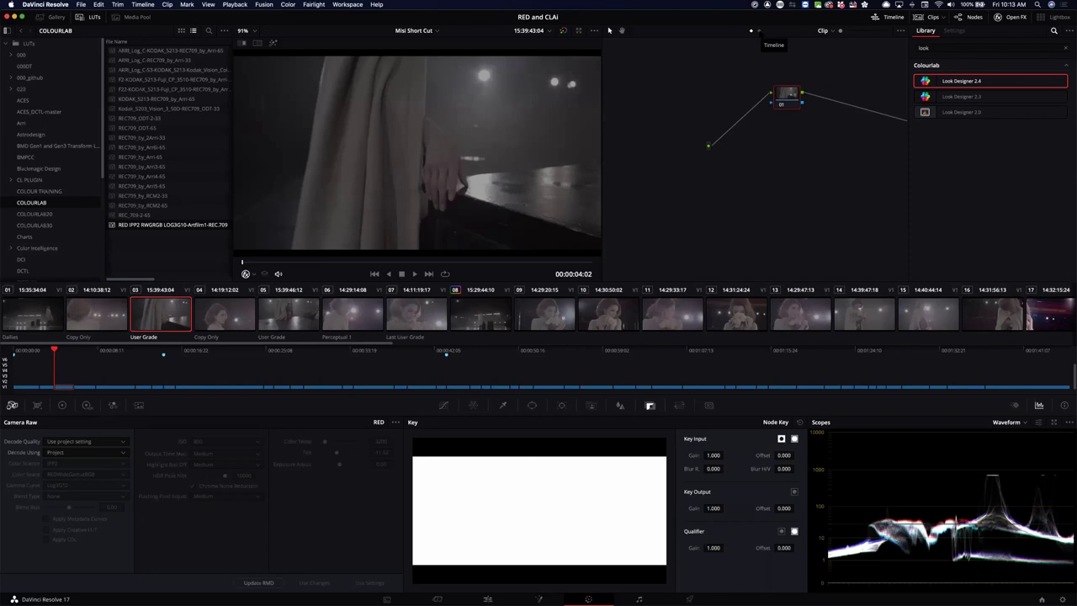
left_click(759, 30)
left_click_drag(111, 226, 782, 93)
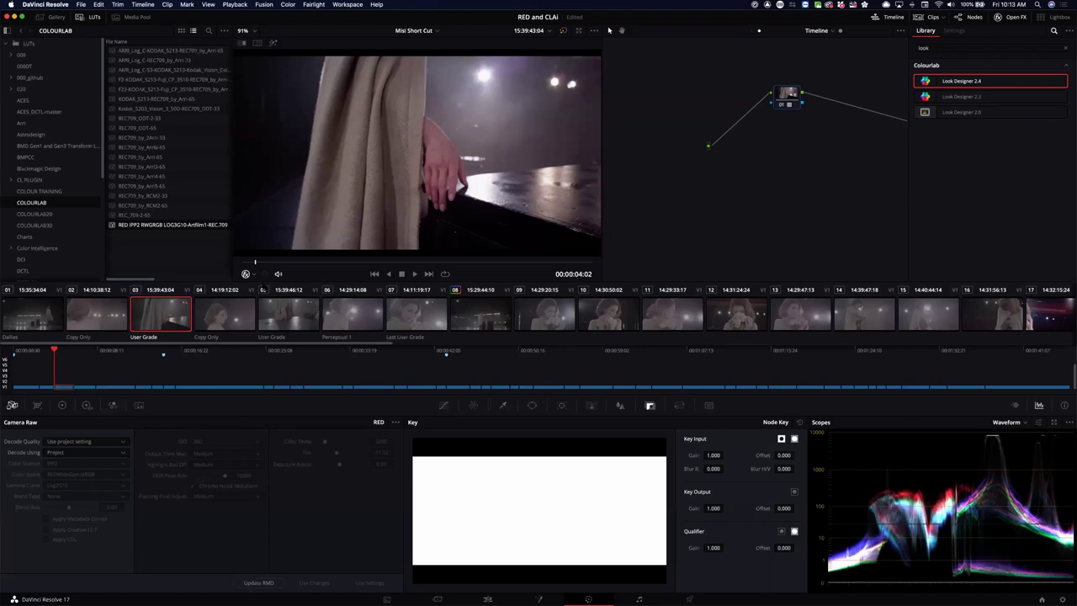
Review the look on clips from across the timeline, including clips 6, 8, 10, 1, 4, 33 and 29.
left_click(300, 318)
left_click(353, 317)
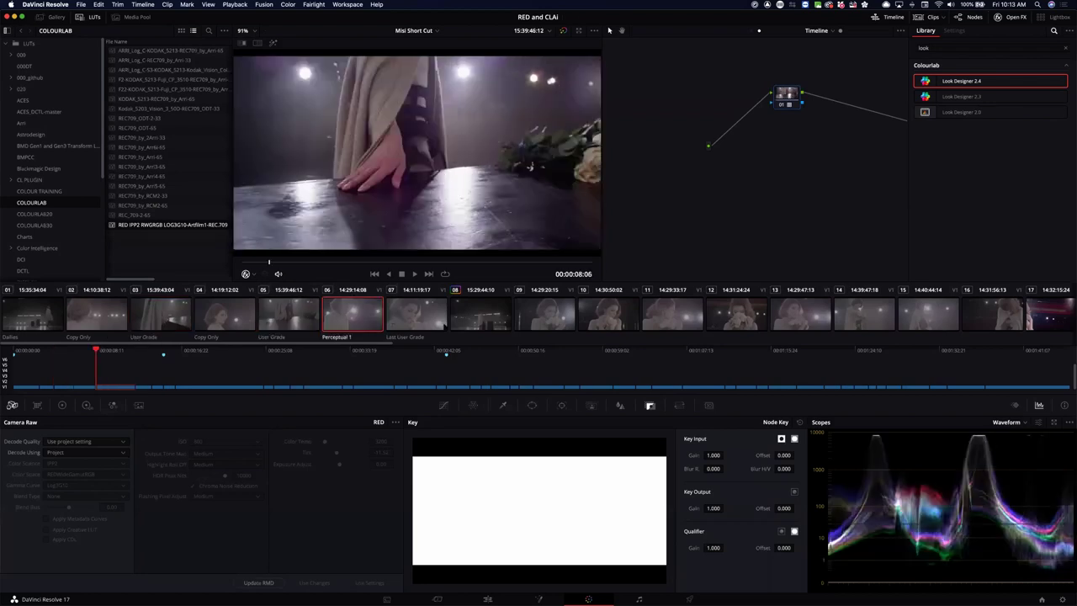
left_click(483, 320)
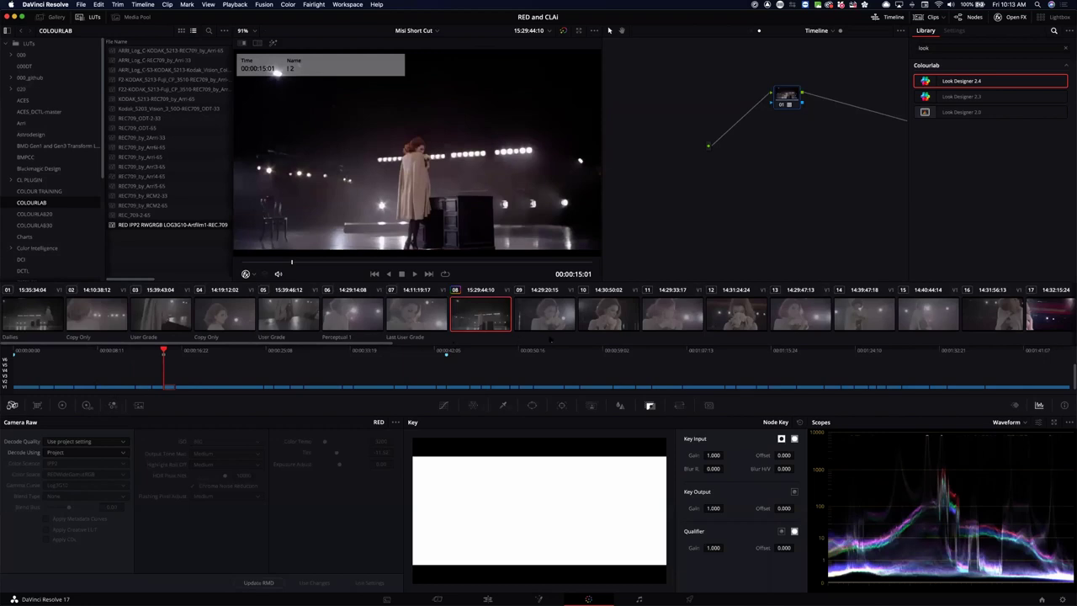
left_click(565, 313)
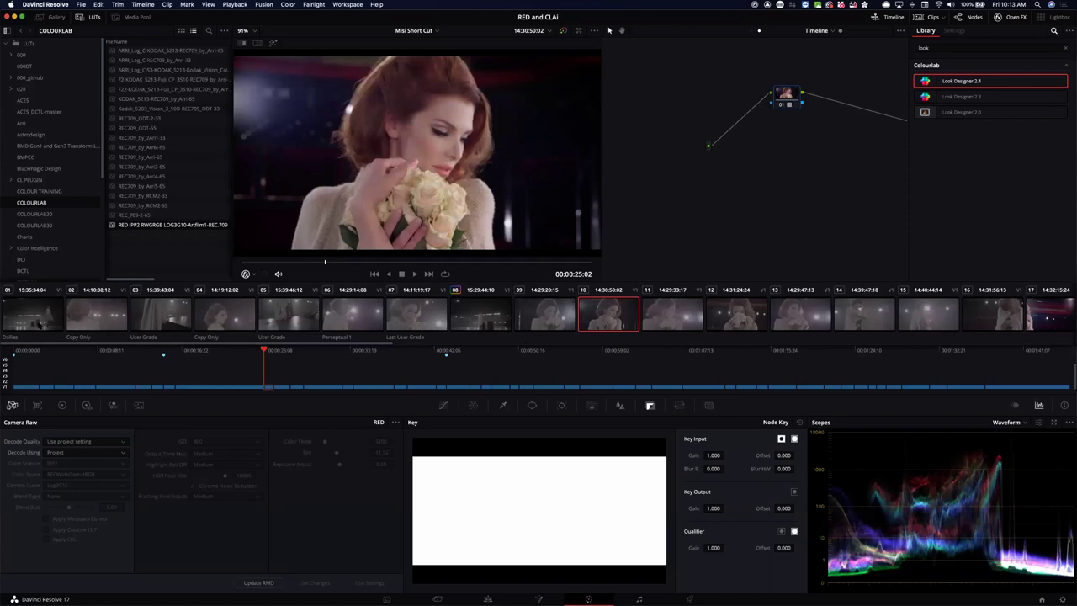
left_click(32, 316)
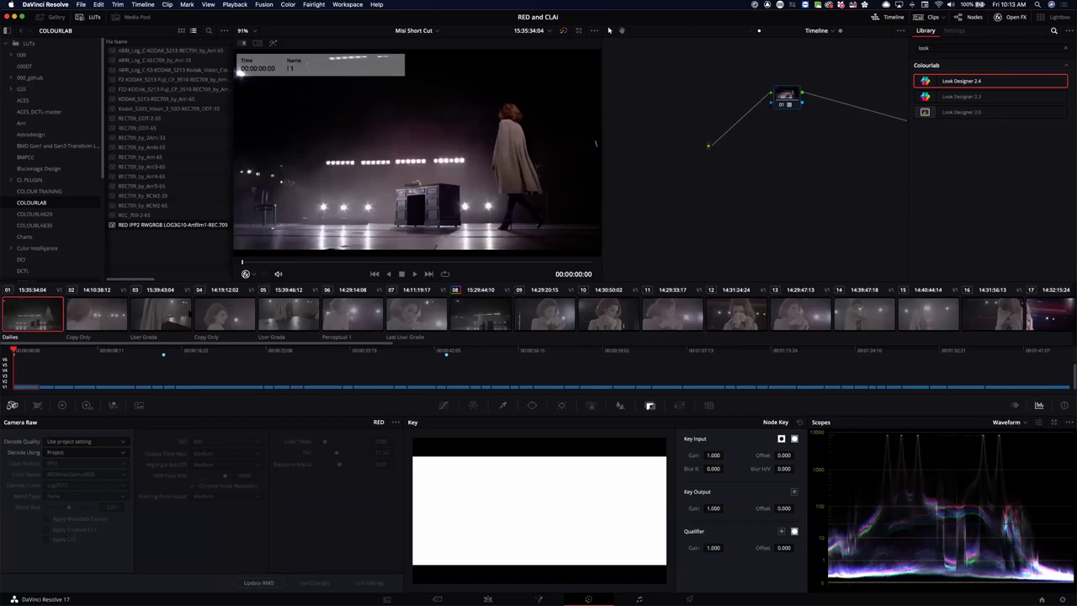
left_click(225, 318)
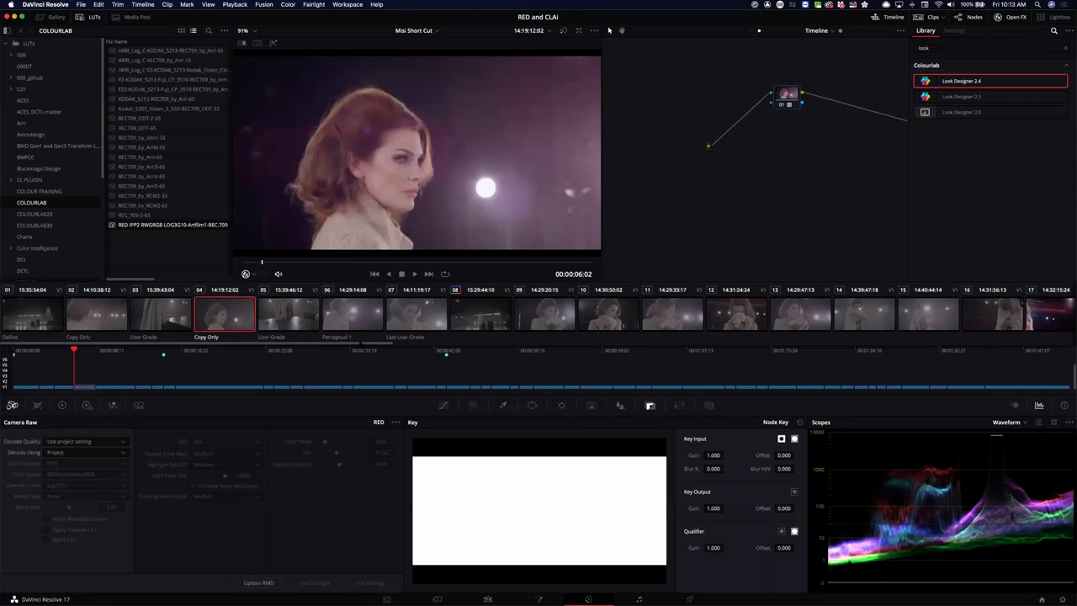
scroll(507, 345, "right", 6)
left_click_drag(505, 345, 856, 370)
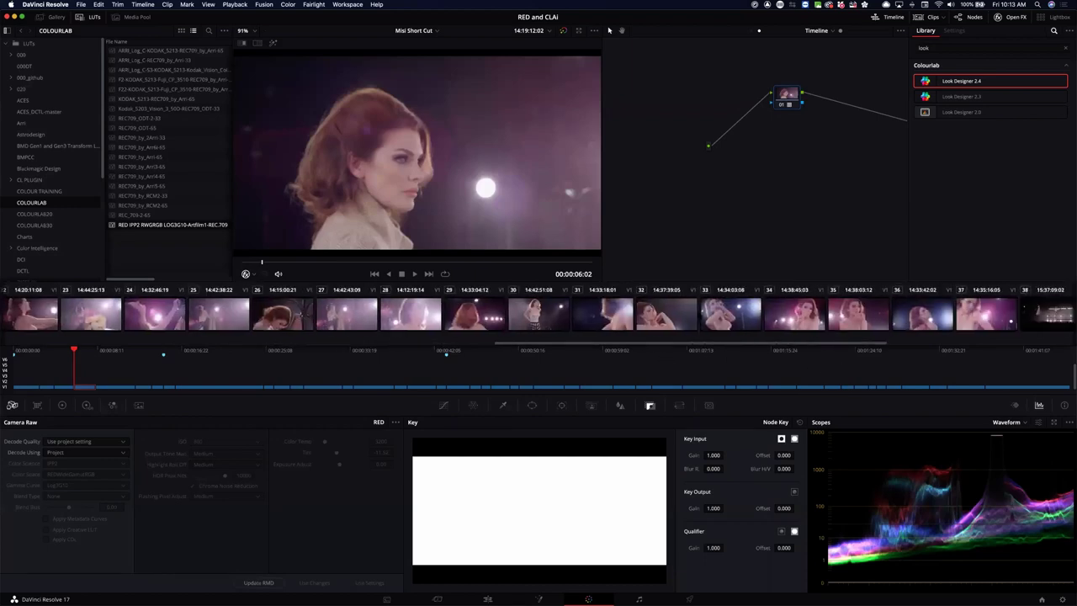
left_click(705, 314)
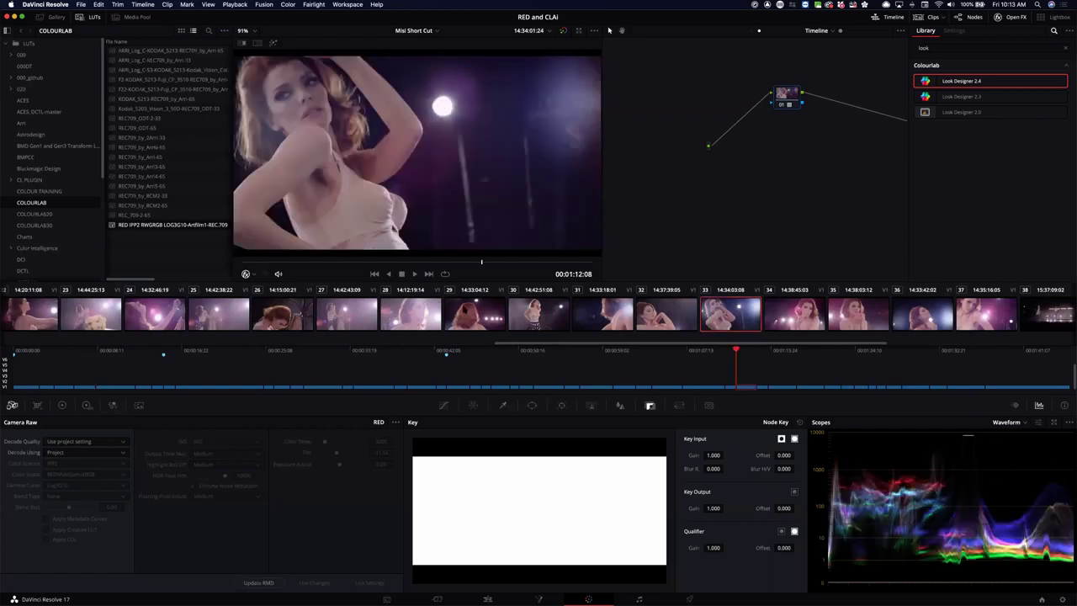
left_click(474, 315)
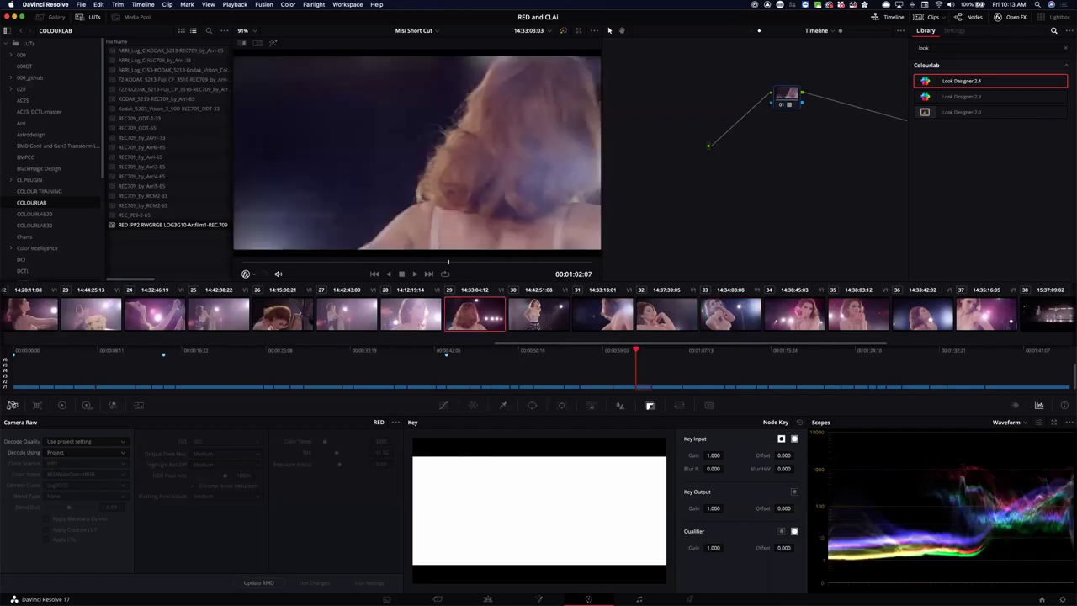
Step back through the clips to clip 19 to examine the look, with the node graph returned to clip level.
left_click(286, 318)
key("Up")
key("Up")
key("Up")
key("Up")
key("Up")
key("Up")
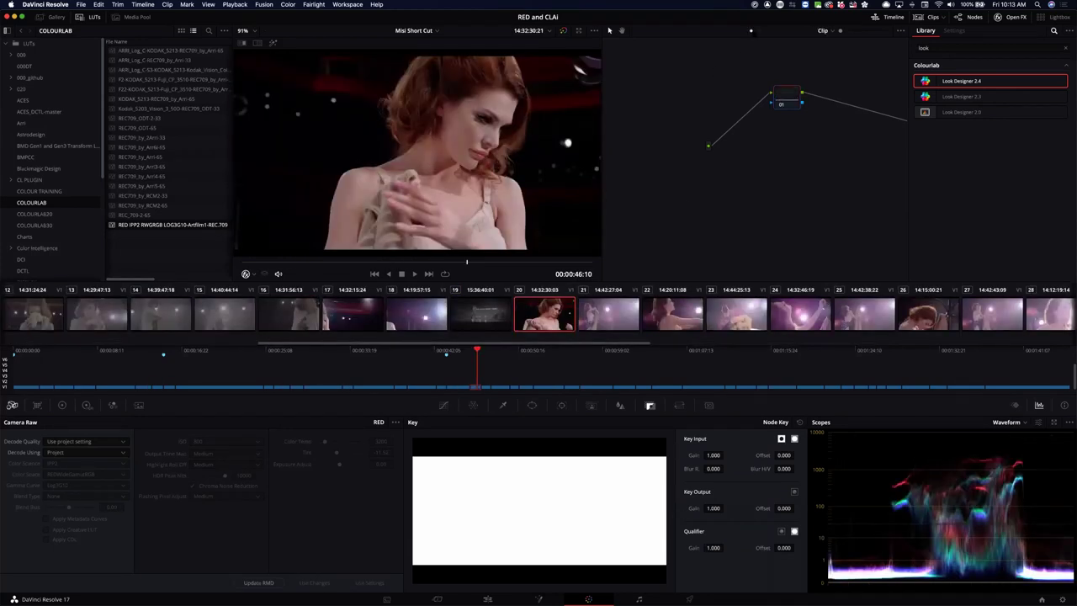
key("Up")
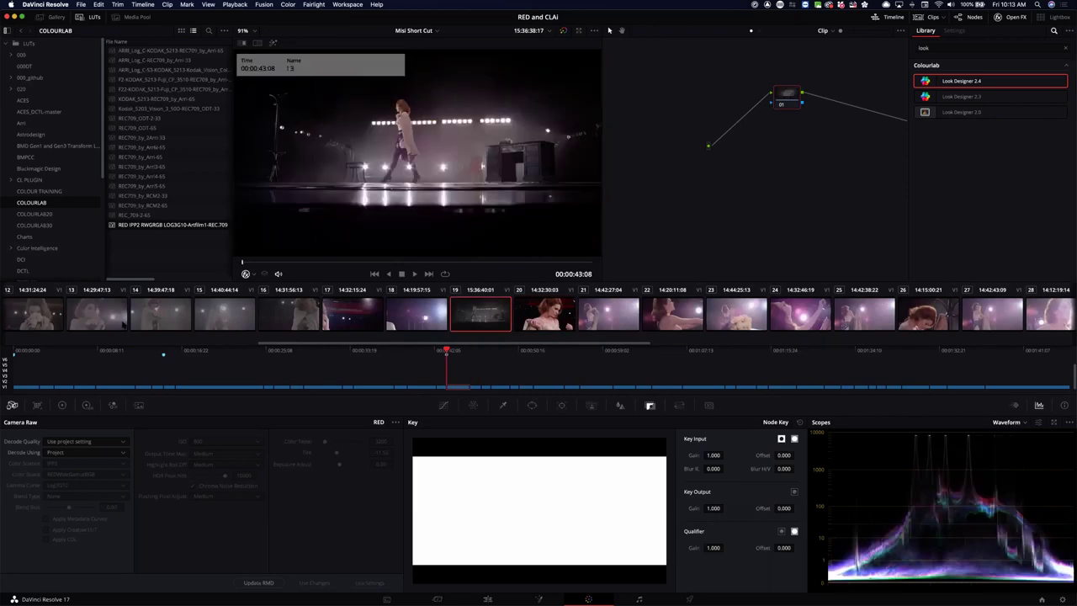
scroll(27, 320, "left", 10)
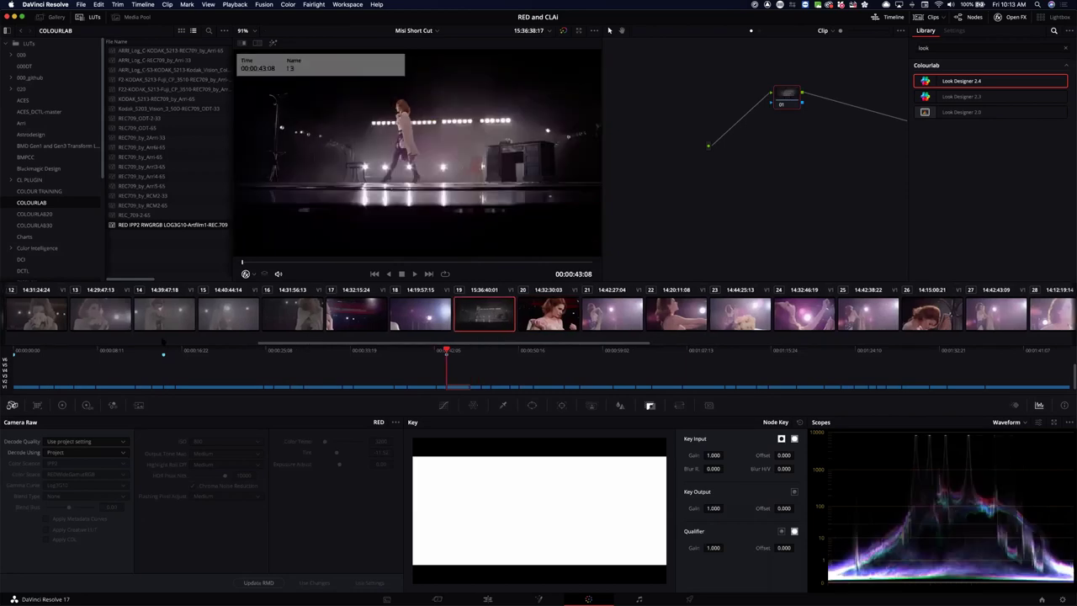
Examine the look on the first five clips one by one, and return to clip 1.
left_click(26, 320)
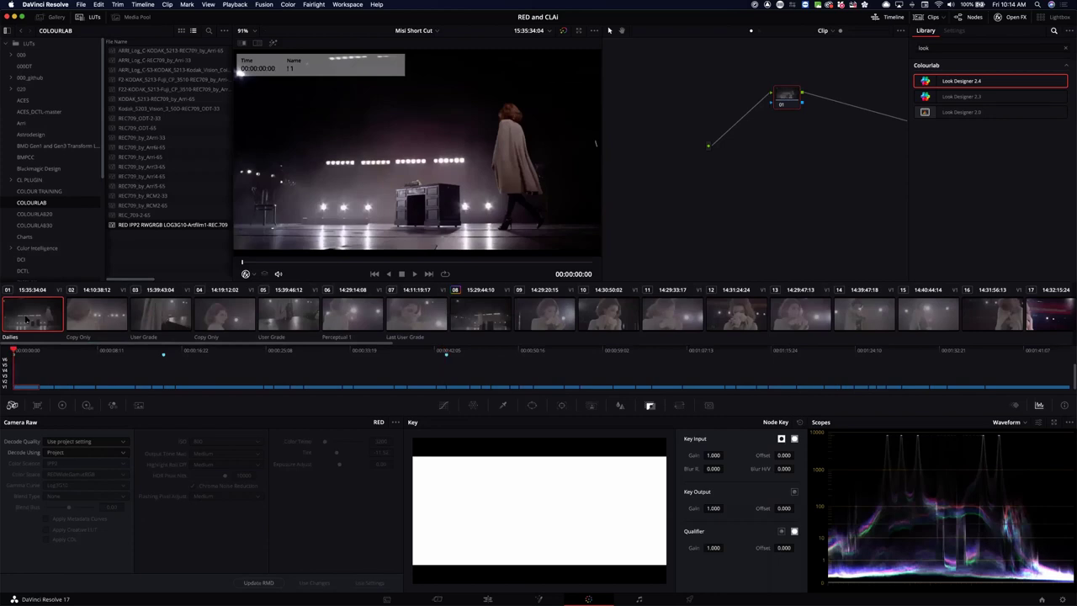
key("Down")
key("Down")
key("Down")
key("Down")
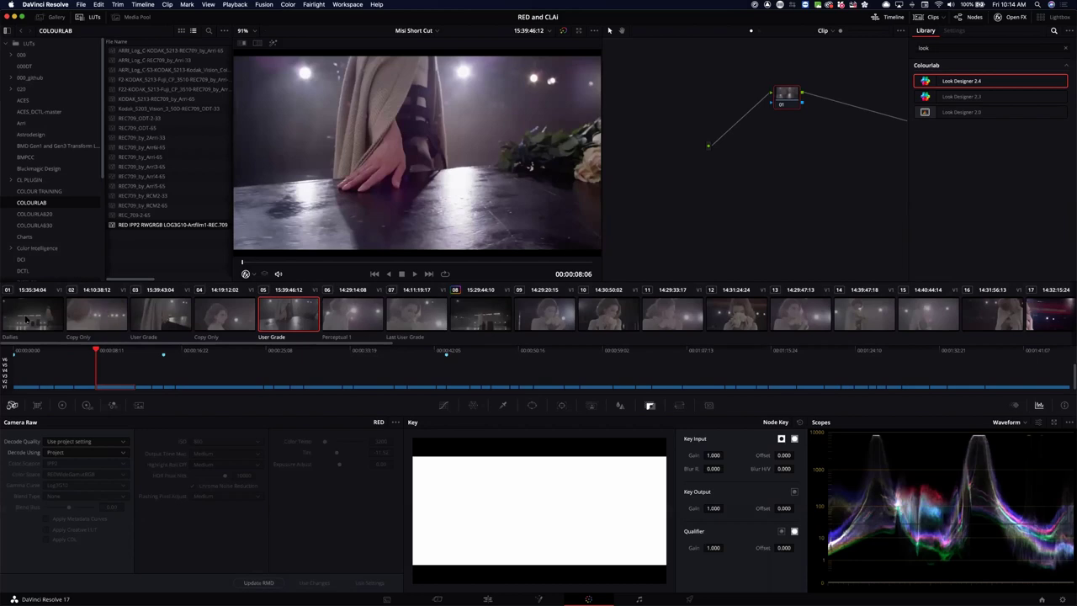
key("Up")
key("Up")
key("Up")
key("Up")
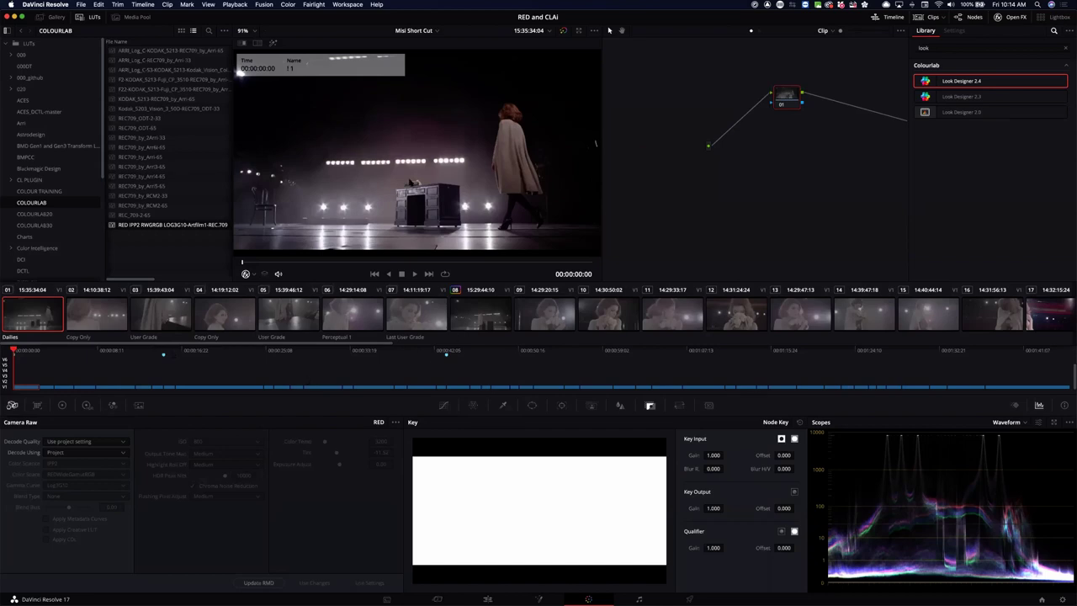
View the first clip full screen to examine the look, and return to the Color page.
key("super+f")
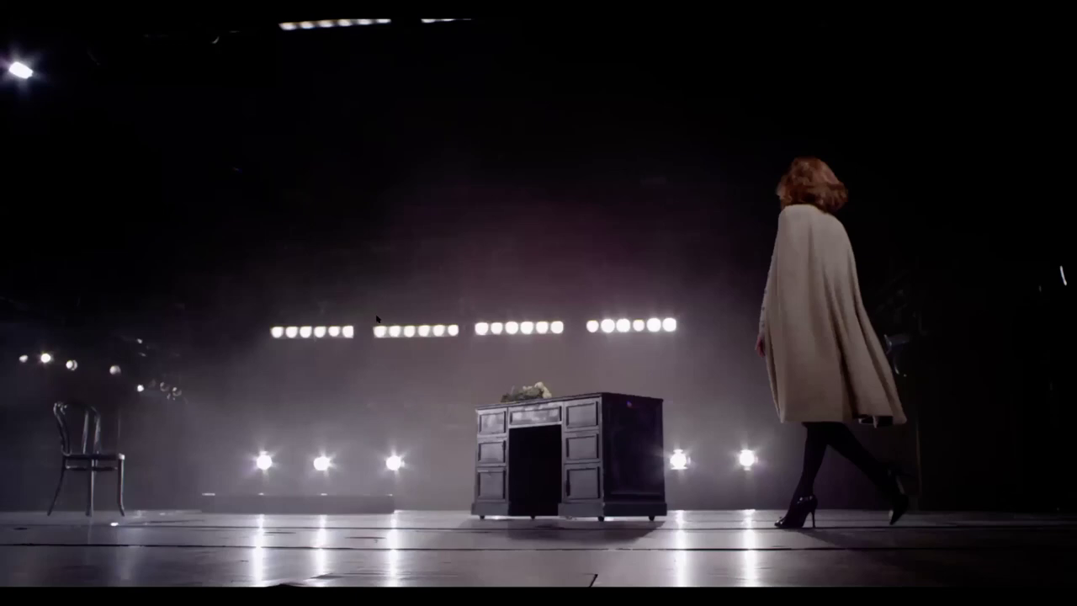
mouse_move(445, 405)
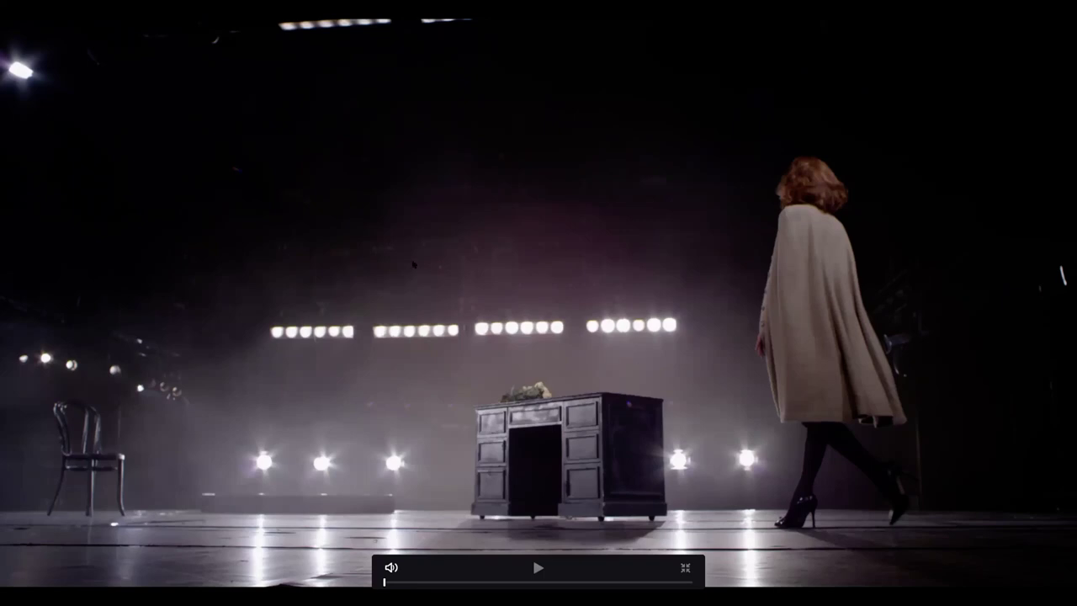
key("Escape")
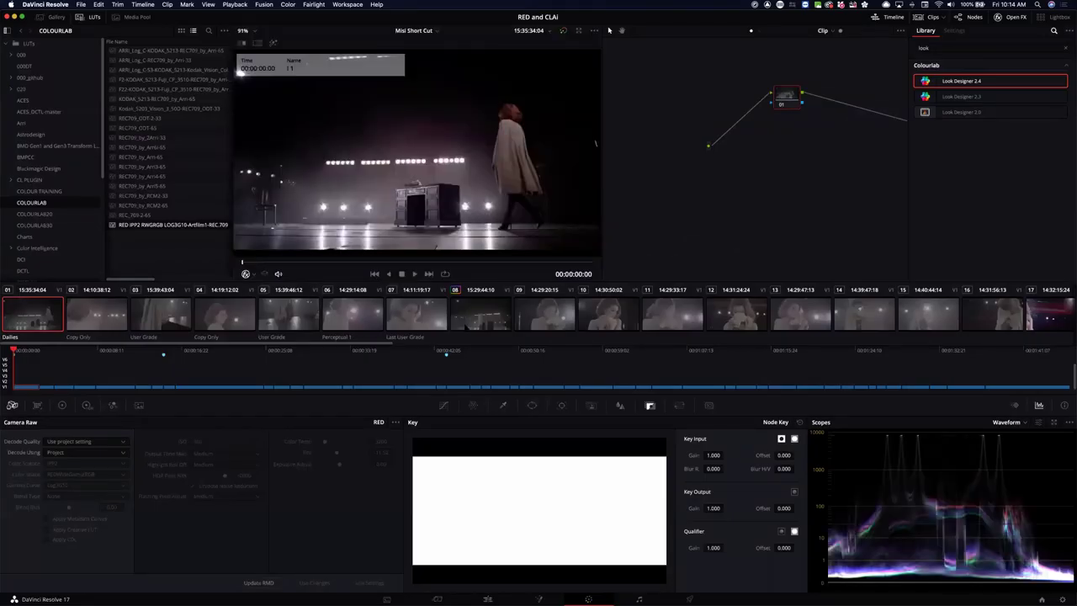
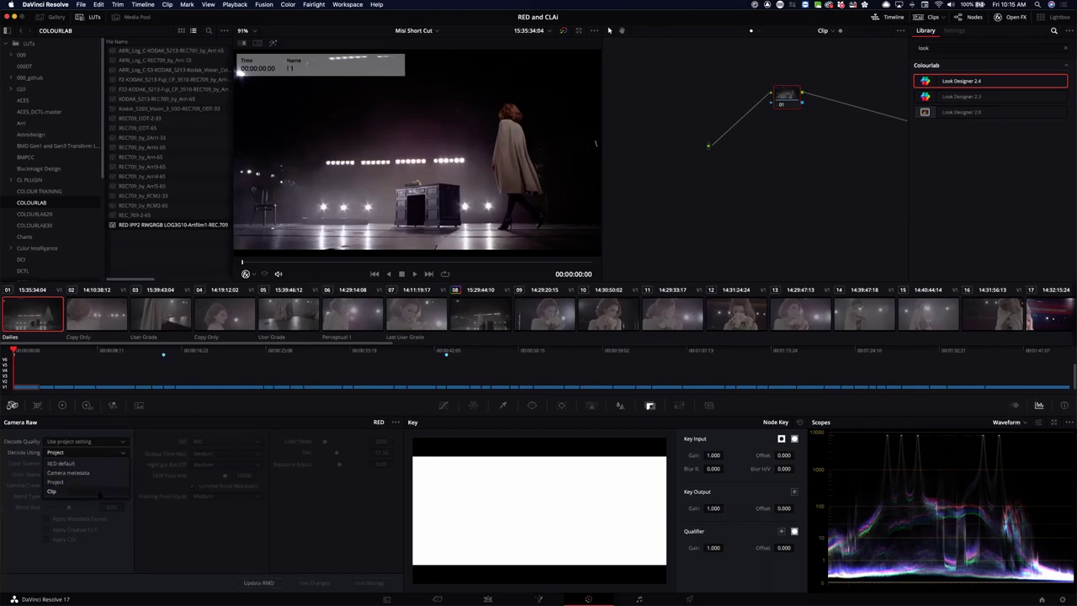
Set clip 1's Camera Raw decoding to Clip and its Exposure Adjust to 0.83, and save the project.
left_click(99, 492)
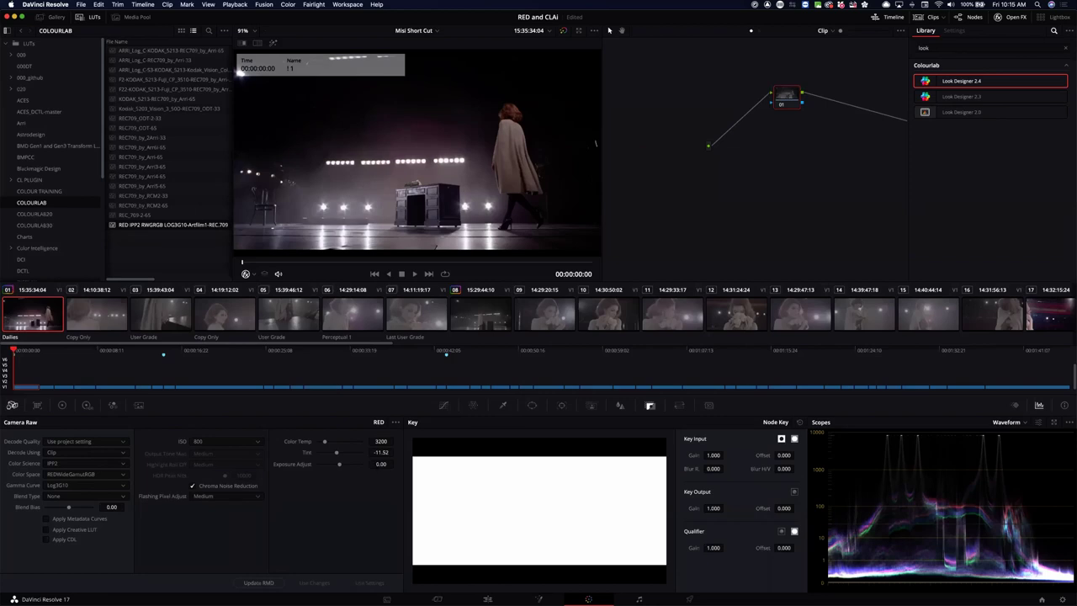
left_click_drag(381, 464, 396, 464)
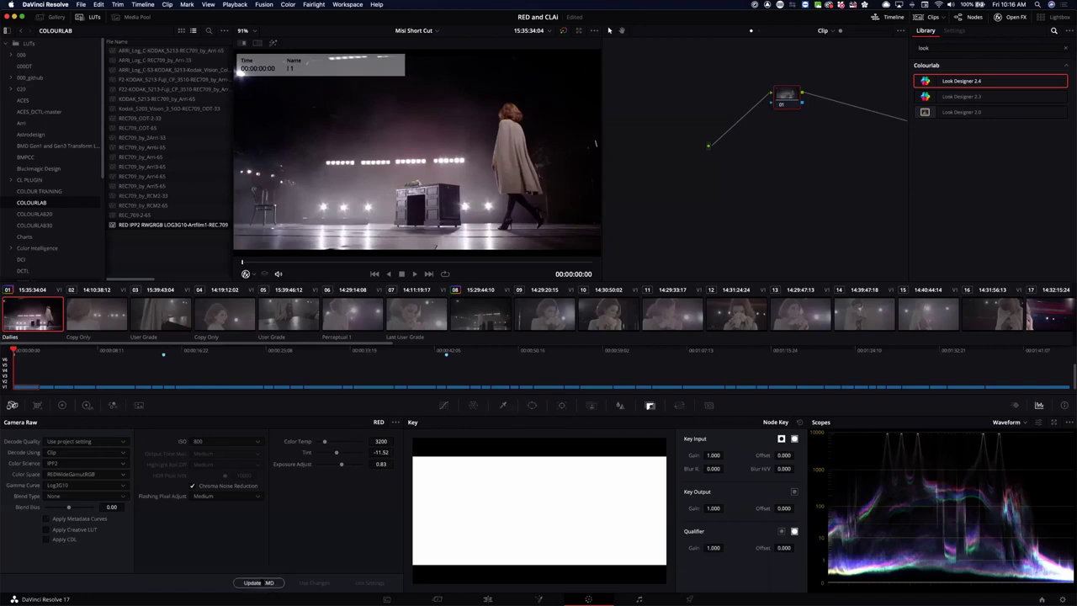
key("super+s")
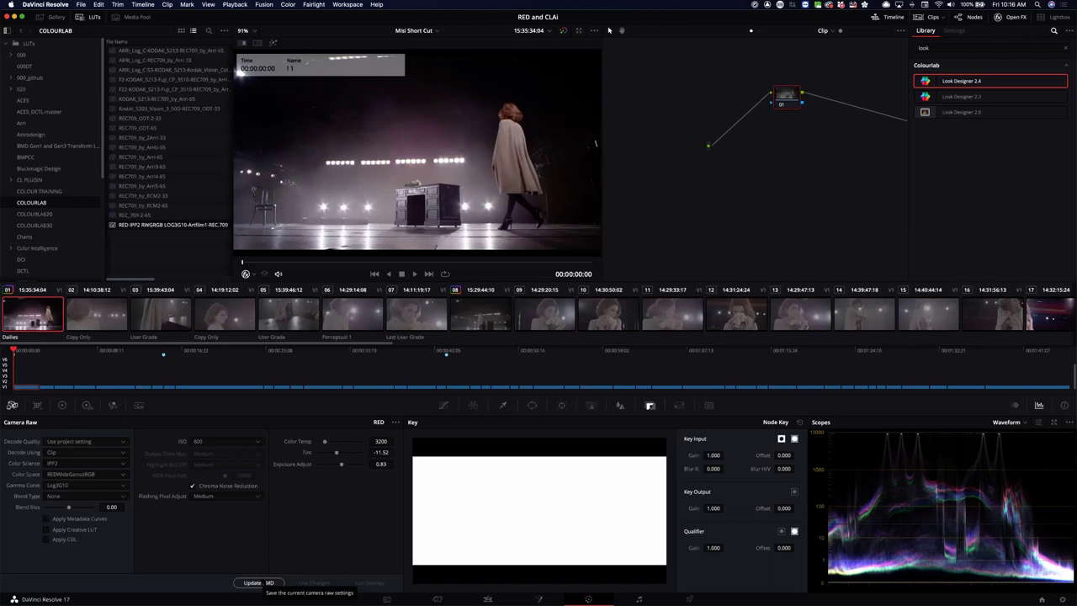
Set clip 1's Camera Raw Tint to -4.58 and update its RMD file.
left_click(262, 582)
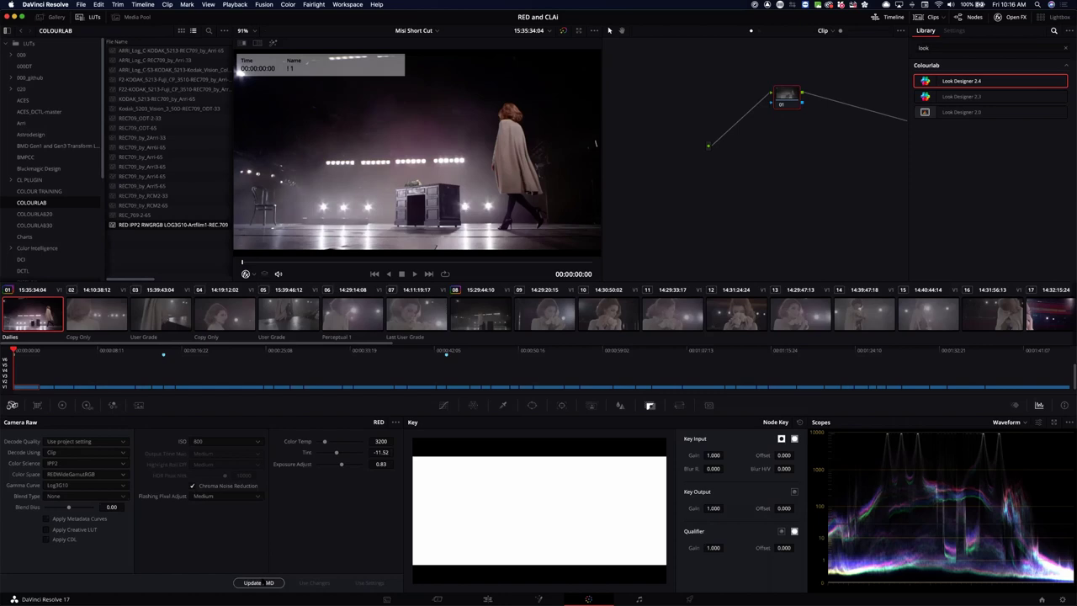
left_click(266, 583)
left_click(261, 583)
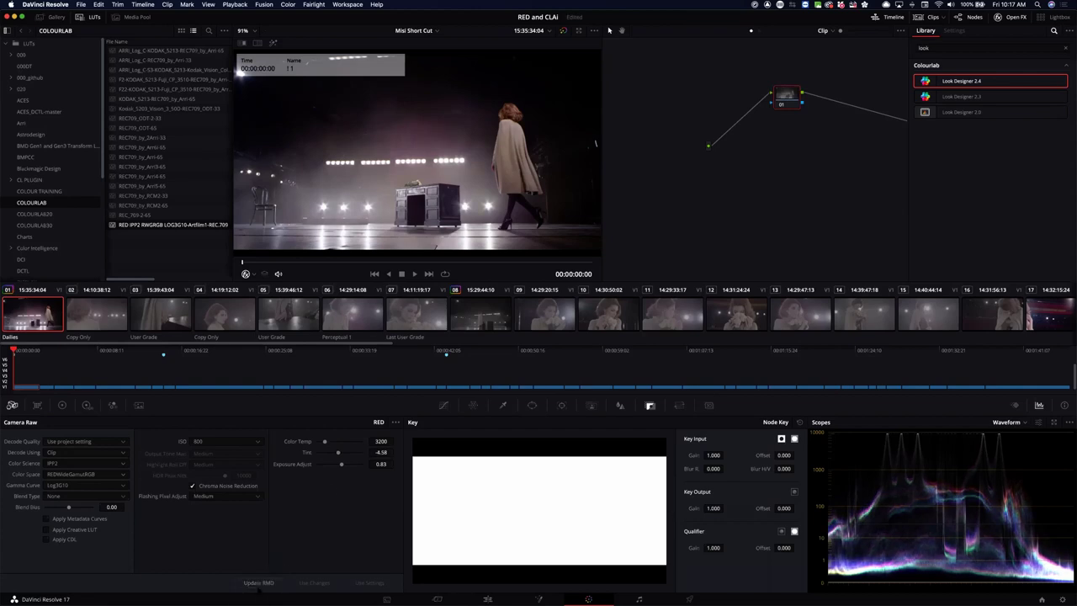
left_click(260, 583)
Set clip 8's Camera Raw decoding to Clip, with Tint -8.85 and Exposure Adjust 0.94, and update its RMD.
left_click(490, 318)
left_click(95, 454)
left_click(52, 491)
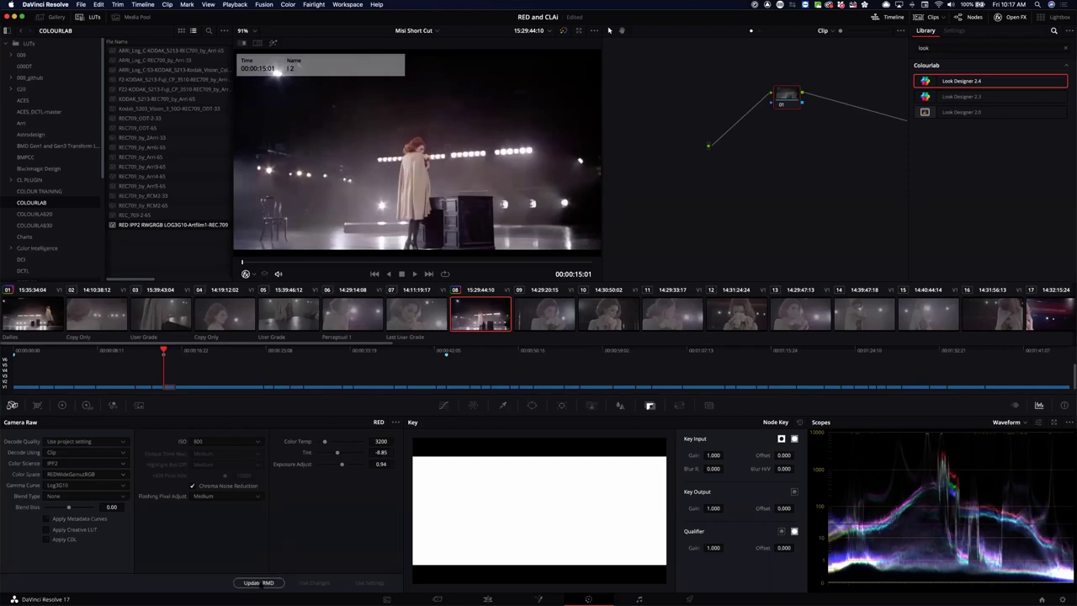
left_click(267, 582)
Set clip 19's Camera Raw decoding to Clip, with Tint -9.47 and Exposure Adjust 1.17, and update its RMD.
scroll(539, 313, "right", 5)
scroll(538, 312, "right", 6)
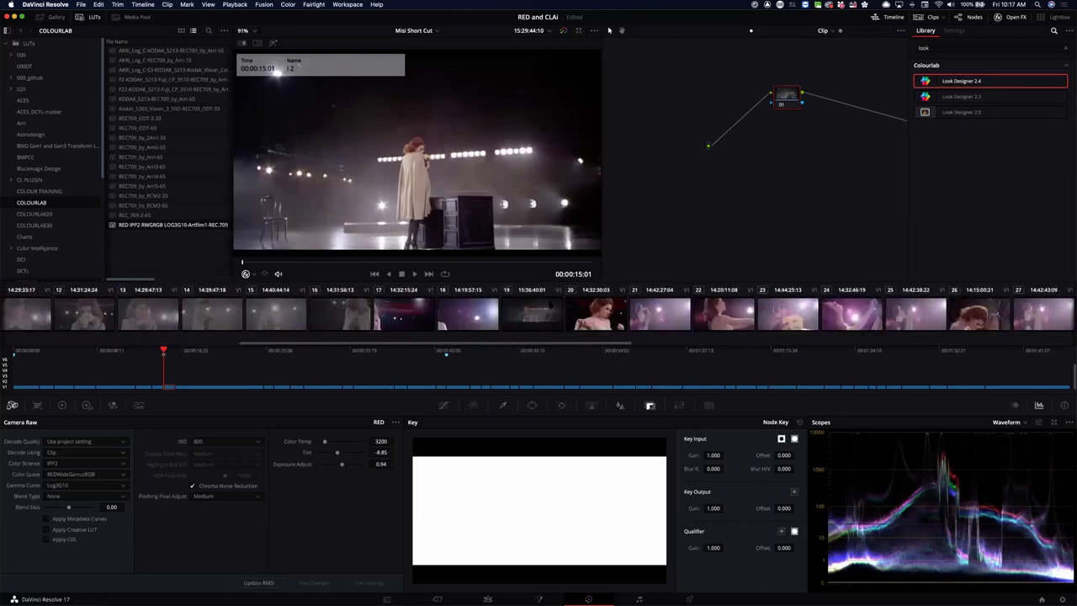
left_click(549, 311)
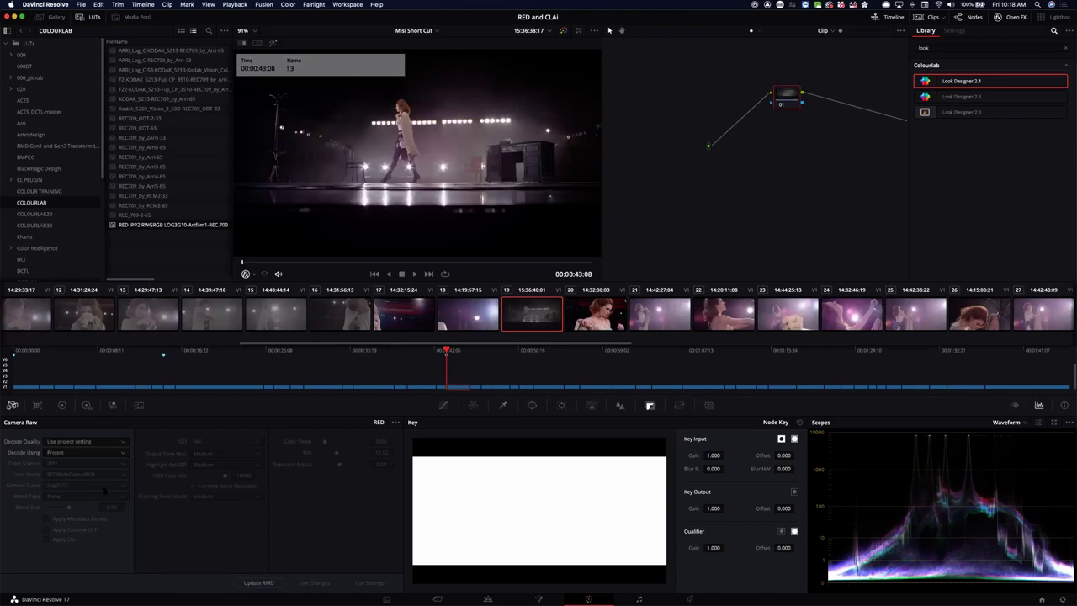
left_click(63, 452)
left_click(52, 492)
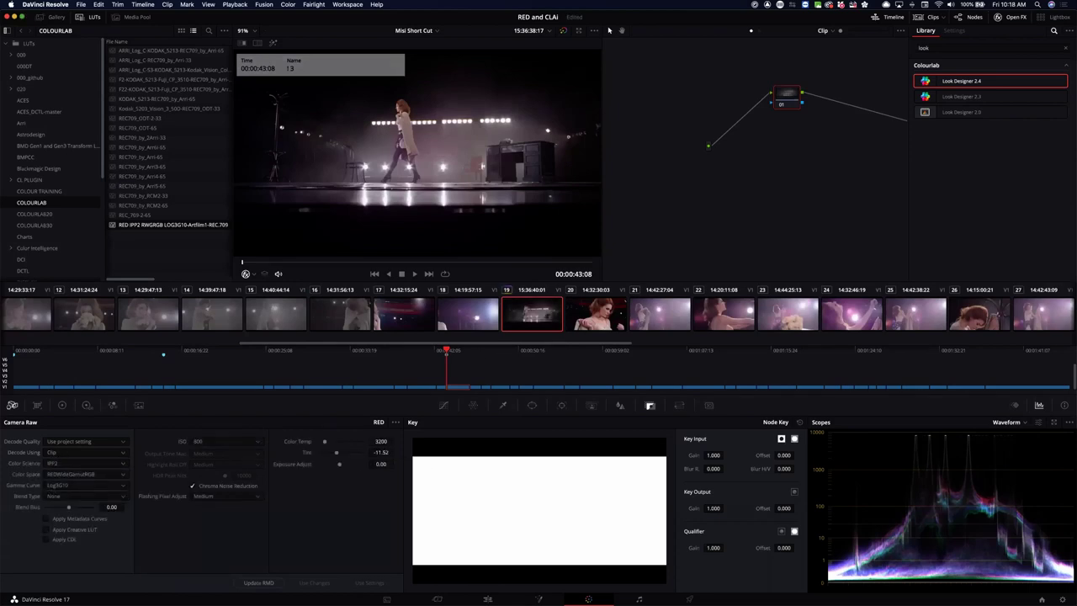
mouse_move(381, 464)
left_mouse_down()
mouse_move(420, 463)
mouse_move(385, 463)
mouse_move(389, 452)
left_mouse_up()
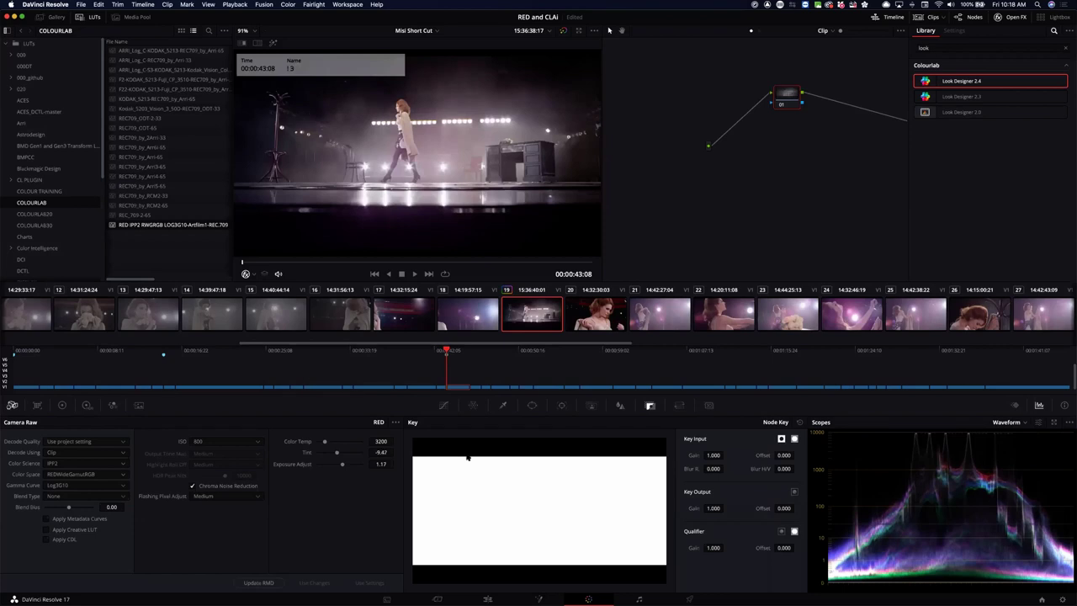
left_click(268, 582)
Set clip 38's Camera Raw decoding to Clip, with Tint -8.53 and Exposure Adjust 1.30, and update its RMD.
scroll(538, 313, "right", 10)
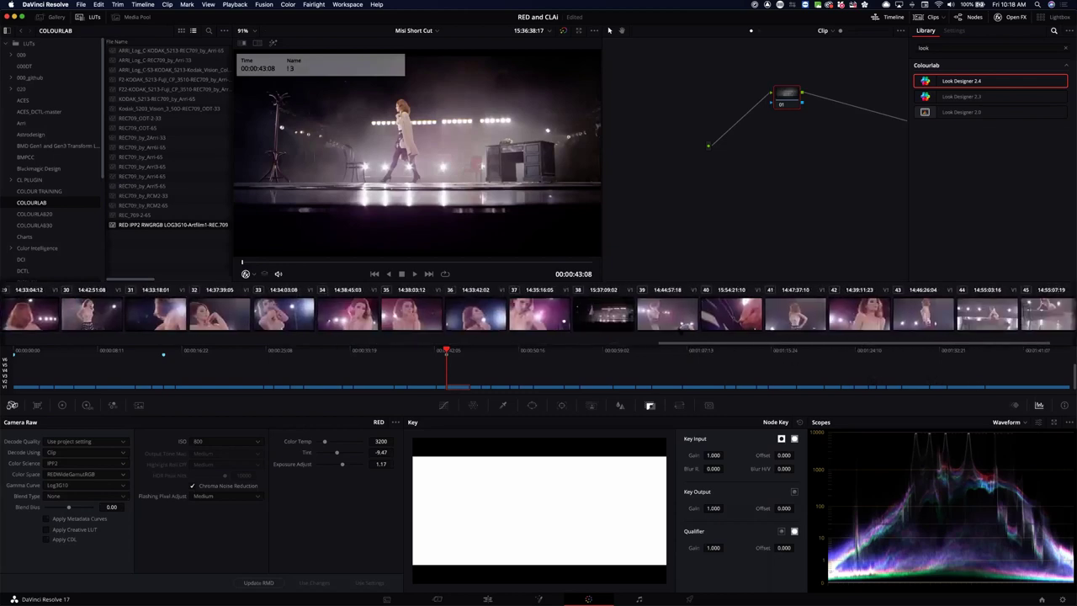
left_click(606, 316)
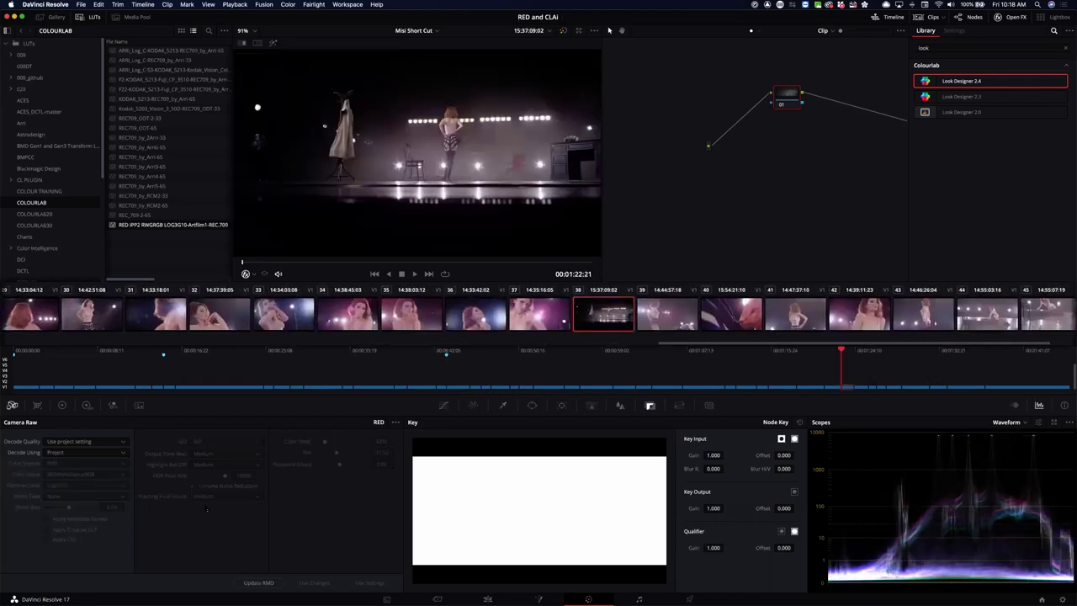
left_click(89, 457)
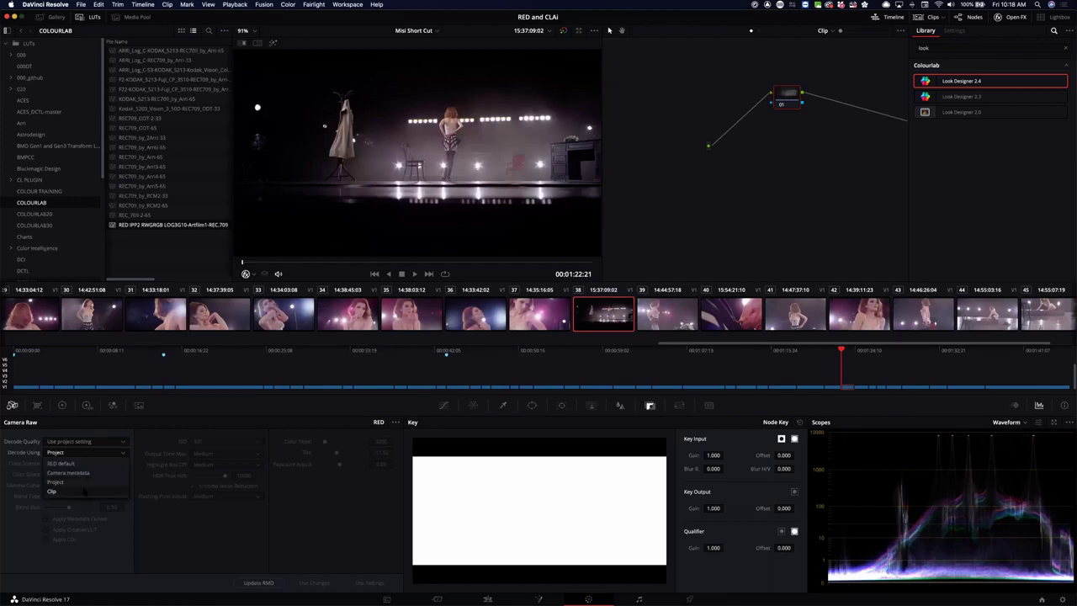
left_click(84, 495)
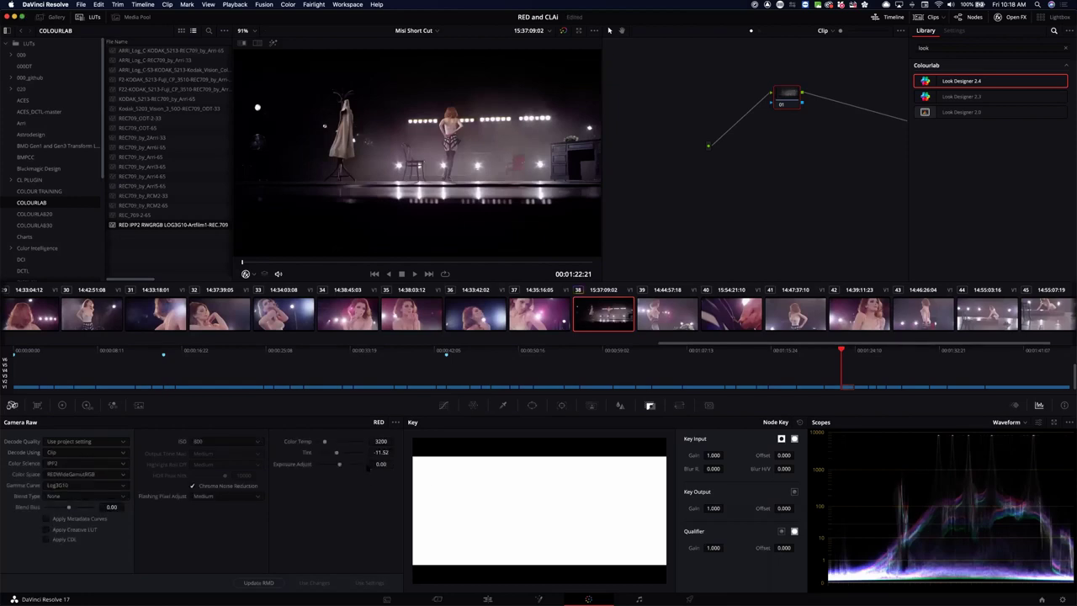
mouse_move(381, 463)
left_mouse_down()
mouse_move(434, 472)
mouse_move(365, 452)
left_mouse_up()
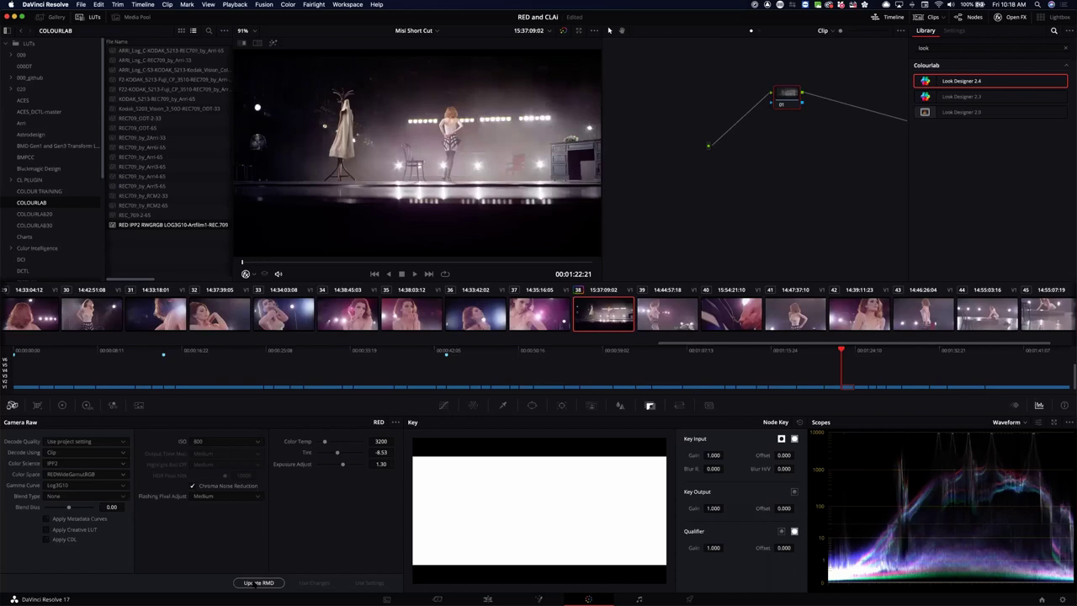
left_click(256, 583)
Reset the grade on the timeline-level node to remove the show look LUT.
left_click(759, 31)
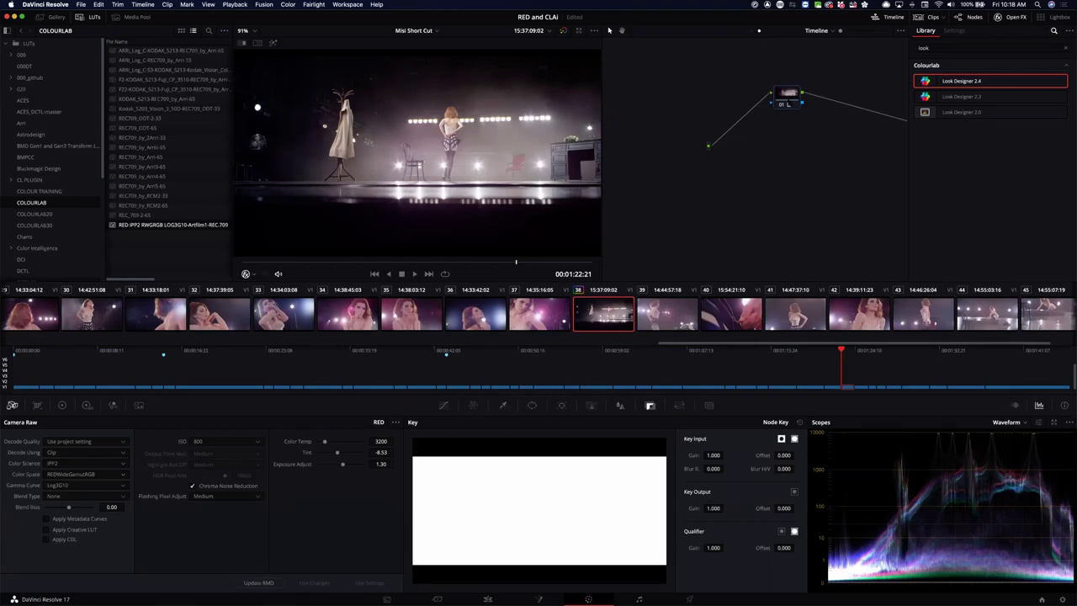
right_click(789, 99)
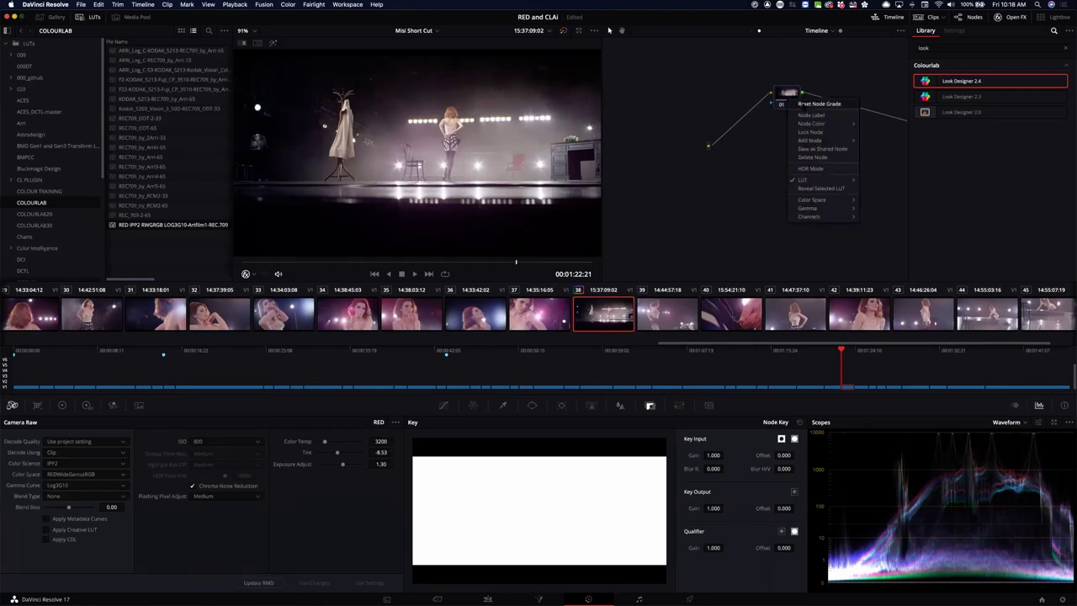
left_click(808, 103)
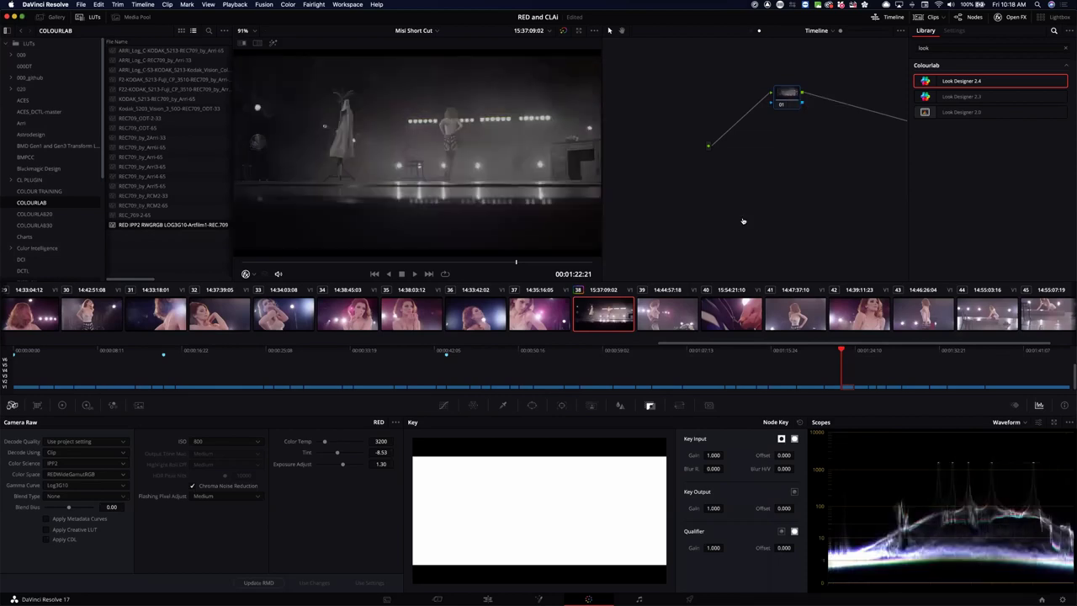
Switch to Colourlab Ai and fetch the timeline from Resolve.
key("super+Tab")
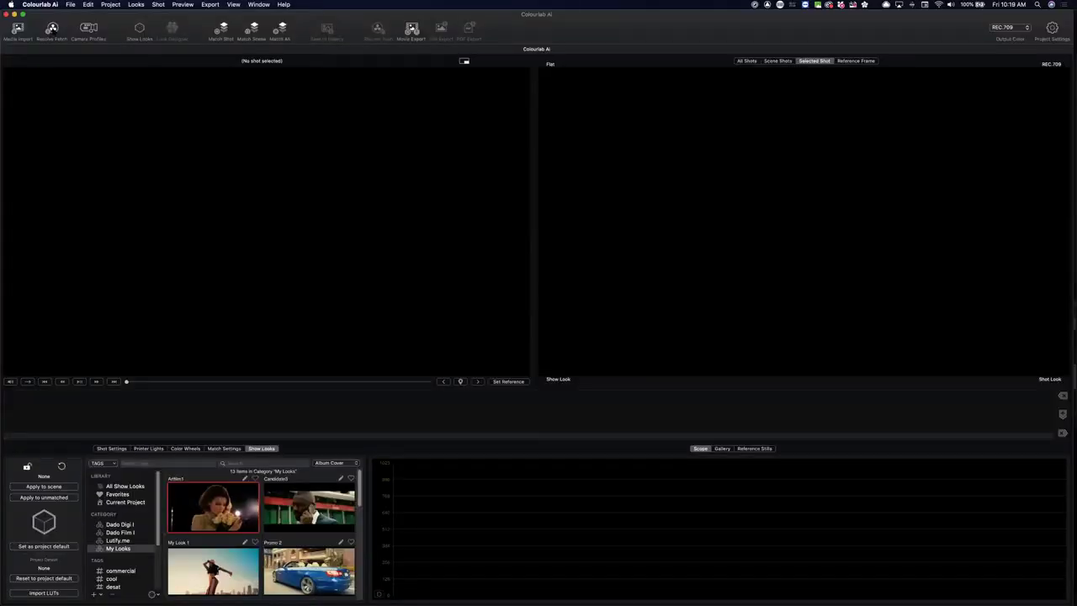
left_click(52, 28)
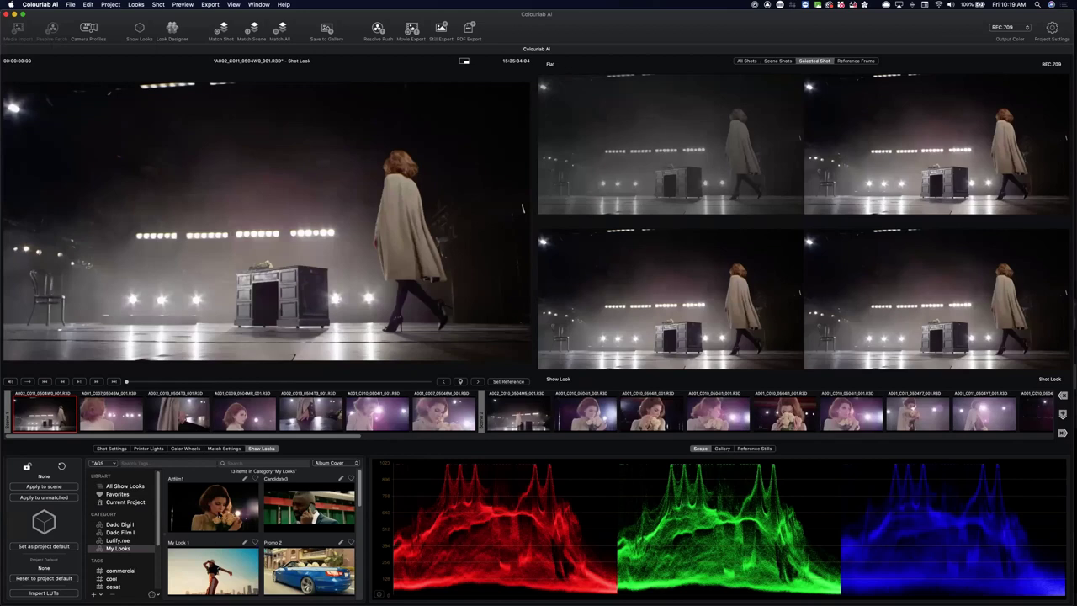
Apply the Artfilm1 show look to the first shot and compare it with the next two shots.
left_click(220, 515)
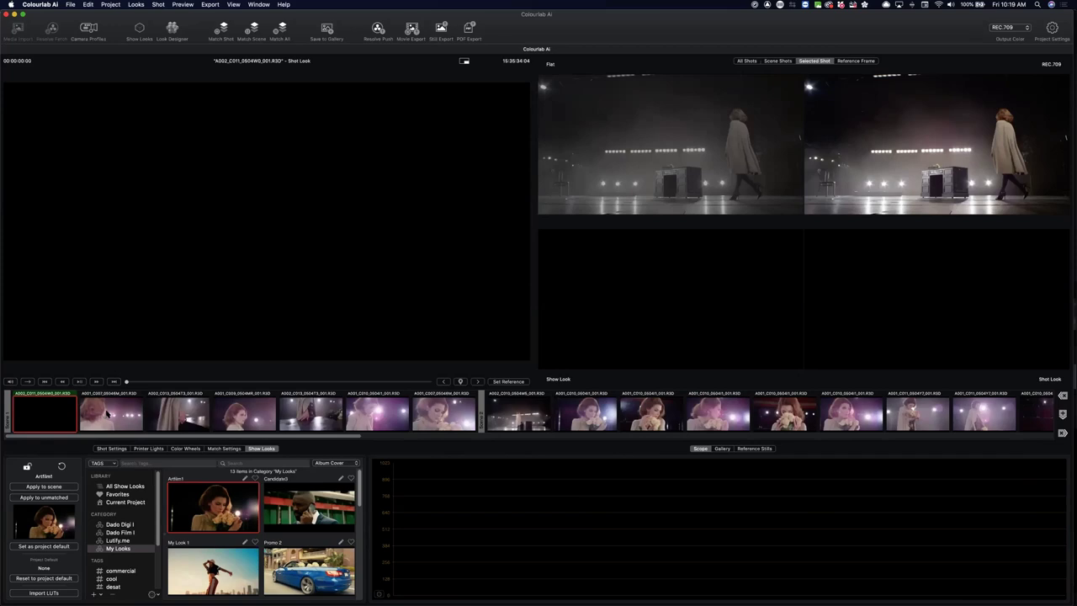
left_click(108, 414)
left_click(167, 414)
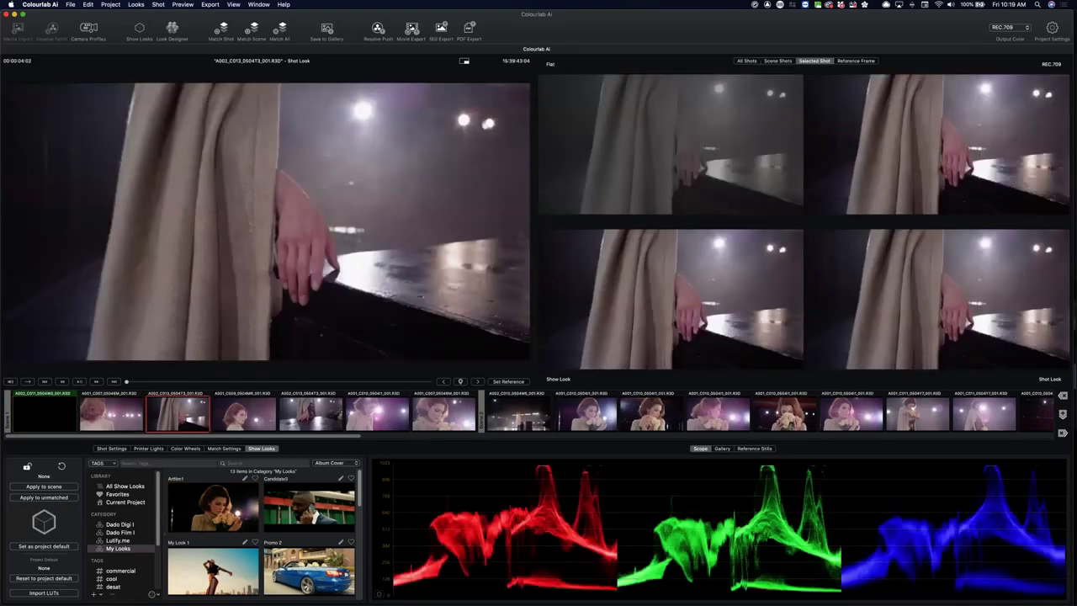
left_click(72, 414)
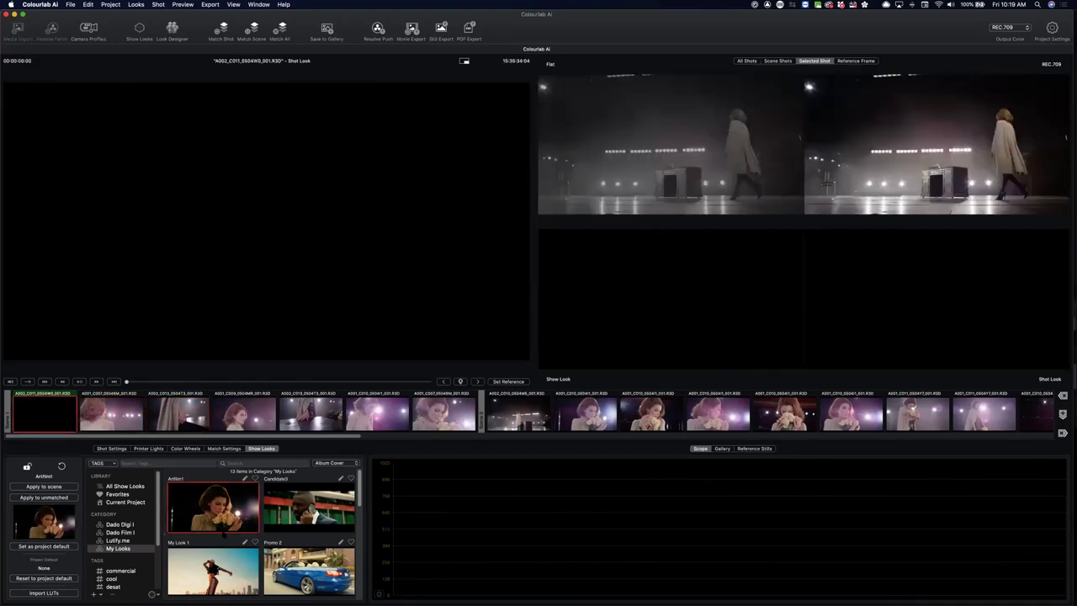
Apply the artfilm look2 show look to the first two shots, view it in the Look Designer and exit the designer.
scroll(220, 574, "down", 2)
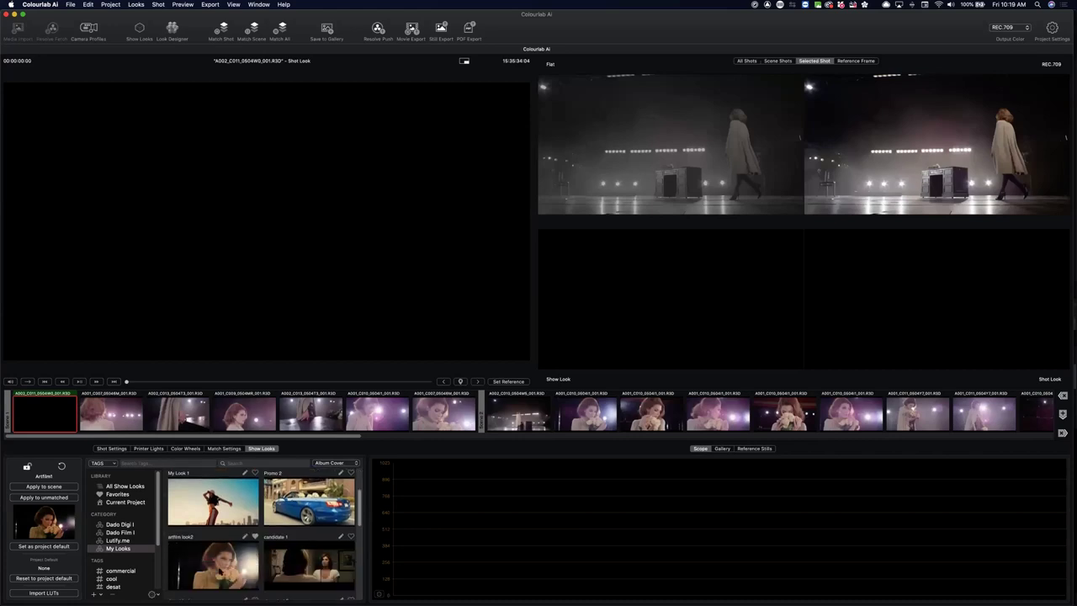
left_click(111, 412)
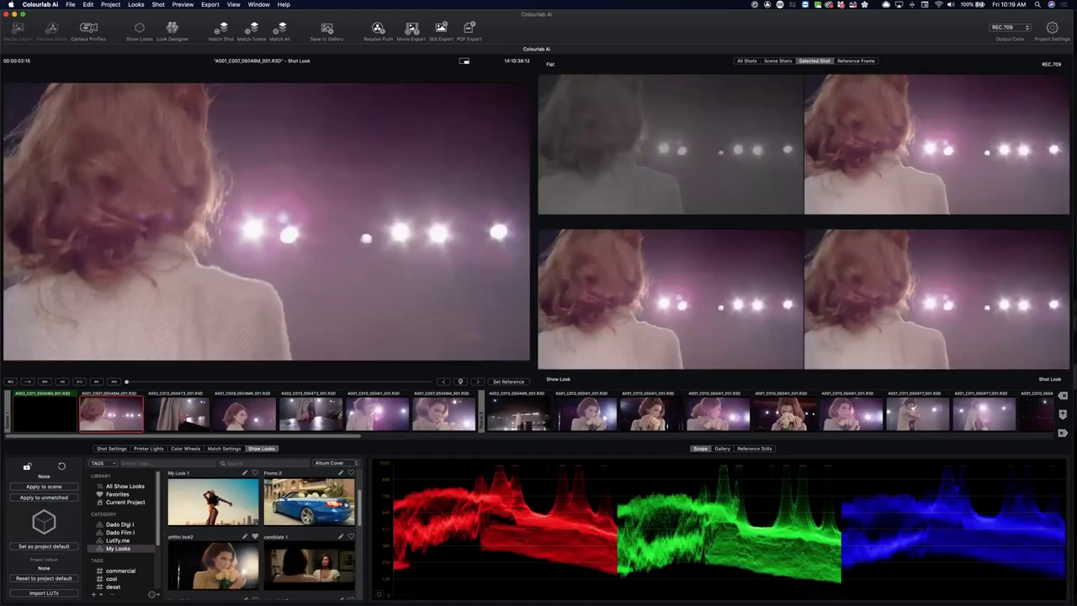
left_click(45, 413)
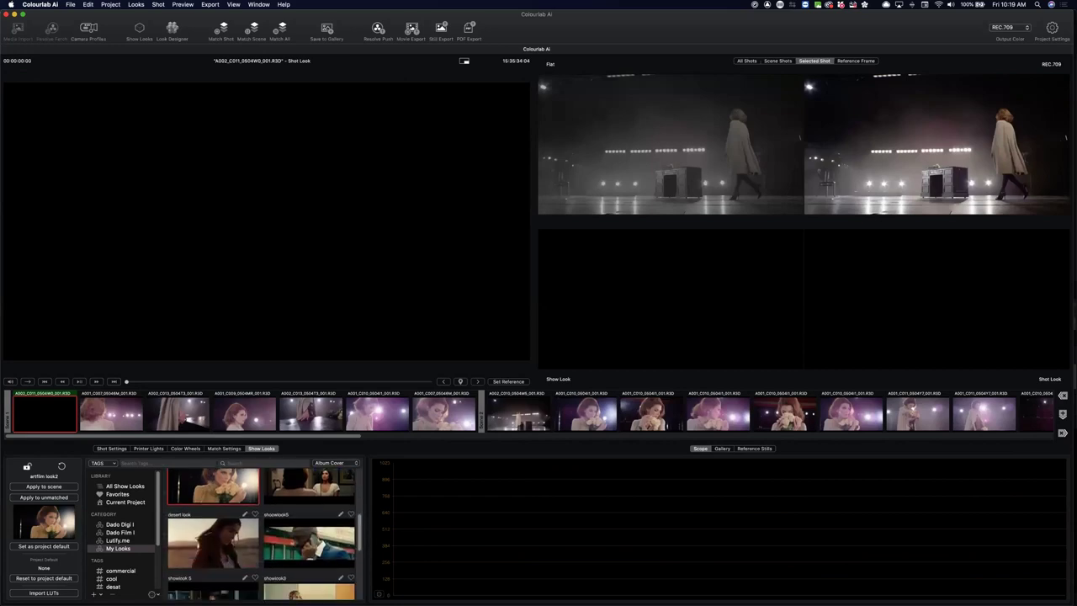
scroll(265, 534, "down", 2)
scroll(264, 534, "down", 5)
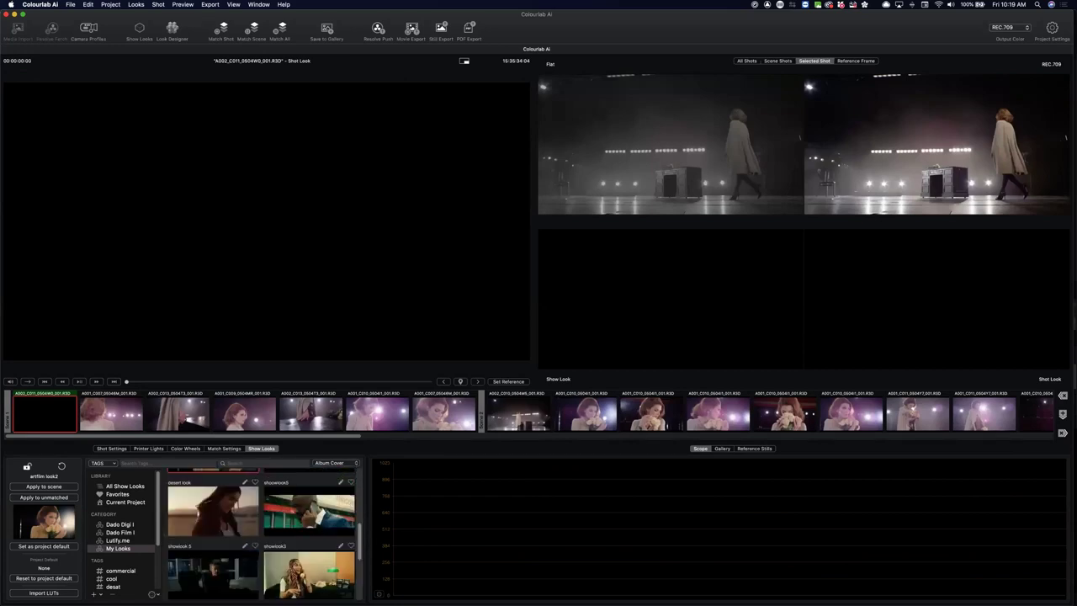
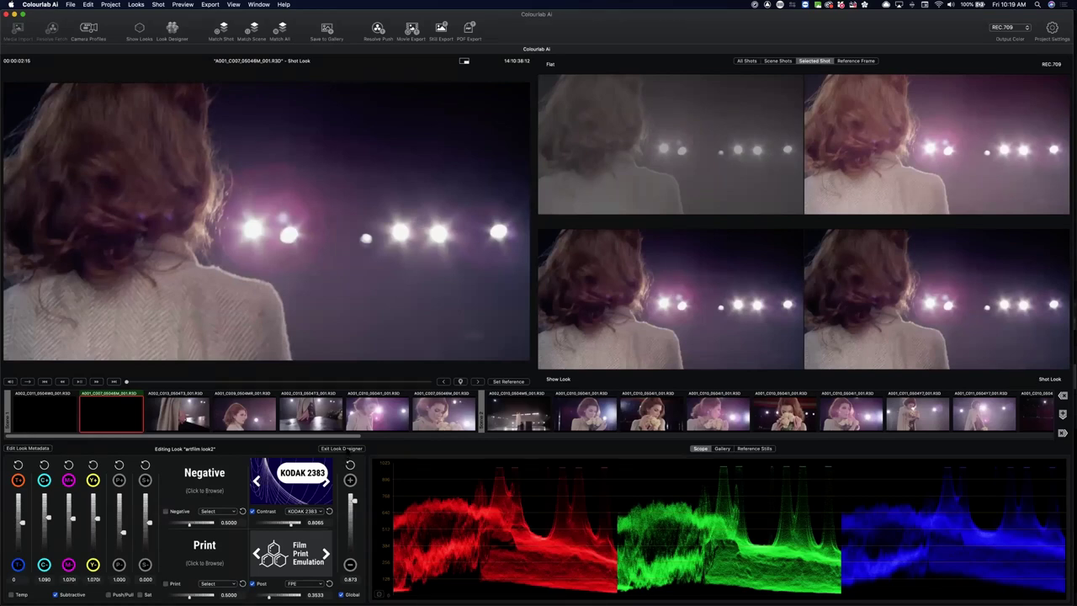
left_click(342, 449)
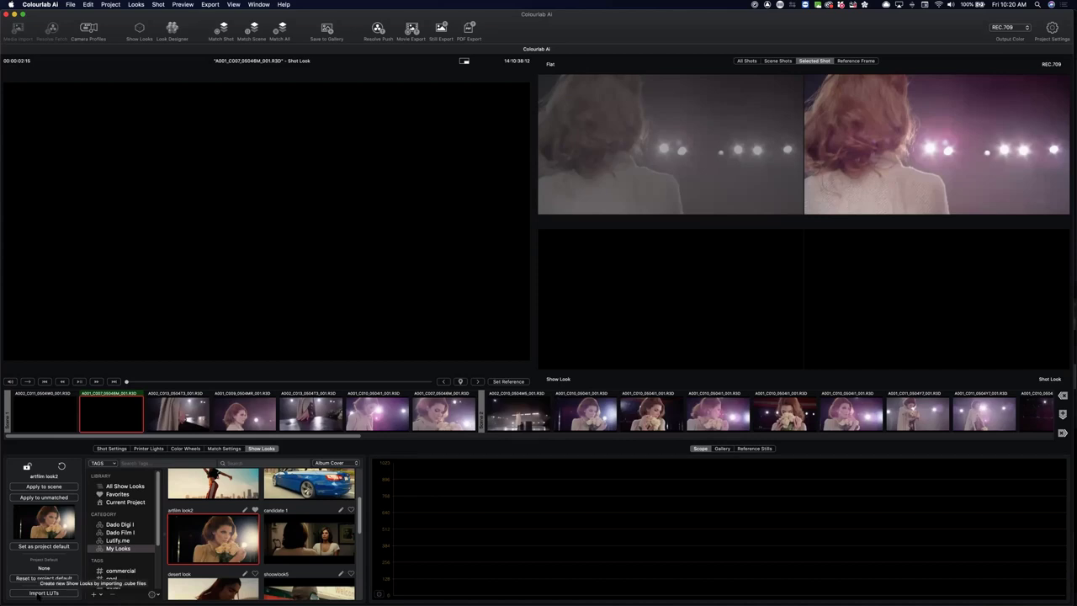
Start a LUT import and choose RED IPP2 RWGRGB LOG3G10-Artfilm1-REC.709.cube from the COLOURLAB folder inside LUT.
left_click(42, 593)
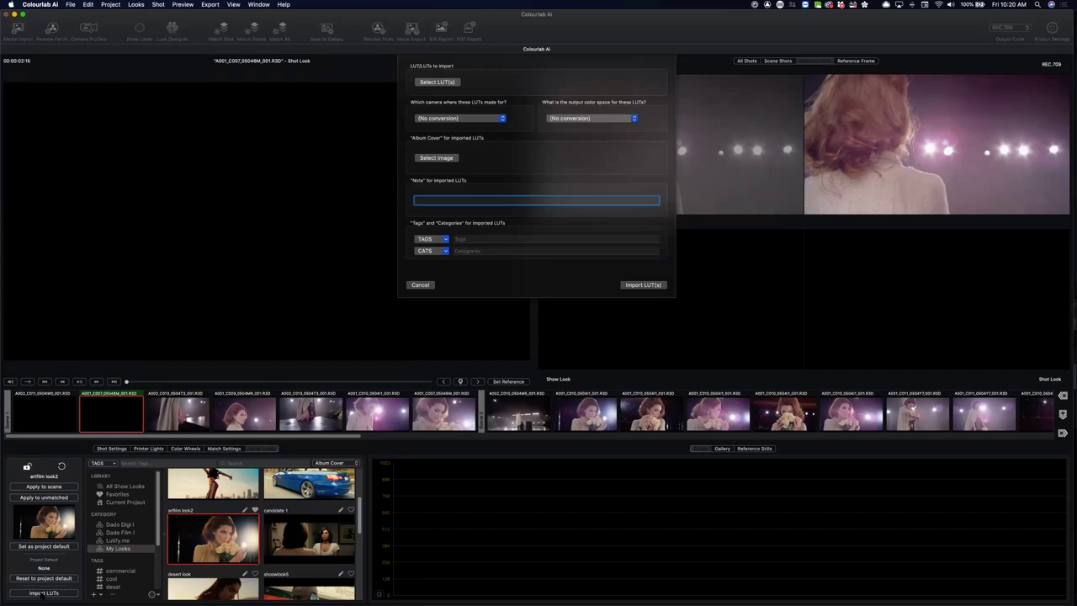
left_click(451, 81)
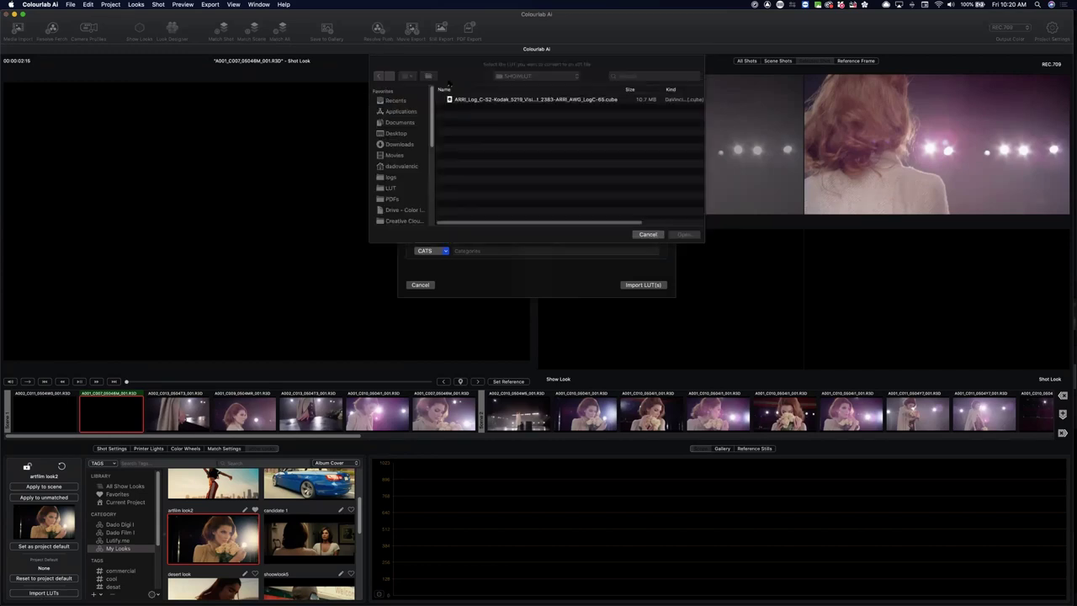
left_click(553, 78)
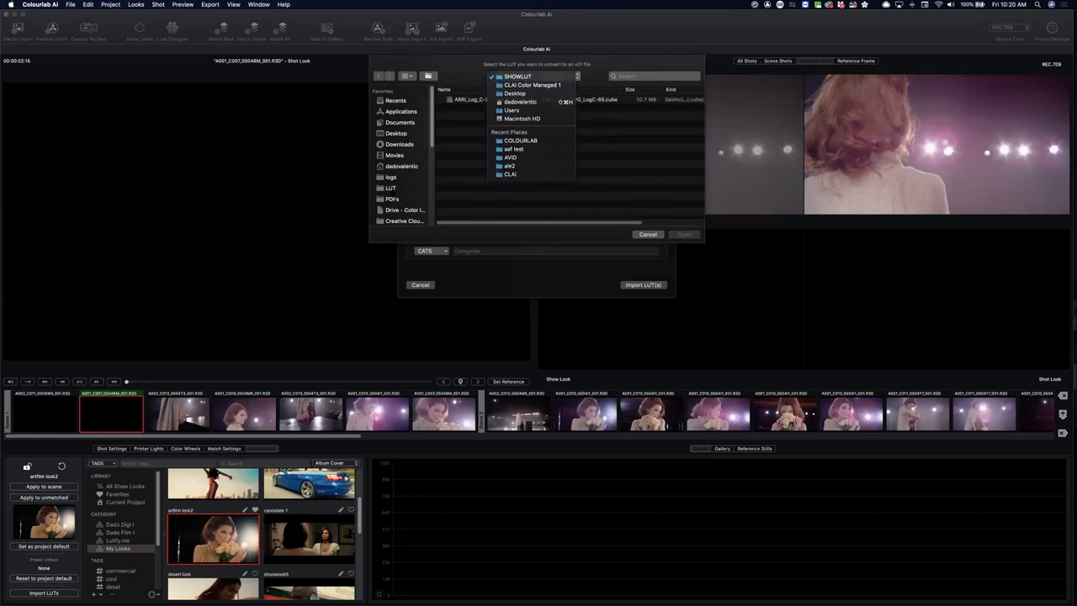
key("Escape")
left_click(390, 188)
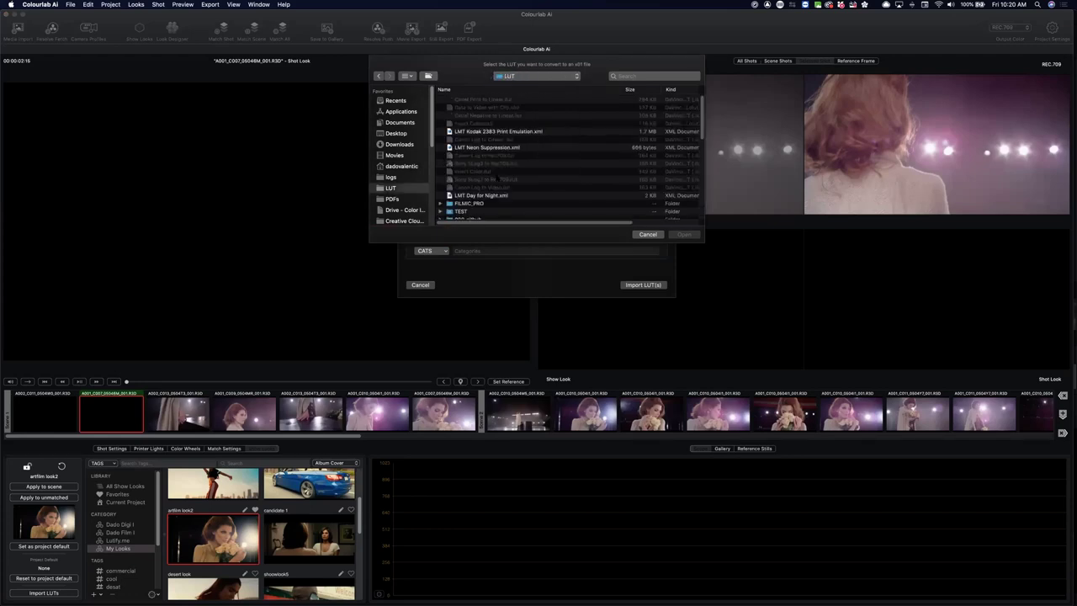
scroll(568, 157, "down", 10)
scroll(568, 157, "down", 3)
left_click(470, 186)
double_click(469, 186)
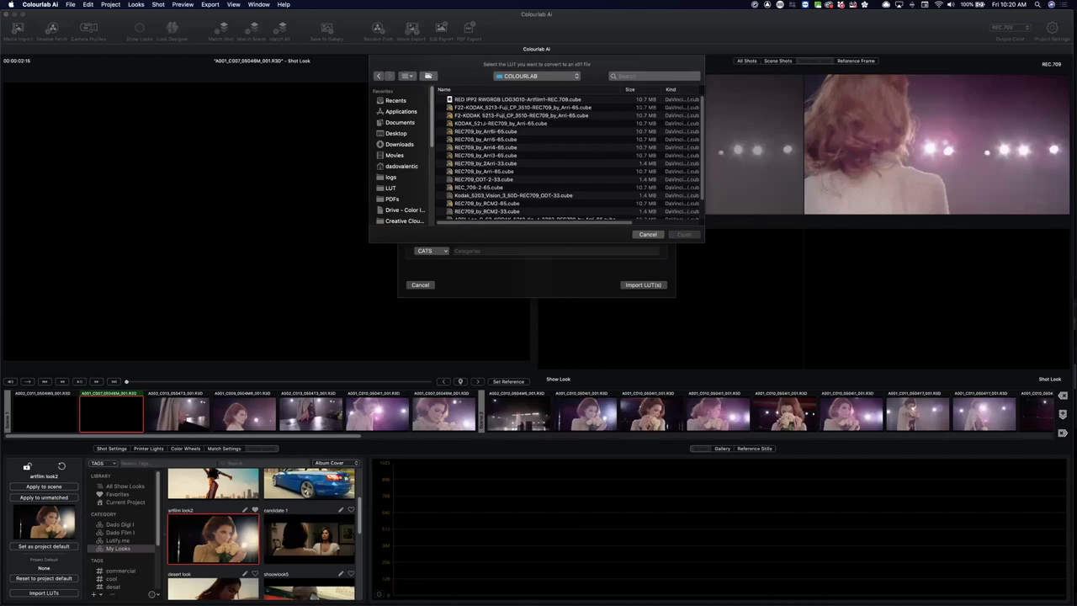
left_click(487, 100)
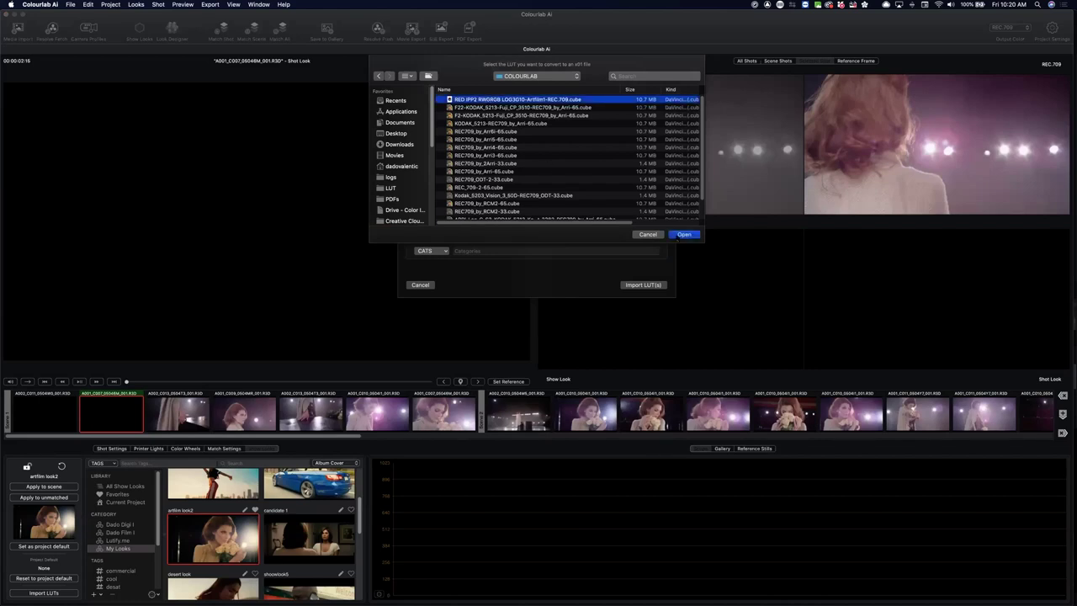
left_click(684, 234)
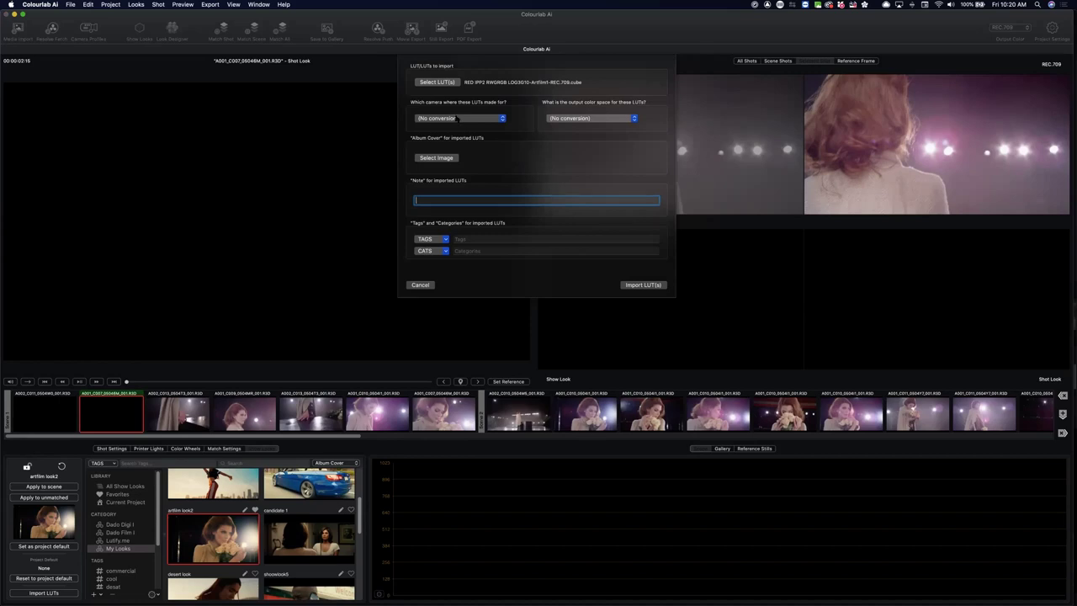
Import the LUT with REDWGRGB-LOG3G10 (IPP2) as its camera, 709 as its output color space and the note "replacement".
left_click(460, 119)
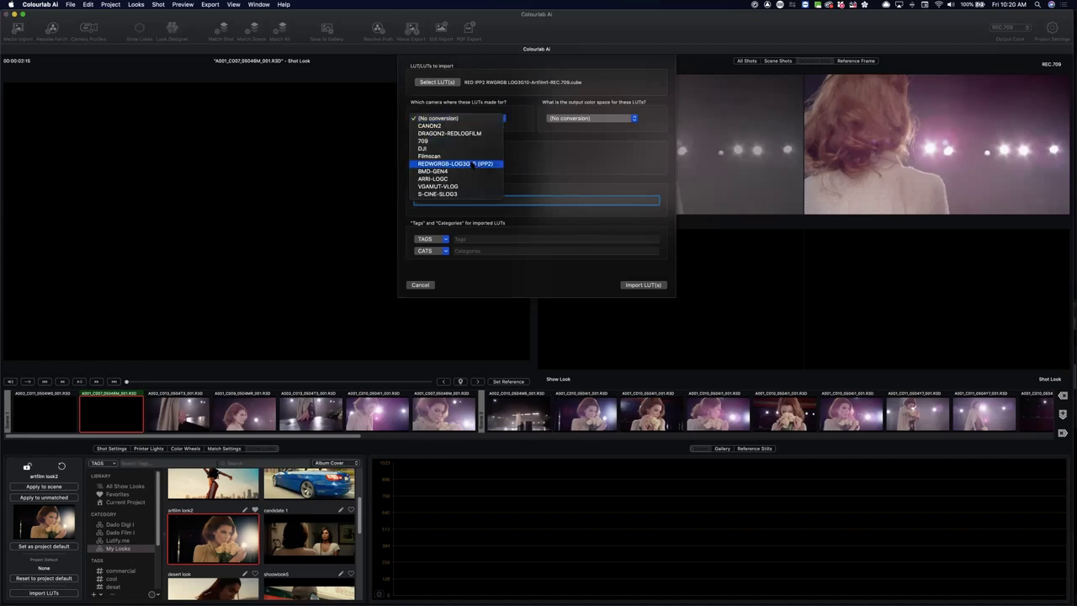
left_click(470, 164)
left_click(590, 119)
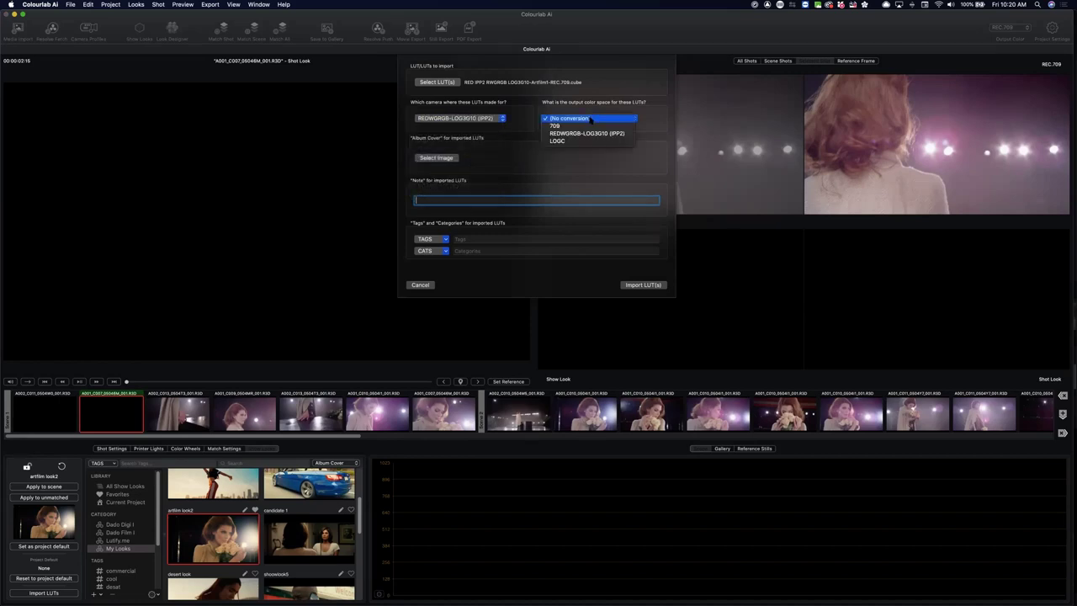
left_click(590, 126)
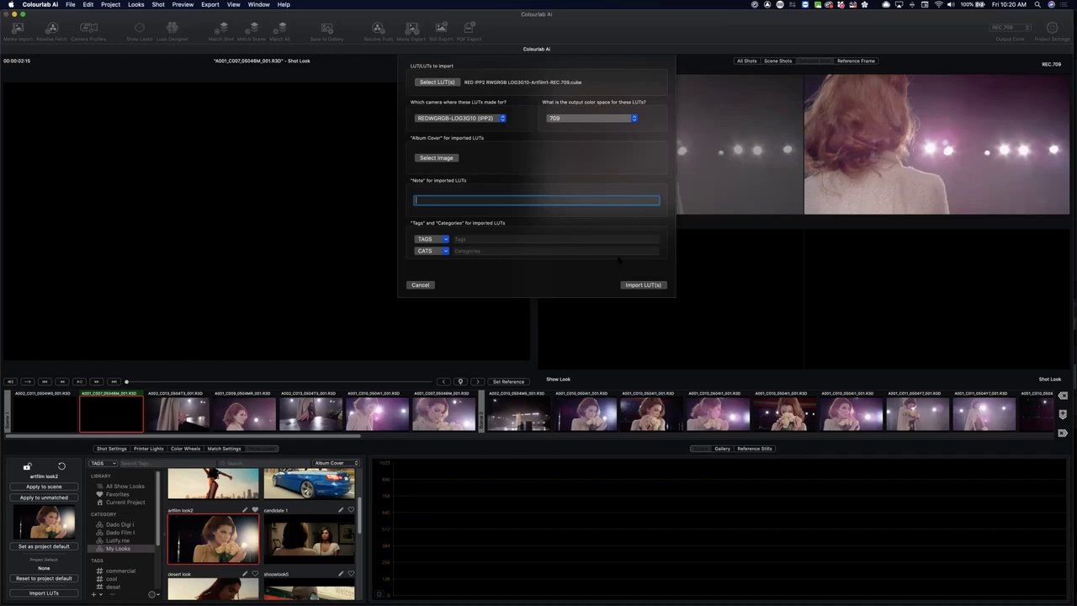
type("replacement")
left_click(645, 285)
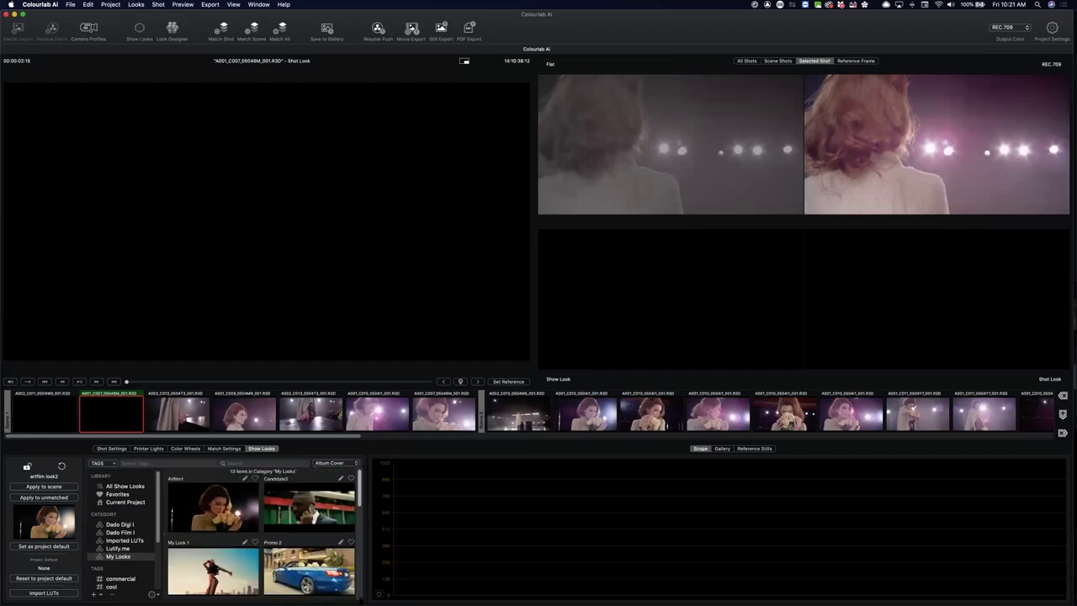
Apply the imported RED IPP2 RWGRGB LOG3G10 look from the Imported LUTs category to the second shot.
scroll(261, 534, "down", 5)
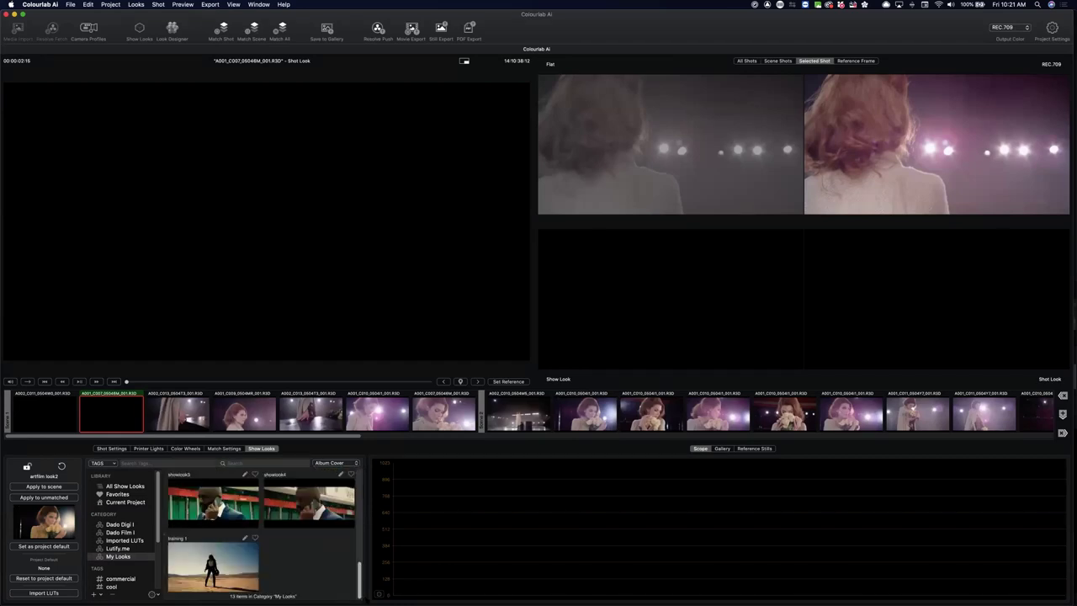
scroll(358, 548, "up", 2)
scroll(358, 549, "up", 3)
scroll(359, 576, "down", 5)
scroll(358, 575, "up", 10)
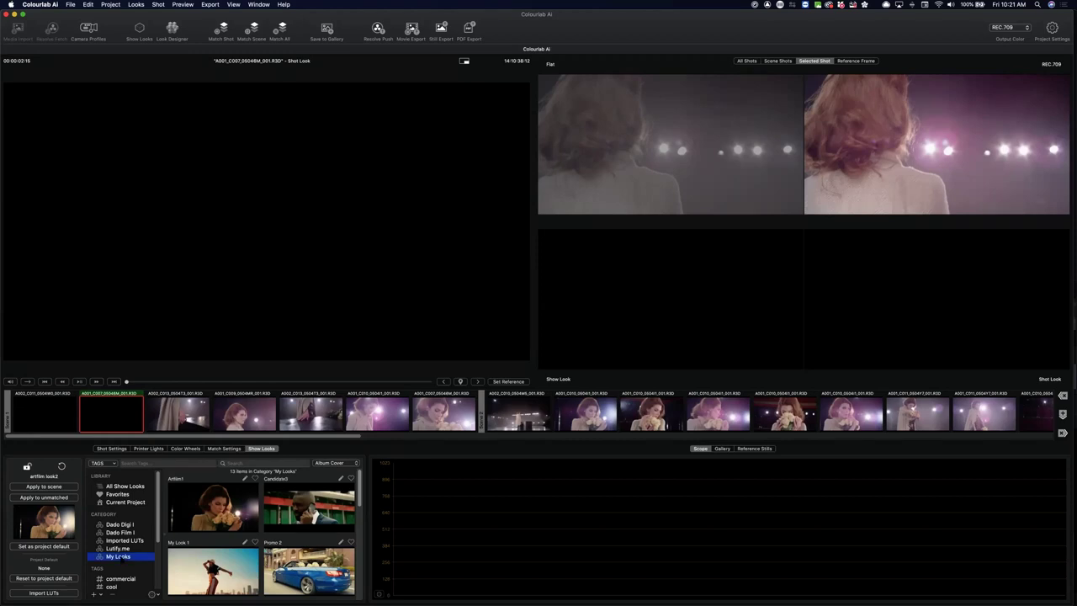
left_click(125, 540)
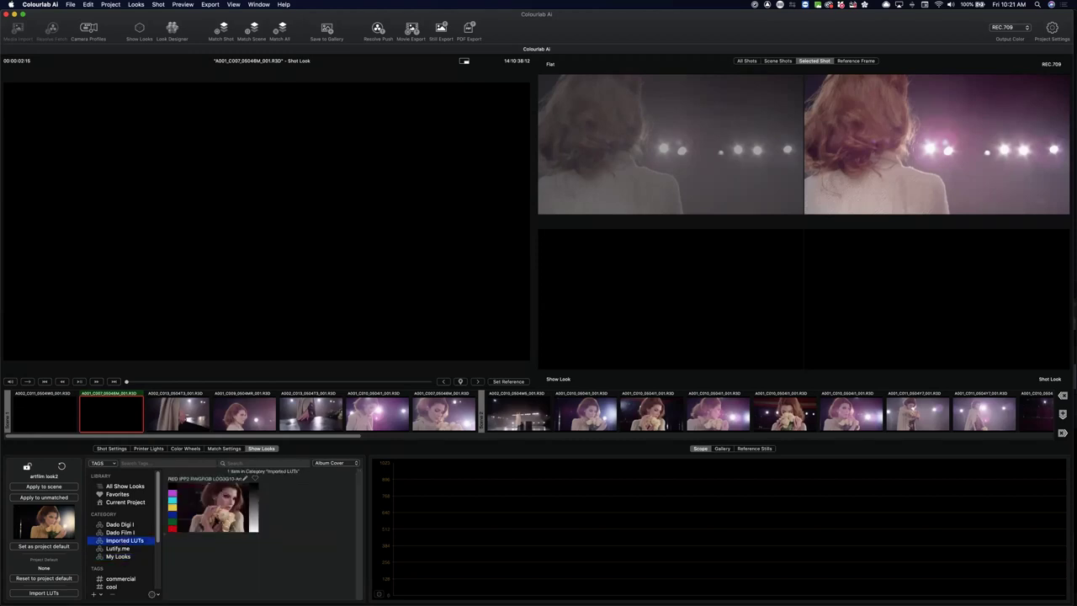
left_click(213, 505)
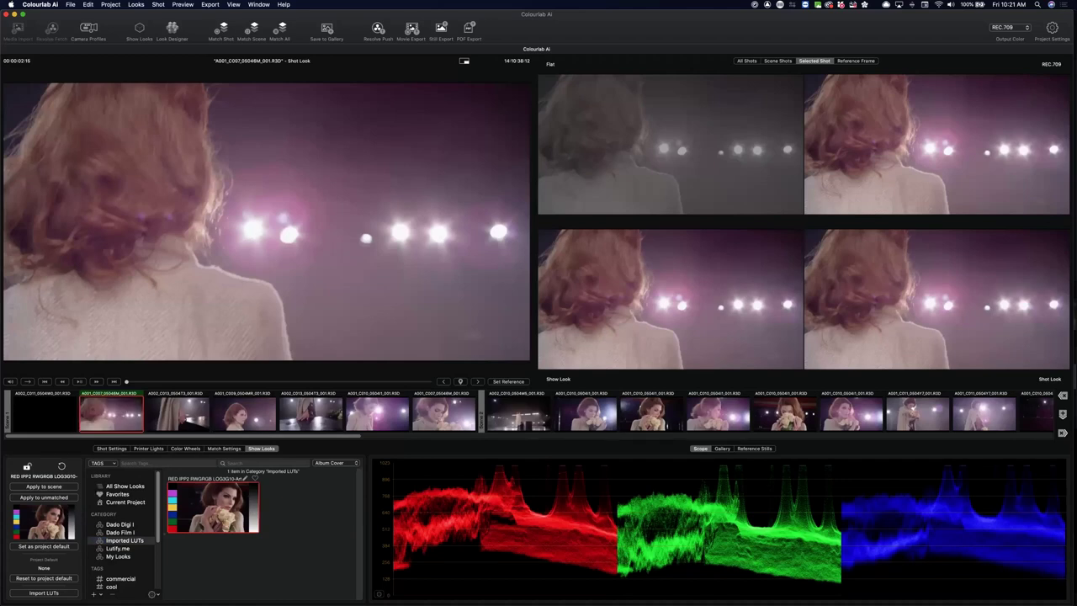
Apply the imported LUT look to the first shot and to all unmatched shots in the project.
key("Left")
left_click(125, 540)
left_click(213, 505)
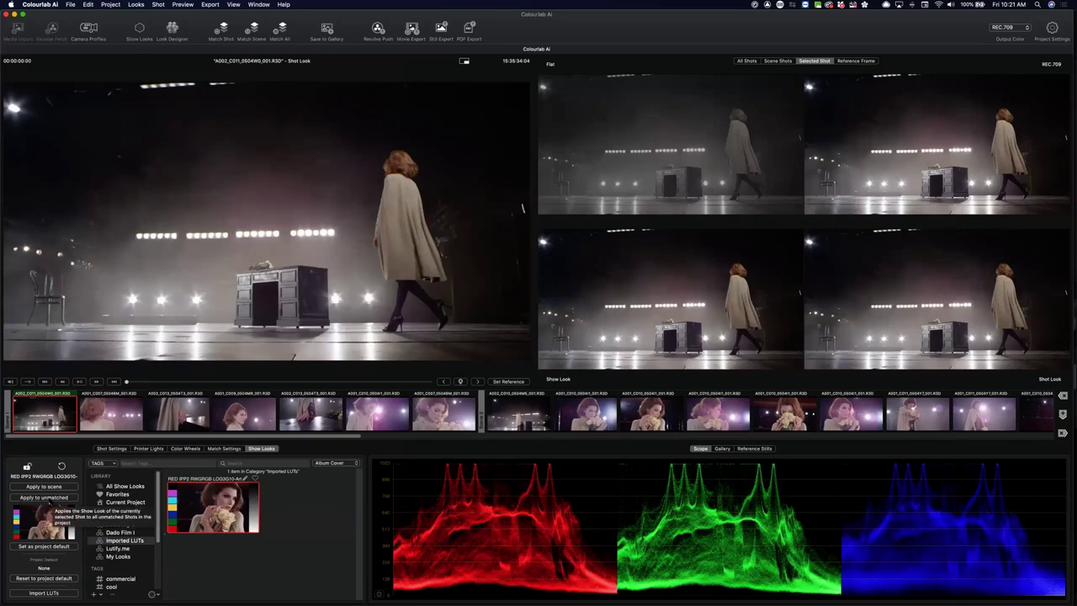
left_click(48, 500)
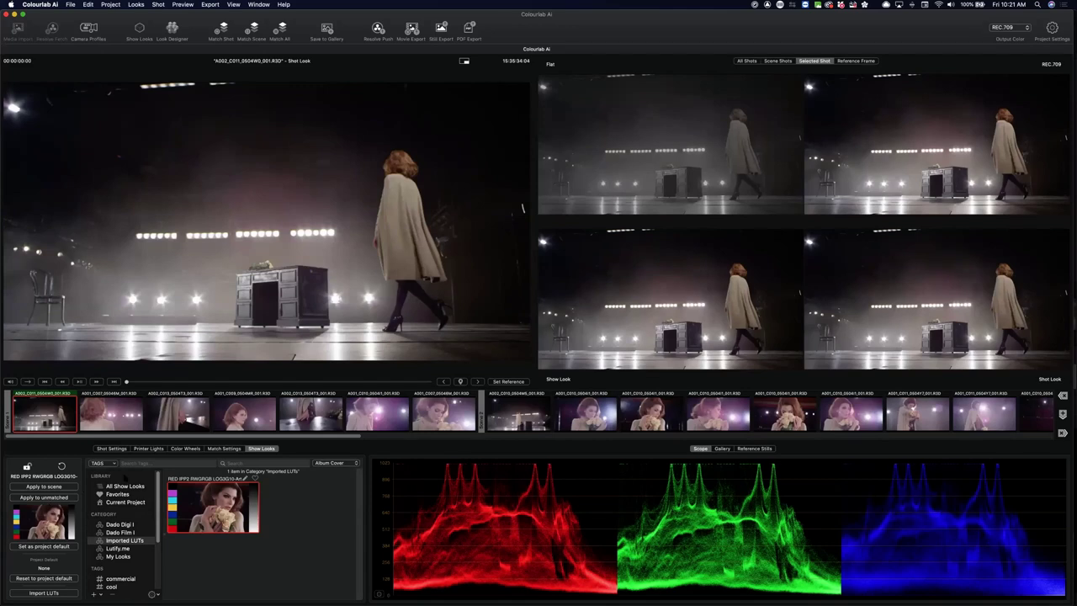
Review the imported look along the timeline on the second through seventh shots, ending back on the first shot.
left_click_drag(229, 436, 870, 436)
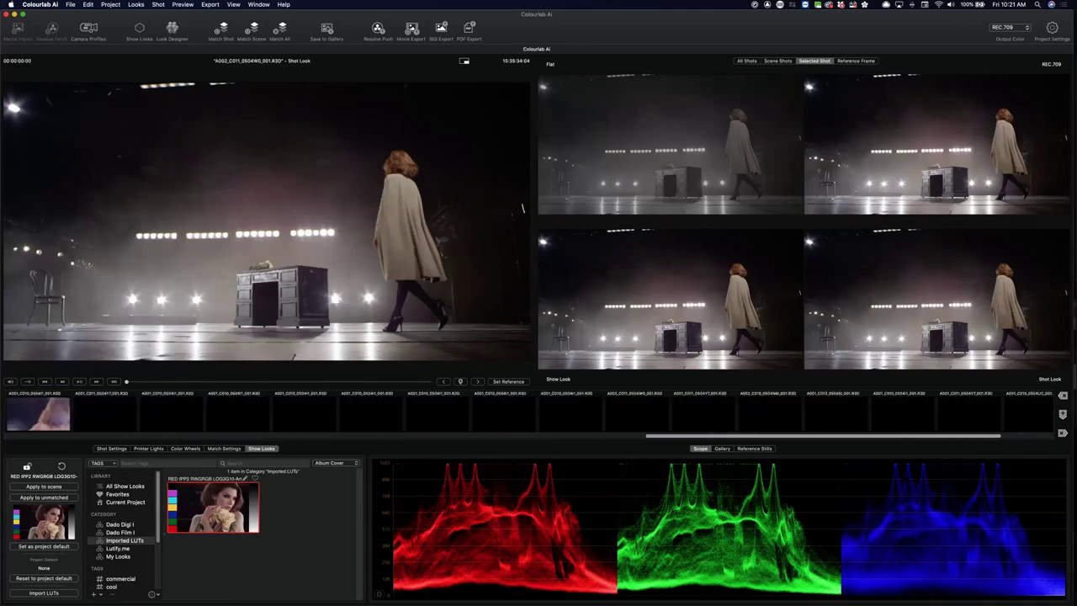
scroll(99, 428, "left", 10)
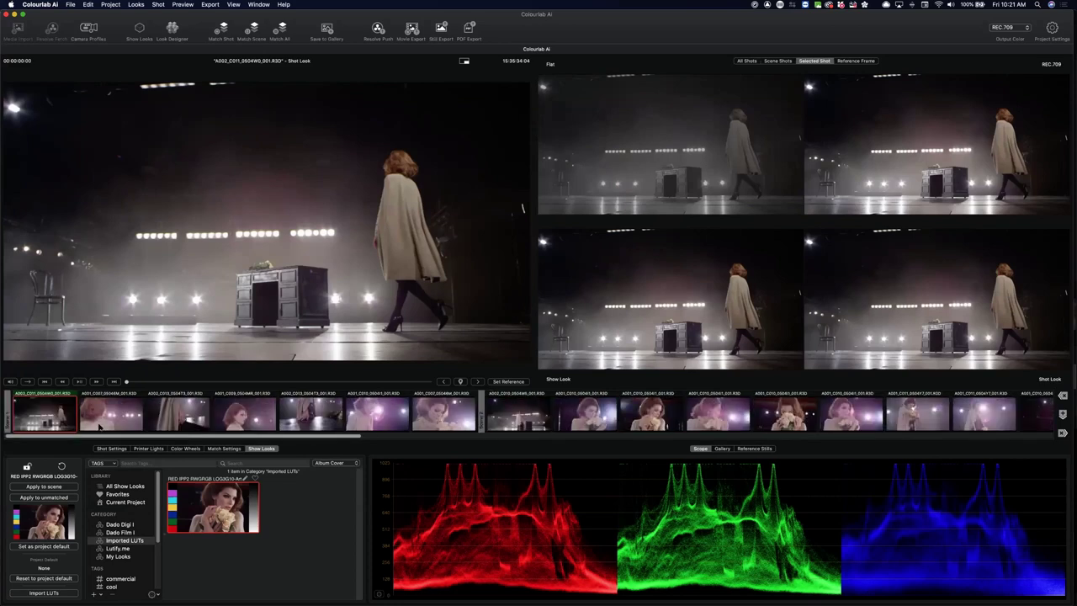
left_click(107, 411)
left_click(202, 417)
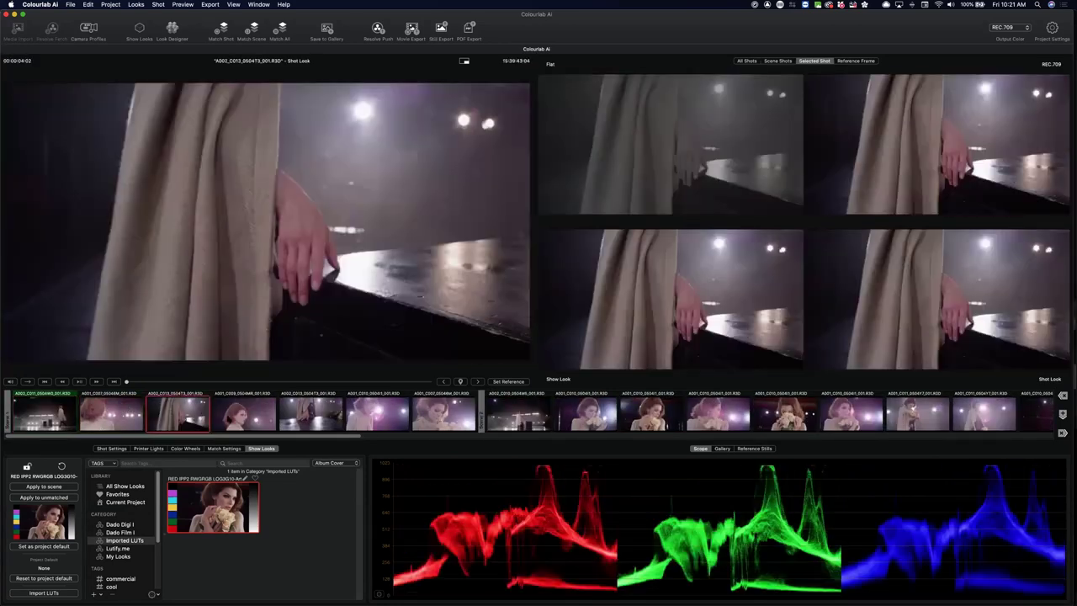
left_click(253, 425)
left_click(311, 416)
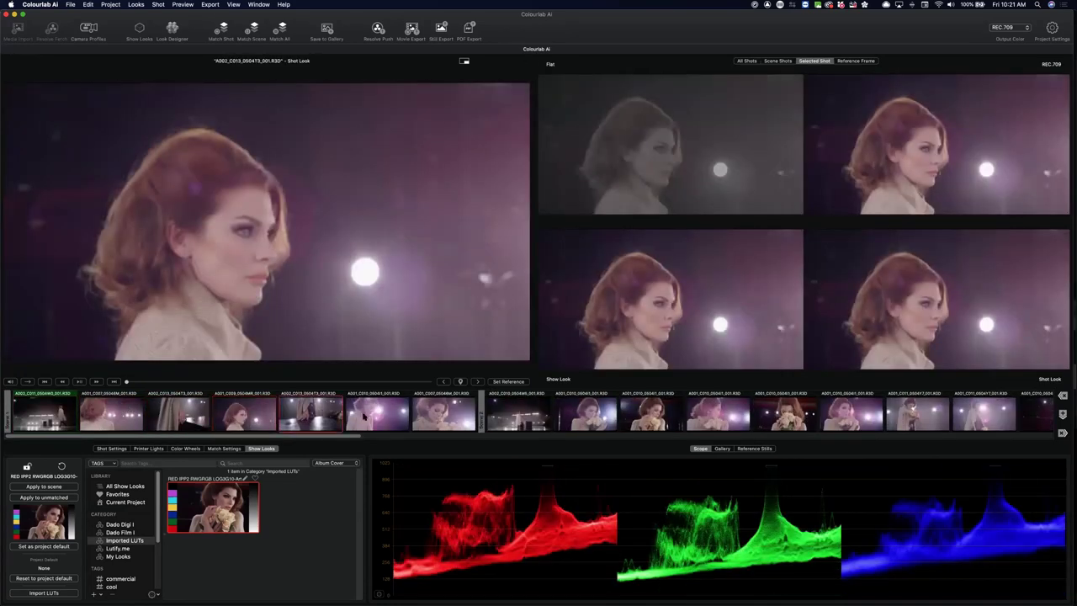
left_click(365, 415)
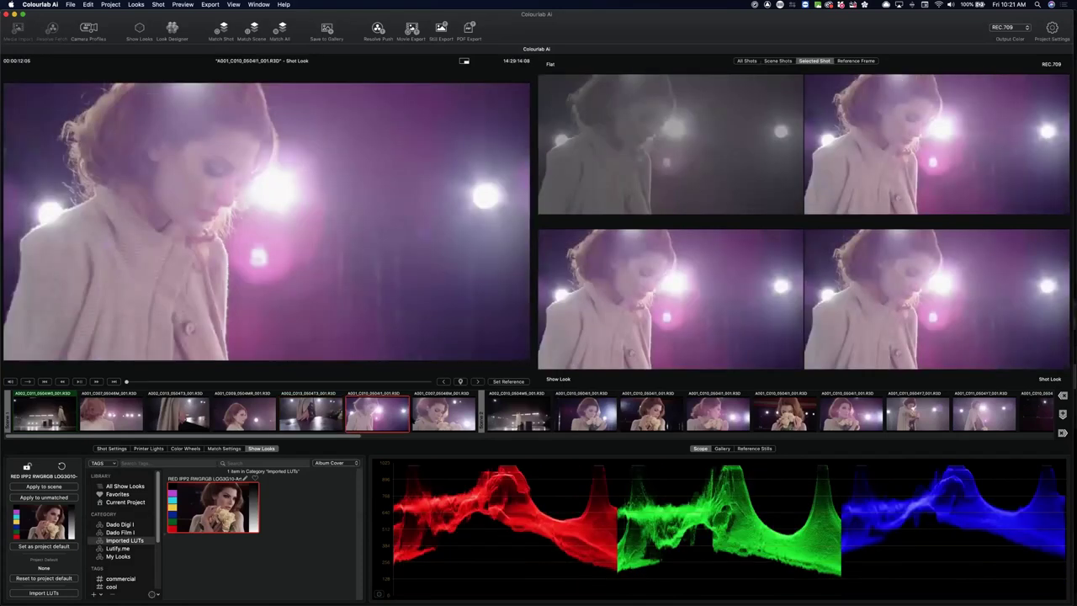
left_click(431, 420)
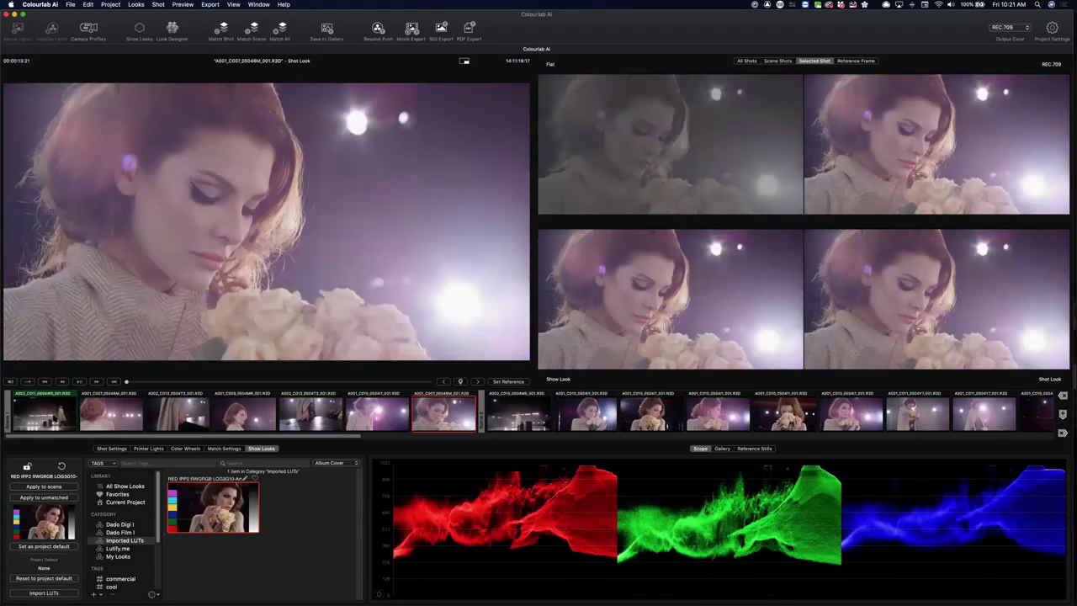
left_click(55, 417)
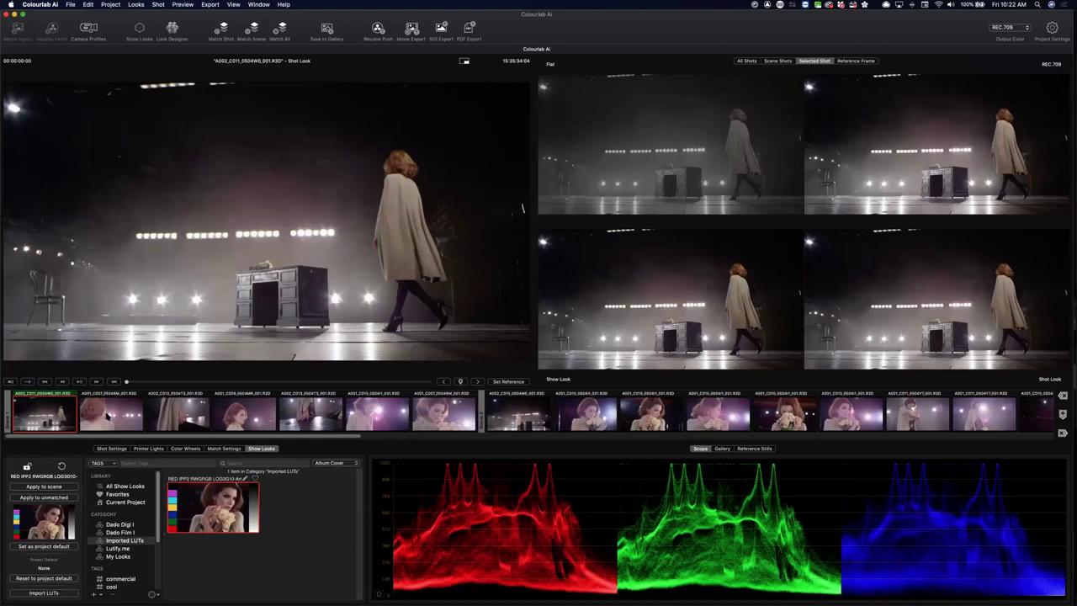
Switch to DaVinci Resolve and apply the FIXED NODE TREE still from PowerGrade 1 to clip 38's clip-level node graph.
key("super+Tab")
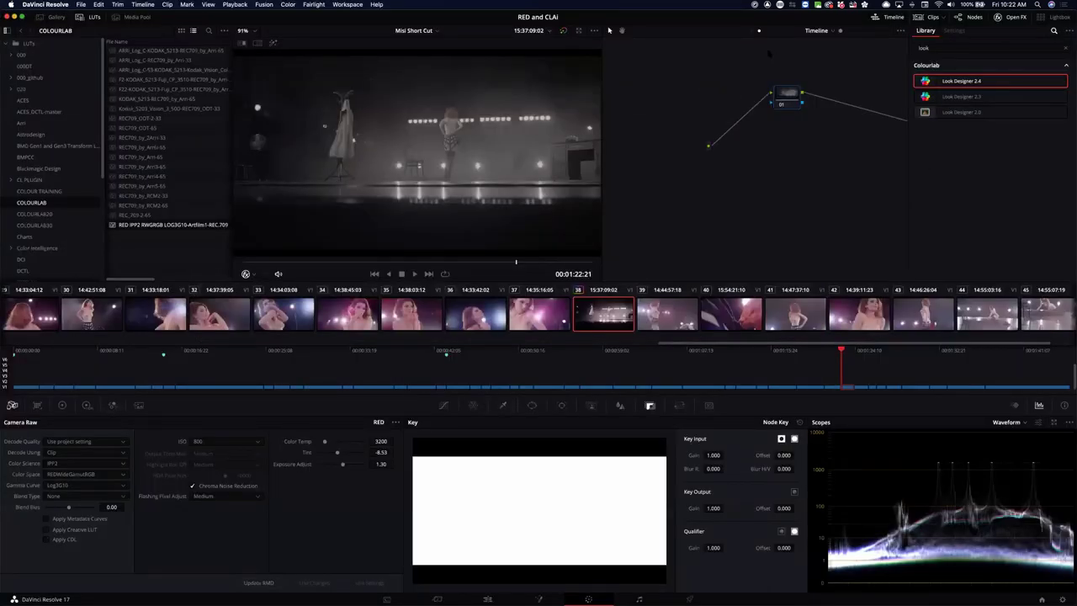
left_click(710, 62)
left_click(52, 17)
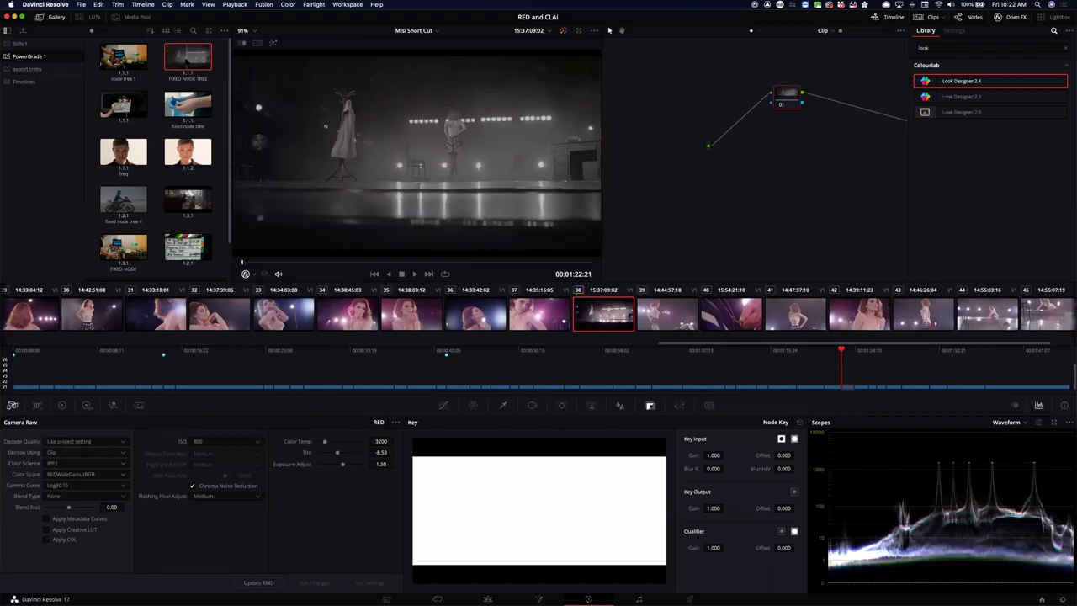
middle_click(187, 59)
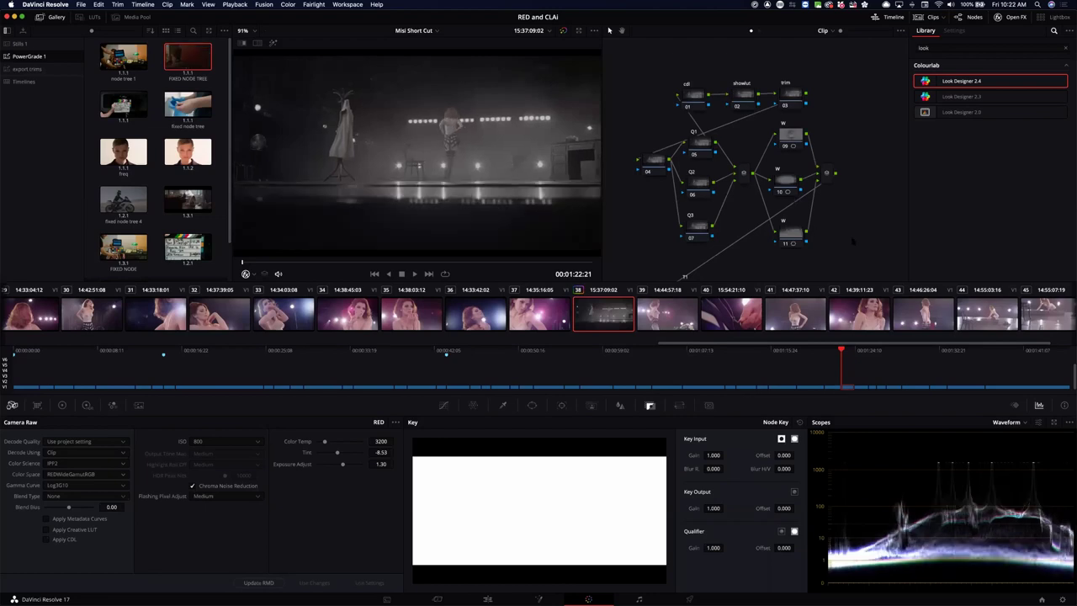
Add a serial node after the final layer mixer of the node tree and label it ODT.
scroll(863, 241, "down", 5)
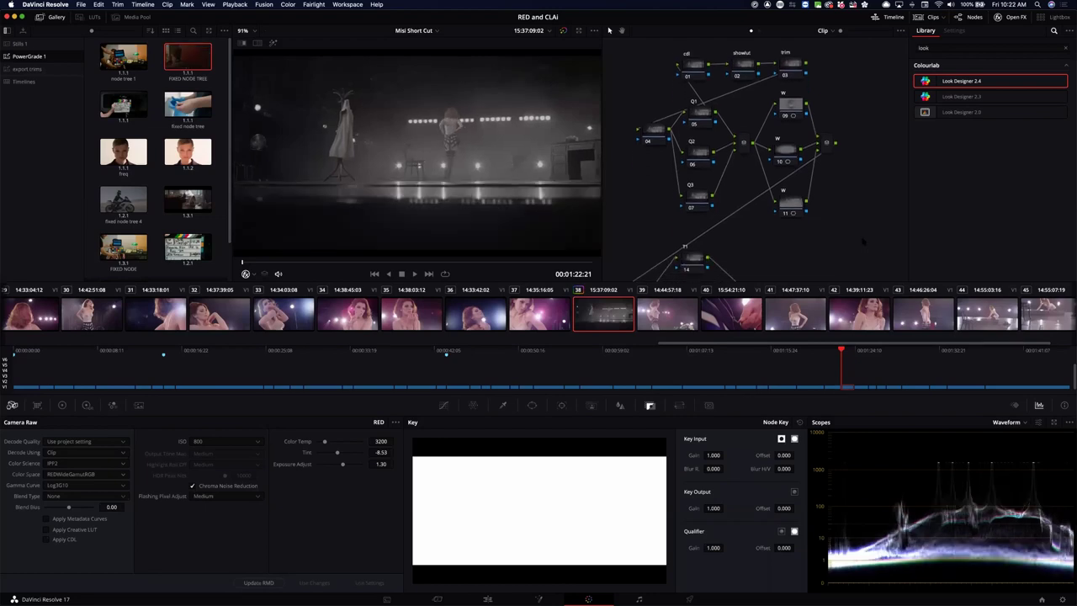
scroll(863, 242, "down", 5)
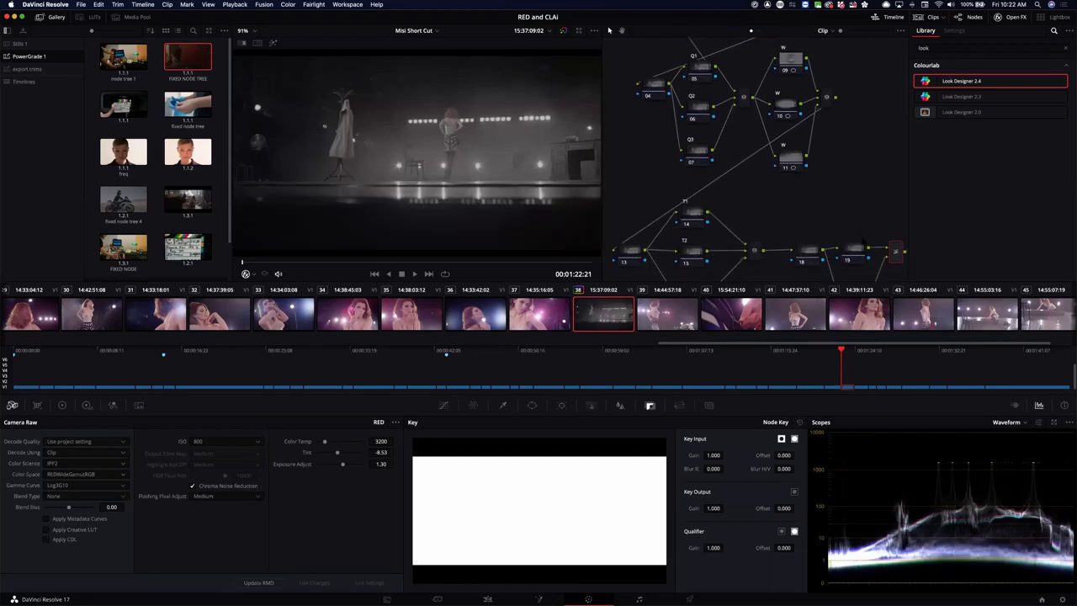
scroll(789, 160, "down", 3)
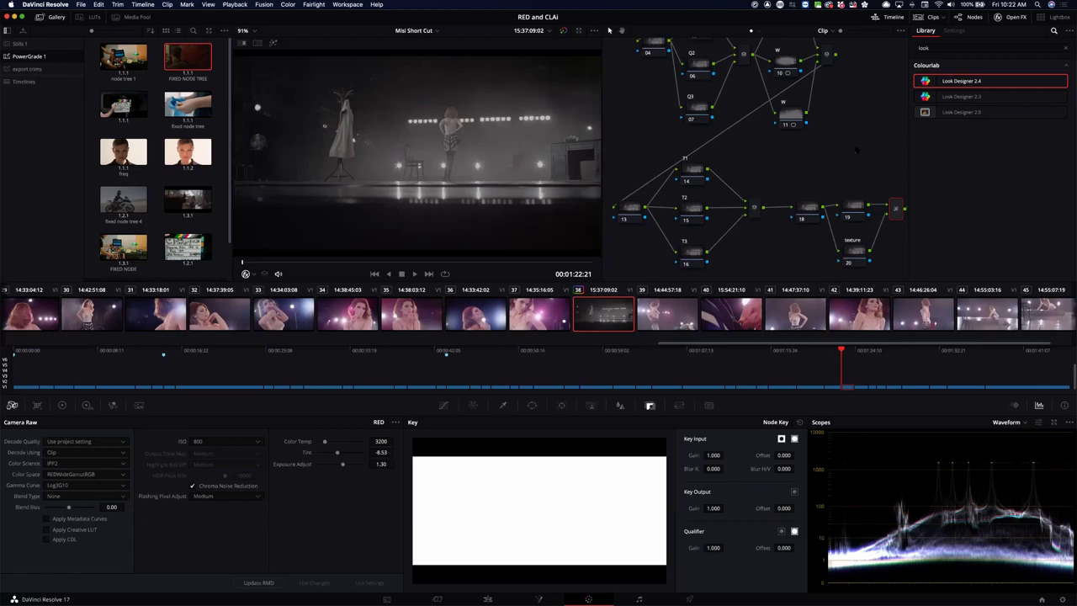
scroll(856, 150, "right", 4)
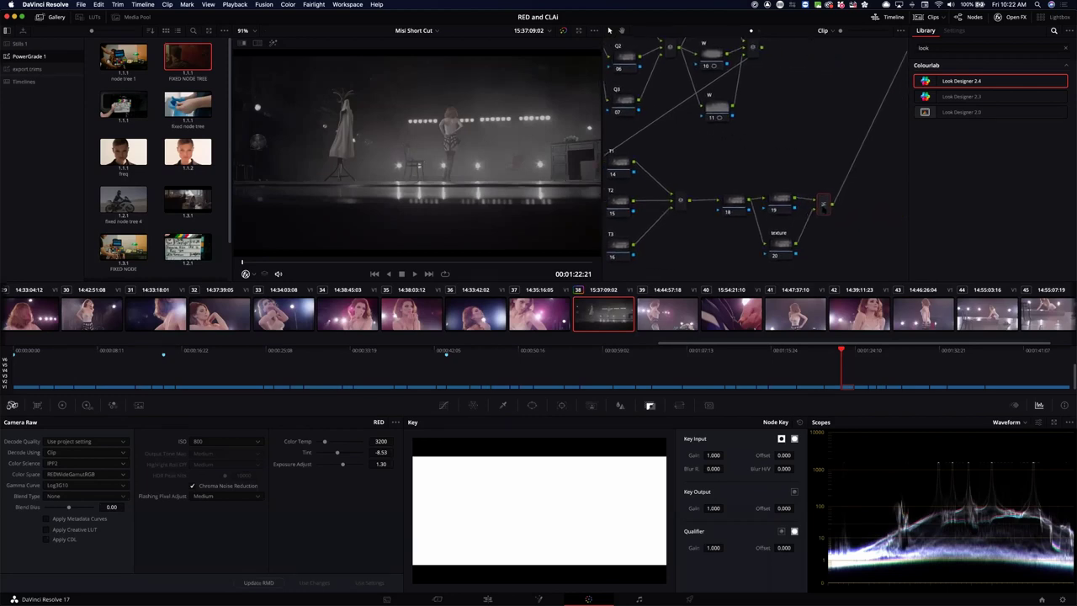
key("alt+s")
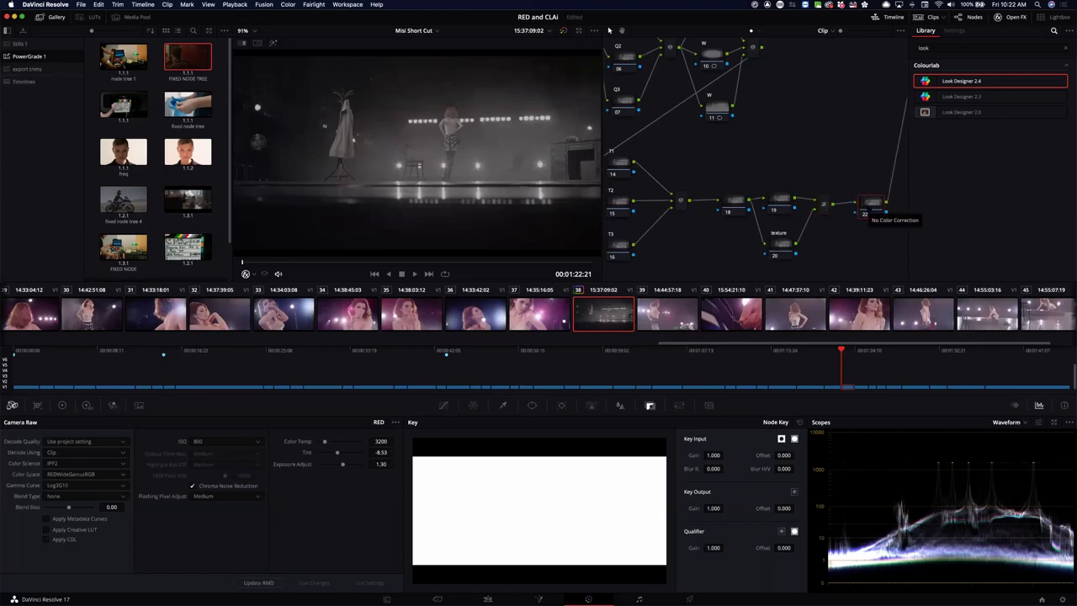
right_click(872, 208)
left_click(884, 227)
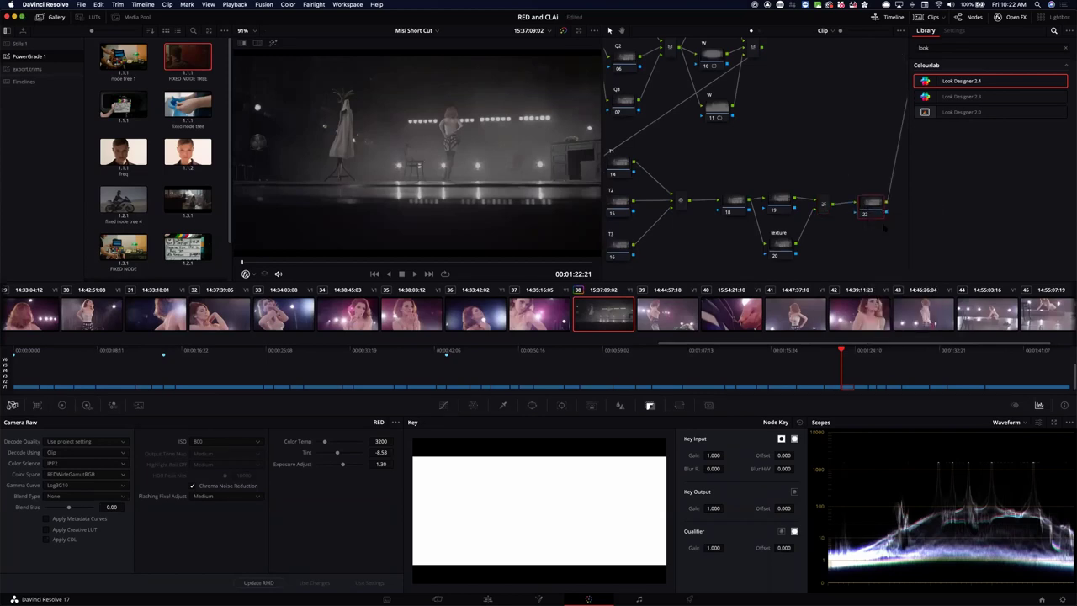
type("ODT")
key("Return")
Relabel node 01 as IDT and node 02 as CDL at the start of the node tree.
scroll(844, 157, "up", 5)
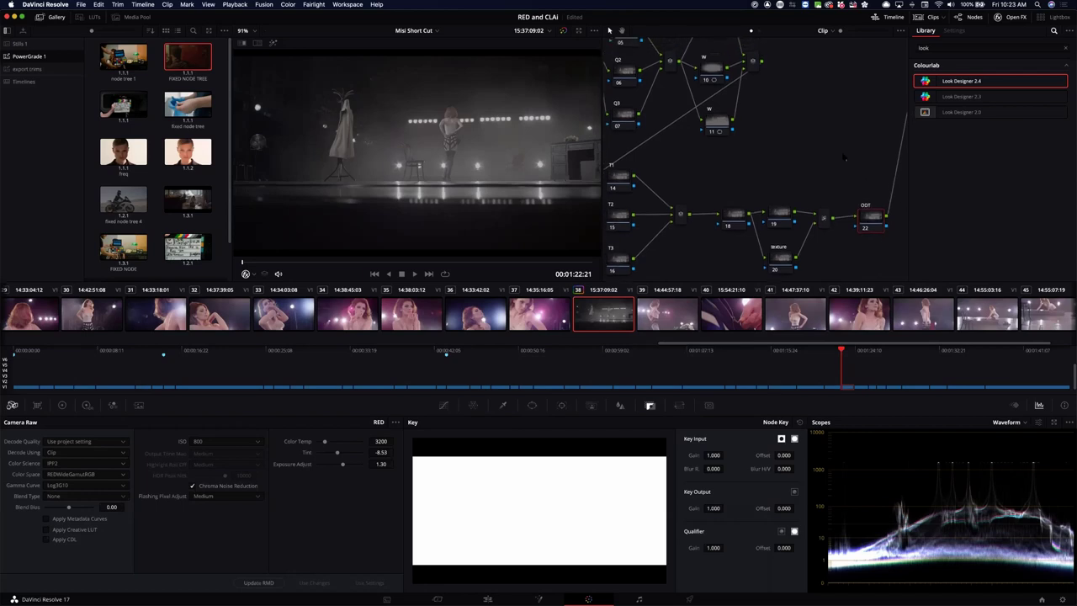
scroll(798, 179, "up", 3)
scroll(798, 179, "left", 3)
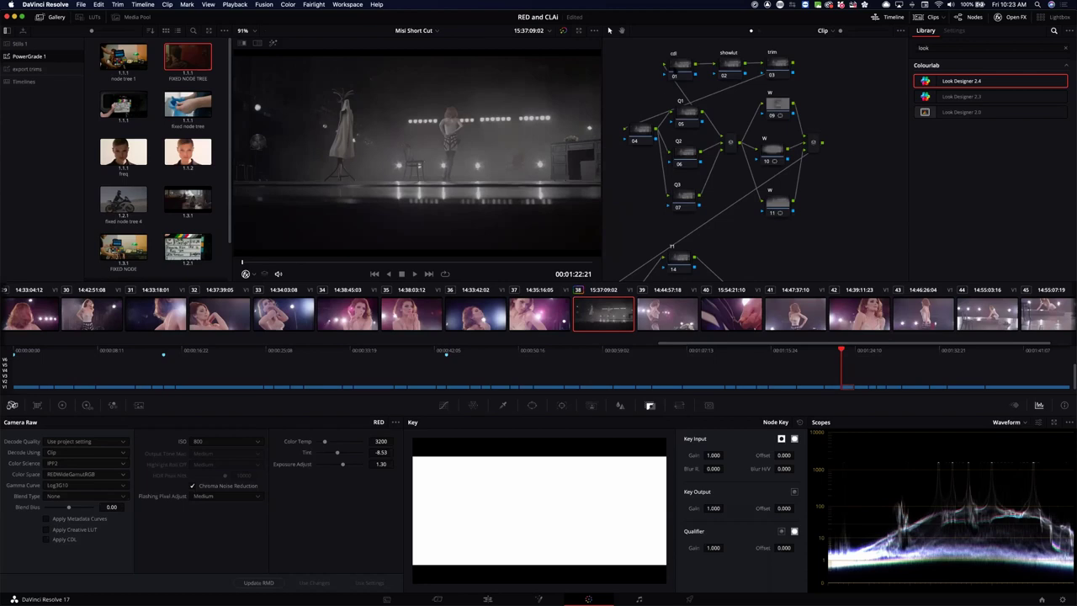
right_click(678, 67)
left_click(695, 87)
right_click(733, 71)
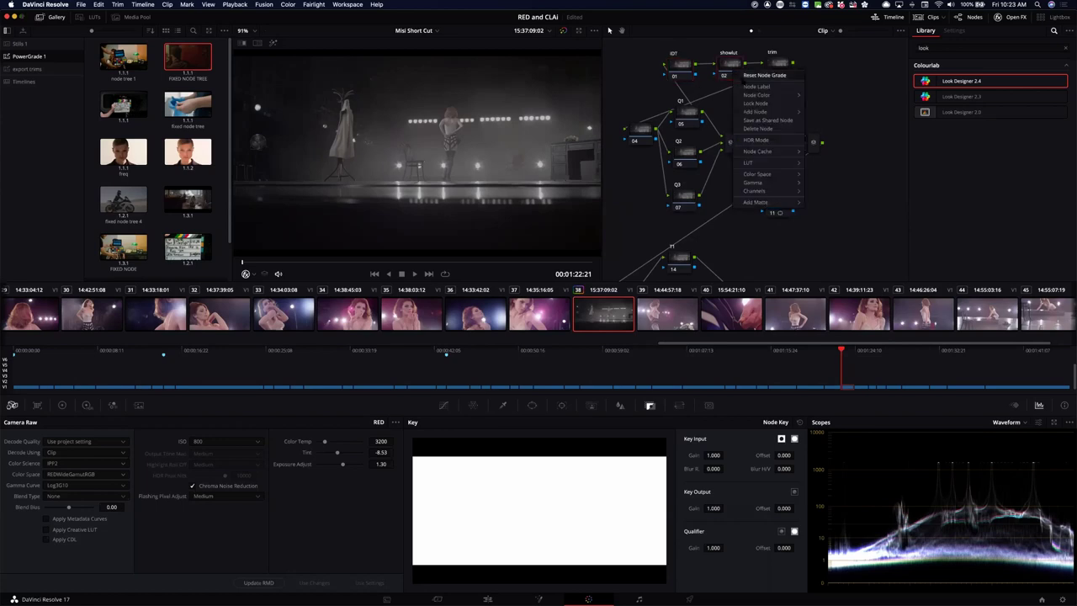
left_click(743, 89)
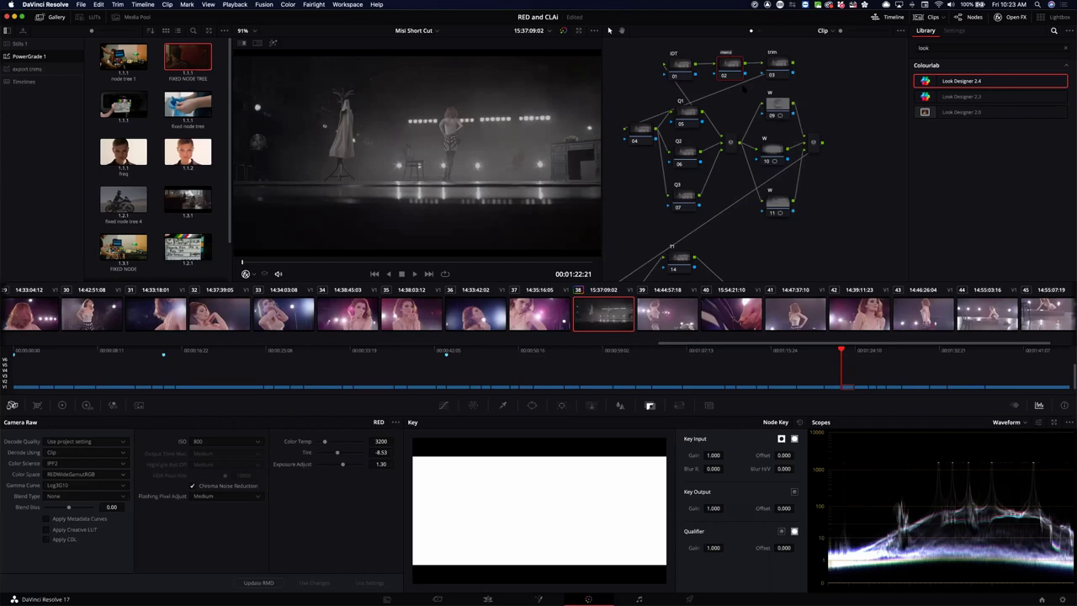
type("liL")
key("Return")
Relabel node 03 as SHOWLUT.
right_click(772, 69)
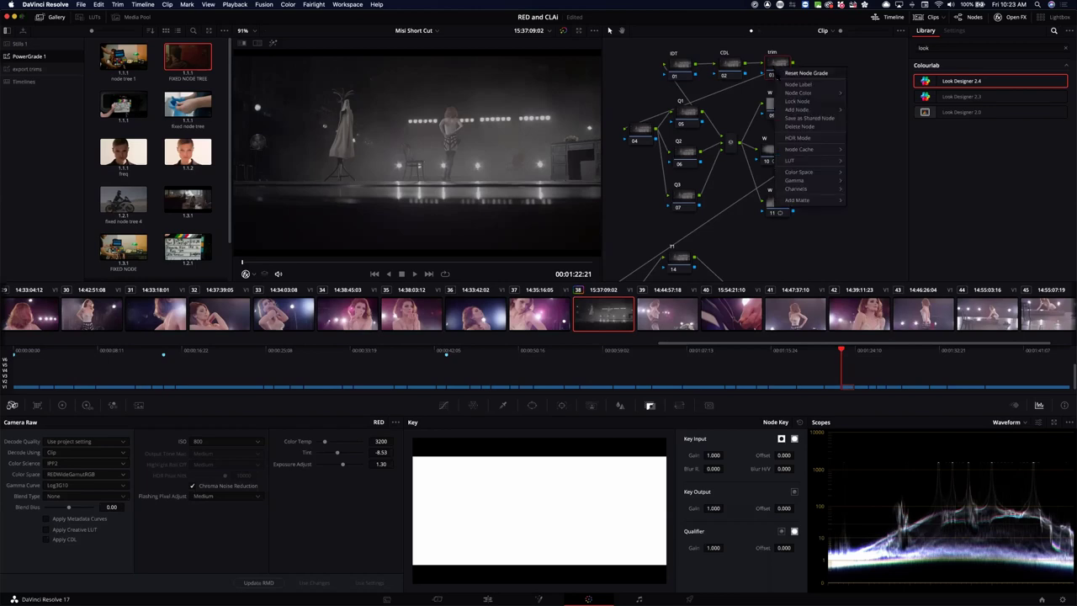
left_click(785, 85)
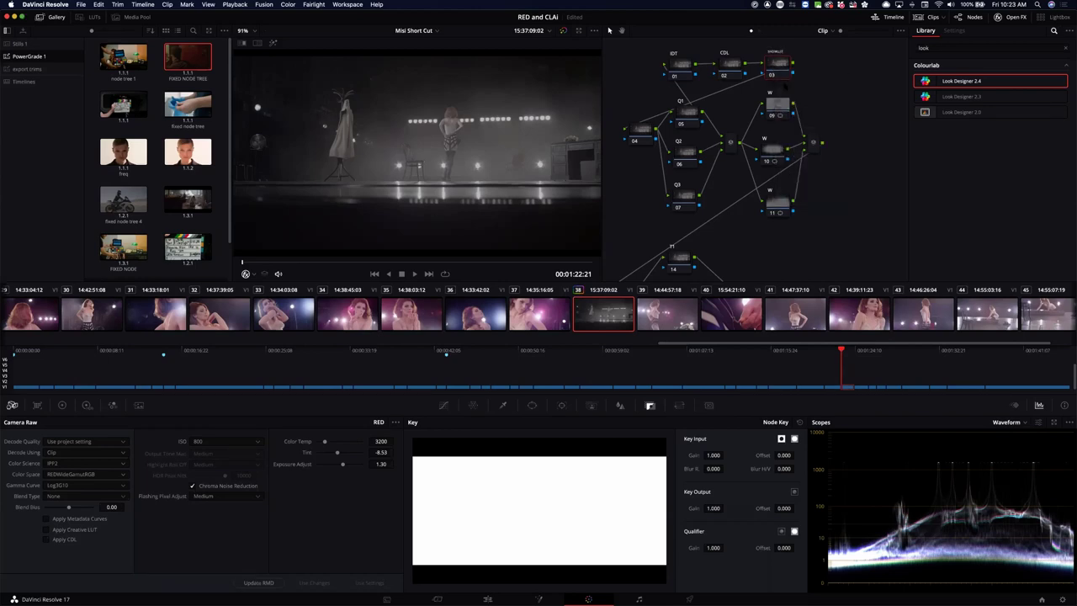
key("Return")
Add a serial node after the SHOWLUT node and label it TRIM.
key("alt+s")
right_click(828, 73)
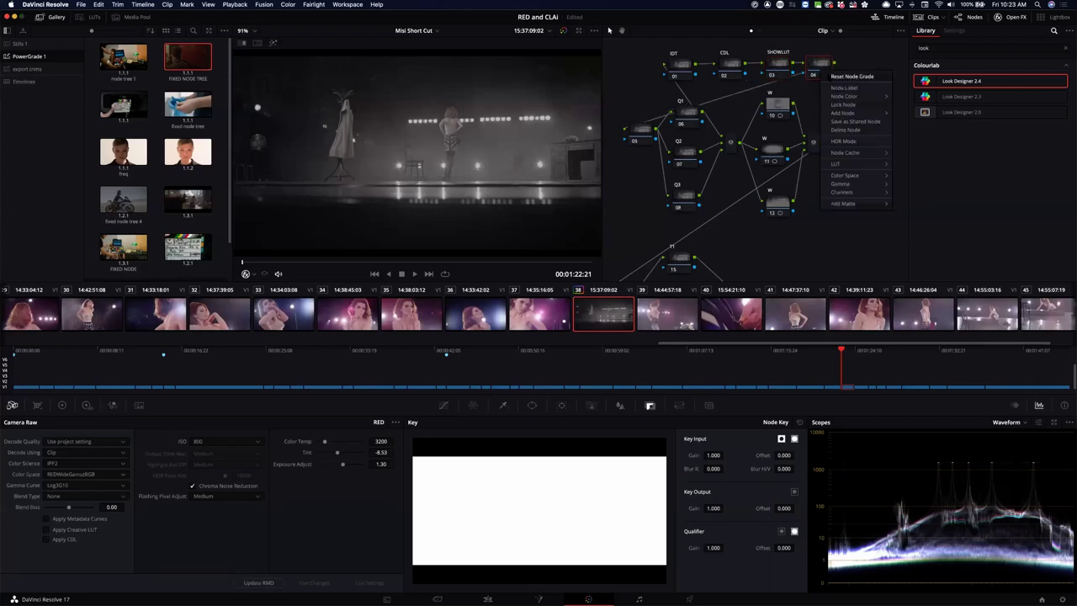
left_click(831, 87)
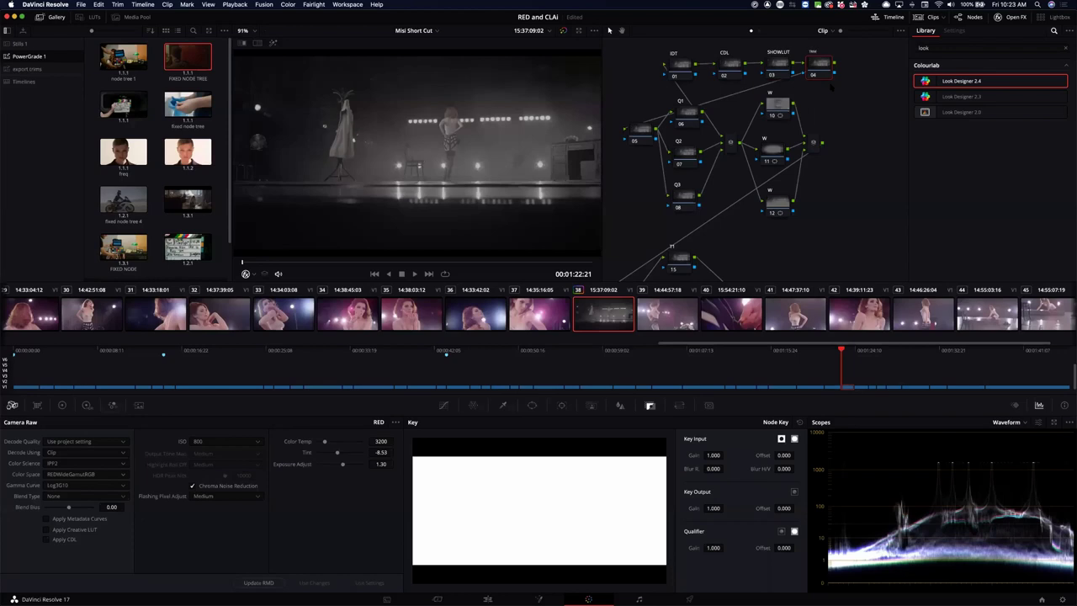
key("Return")
scroll(857, 184, "down", 5)
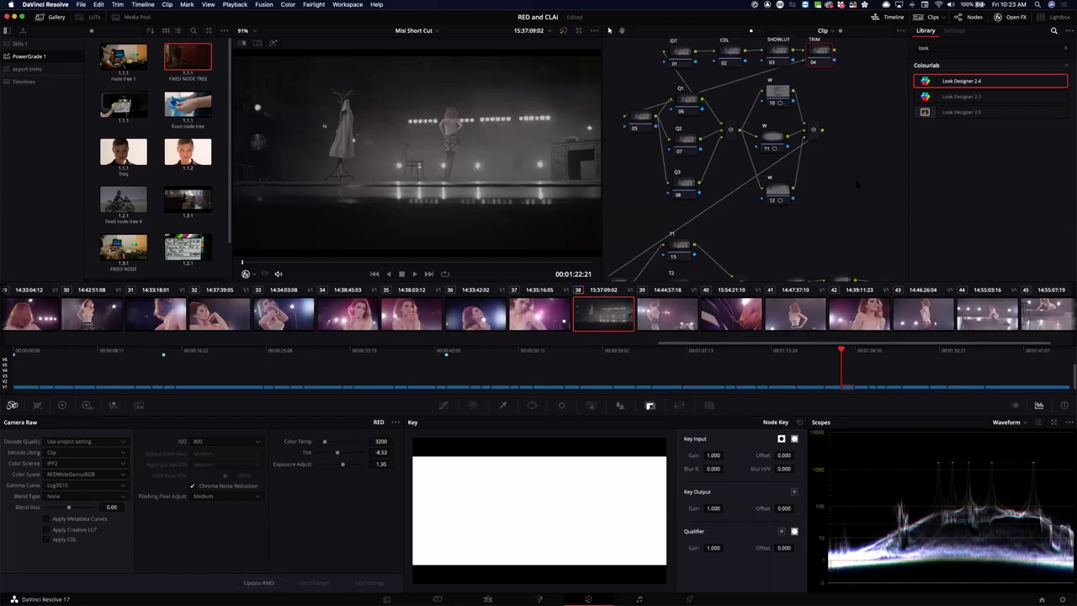
Grab a still of the current shot with its node tree into PowerGrade 1 and label it FIXED advanced.
scroll(858, 184, "down", 8)
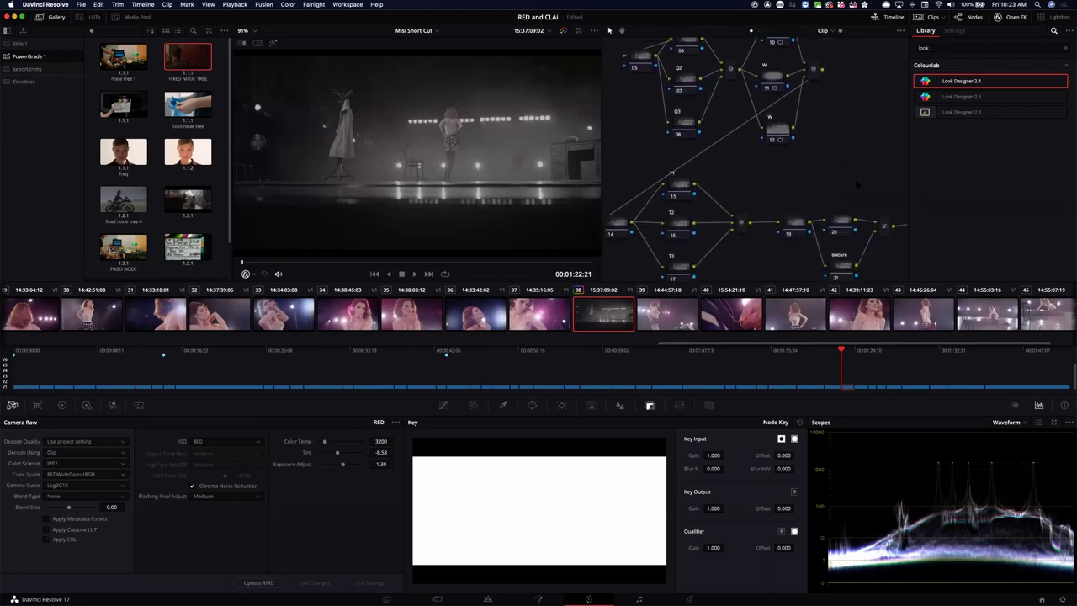
scroll(871, 173, "right", 5)
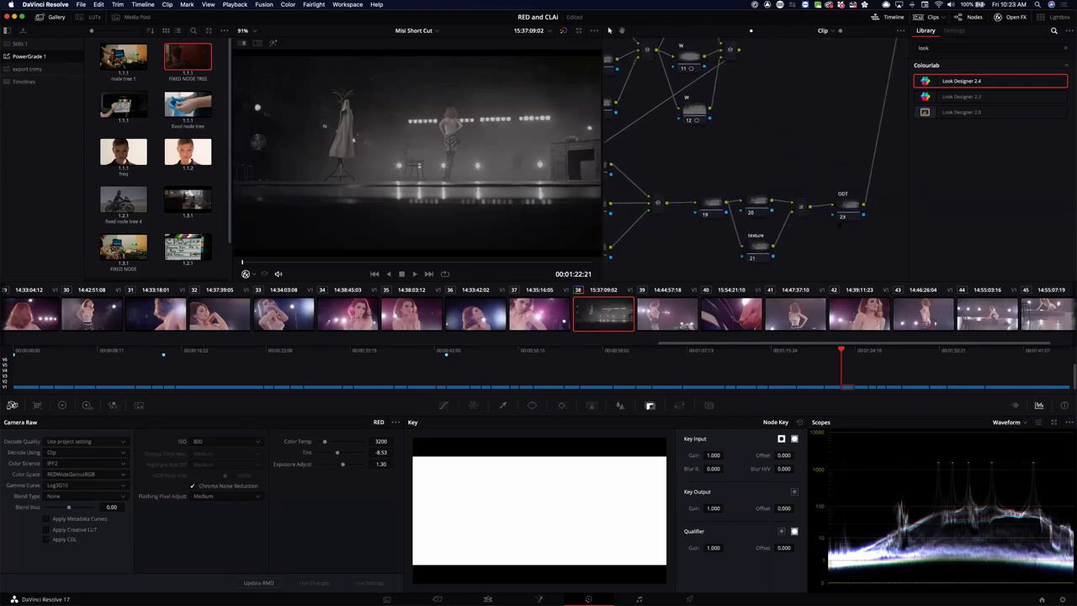
scroll(764, 146, "up", 15)
scroll(765, 145, "left", 5)
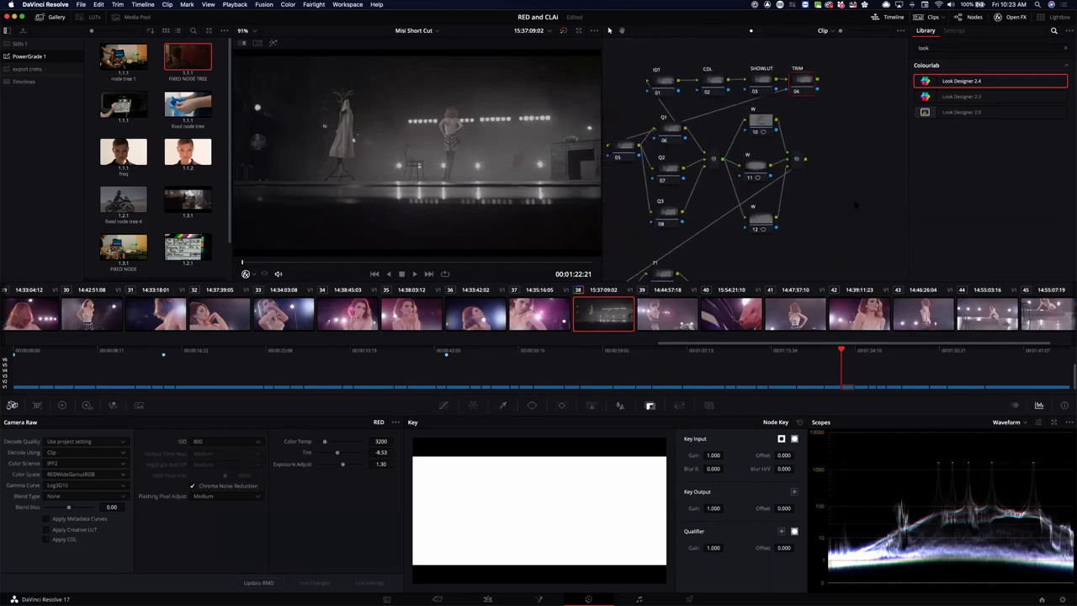
scroll(855, 203, "down", 10)
scroll(866, 205, "right", 3)
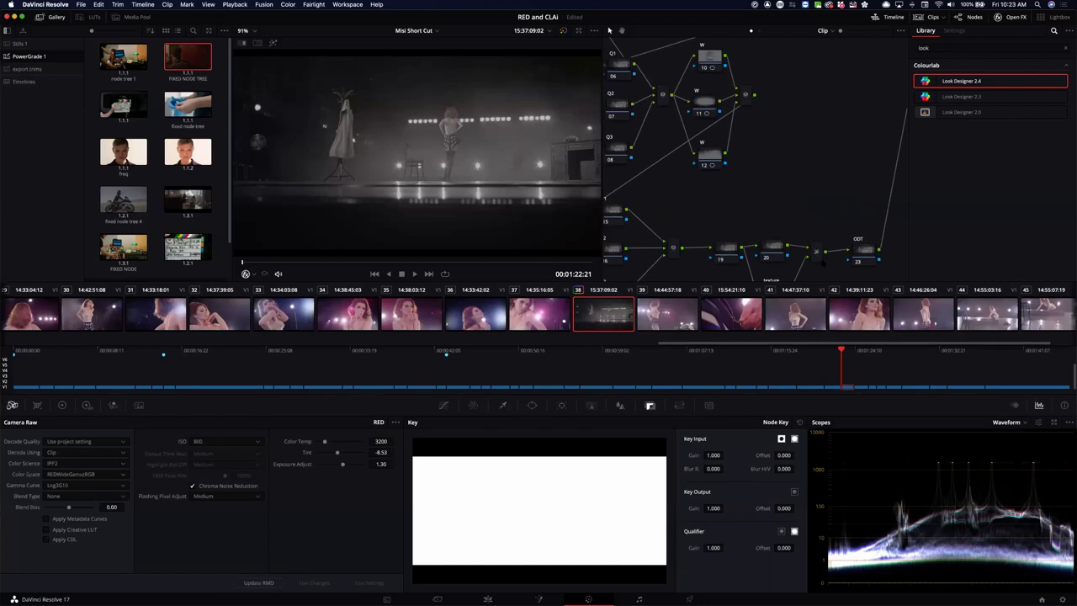
right_click(360, 138)
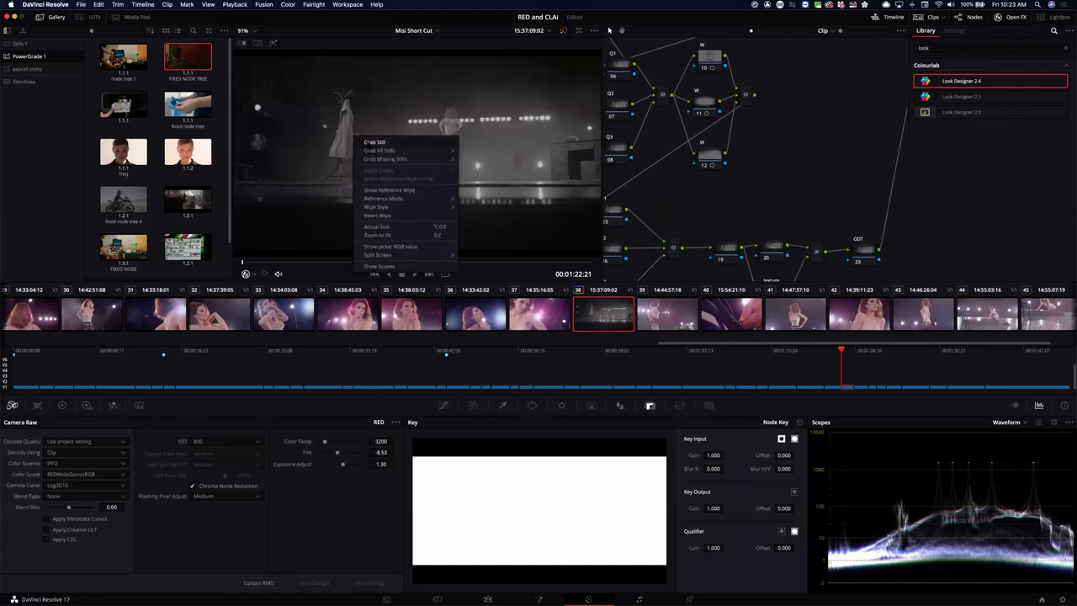
left_click(374, 143)
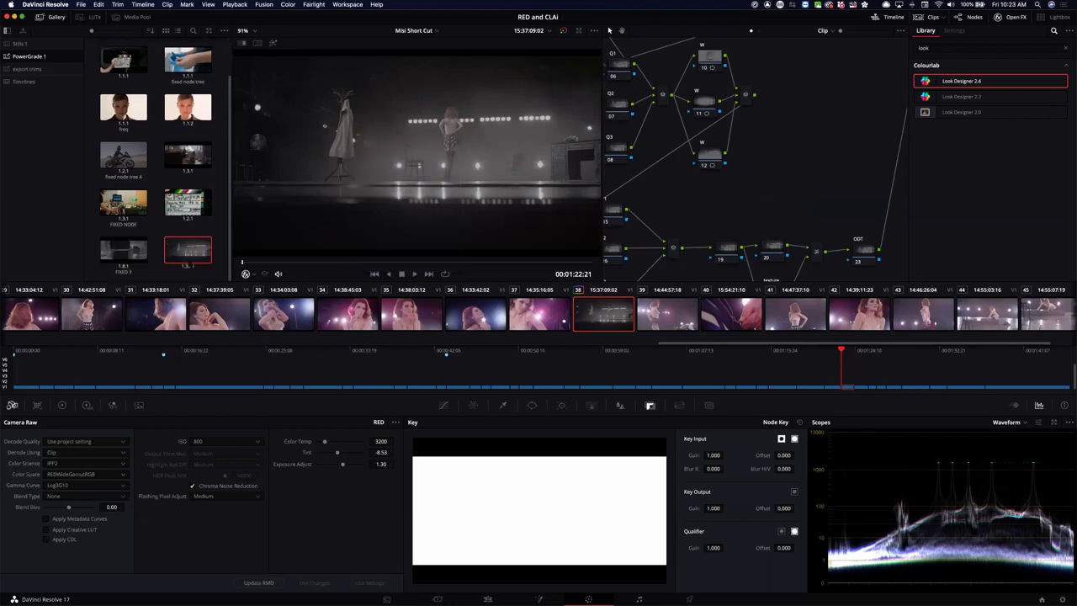
right_click(192, 252)
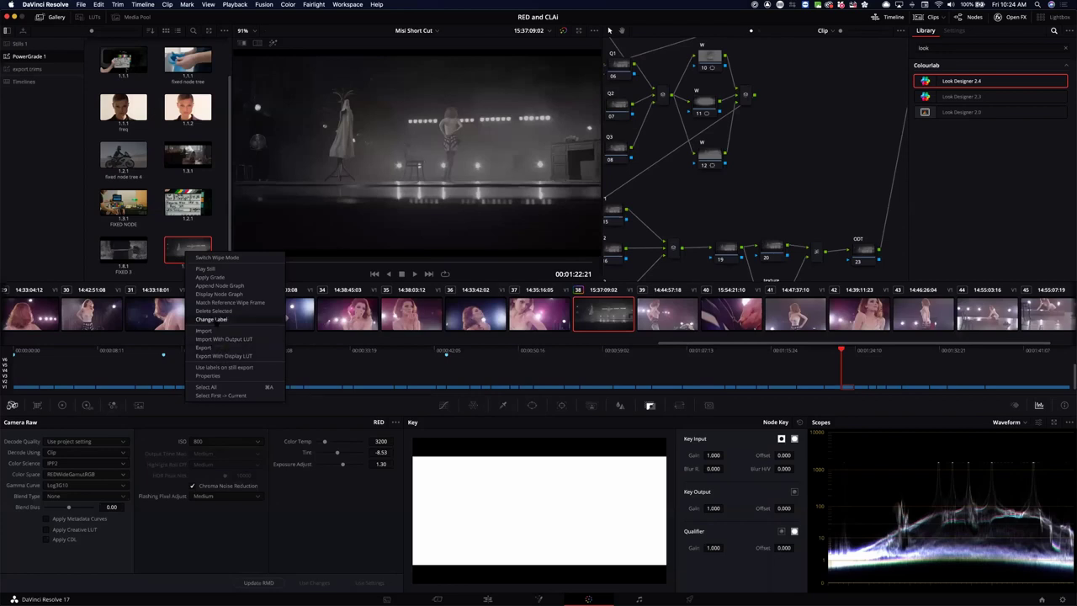
left_click(212, 319)
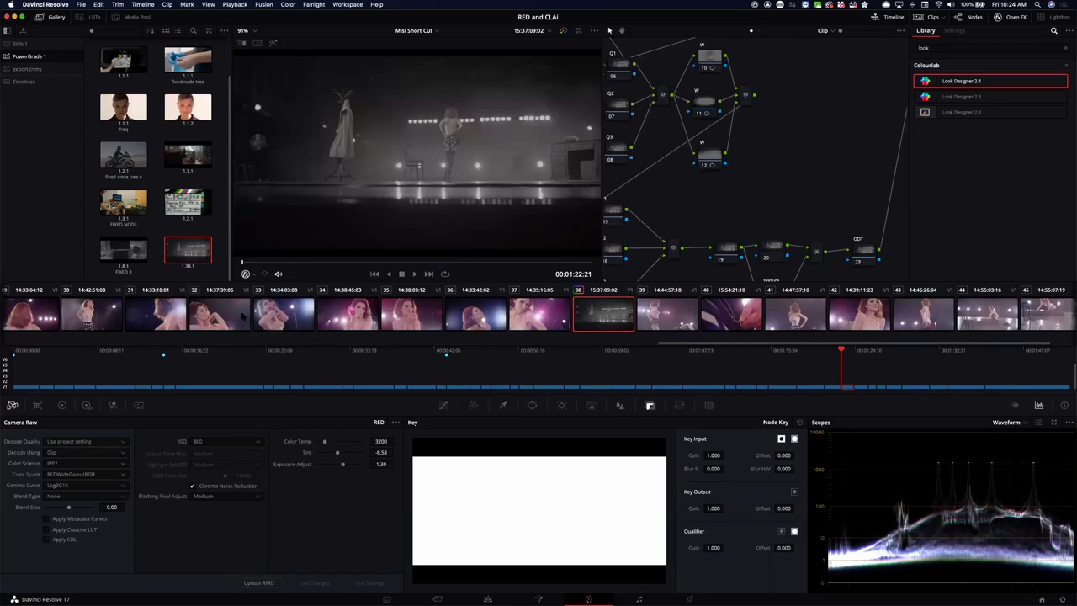
type("FIXED advanced")
key("Return")
Export the FIXED advanced still as a JPEG named Fixed_advanced to the Downloads folder.
right_click(190, 251)
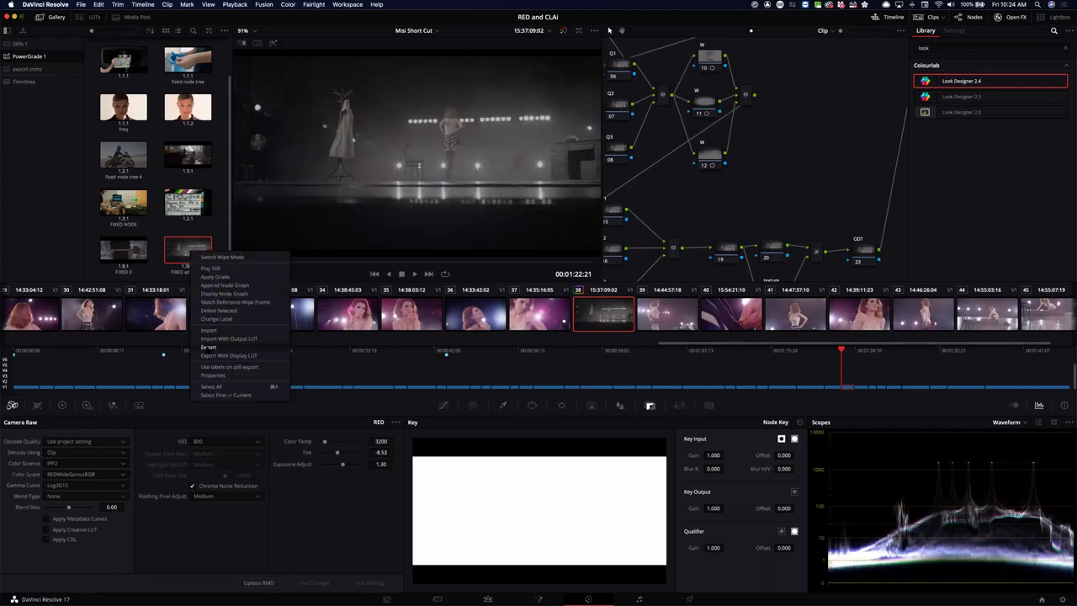
left_click(208, 347)
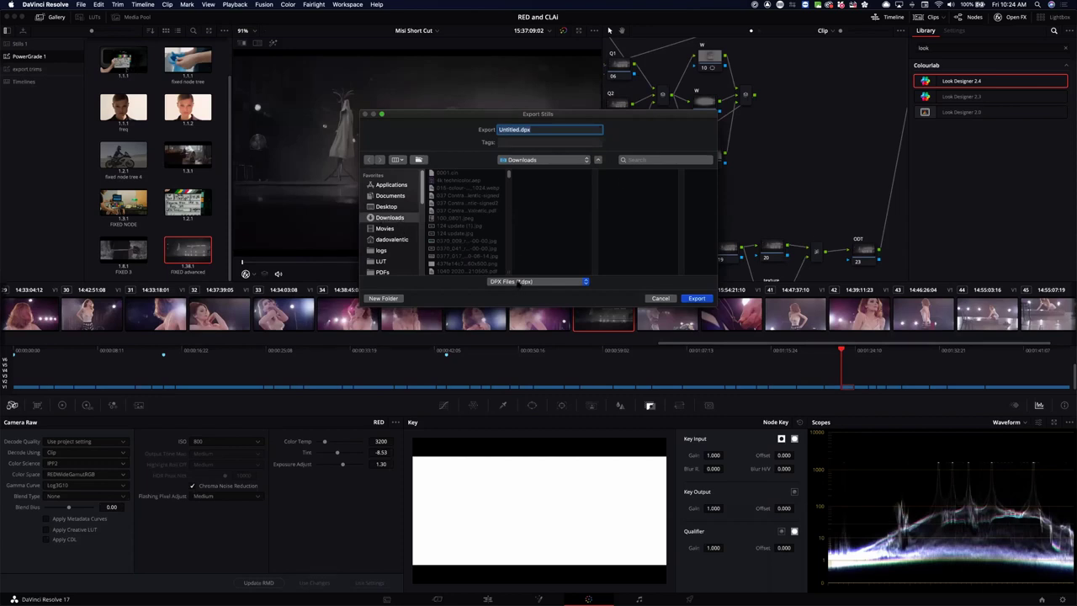
left_click(518, 283)
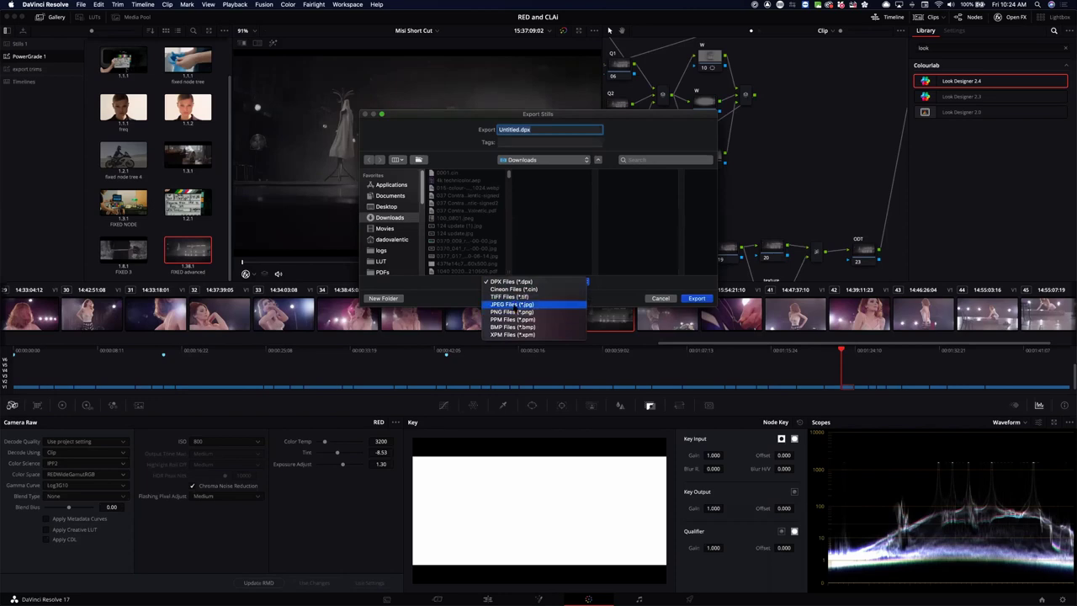
left_click(515, 304)
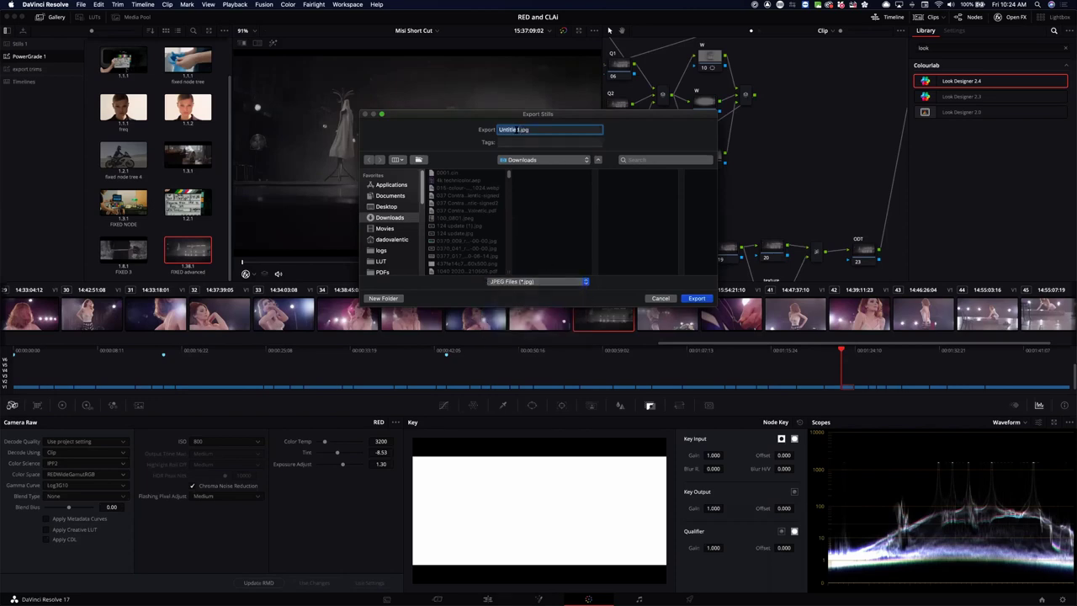
type("Fixed_advanced")
left_click(696, 299)
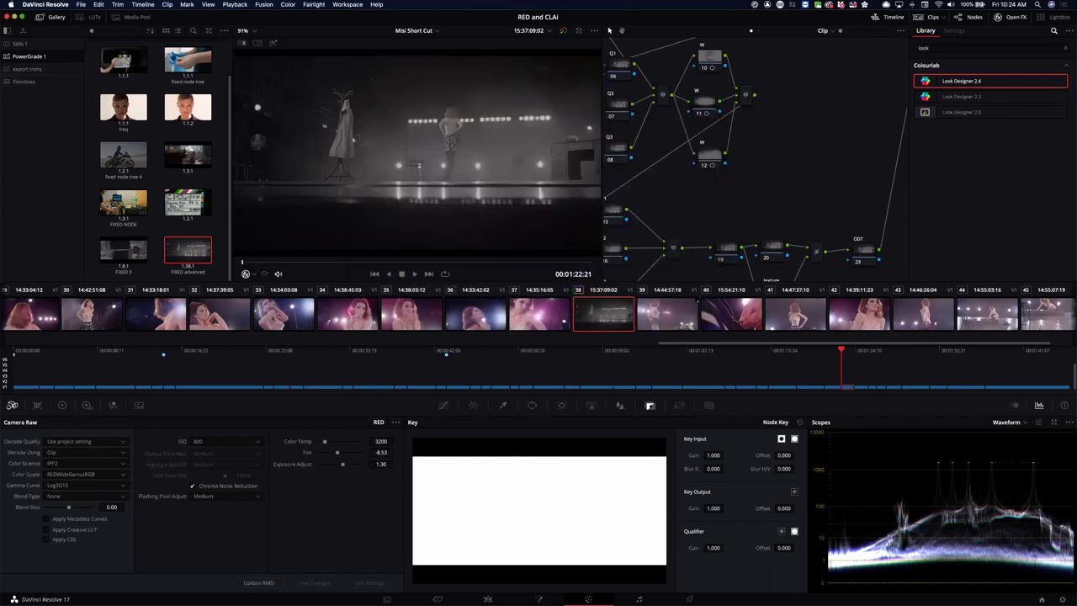
Switch to Colourlab Ai and set Fixed_advanced_1.38.1.drx from Downloads as the custom DRX node tree in the project's DaVinci Resolve Sync settings.
key("super+Tab")
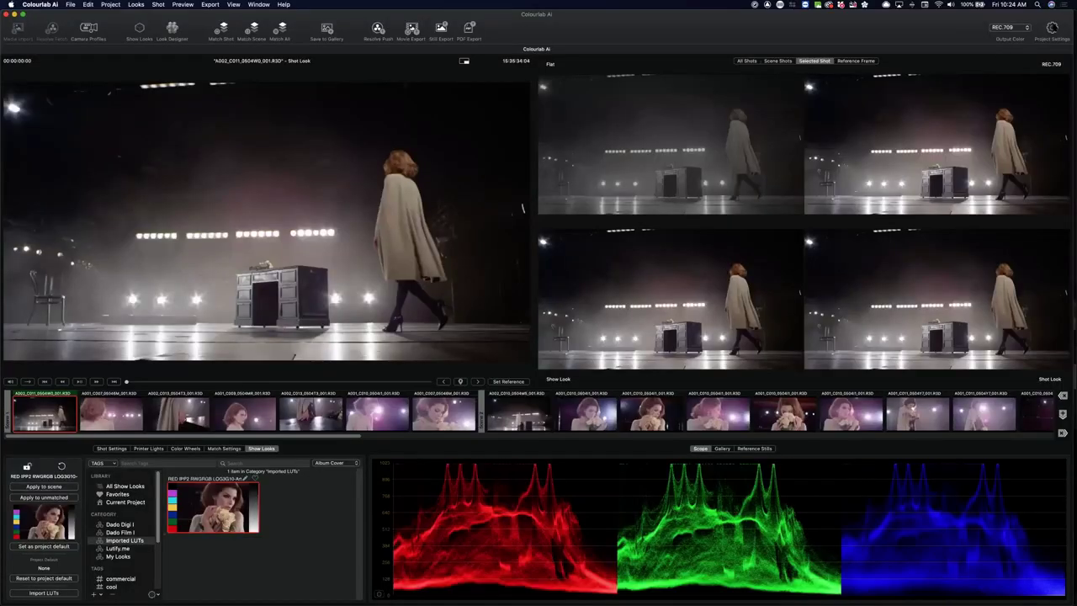
left_click(1052, 28)
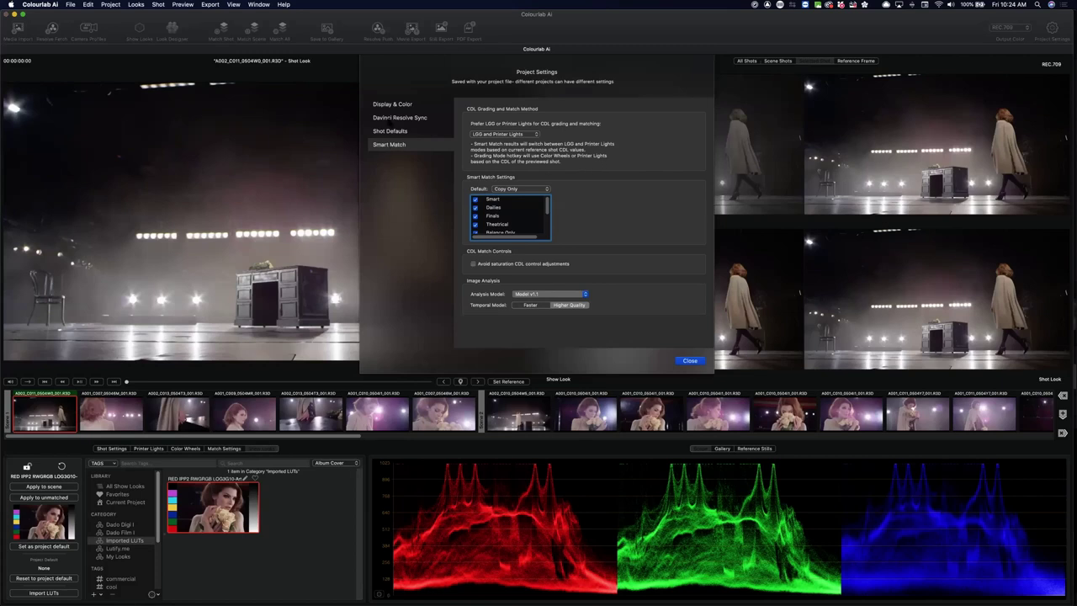
left_click(400, 117)
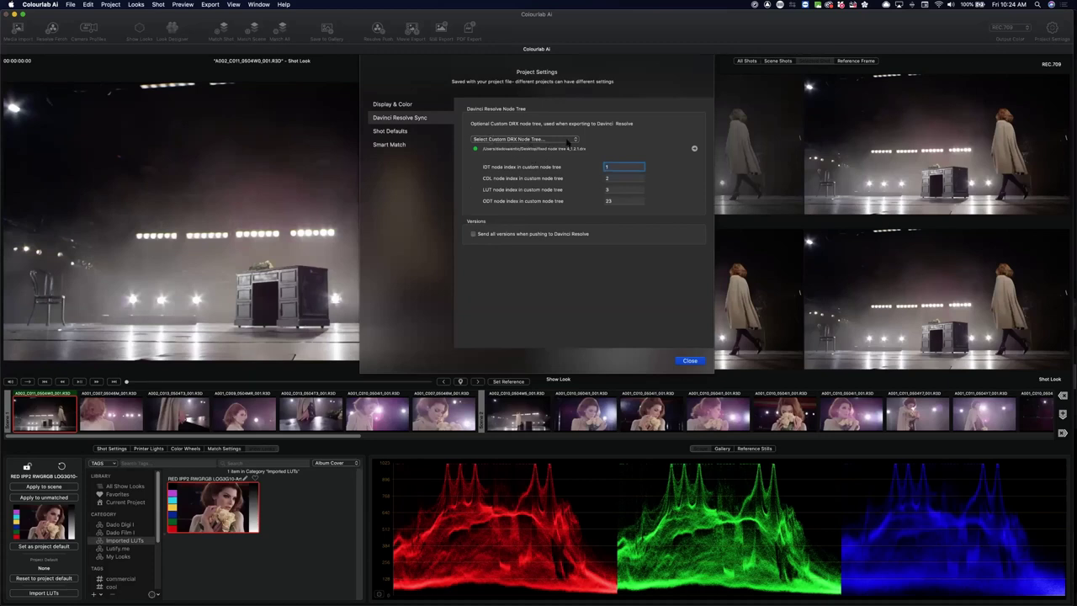
left_click(576, 140)
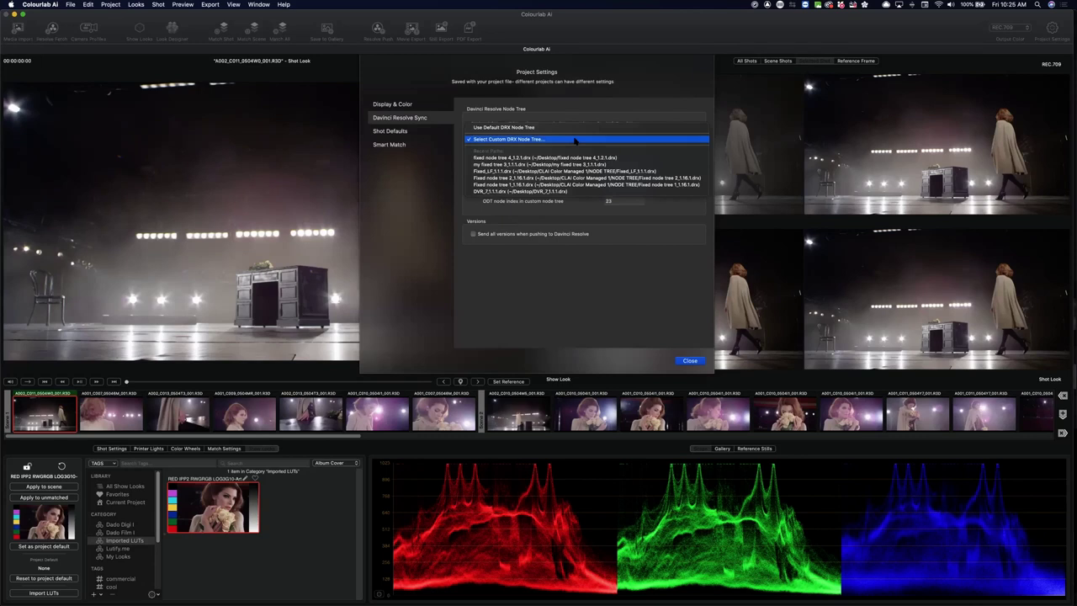
left_click(576, 140)
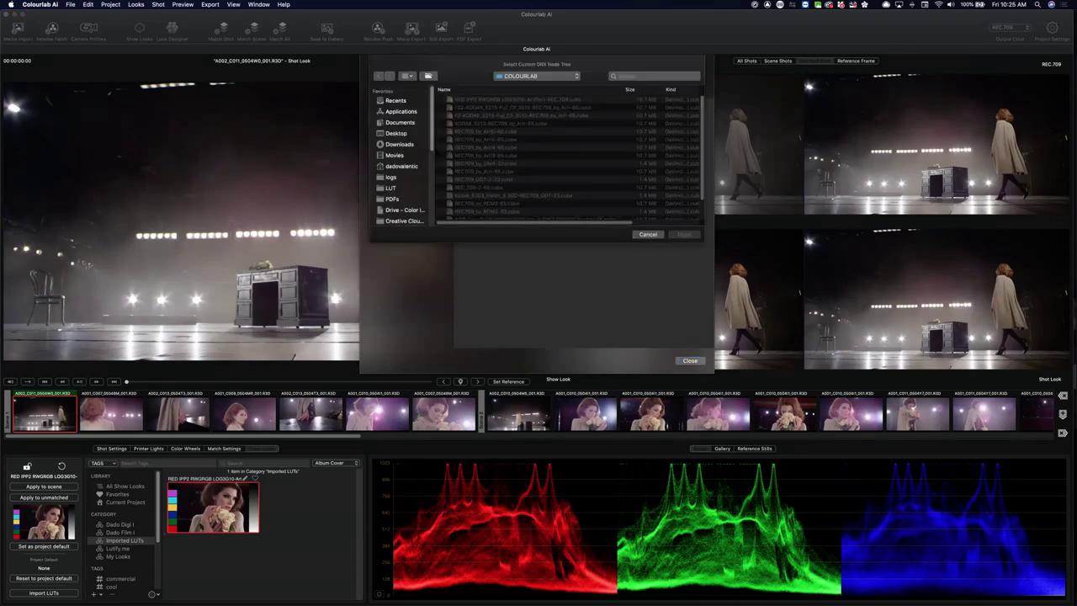
left_click(404, 145)
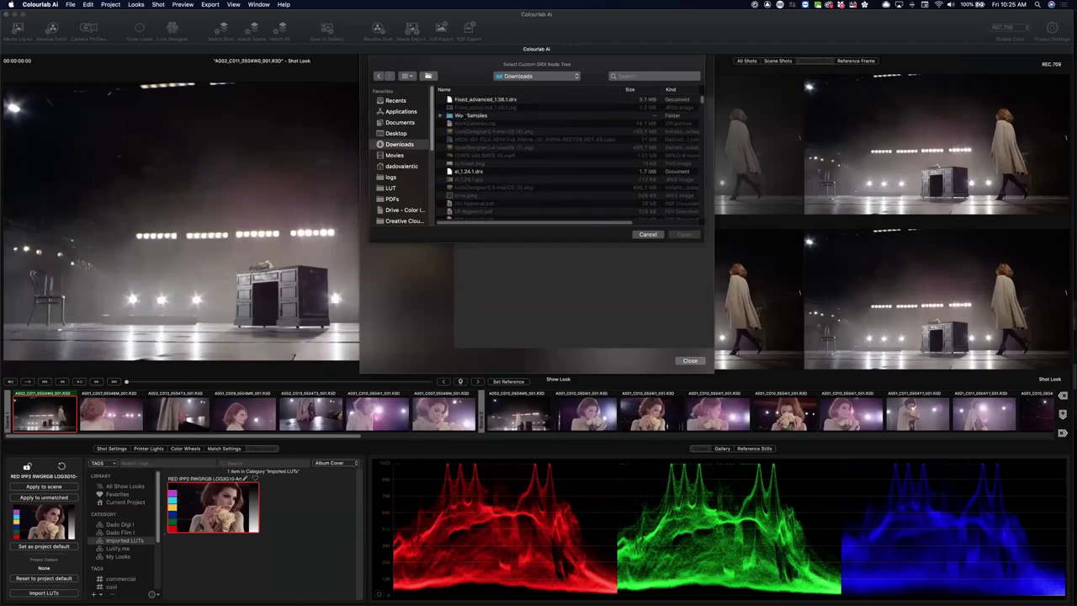
left_click(468, 99)
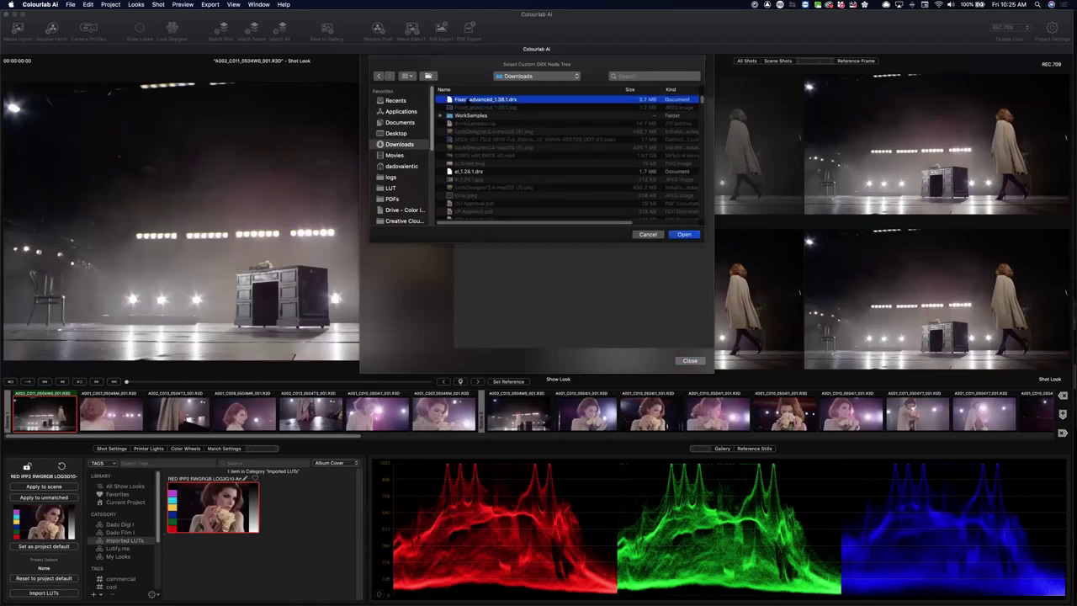
left_click(685, 235)
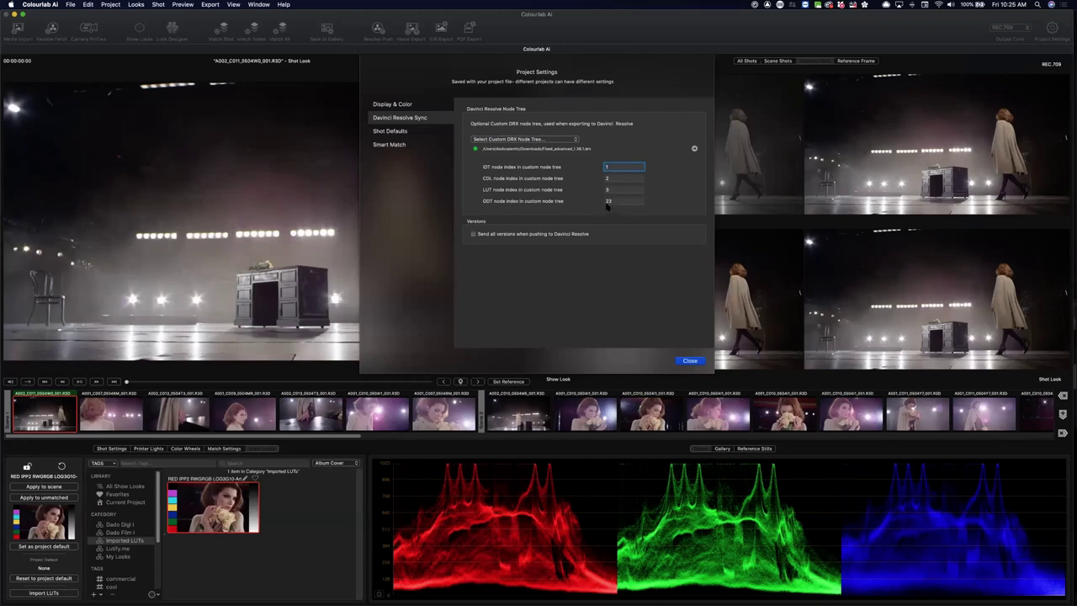
left_click(690, 361)
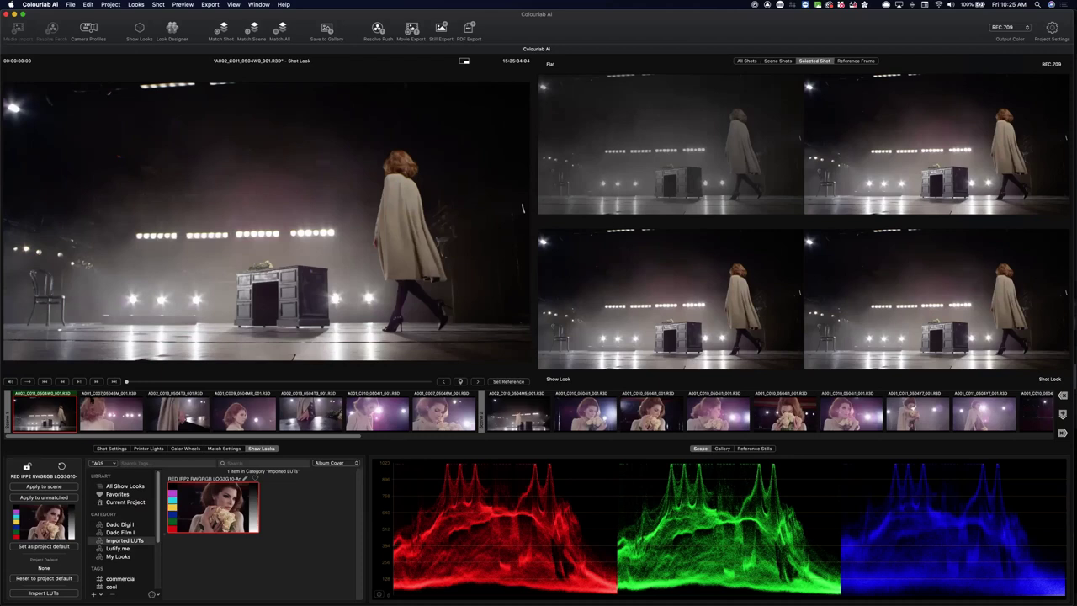
Preview shot A001_C009_0504MR_001 and derive a new show look from the imported RED IPP2 LUT with Look Designer.
left_click(244, 412)
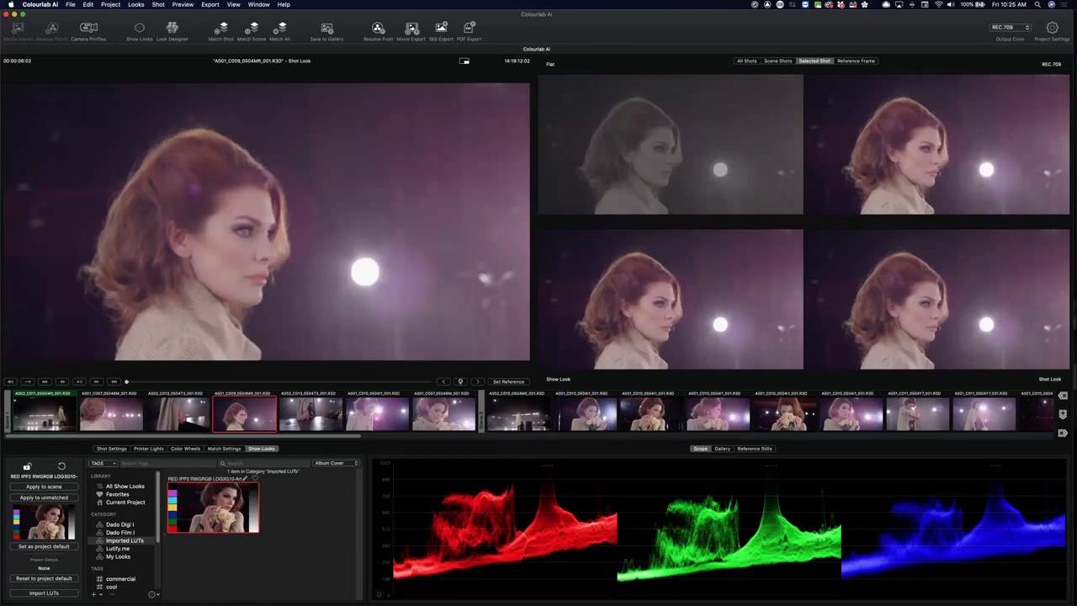
key("space")
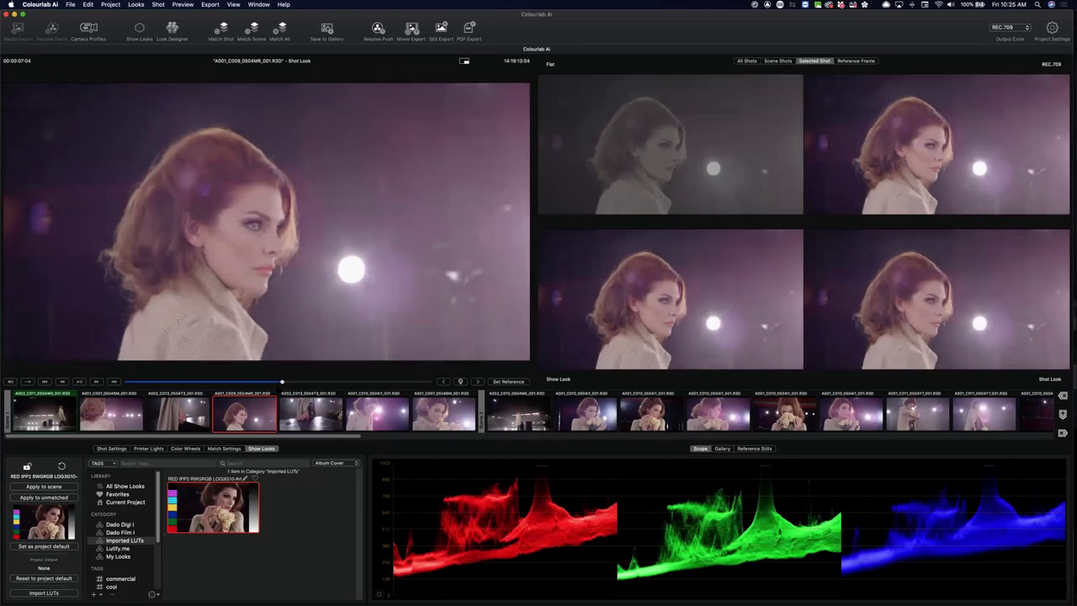
right_click(216, 505)
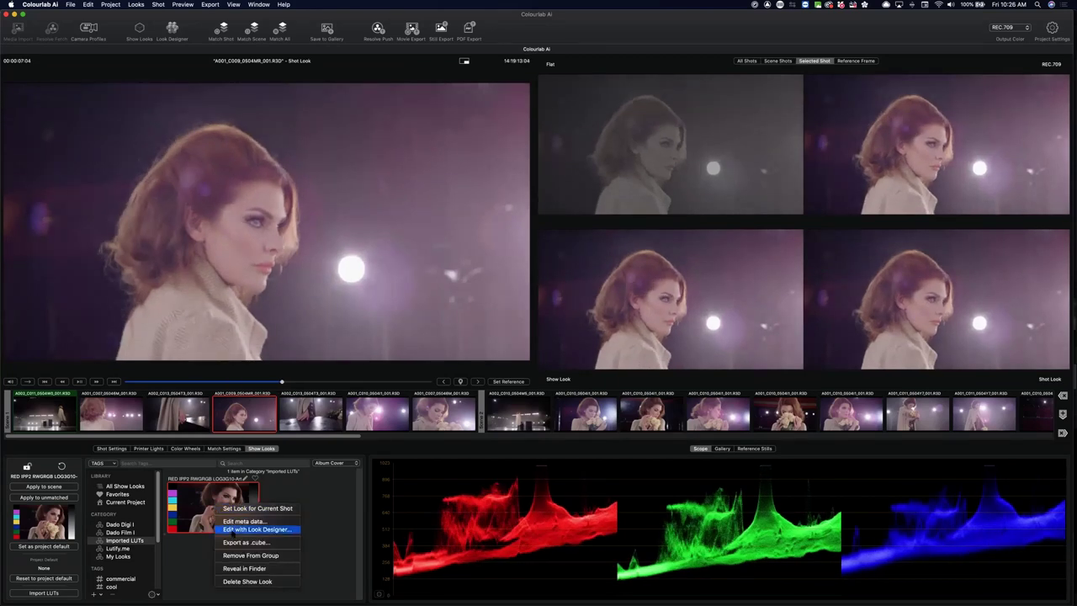
left_click(252, 529)
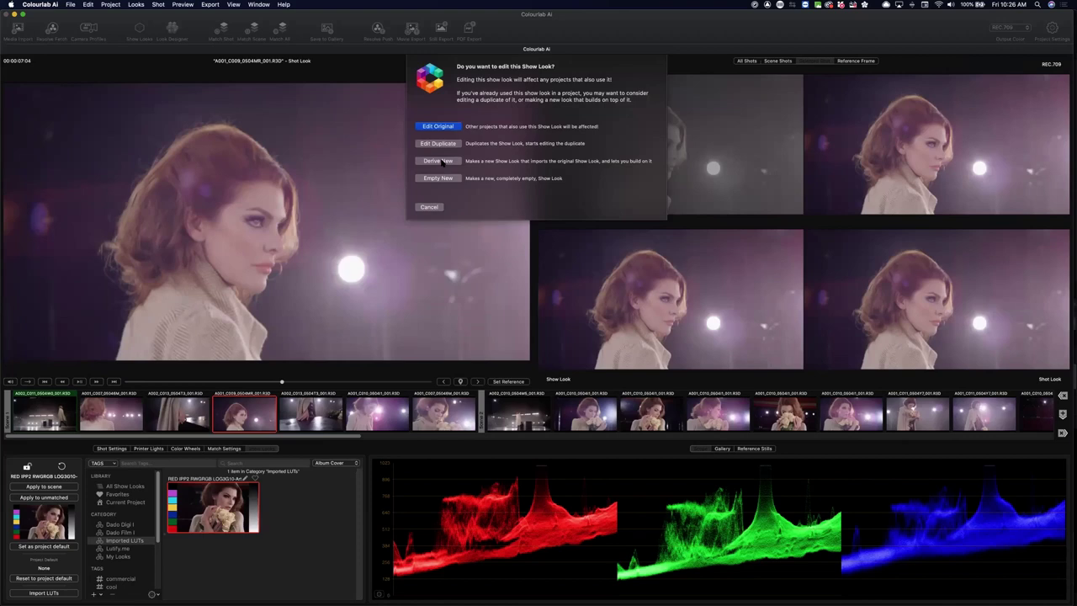
left_click(437, 161)
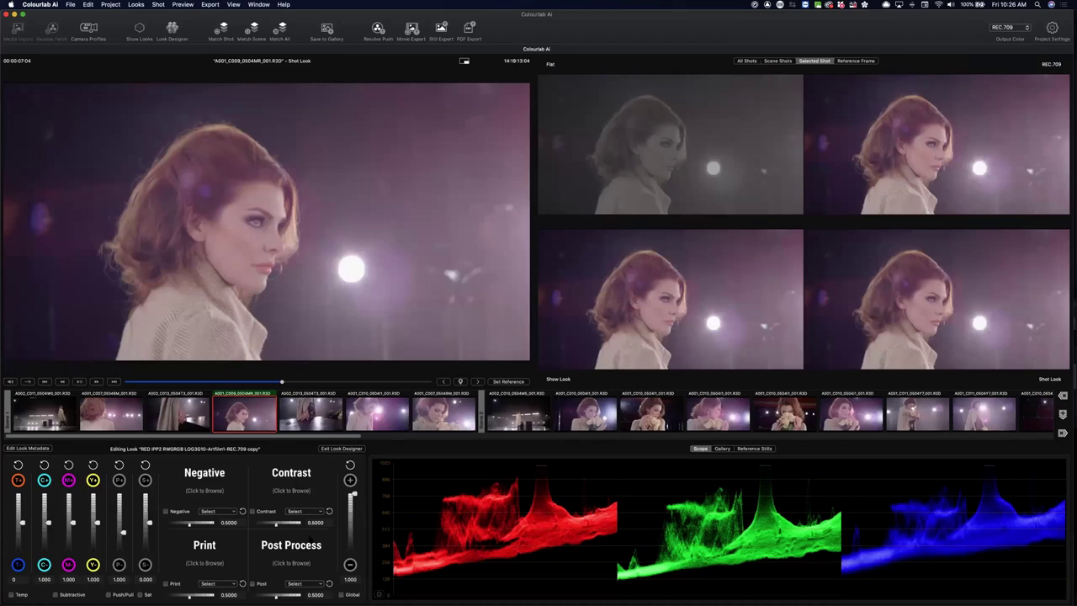
Add the FPE film print emulation post process to the look, then compare the contrast curves and choose F5.
left_click(296, 562)
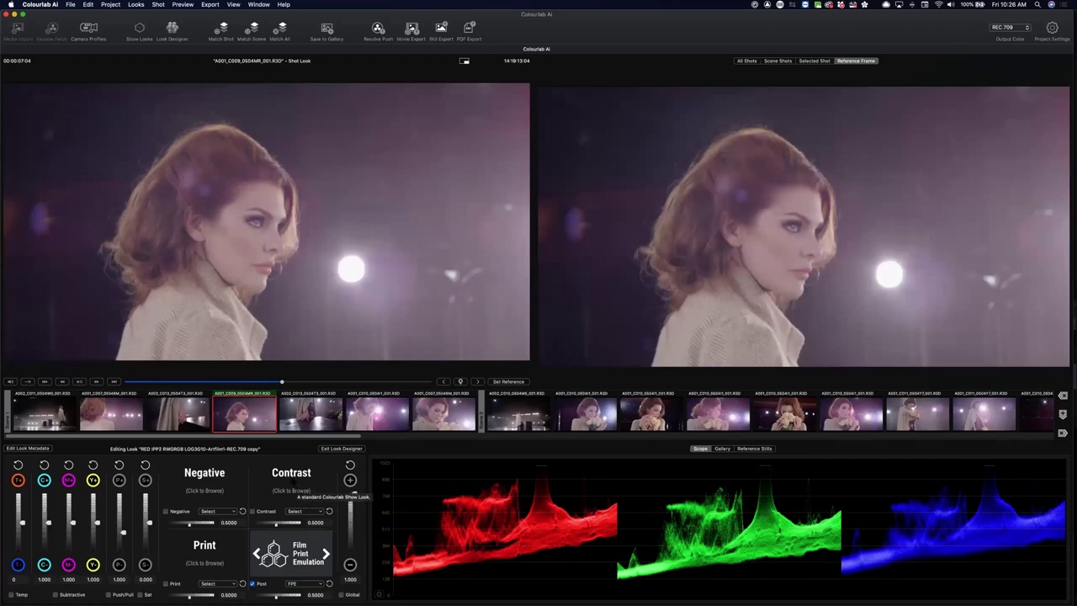
left_click(291, 490)
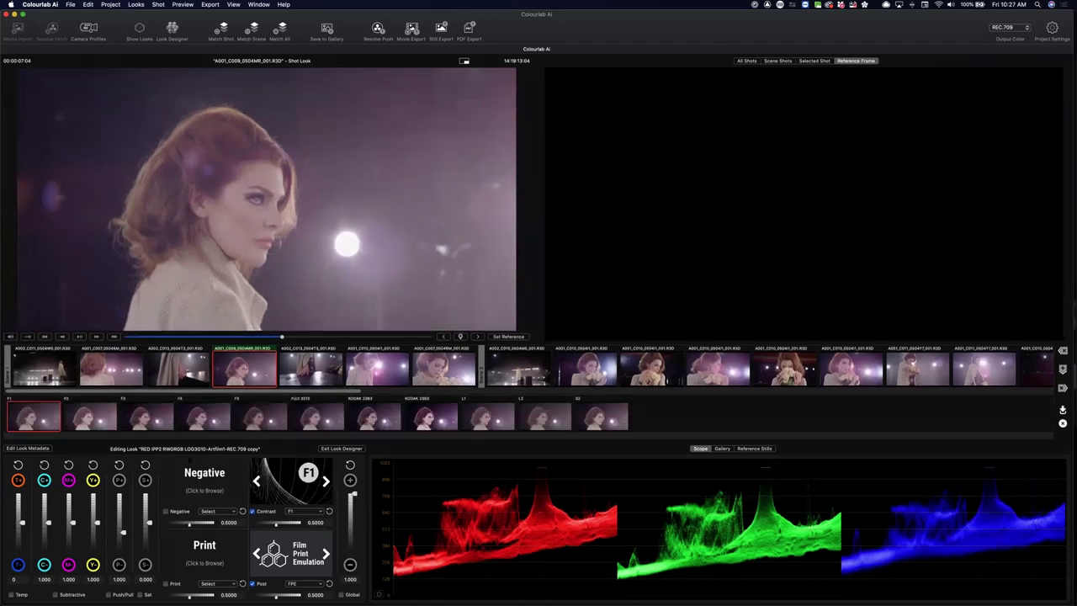
left_click(143, 417)
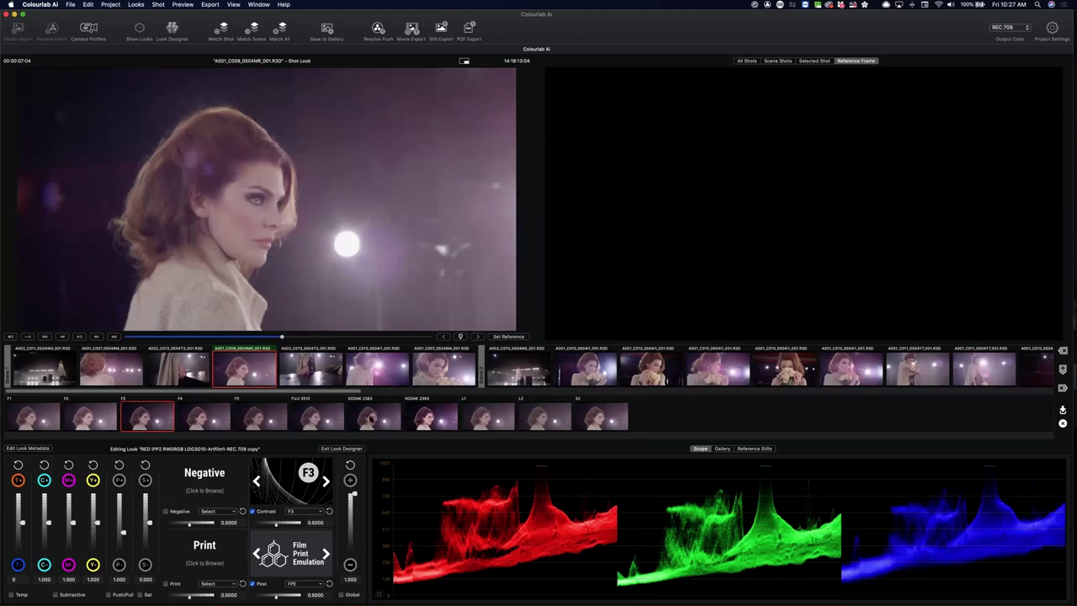
left_click(372, 420)
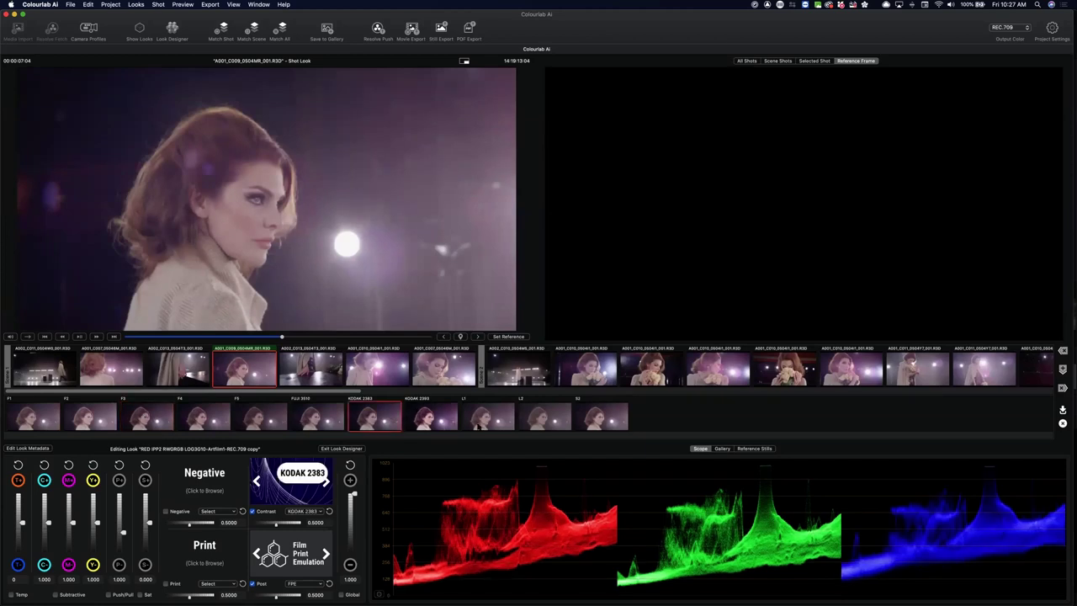
left_click(591, 416)
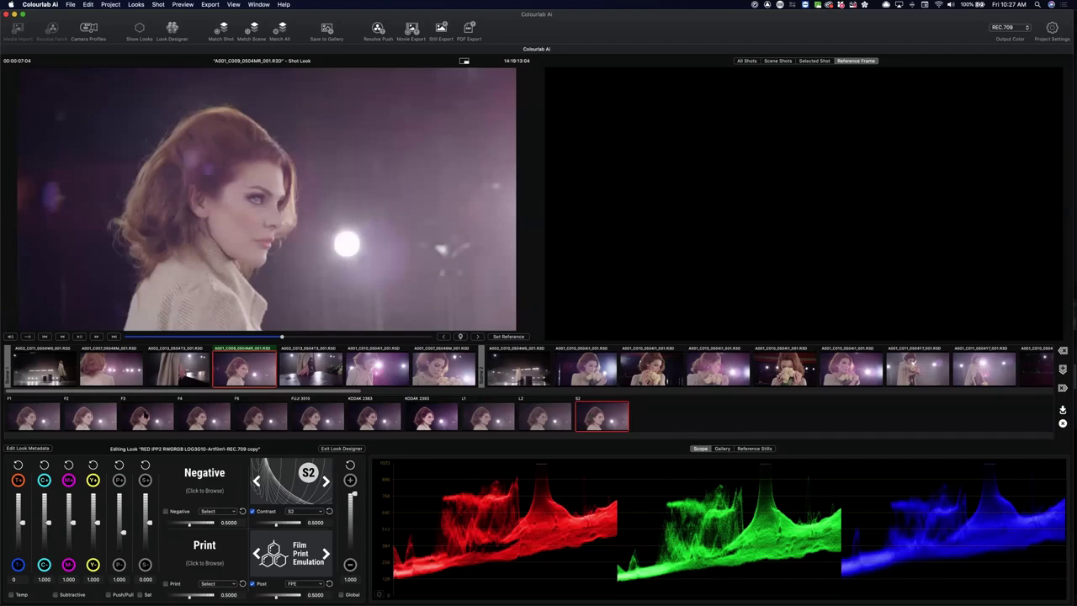
left_click(145, 415)
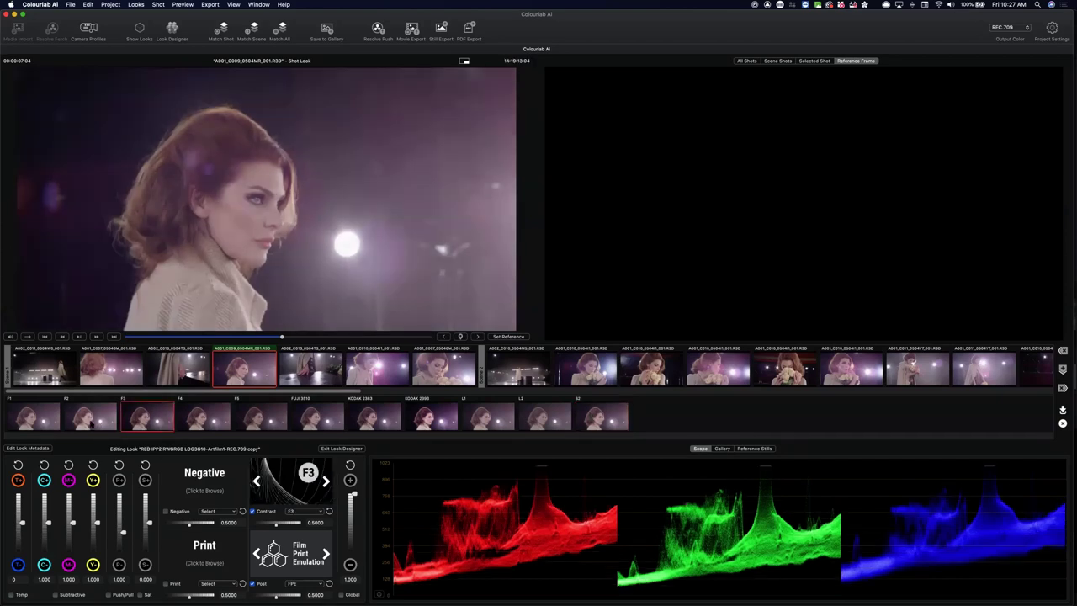
left_click(91, 414)
left_click(154, 408)
left_click(203, 415)
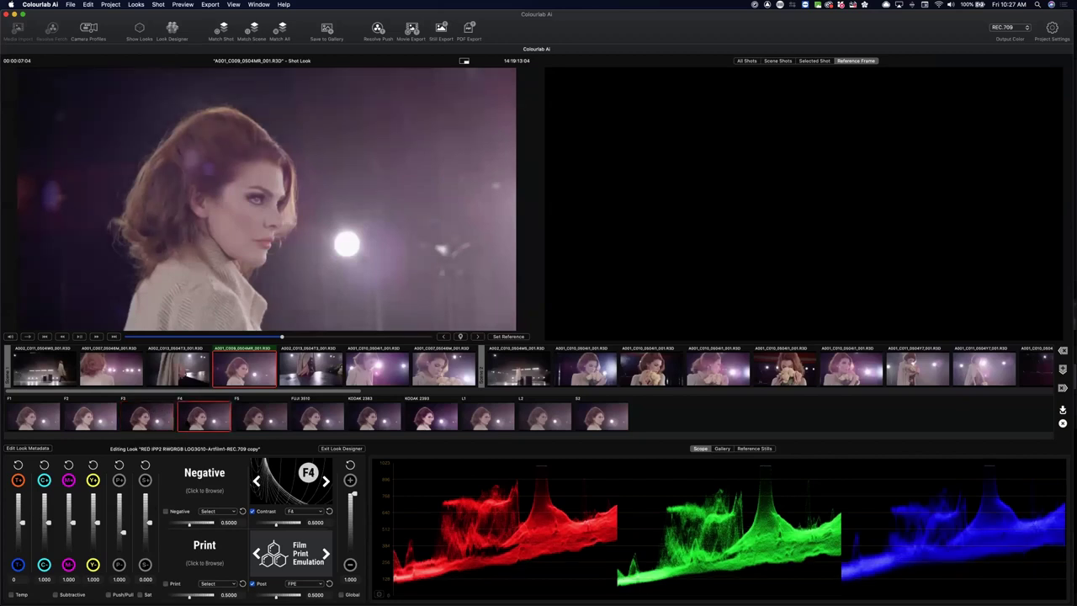
key("Right")
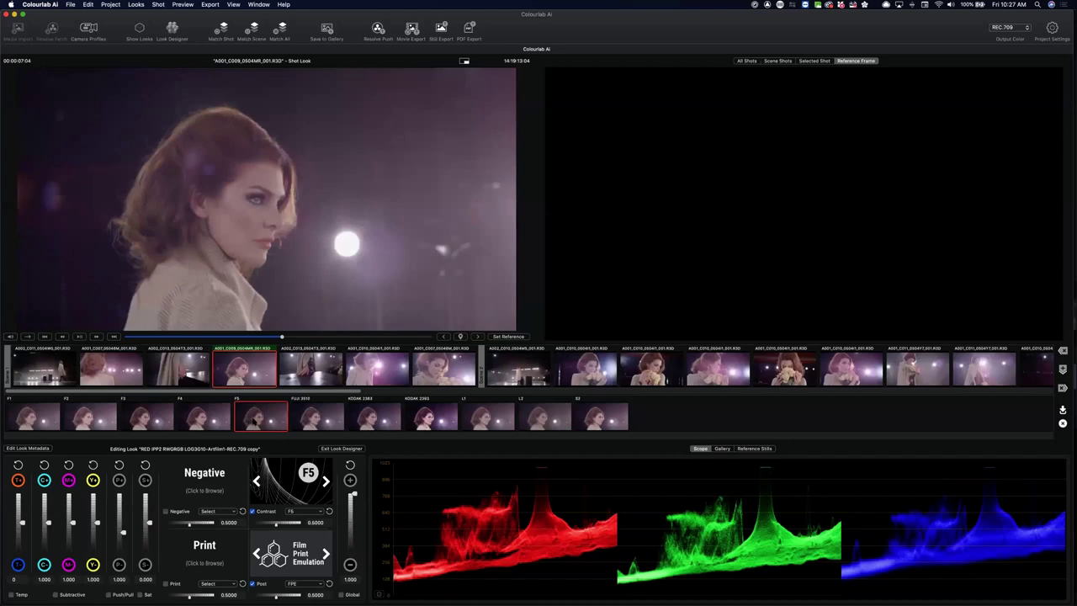
double_click(255, 421)
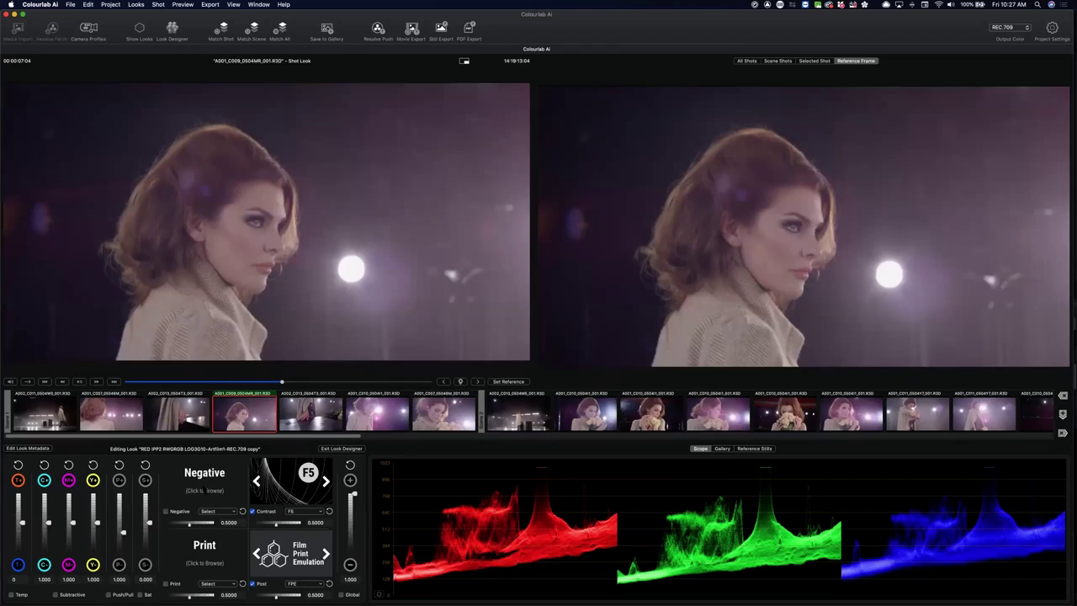
Compare the available negative film stocks on the shot and choose AGFA XT 125 as the look's negative.
left_click(205, 489)
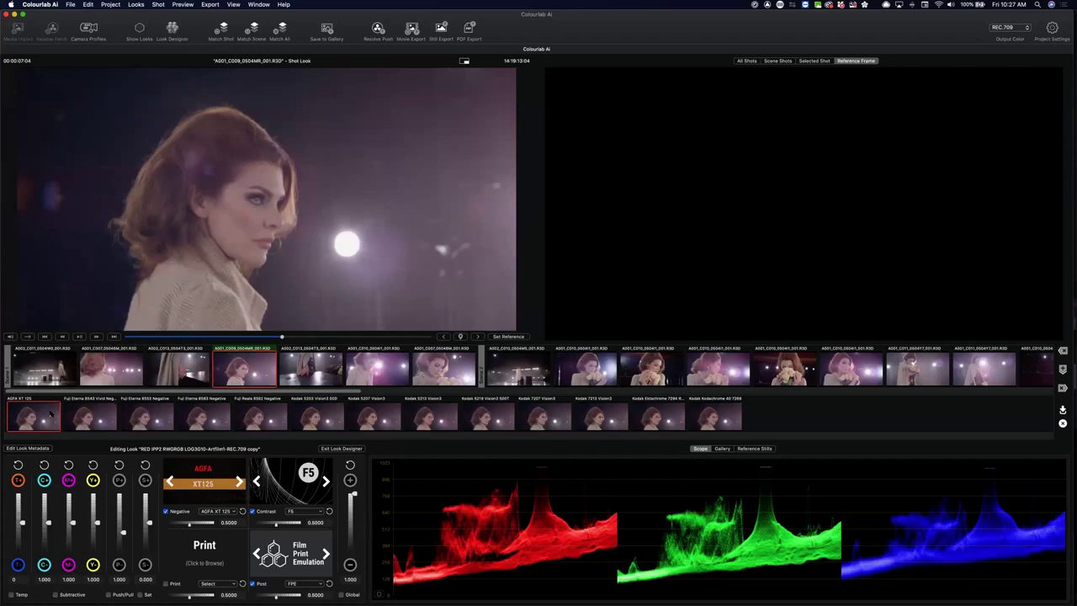
key("Right")
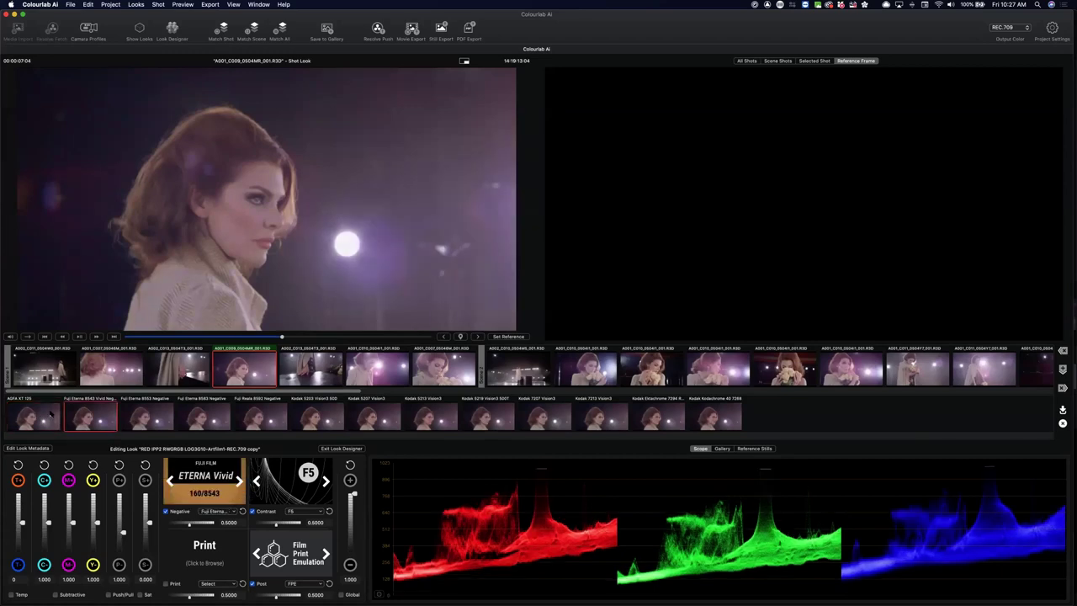
left_click(51, 414)
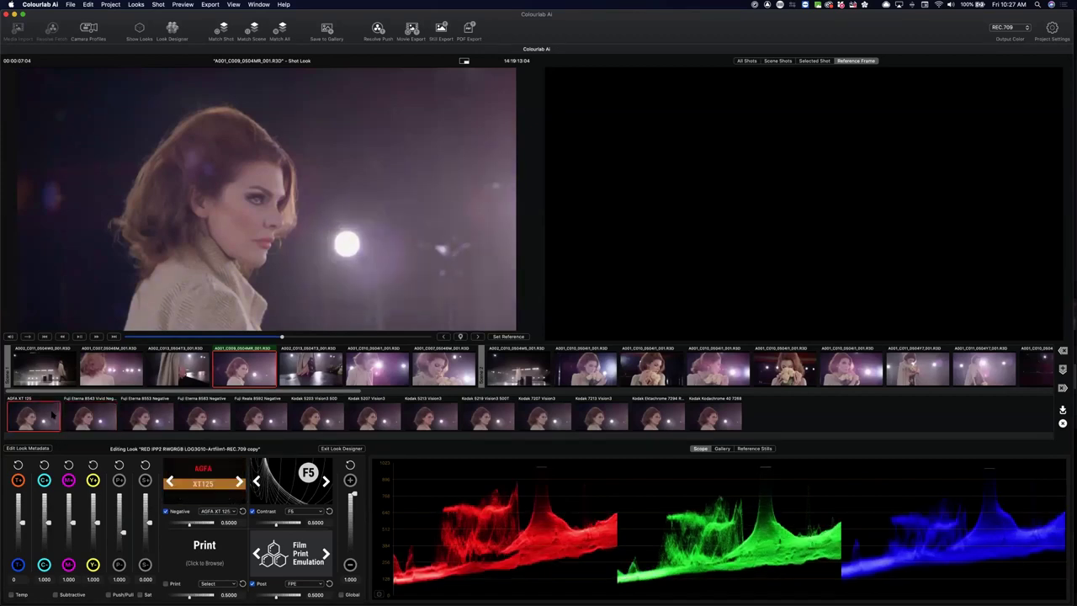
key("Right")
key("Right")
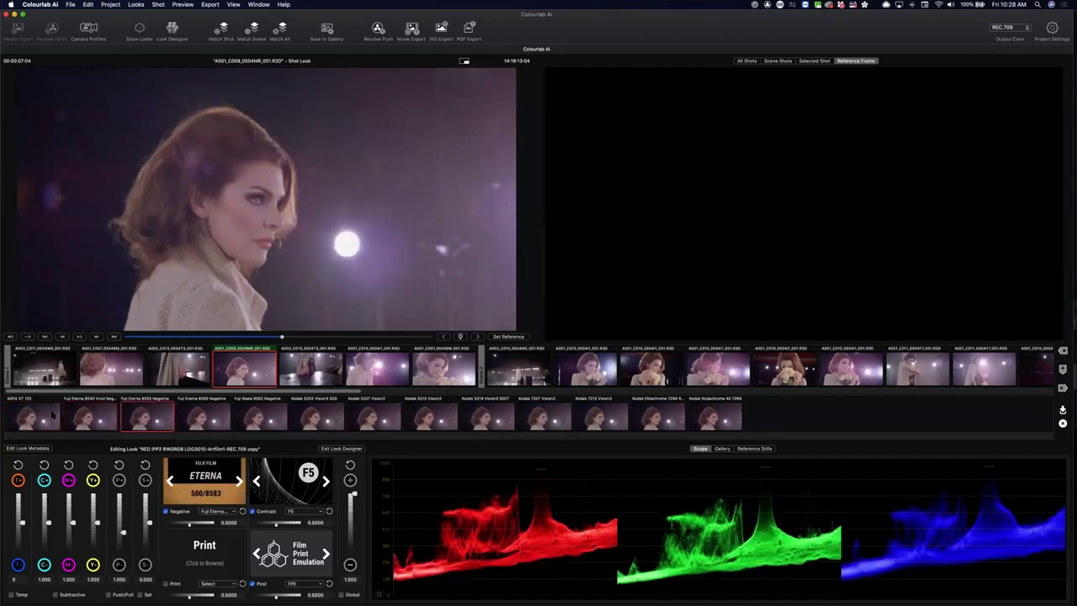
key("Right")
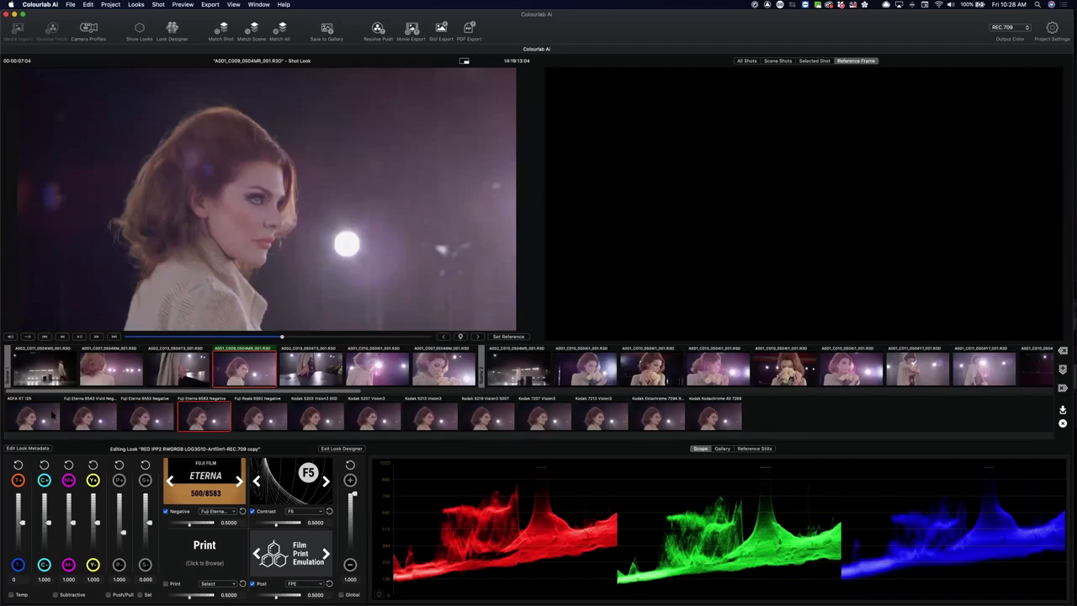
key("Right")
key("Right")
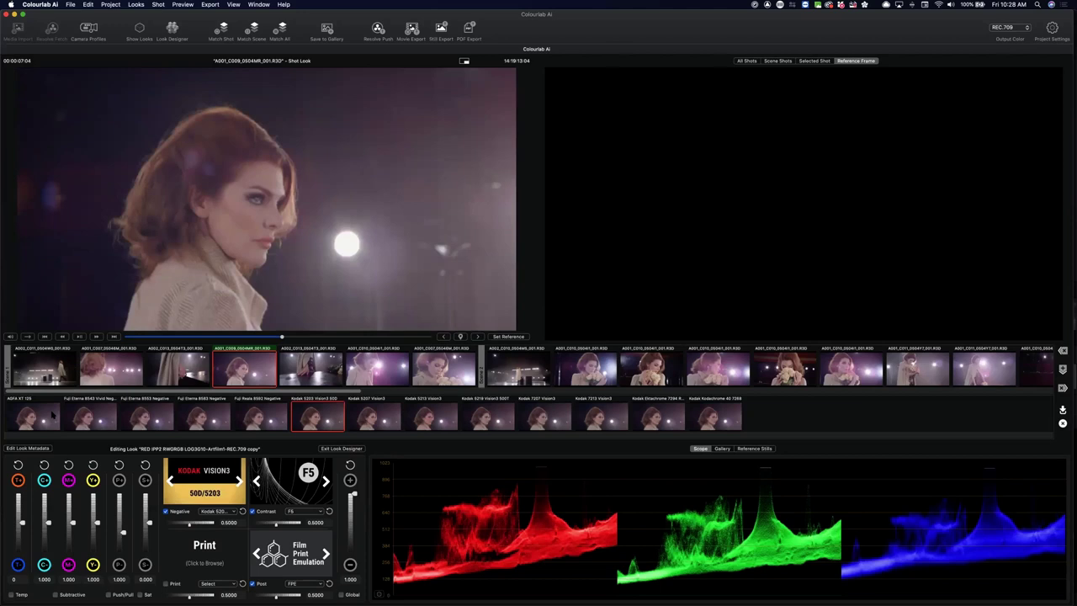
key("Right")
key("Right")
key("Right")
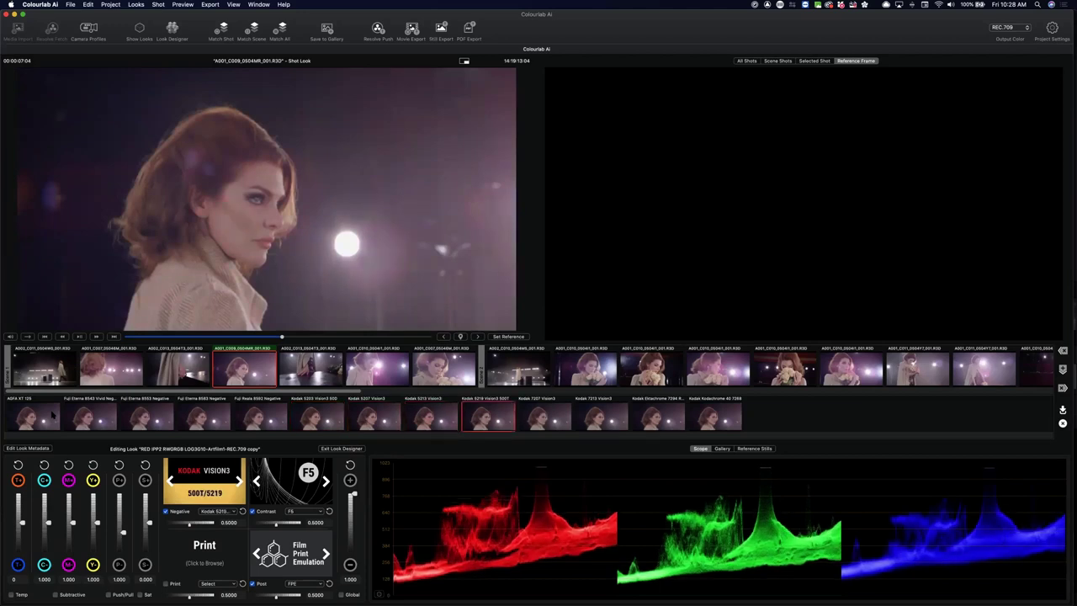
key("Right")
key("Right")
key("Right")
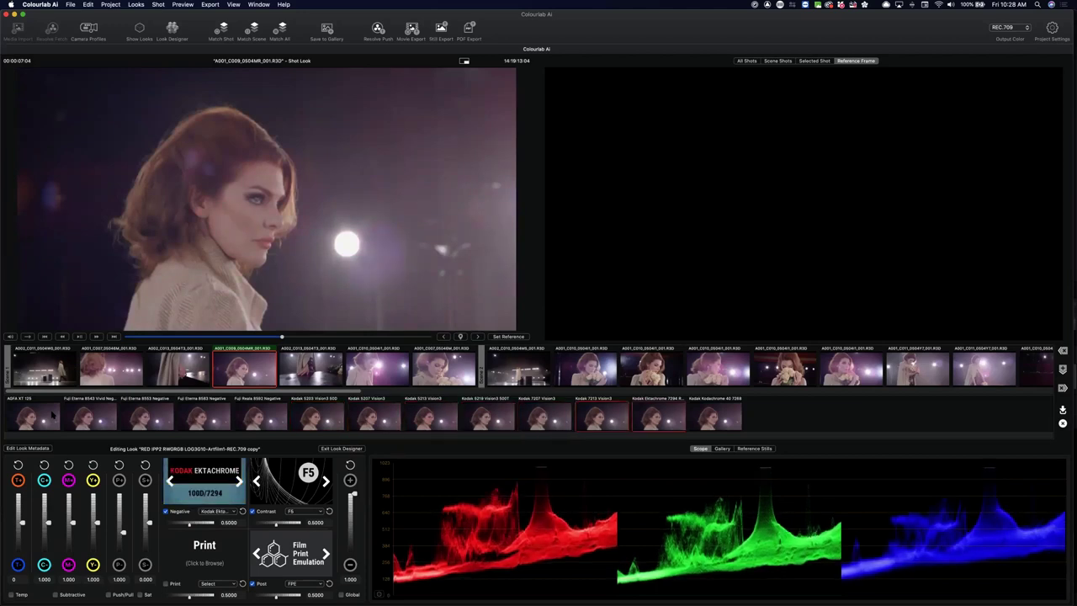
key("Right")
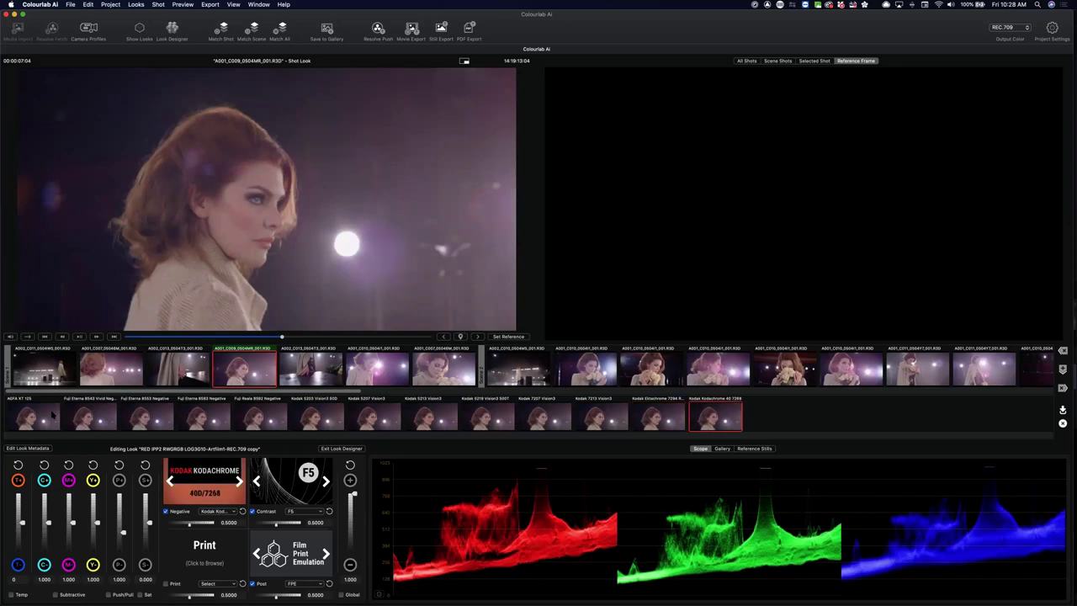
left_click(30, 416)
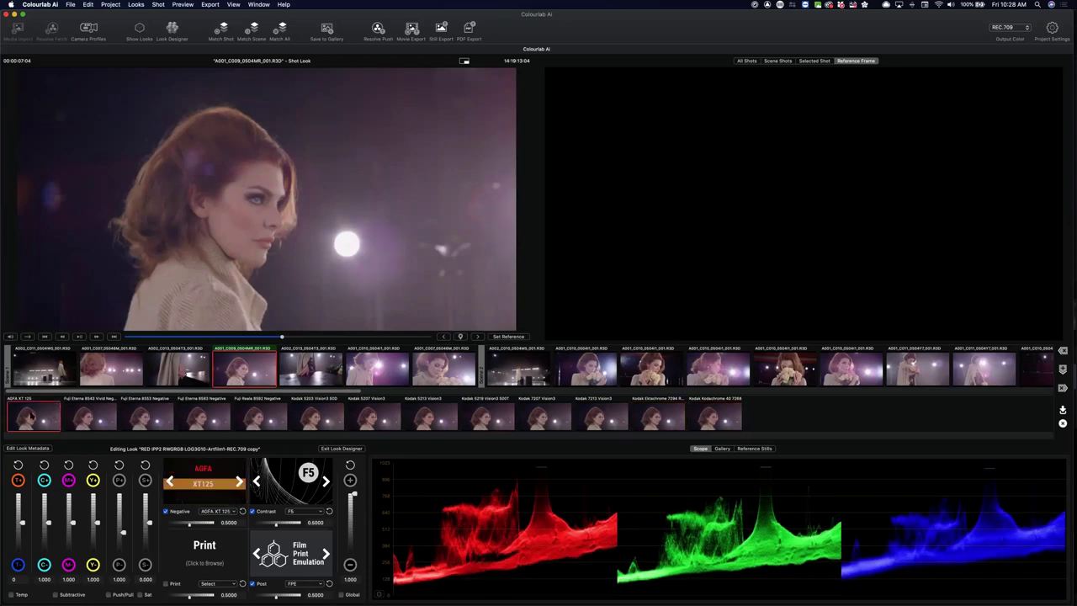
left_click(30, 416)
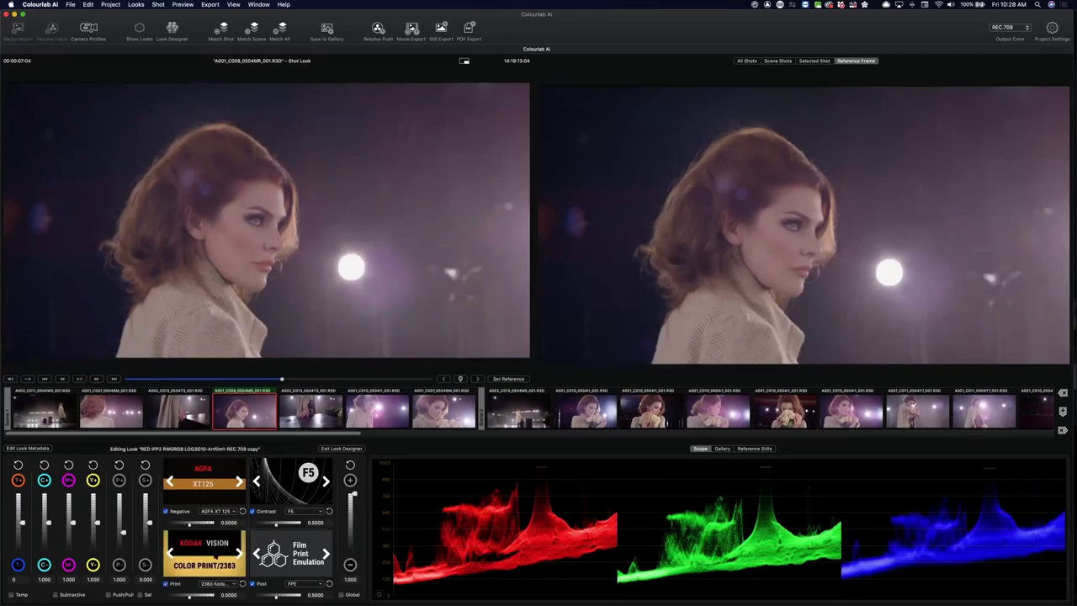
Use the 2383 Kodak Vision Color Print stock as the look's print and set its strength to 0.4950.
left_click(205, 549)
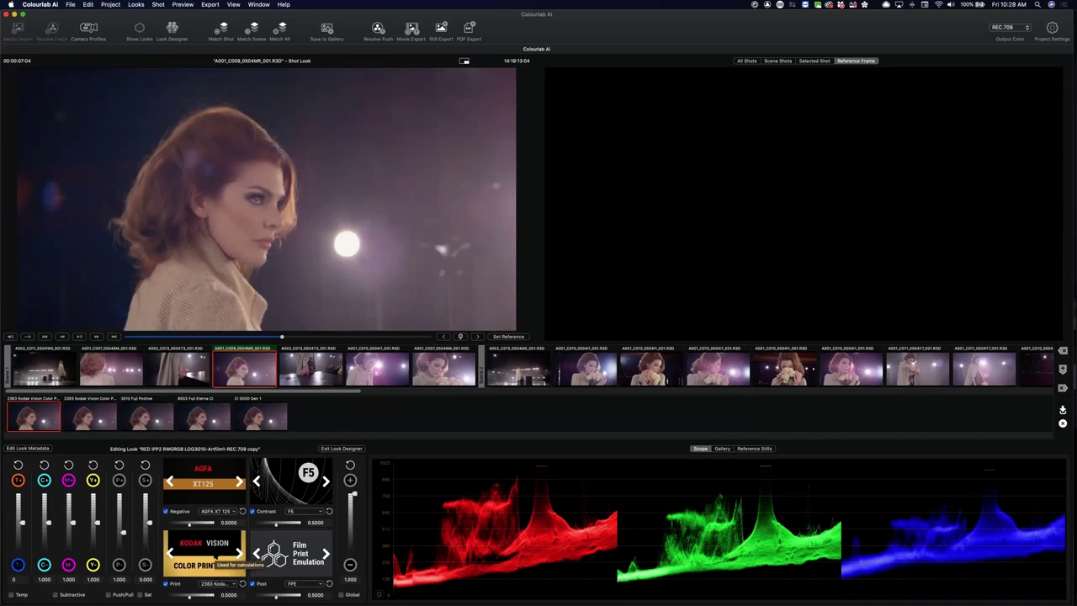
left_click(191, 595)
left_click_drag(188, 596, 188, 596)
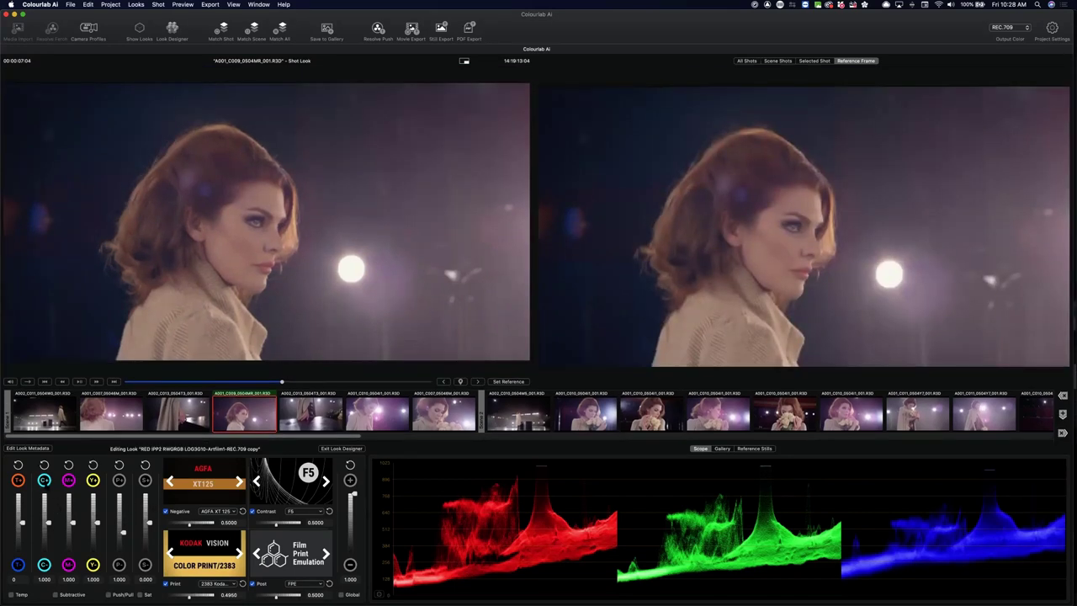
Enable subtractive colour with cyan 1.060, magenta 1.060 and yellow 1.070, and compare the look against the plain REC.709 image.
left_click(55, 595)
left_click_drag(97, 523, 43, 520)
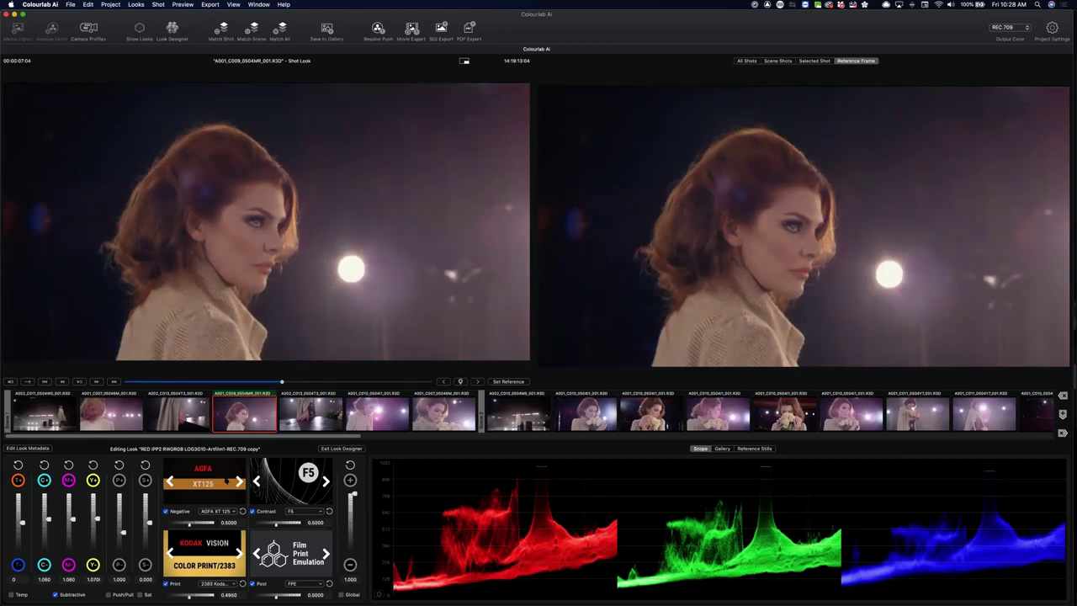
key("d")
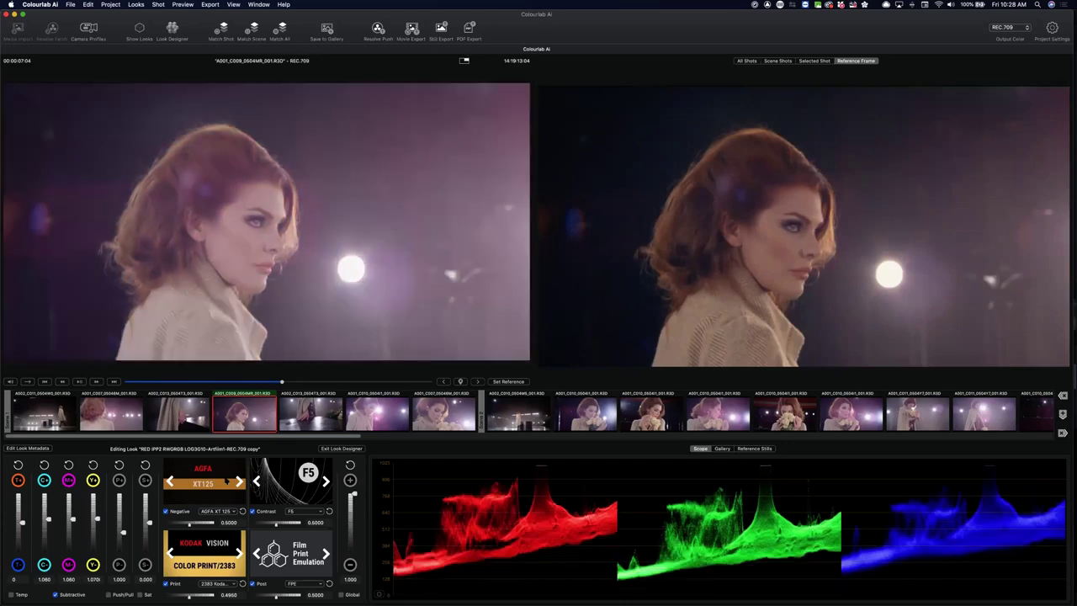
key("d")
key("d")
key("d")
key("d")
key("d")
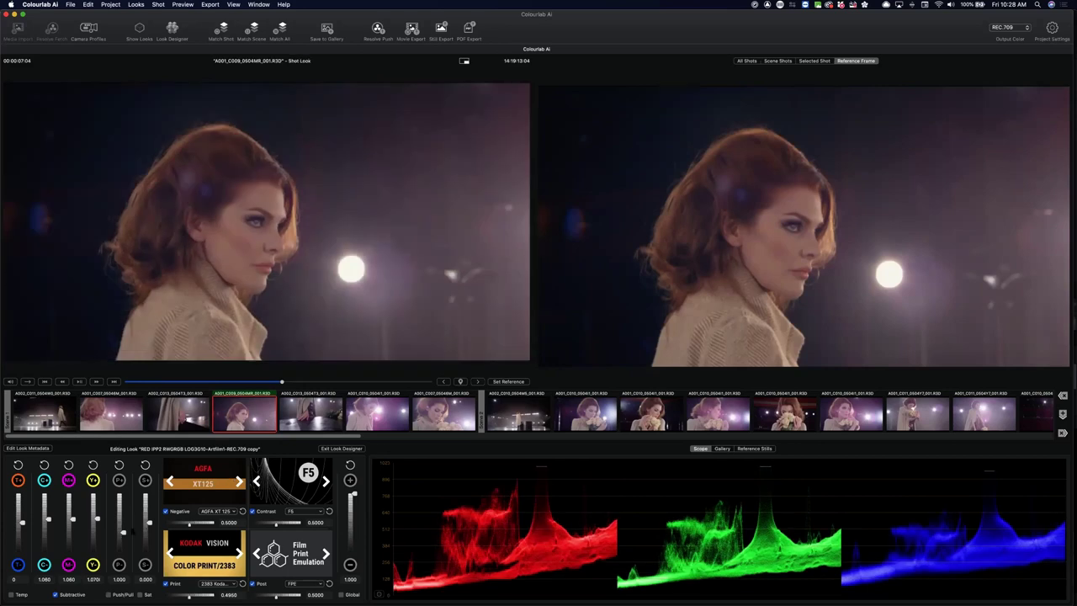
Set the look's push/pull to 1.040 and save it as a show look named Artfilm3.
scroll(118, 479, "up", 2)
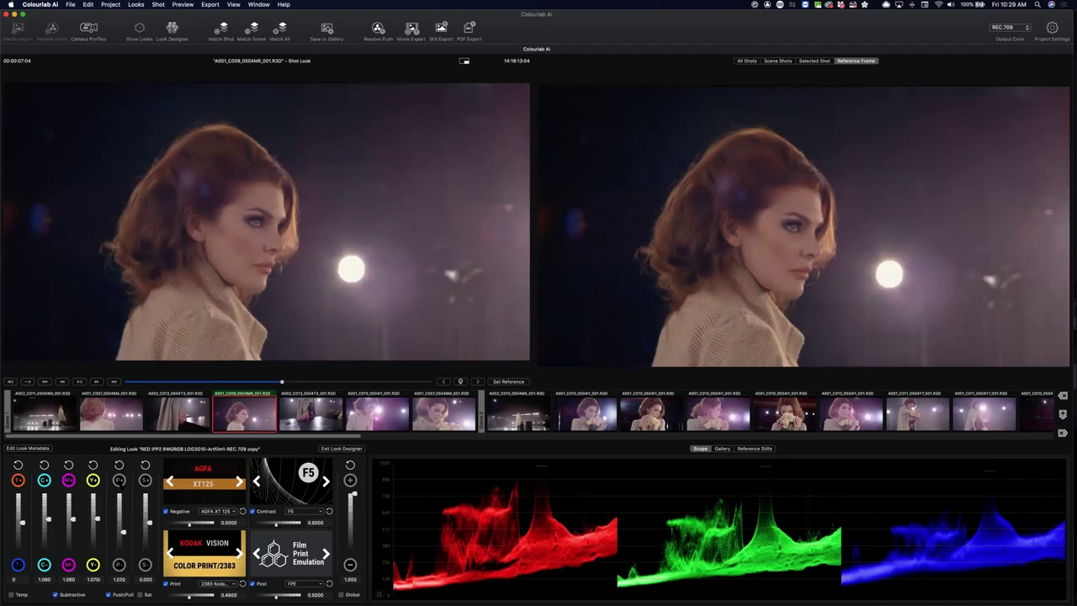
scroll(118, 480, "up", 1)
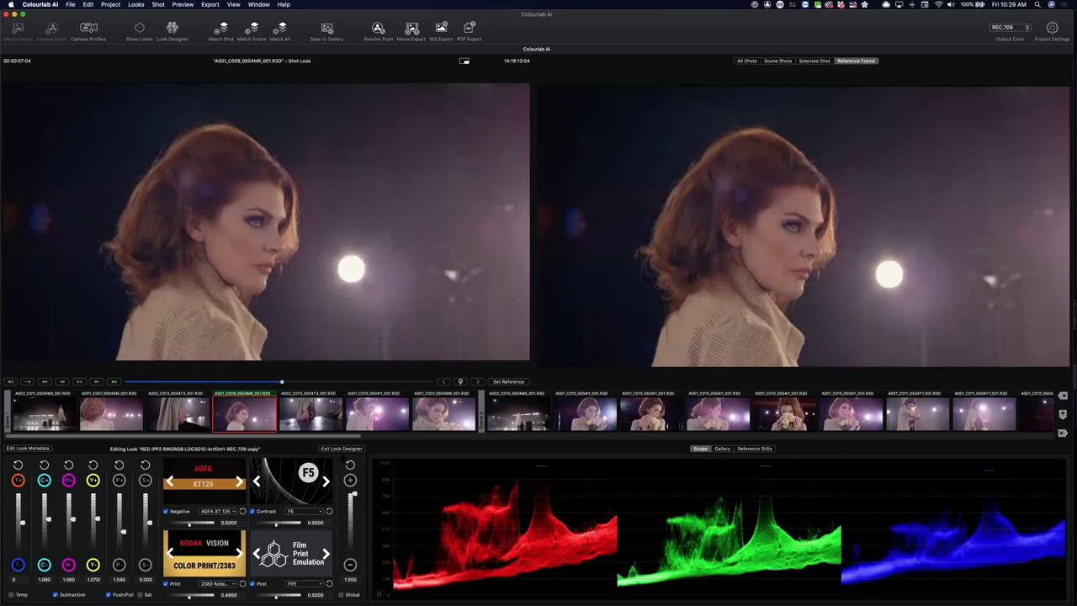
left_click(341, 449)
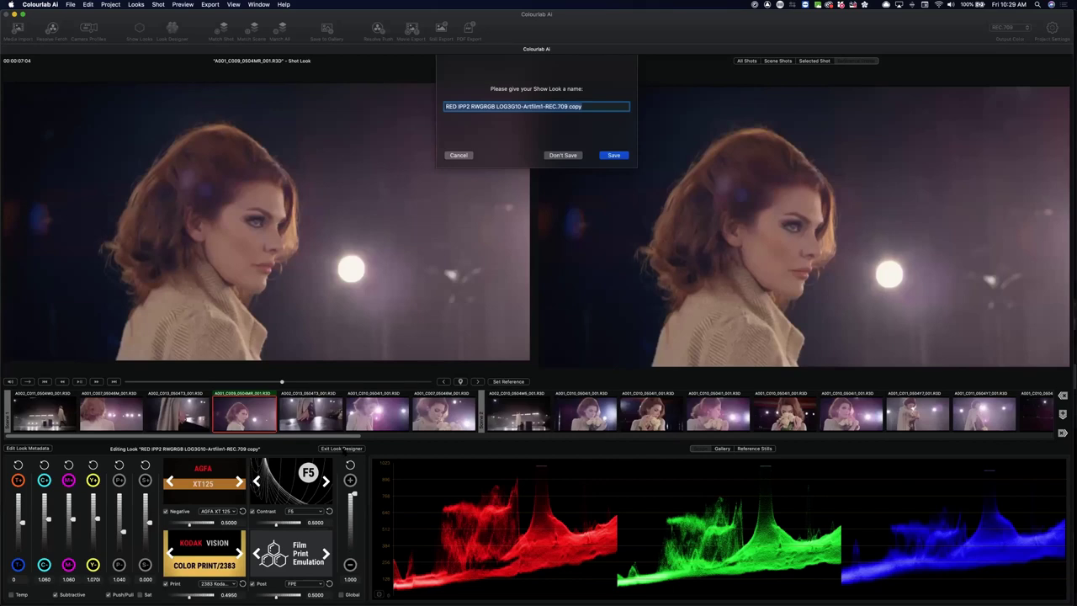
type("Art")
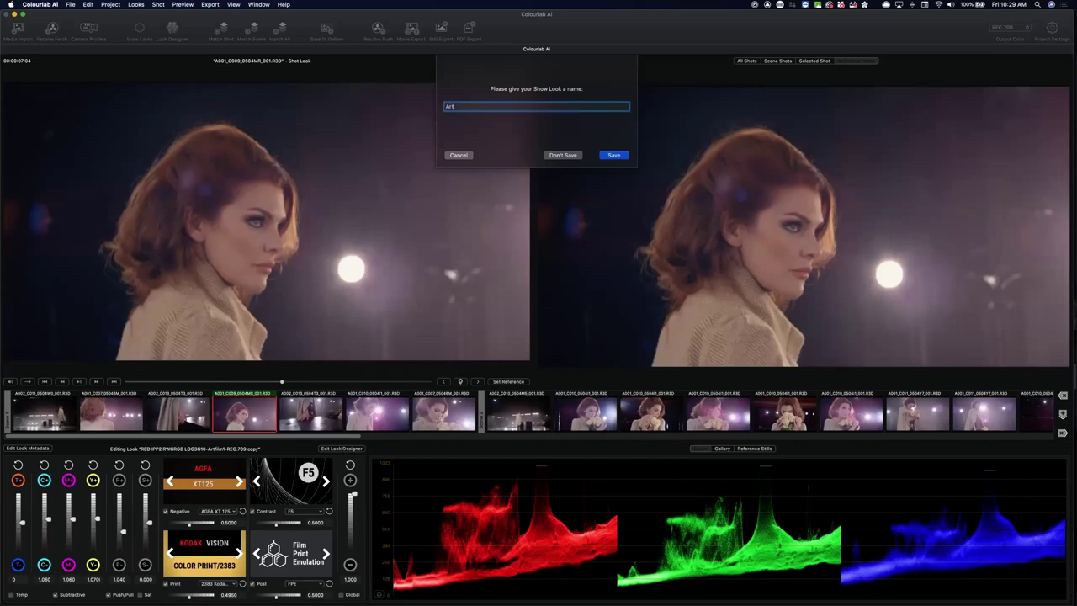
type("film3")
key("Return")
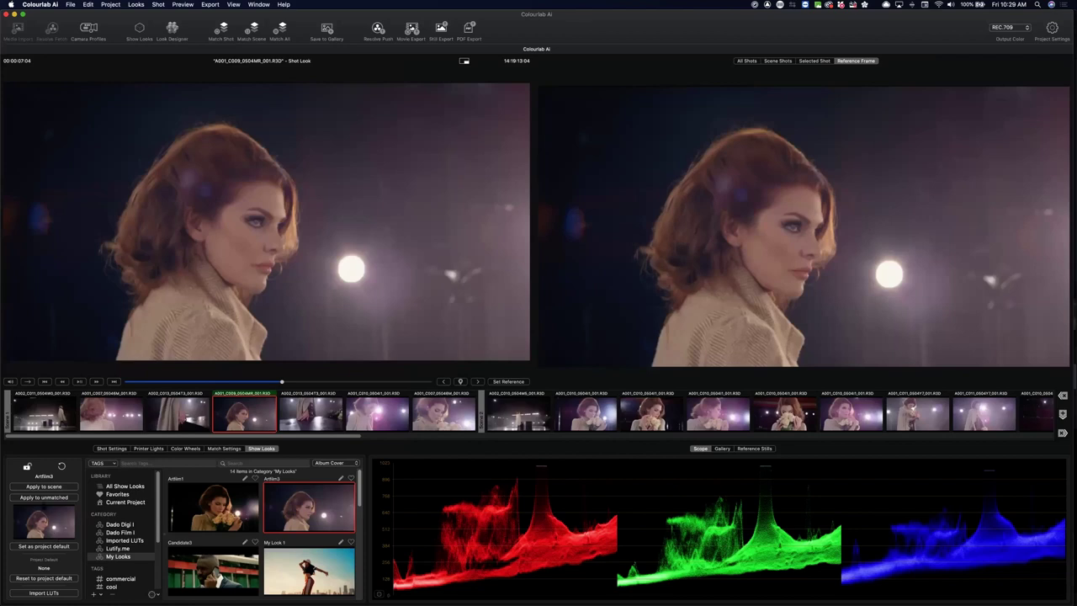
Apply the Artfilm3 show look to the unmatched shots and review it on several shots of the first scene.
left_click(44, 498)
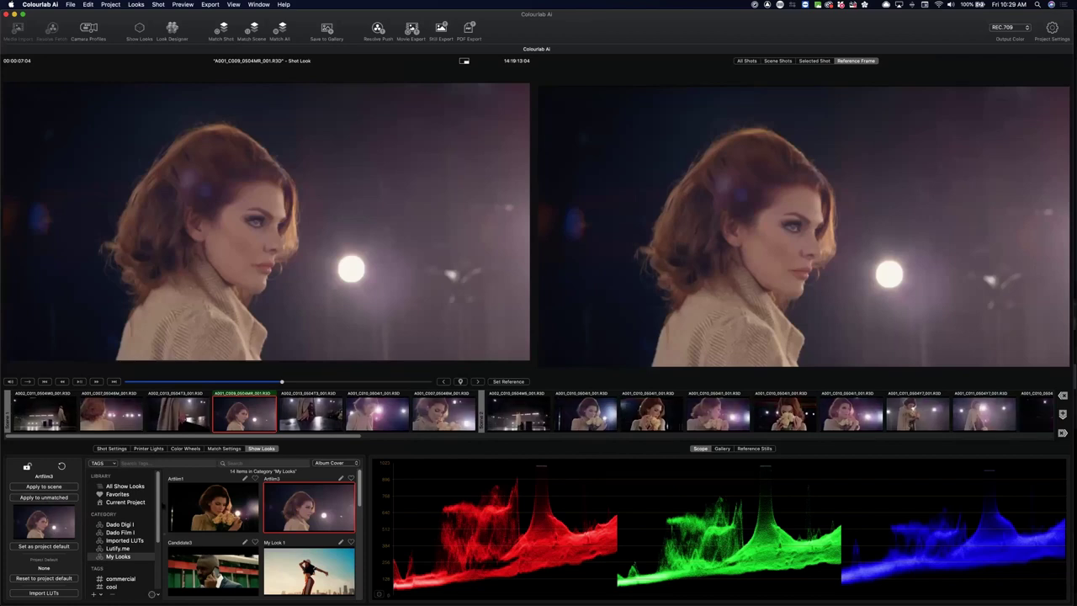
left_click(314, 423)
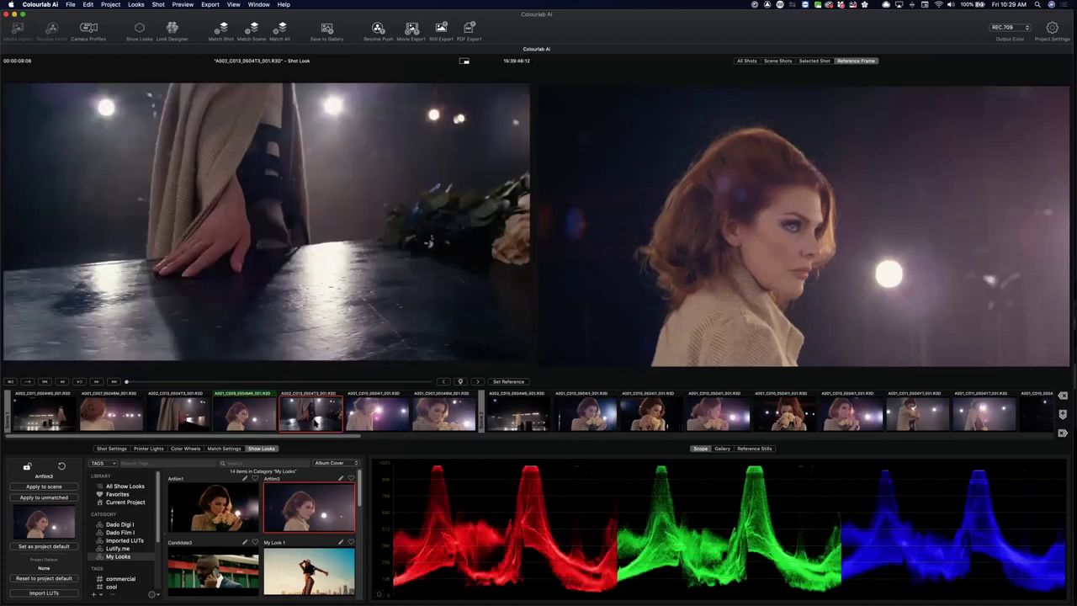
left_click(373, 418)
left_click(439, 415)
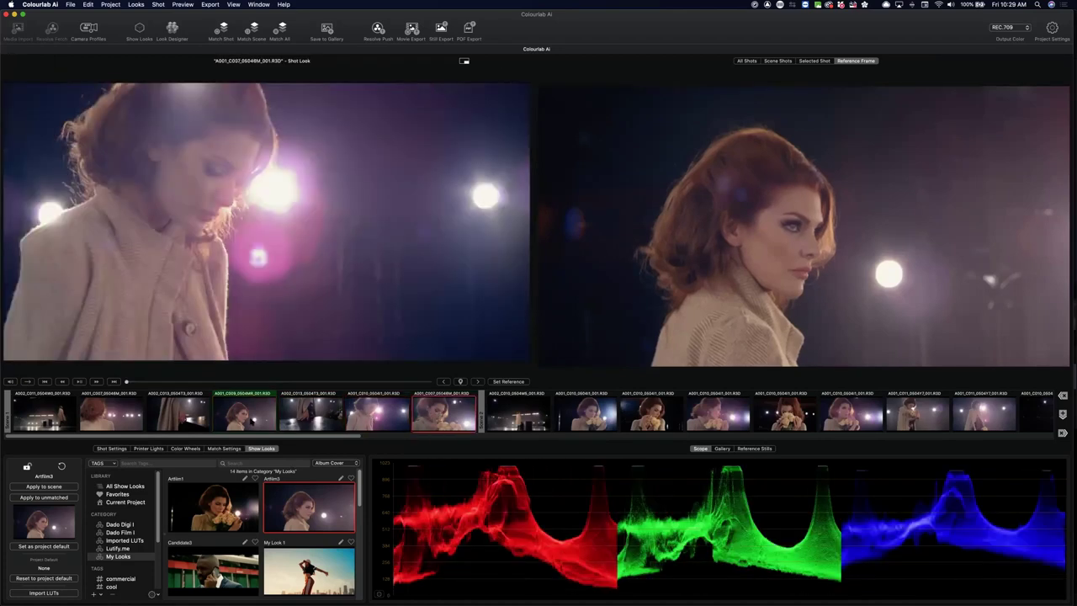
left_click(233, 417)
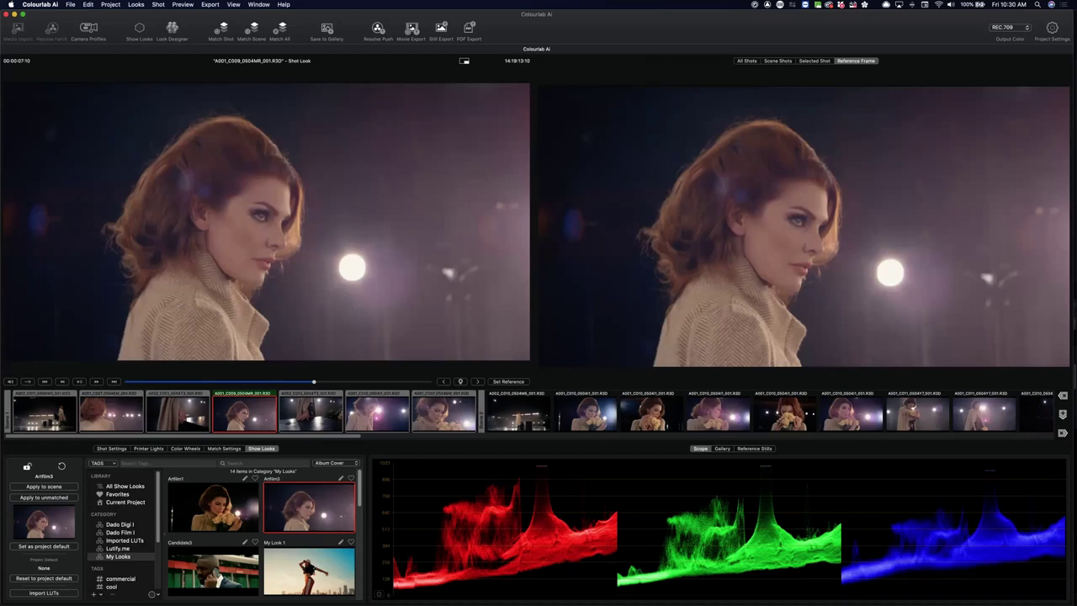
left_click(43, 412)
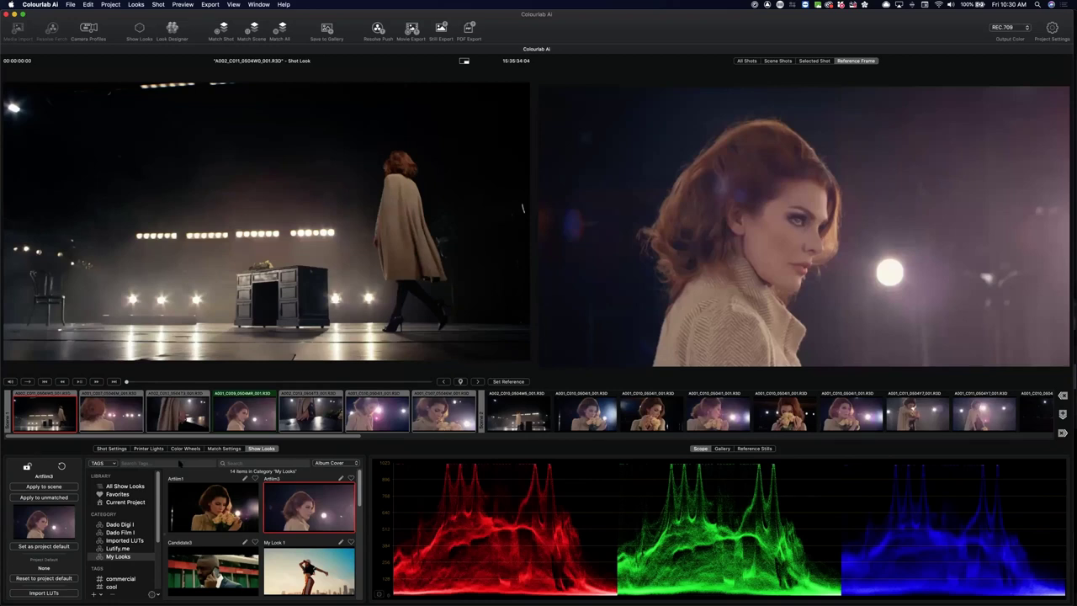
Compare the match variants for the first scene's opening wide shot and use the RGB variant.
left_click(148, 448)
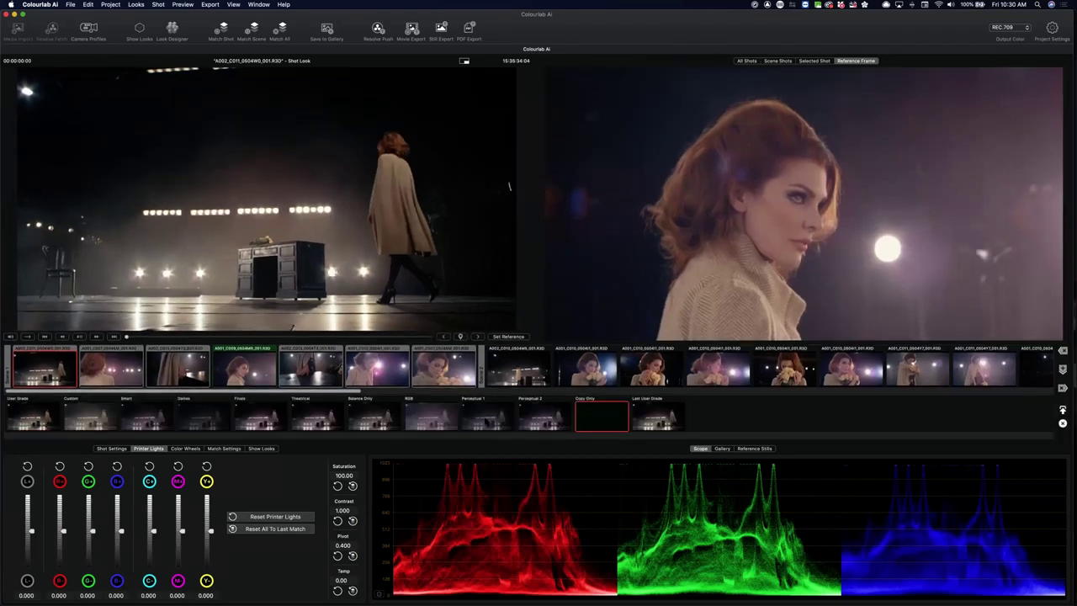
left_click(544, 415)
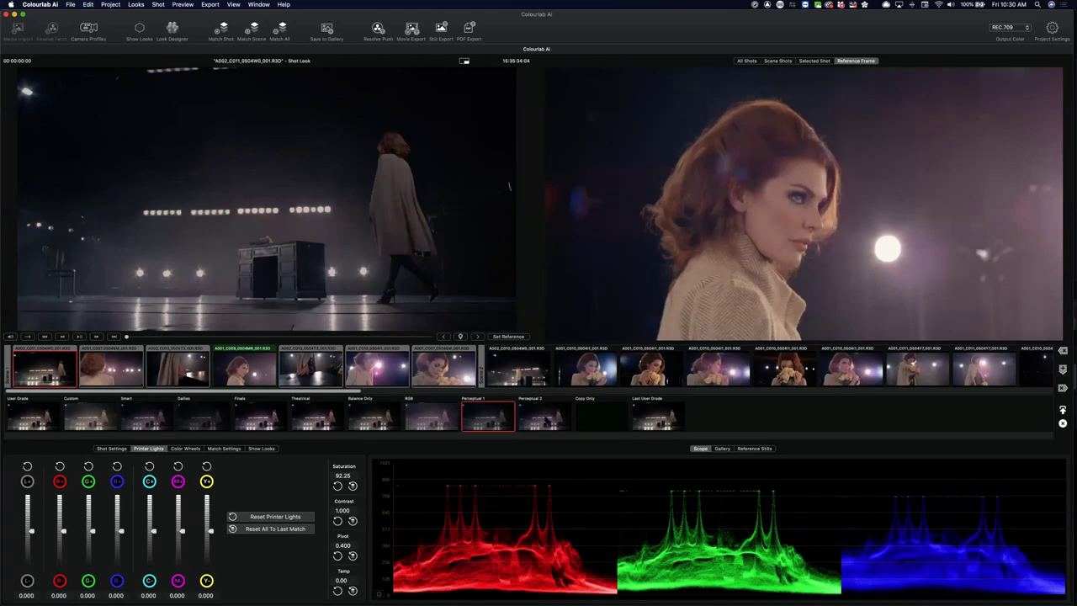
left_click(423, 418)
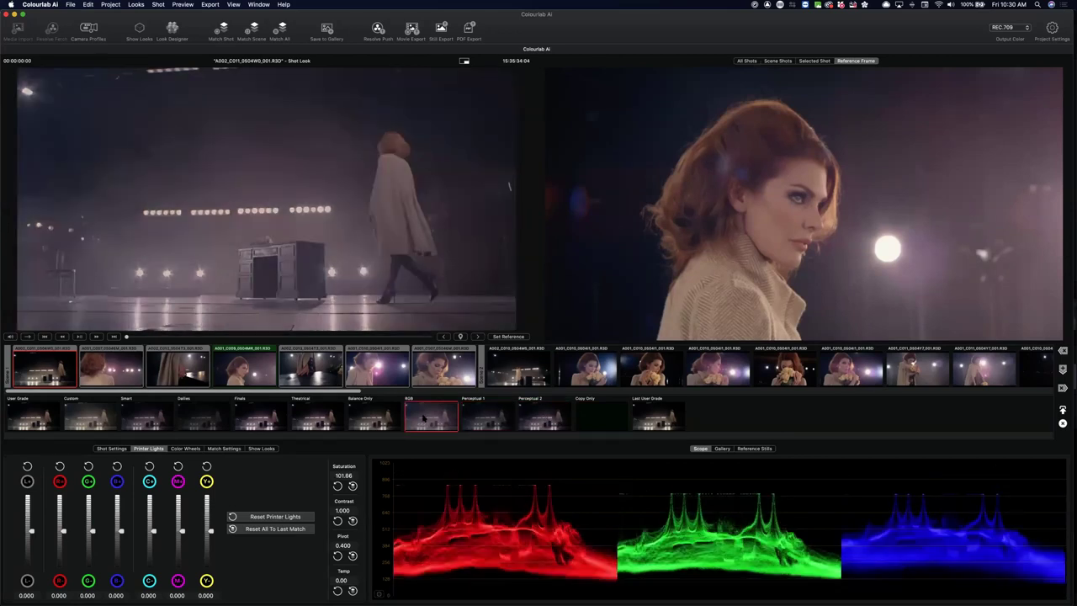
left_click(423, 418)
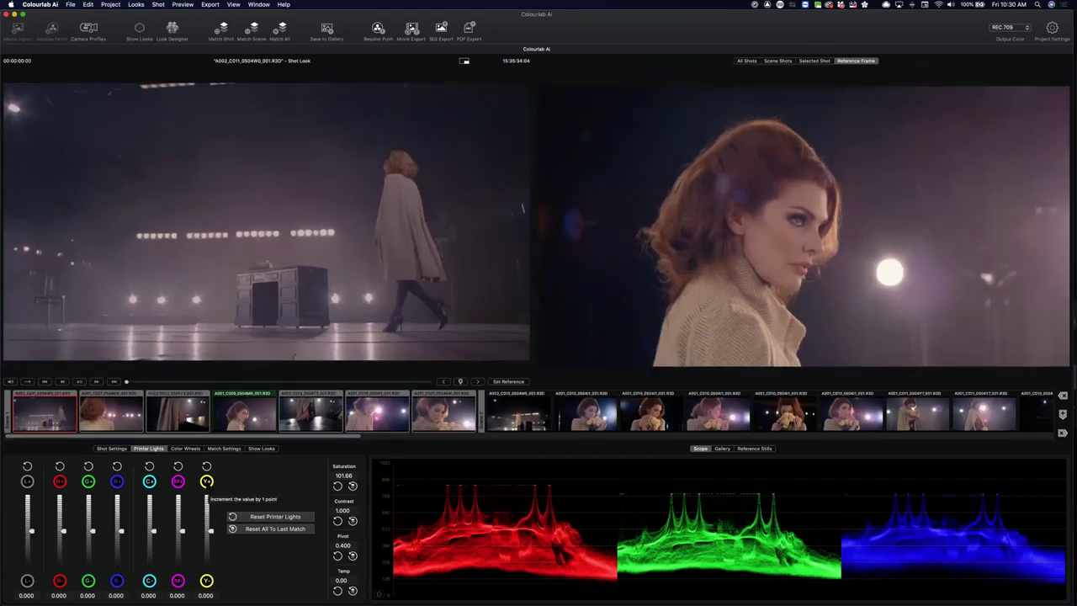
Set the opening wide shot's yellow printer light to 2.000, its luminance printer light to -2.000 and its contrast to 1.085.
left_click(206, 481)
left_click(207, 481)
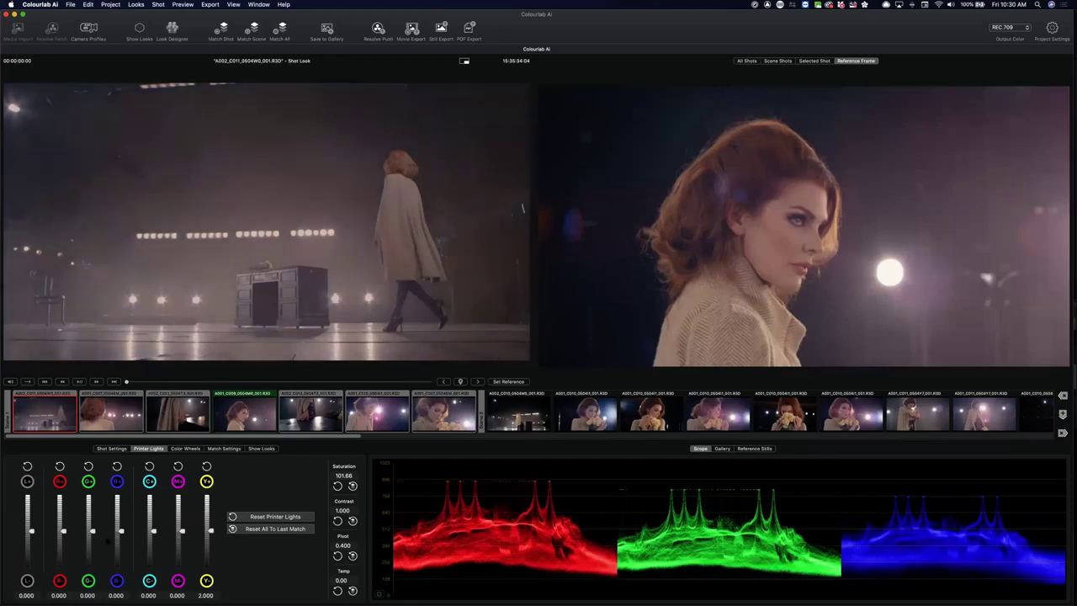
left_click(27, 580)
left_click(27, 580)
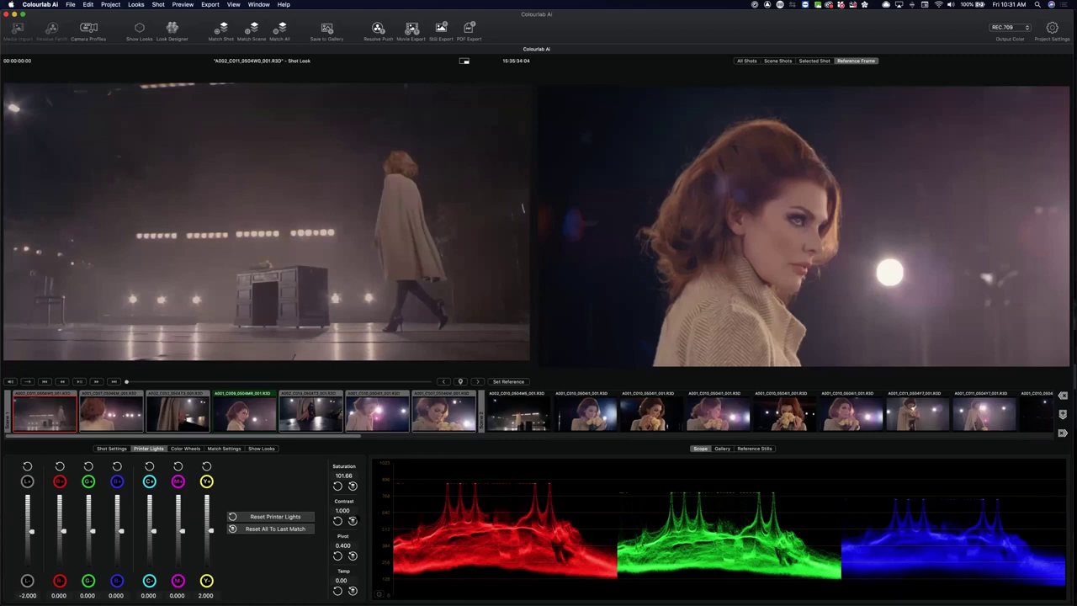
left_click_drag(343, 513, 354, 513)
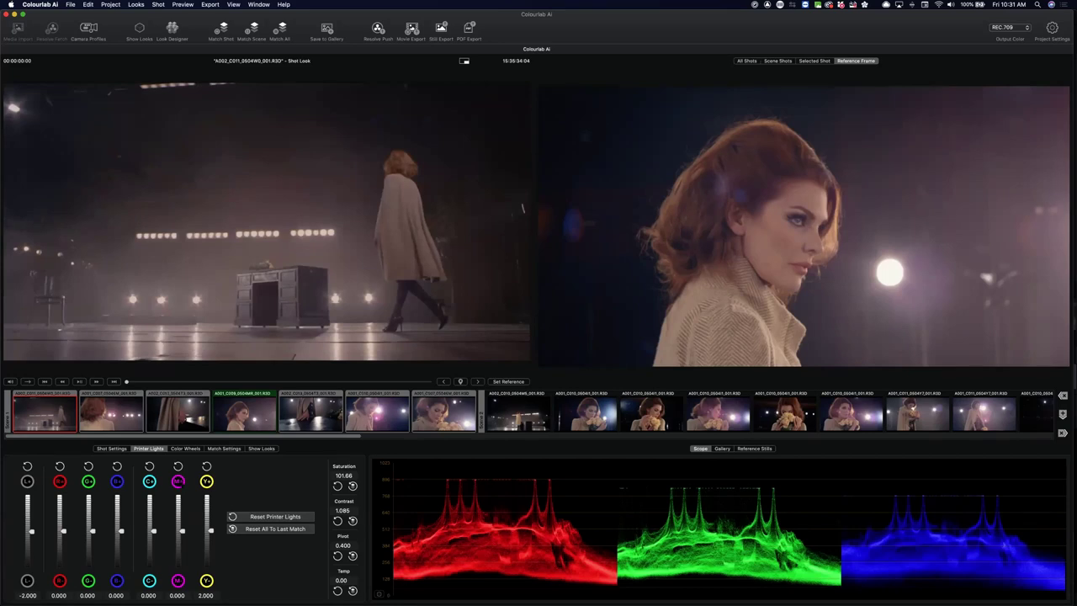
Set the luminance printer light to 3.000 on both A002_C013 hand close-ups, the third and fifth shots of the first scene.
left_click(111, 412)
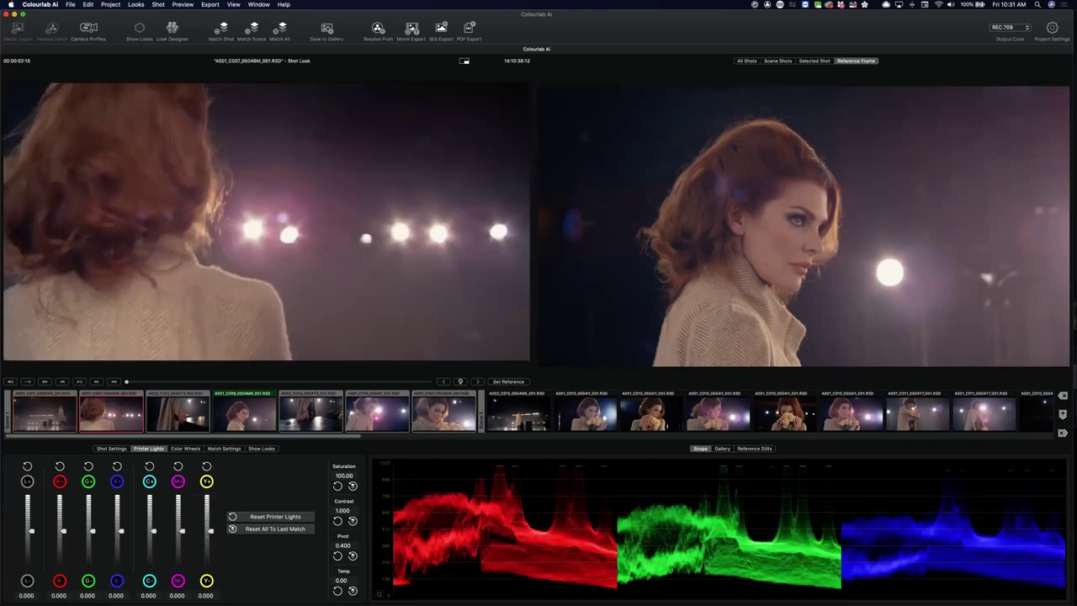
left_click(176, 414)
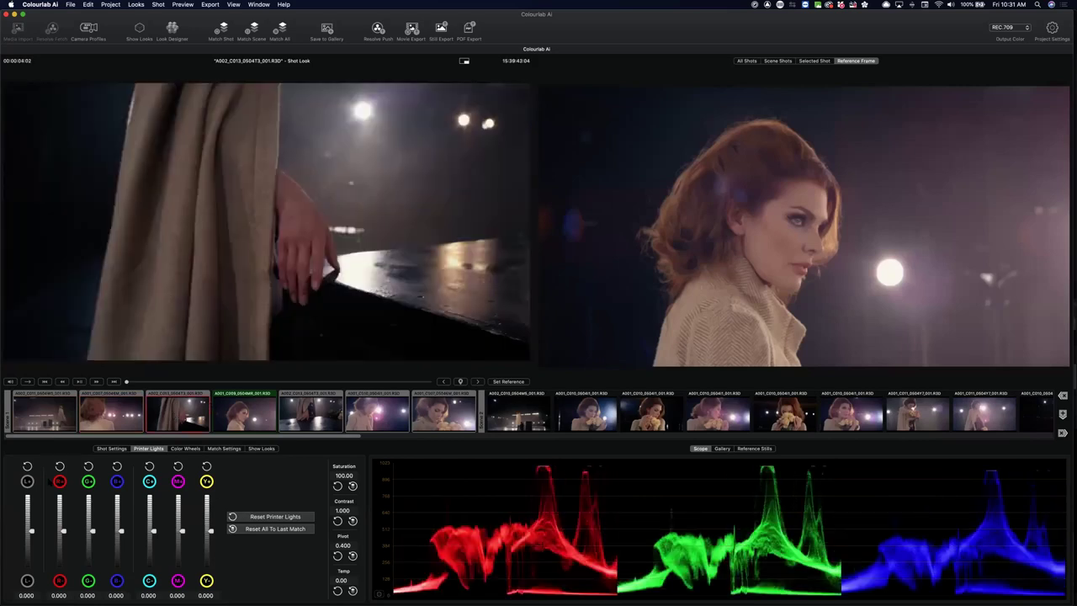
left_click(27, 481)
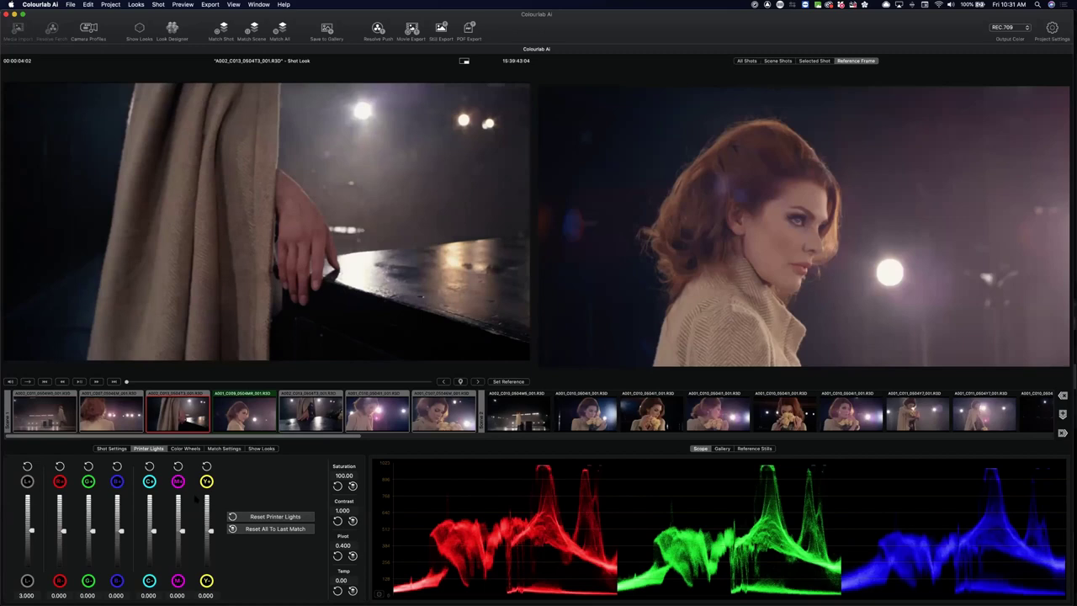
left_click(245, 412)
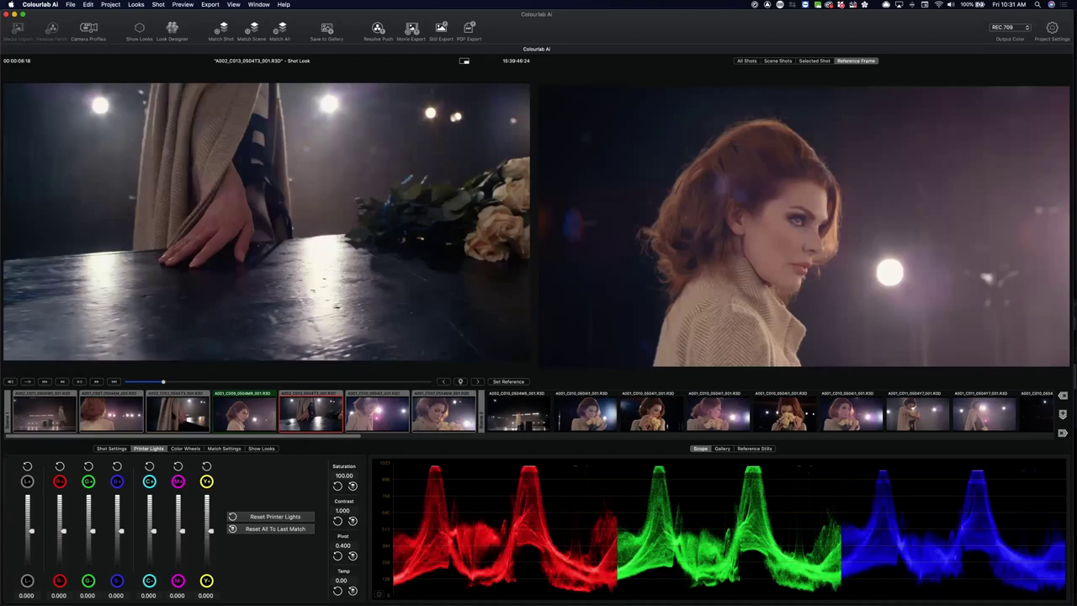
left_click(178, 412)
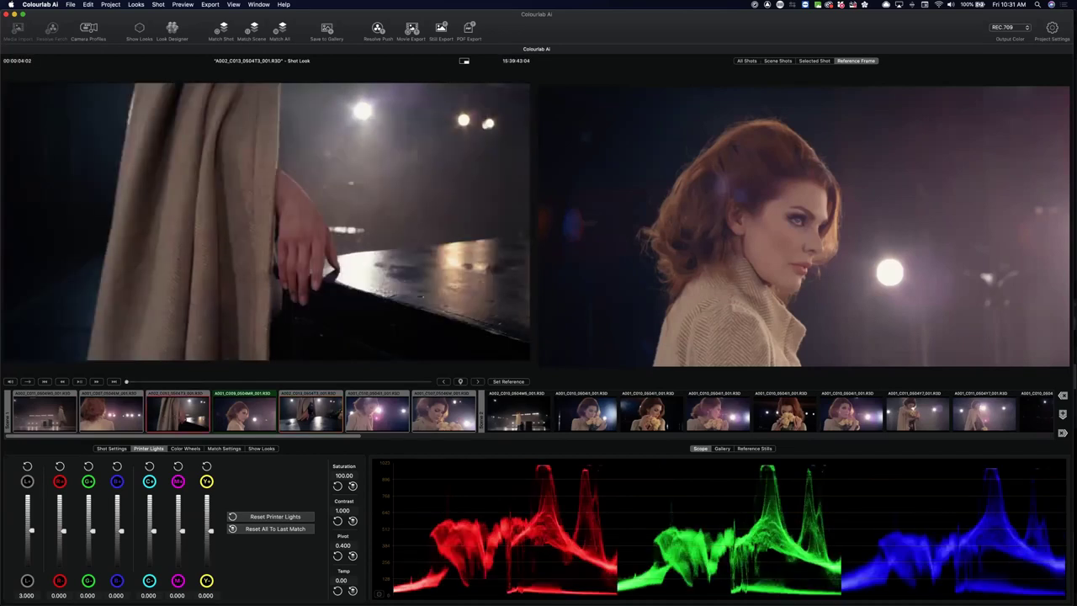
key("space")
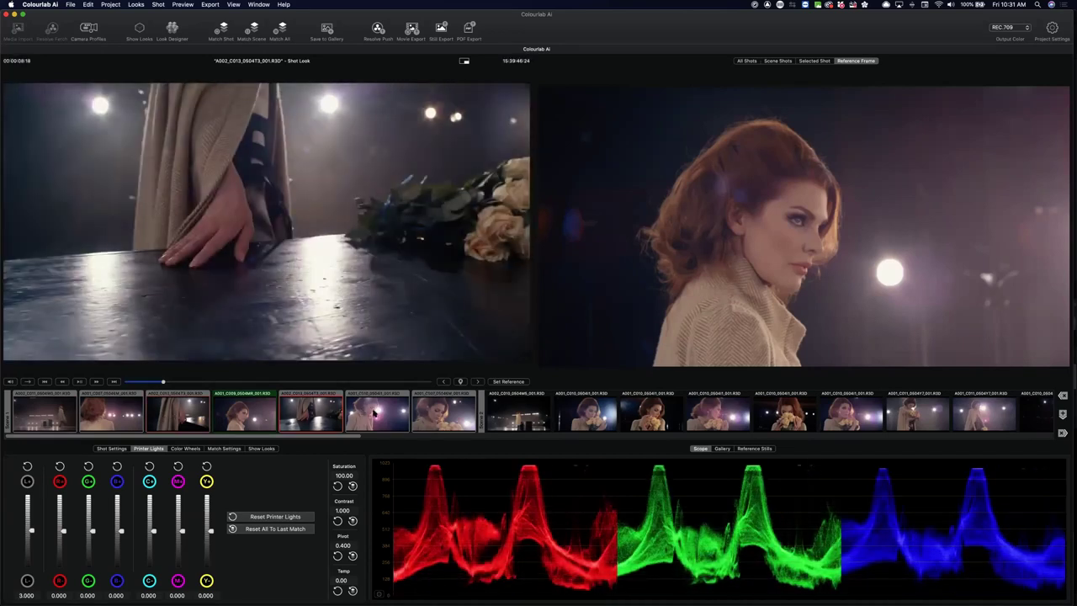
Check the first scene's sixth shot at its Darkest, Brightest and Best To Ref frames, and set its luminance printer light to -4.000.
left_click(379, 412)
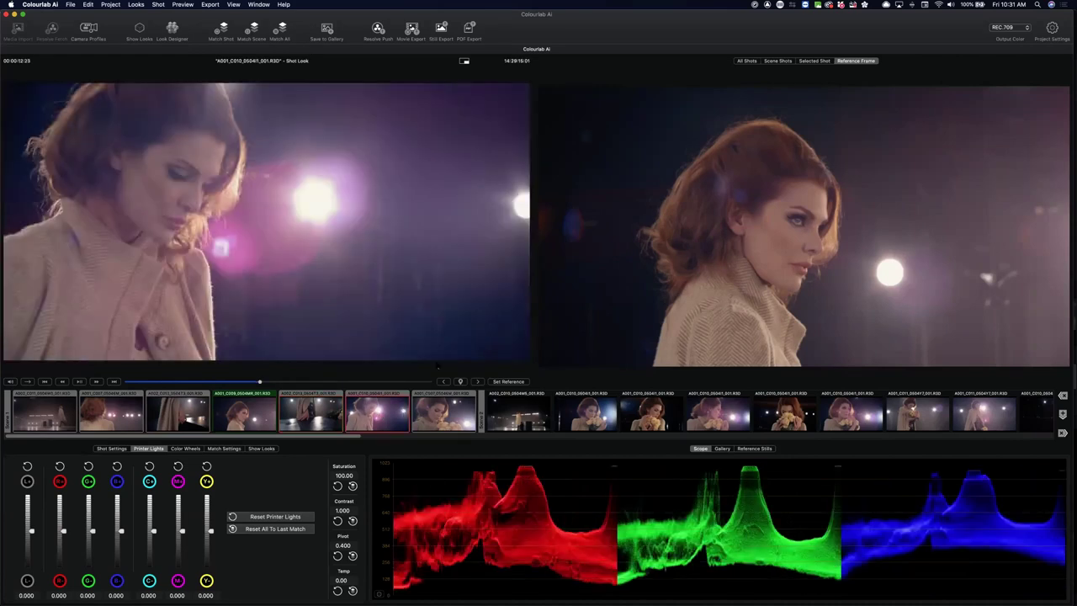
left_click(460, 381)
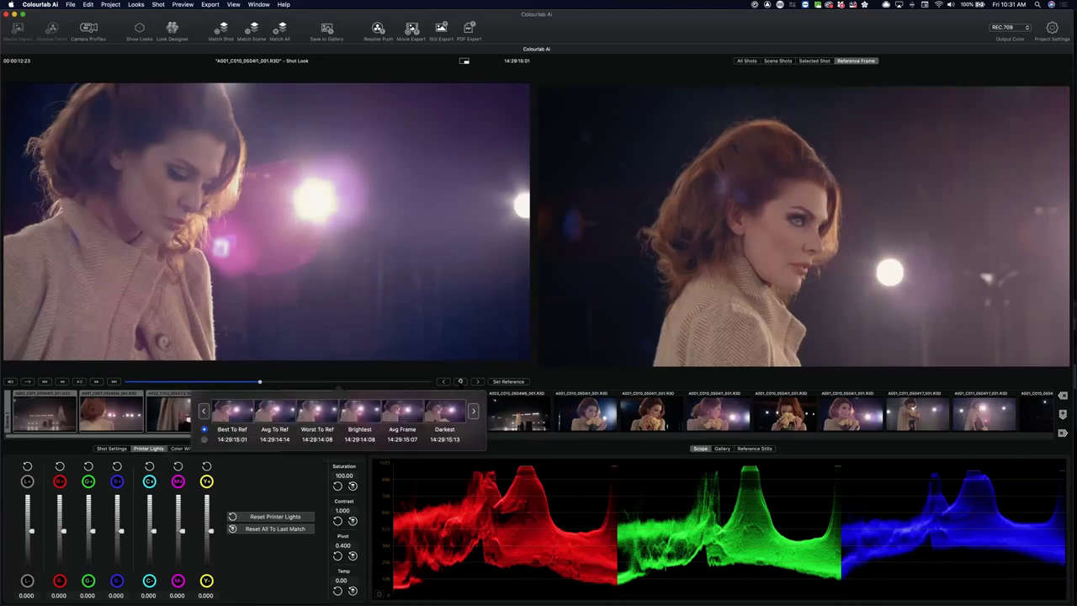
left_click(444, 412)
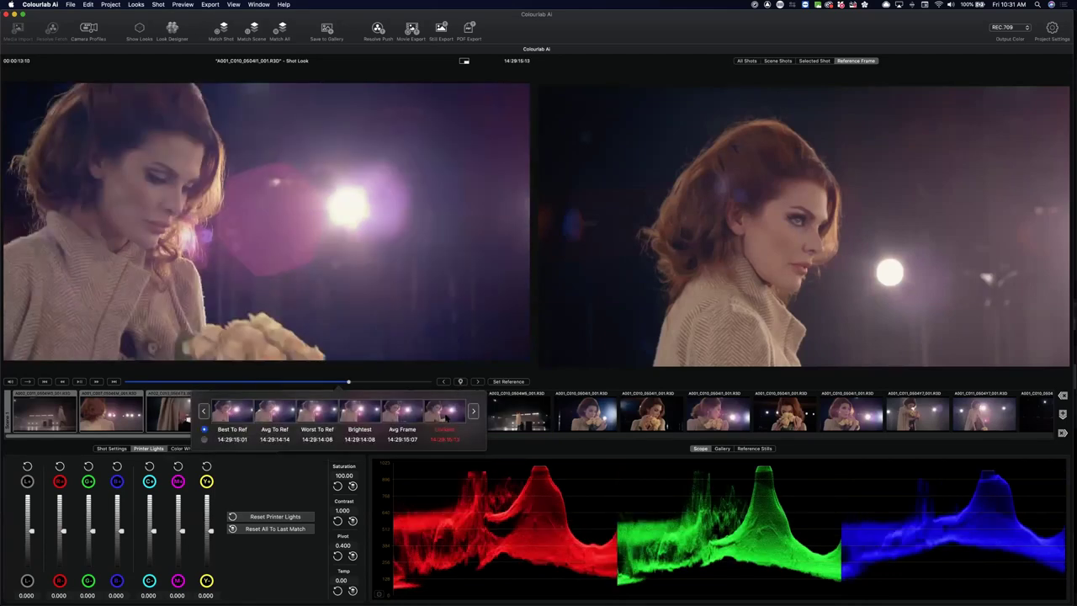
left_click(362, 412)
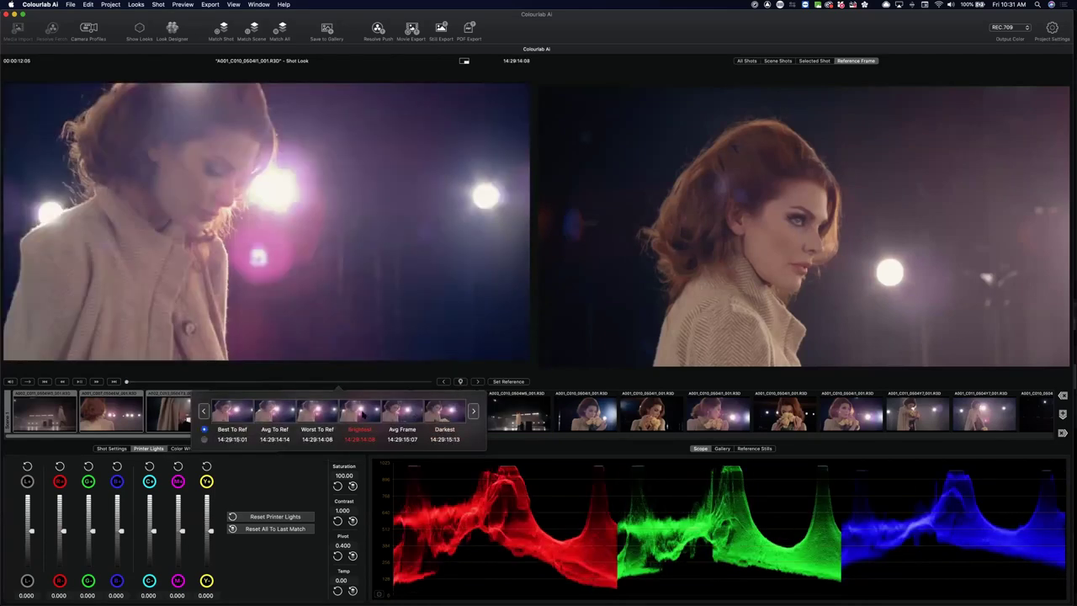
left_click(239, 416)
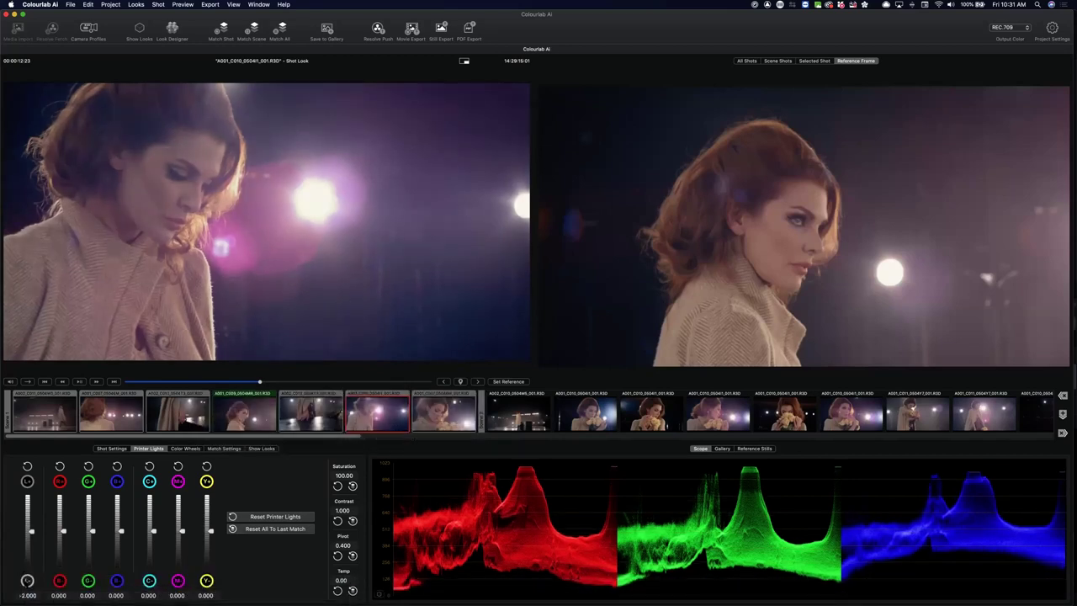
left_click(27, 481)
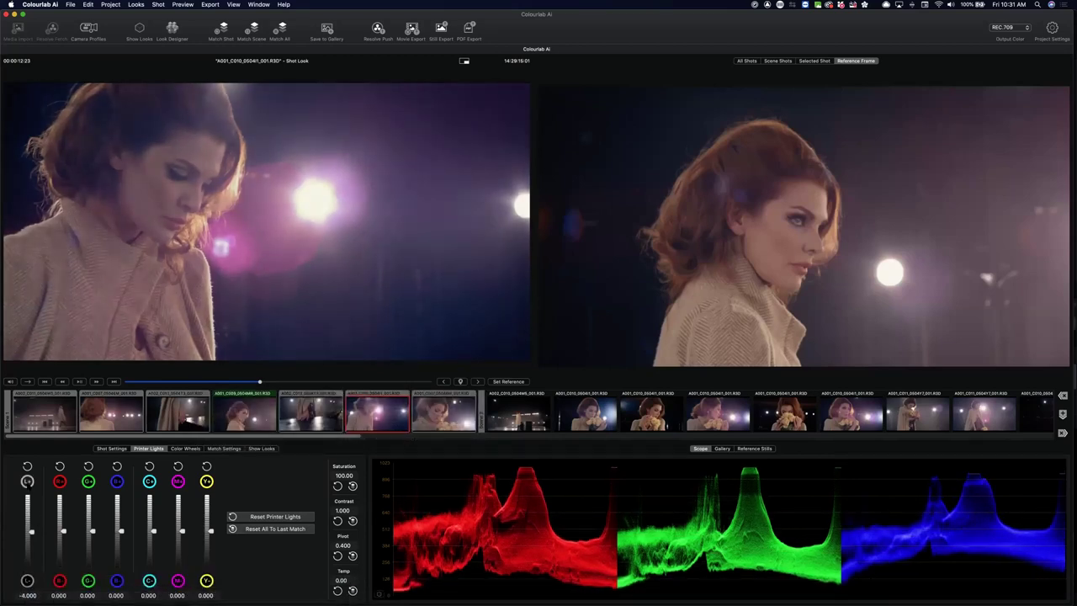
Compare the last shot of the first scene with the first rose close-up of the second scene.
left_click(451, 417)
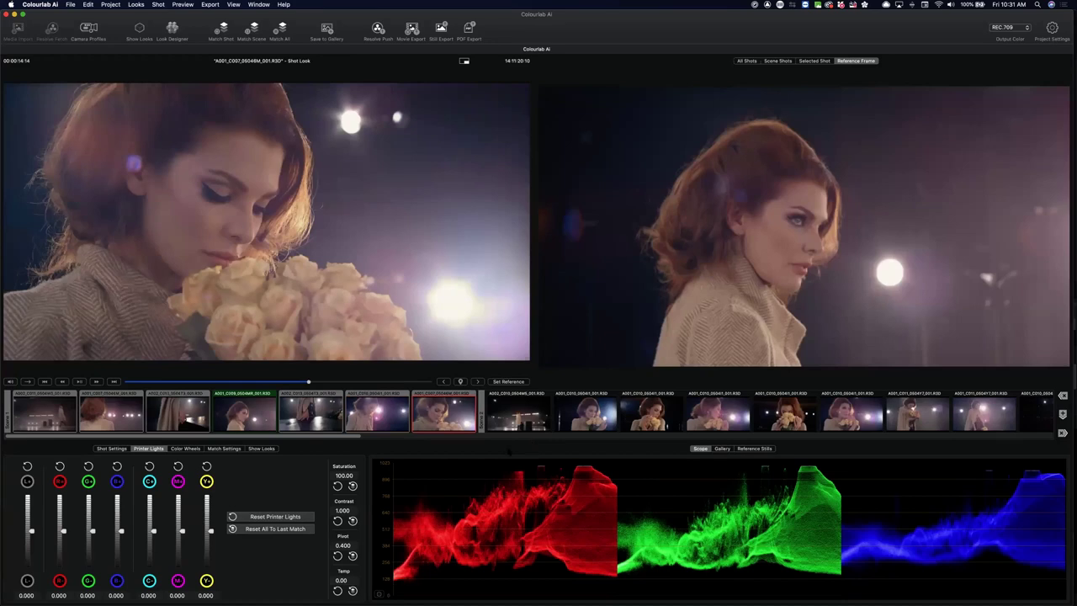
left_click_drag(380, 440, 472, 455)
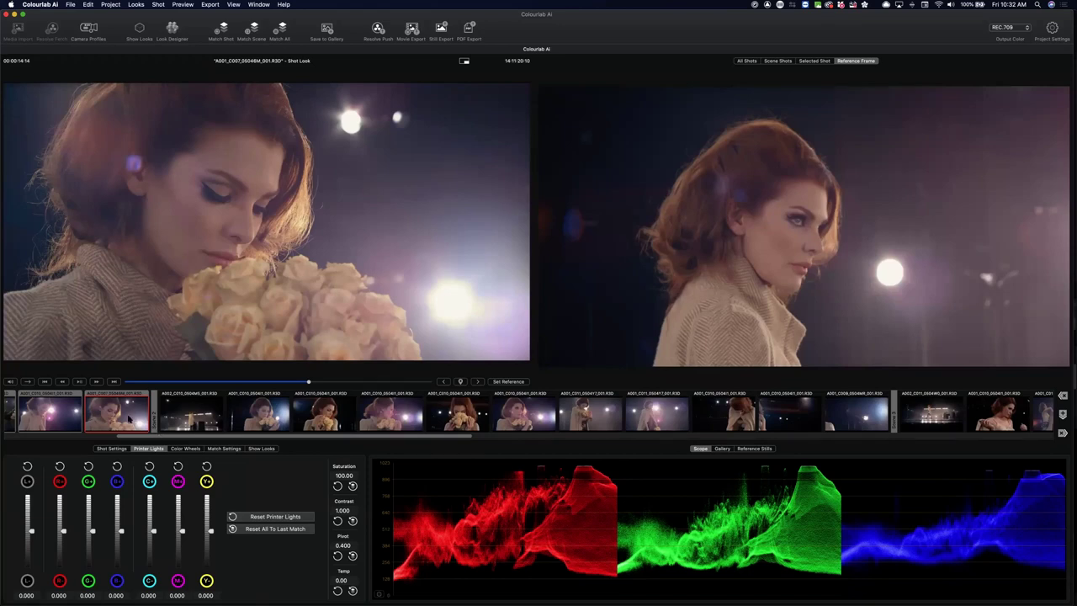
left_click(271, 418)
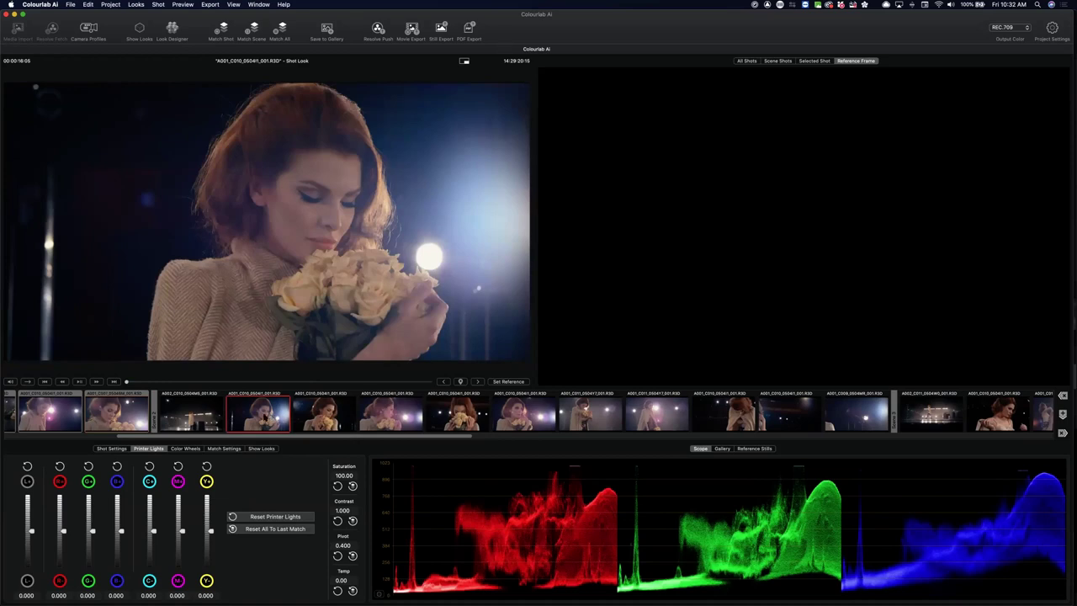
left_click(141, 420)
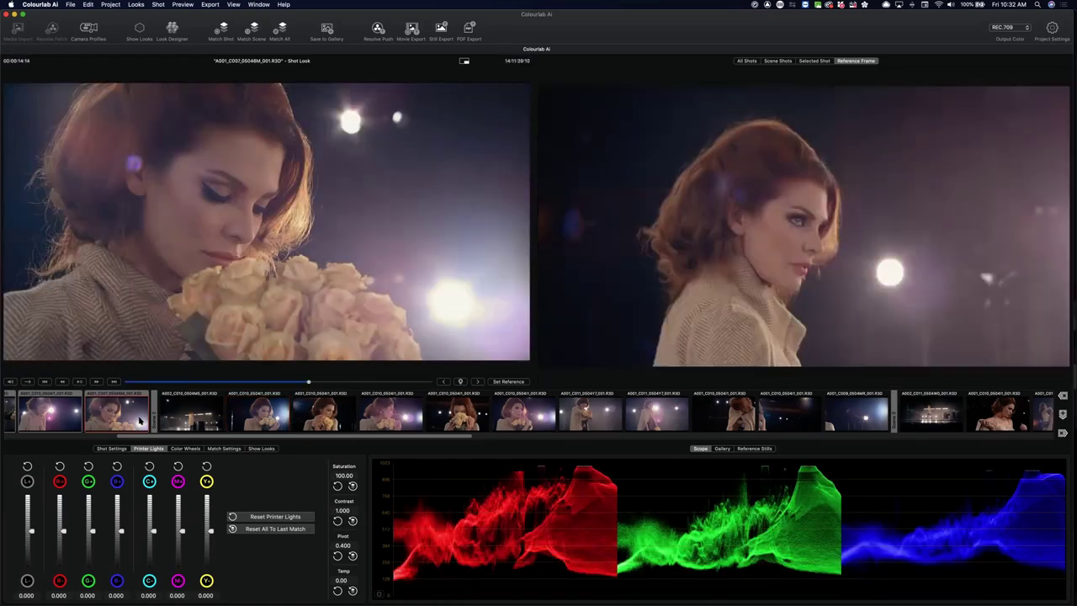
left_click(263, 419)
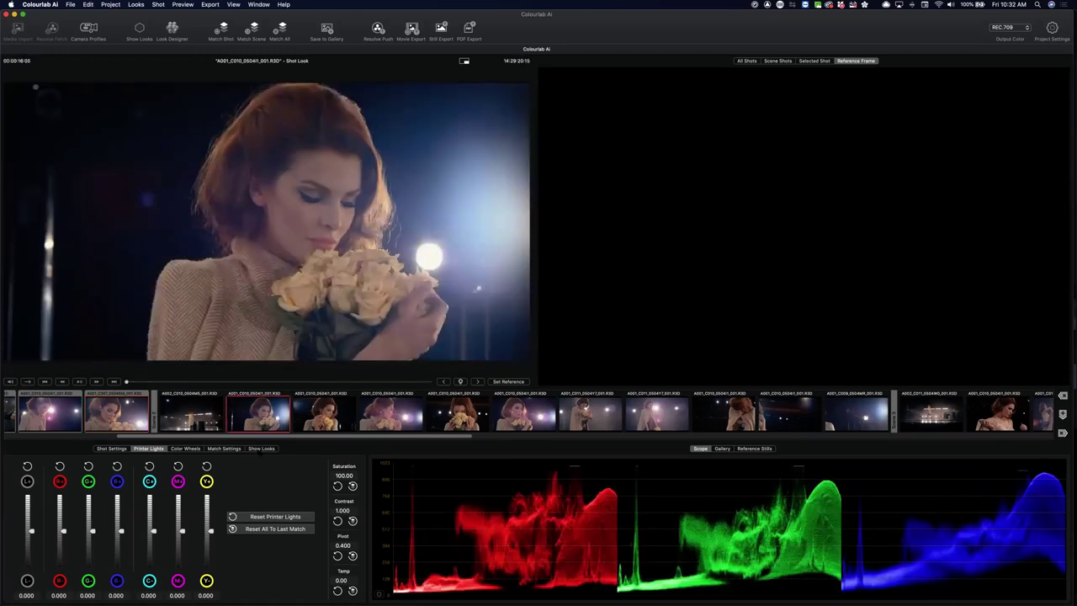
left_click(261, 448)
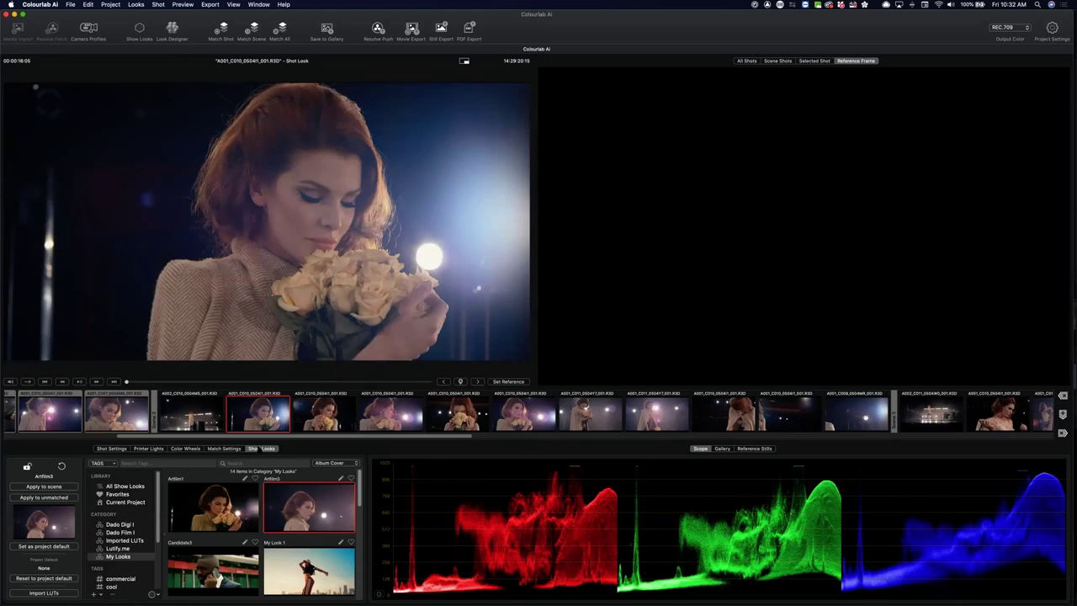
left_click(136, 418)
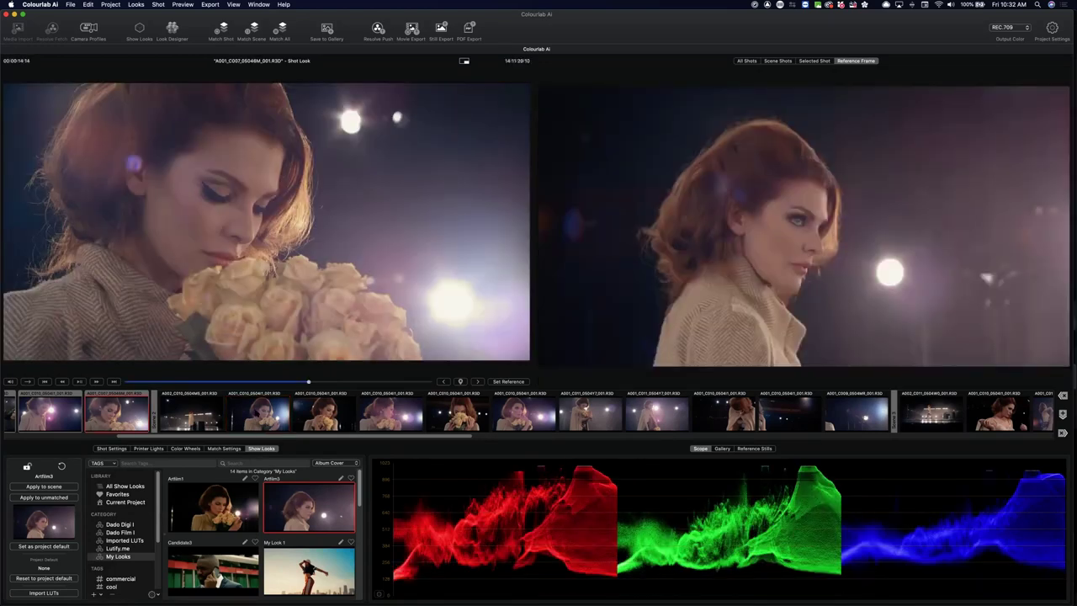
Match the second scene's first rose close-up using the currently previewed shot, and make it the reference for matching that scene.
right_click(257, 407)
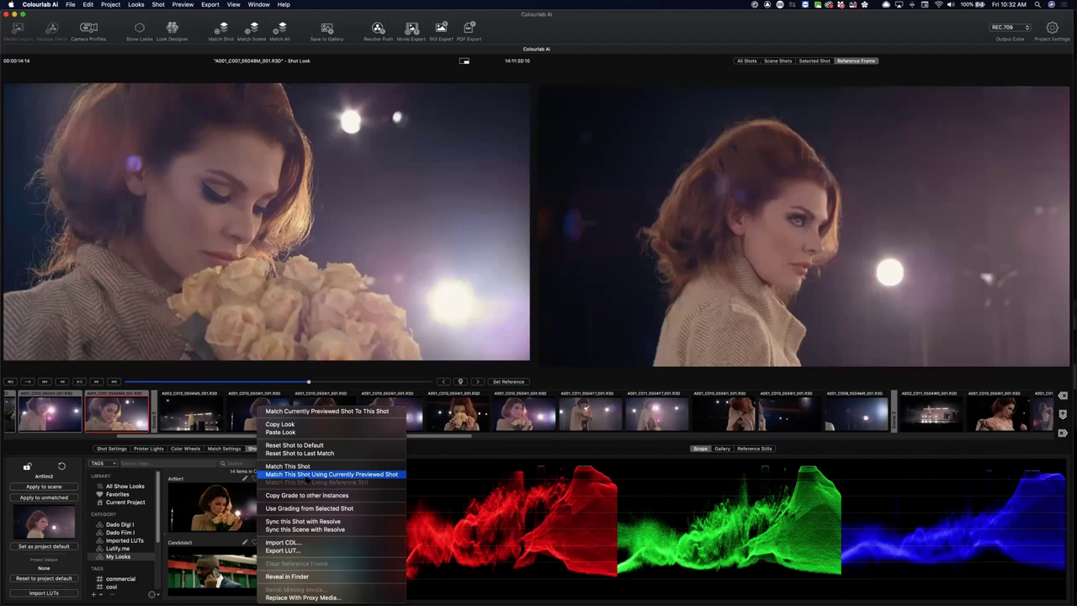
left_click(307, 474)
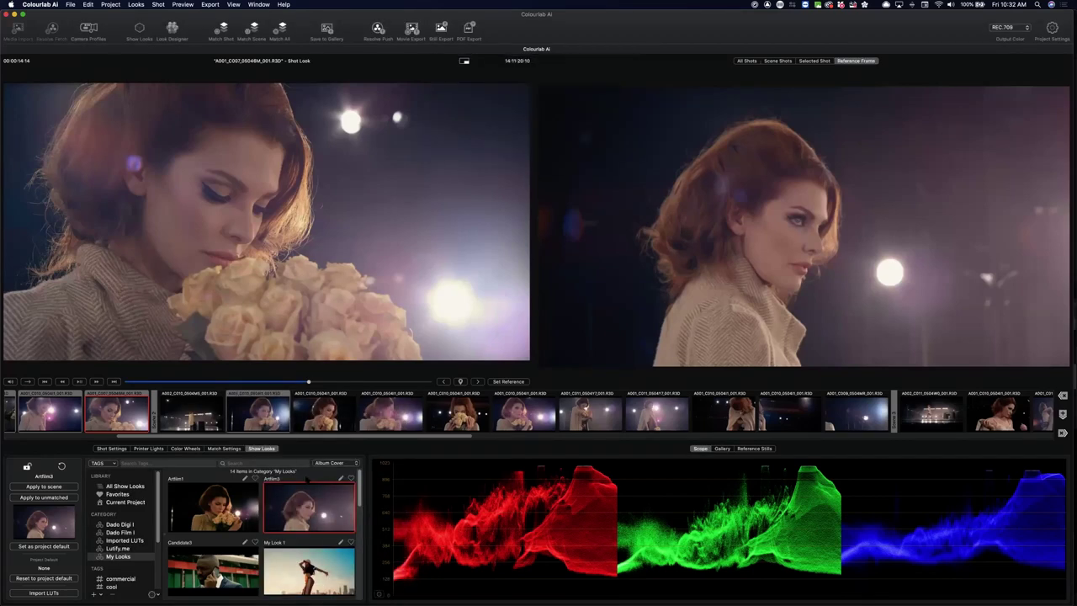
mouse_move(307, 479)
left_click(257, 412)
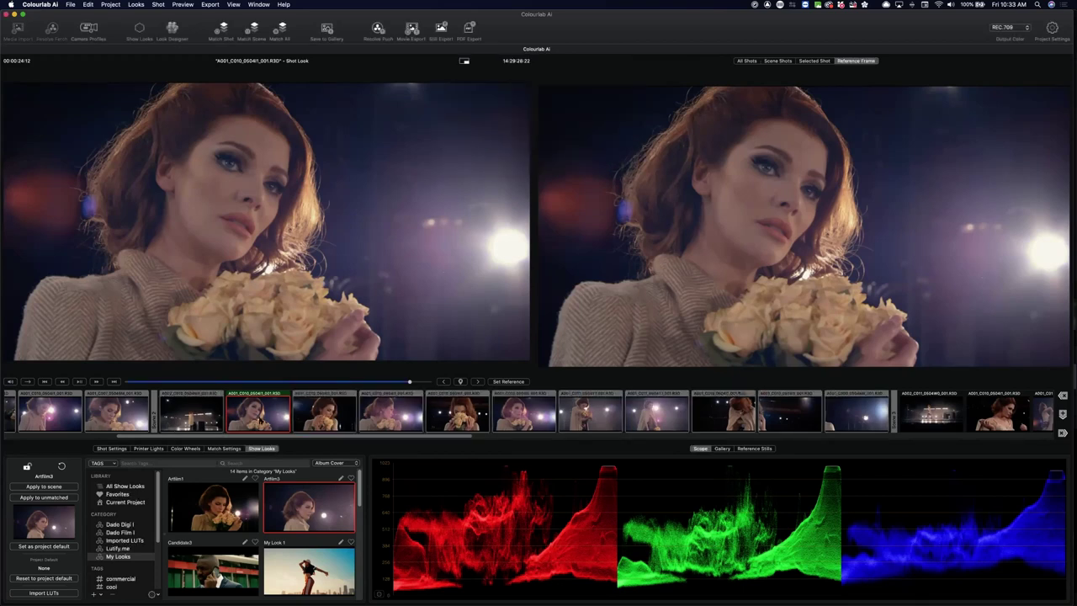
Review the match variants of the second scene's opening wide shot and set its yellow printer light to 1.000.
left_click(193, 414)
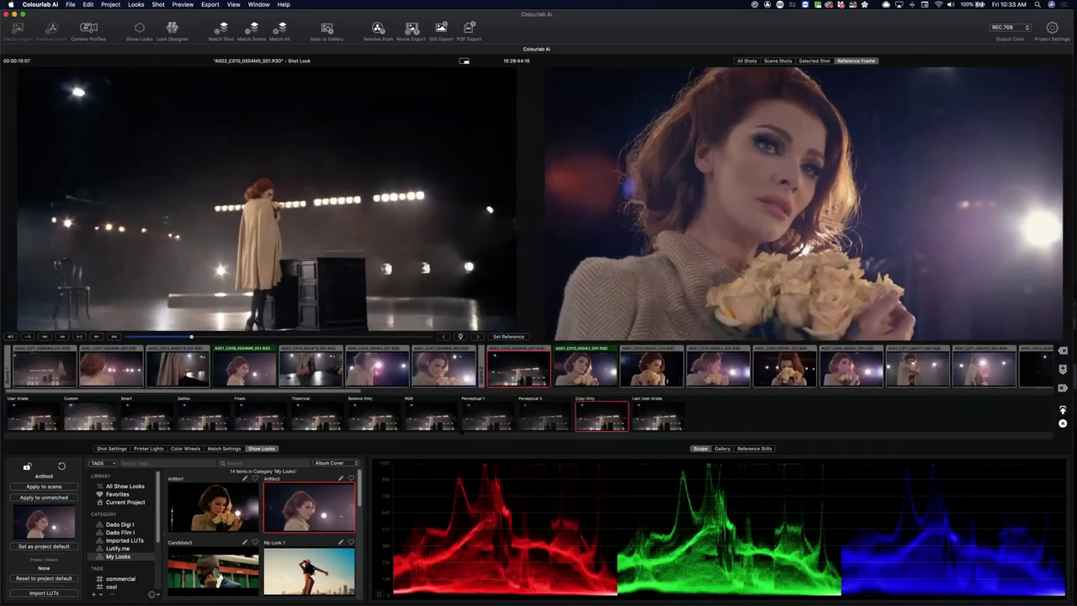
left_click(426, 419)
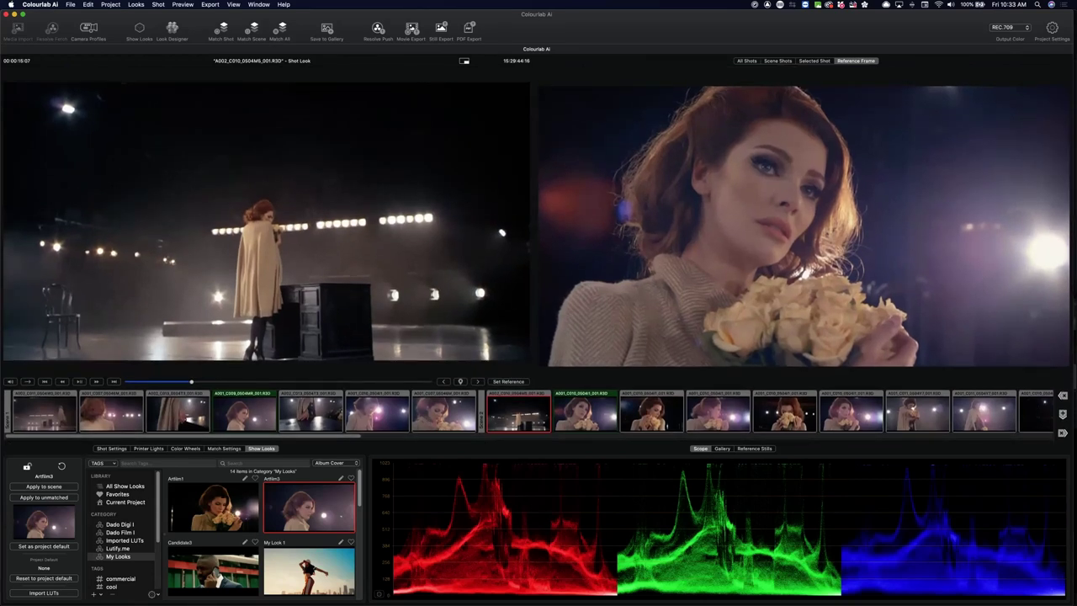
left_click(143, 449)
mouse_move(208, 531)
left_mouse_down()
mouse_move(203, 555)
mouse_move(205, 543)
left_mouse_up()
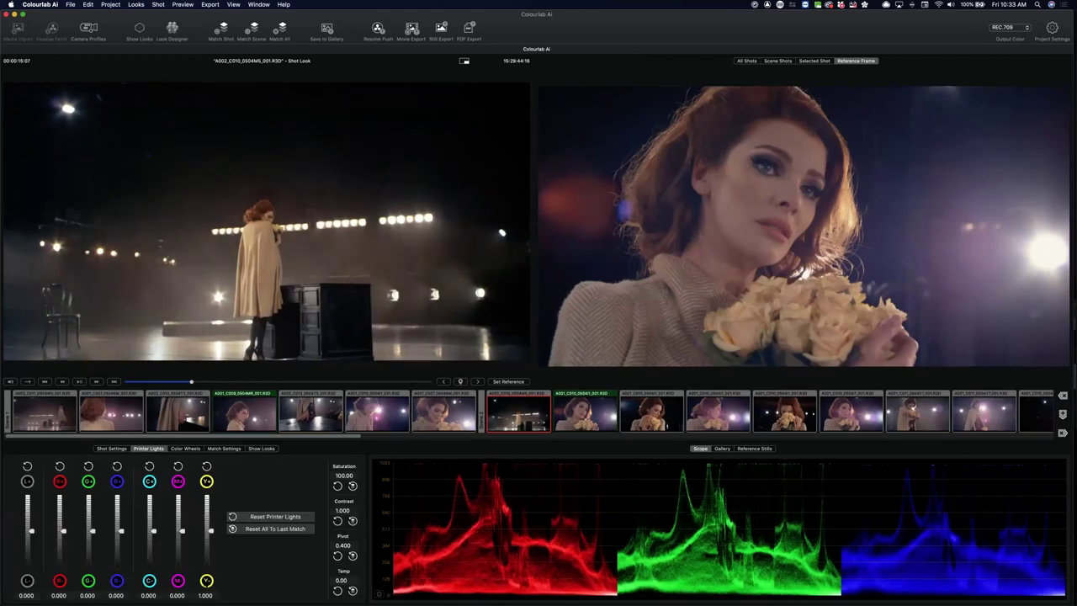
Compare the first scene's last three shots with the second scene's opening wide shot.
left_click(313, 421)
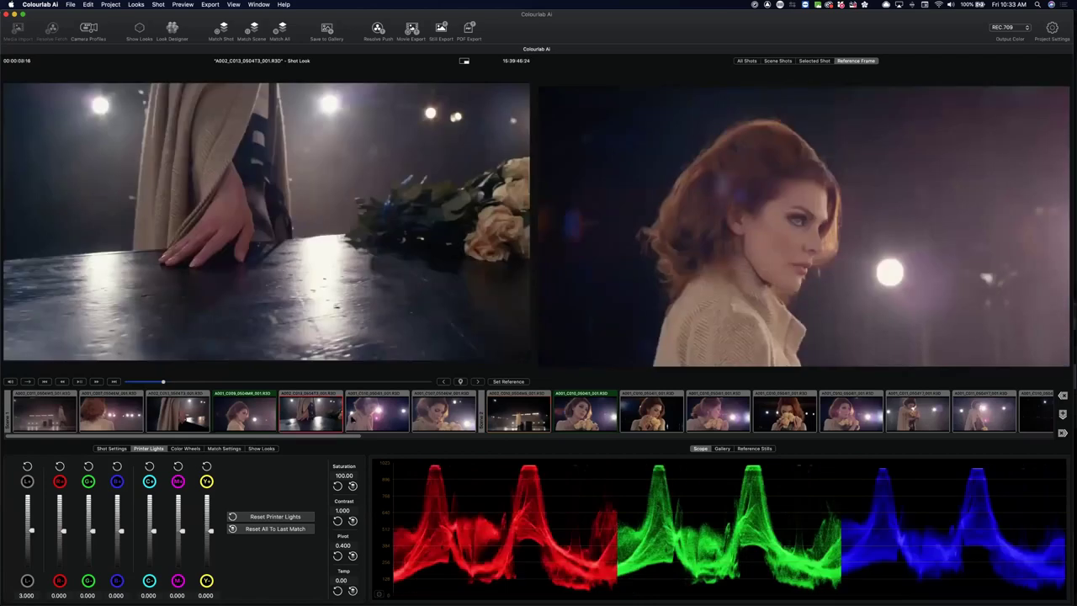
left_click(368, 415)
left_click(454, 420)
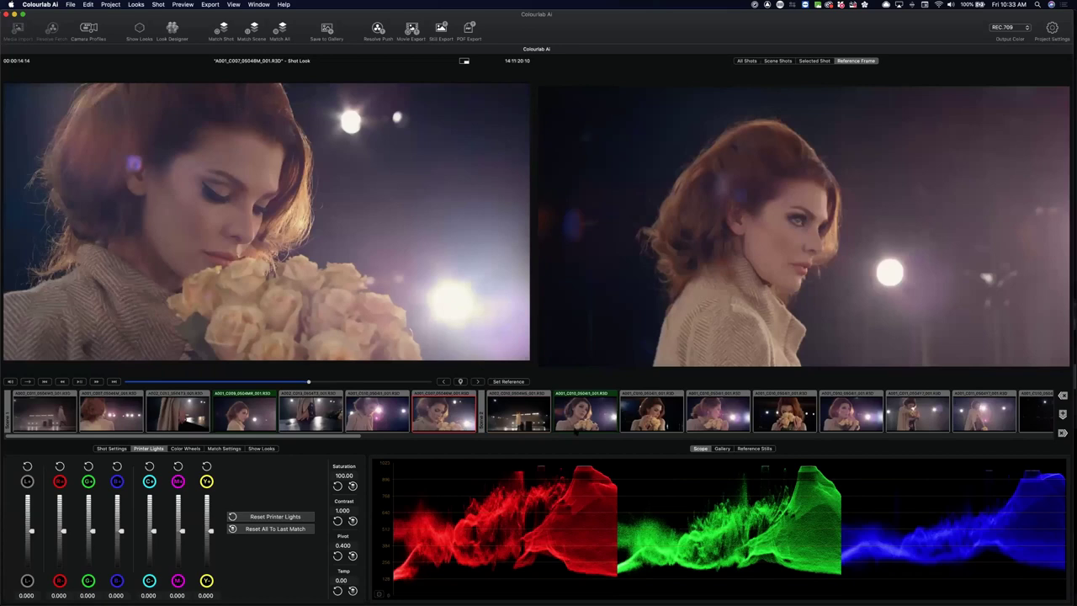
left_click(519, 413)
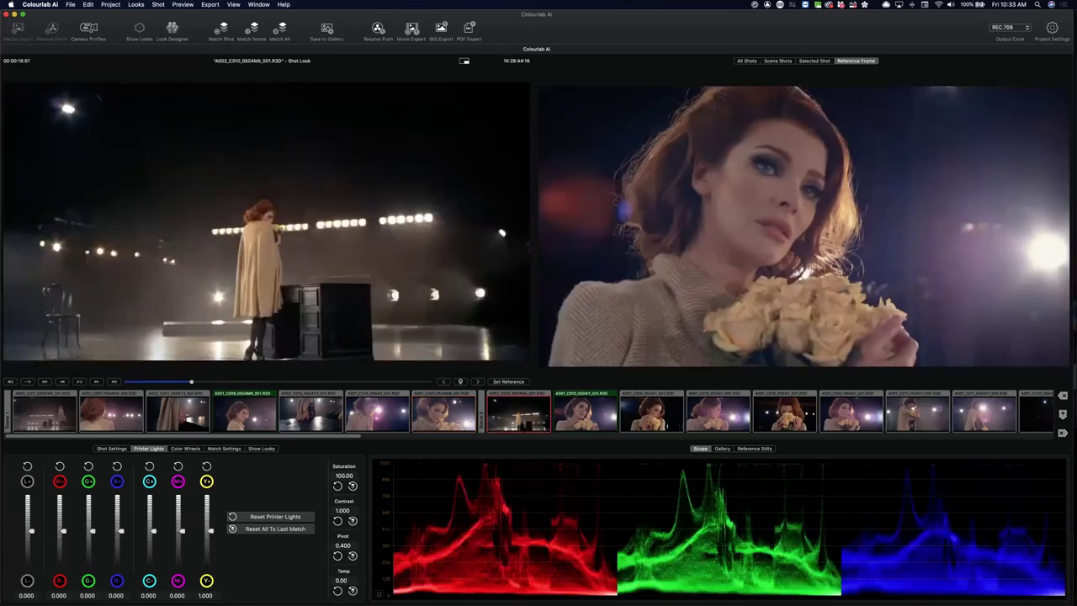
Set the overall lightness printer light of the second scene's opening wide shot to 2.000.
scroll(528, 413, "right", 5)
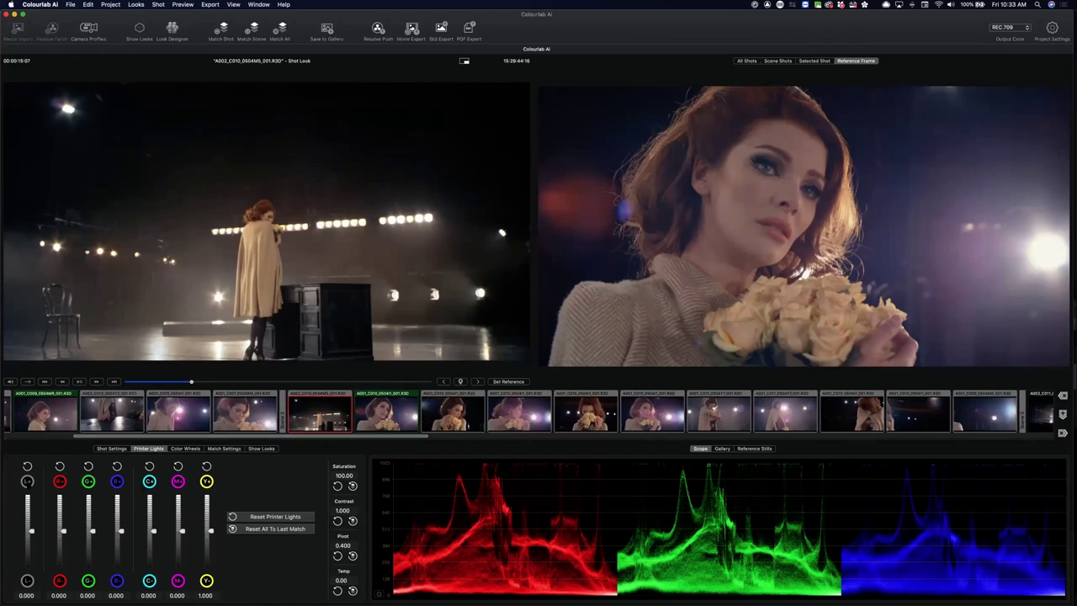
scroll(27, 481, "up", 2)
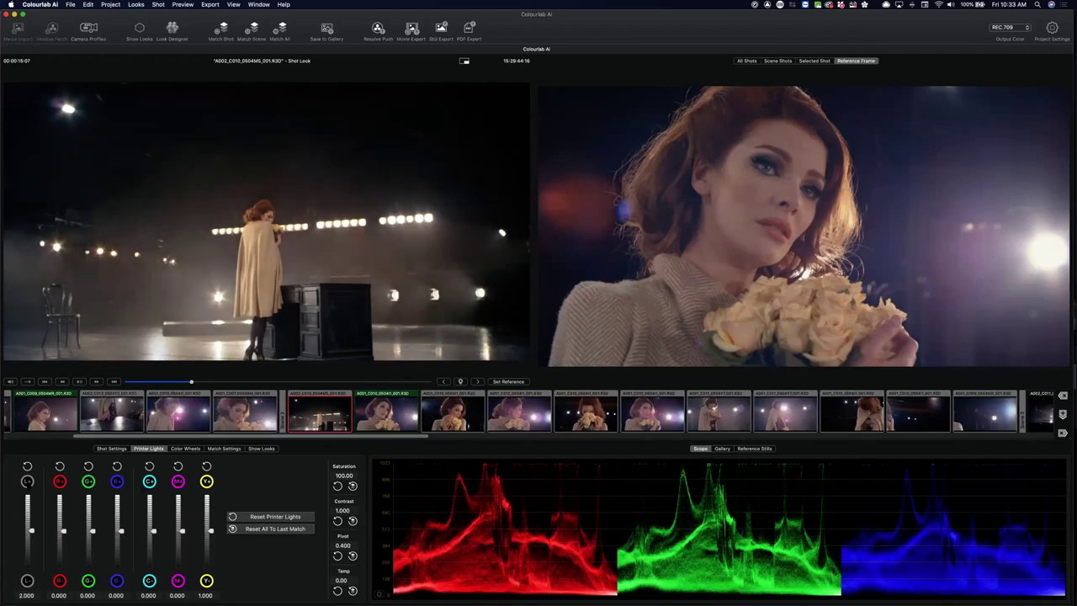
Compare the Darkest and Best To Ref frames of the second scene's third shot, the dark profile close-up with roses.
left_click(452, 412)
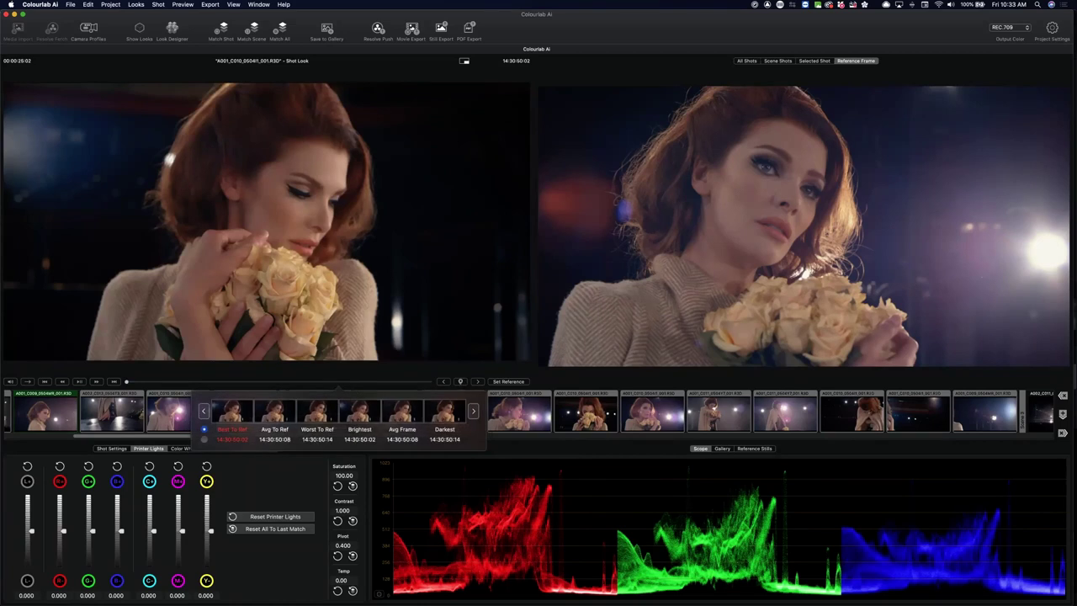
left_click(444, 417)
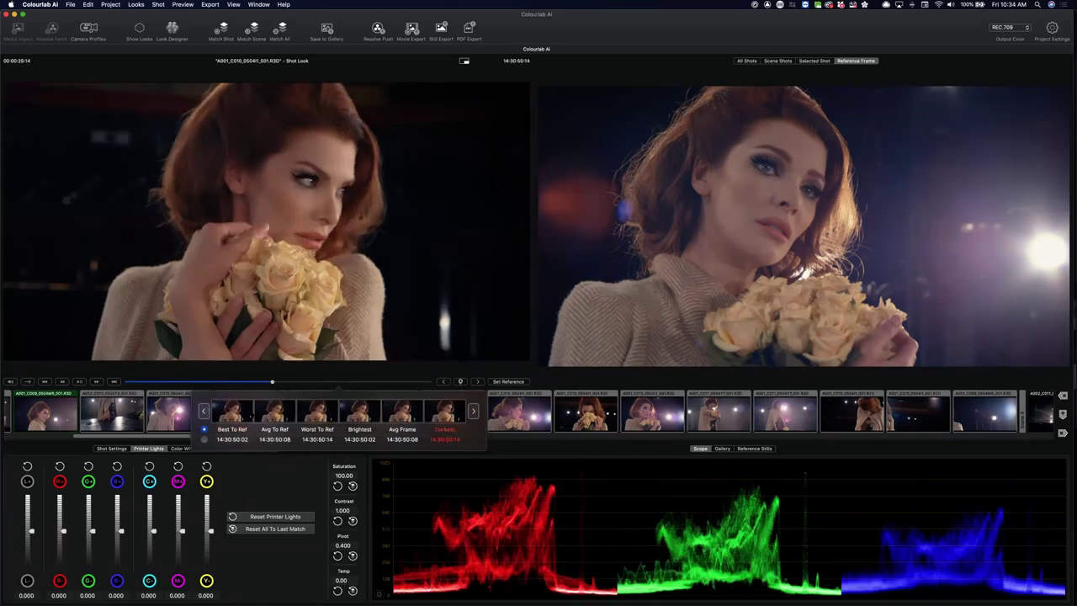
key("Right")
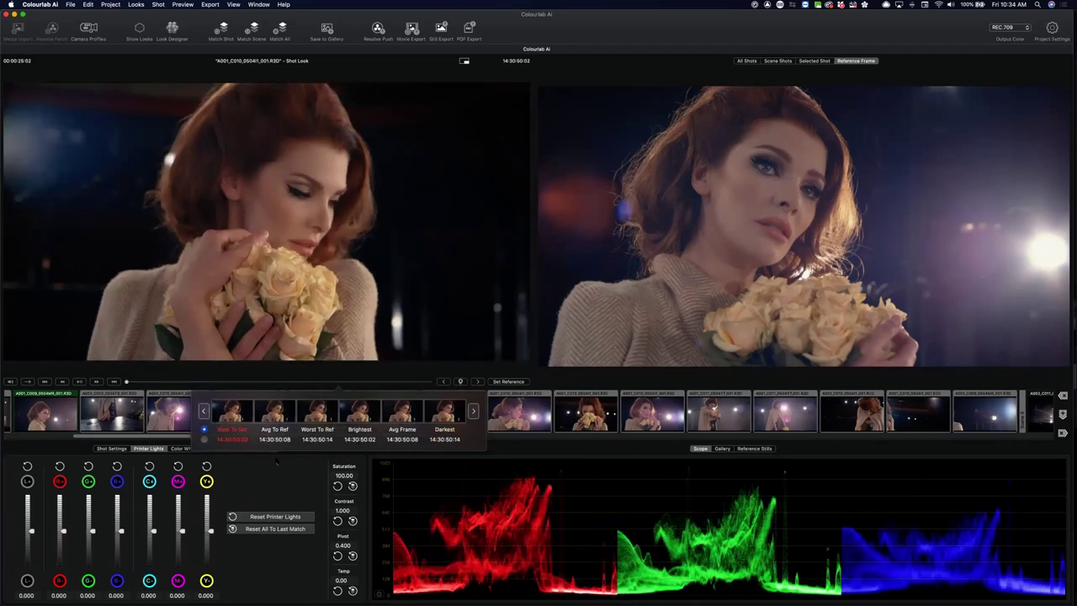
Set the dark profile close-up's overall lightness printer light to 6.000 and lower its temperature.
left_click(27, 480)
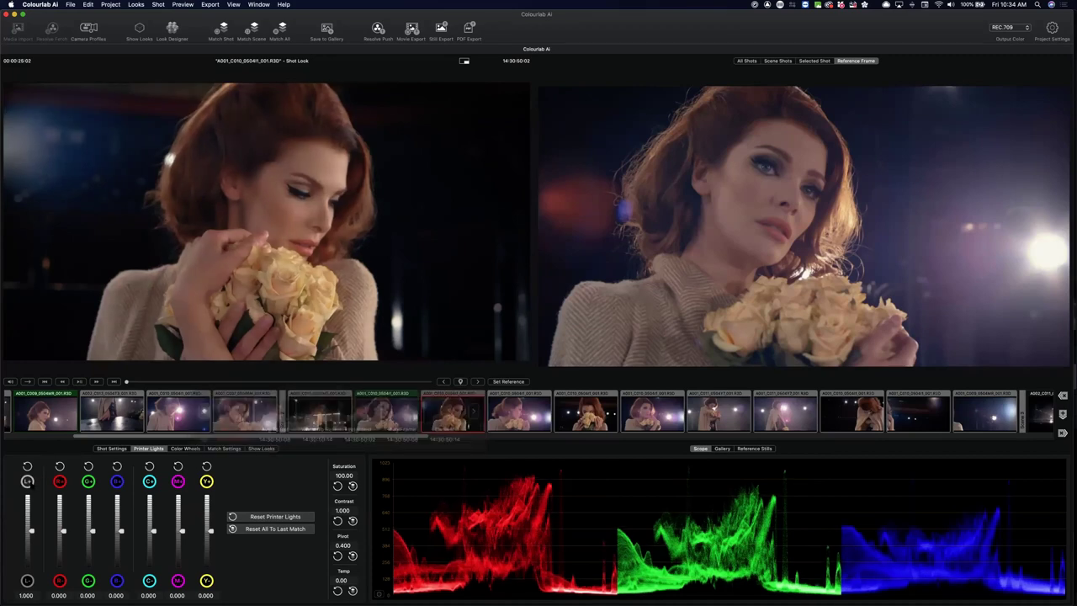
left_click(27, 480)
left_click(27, 481)
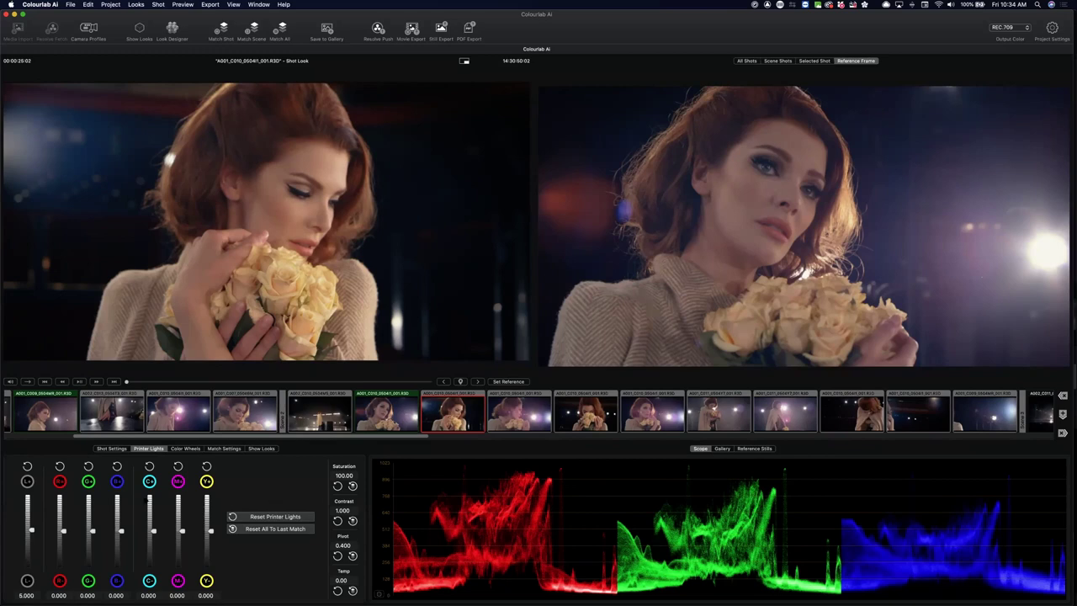
left_click(27, 480)
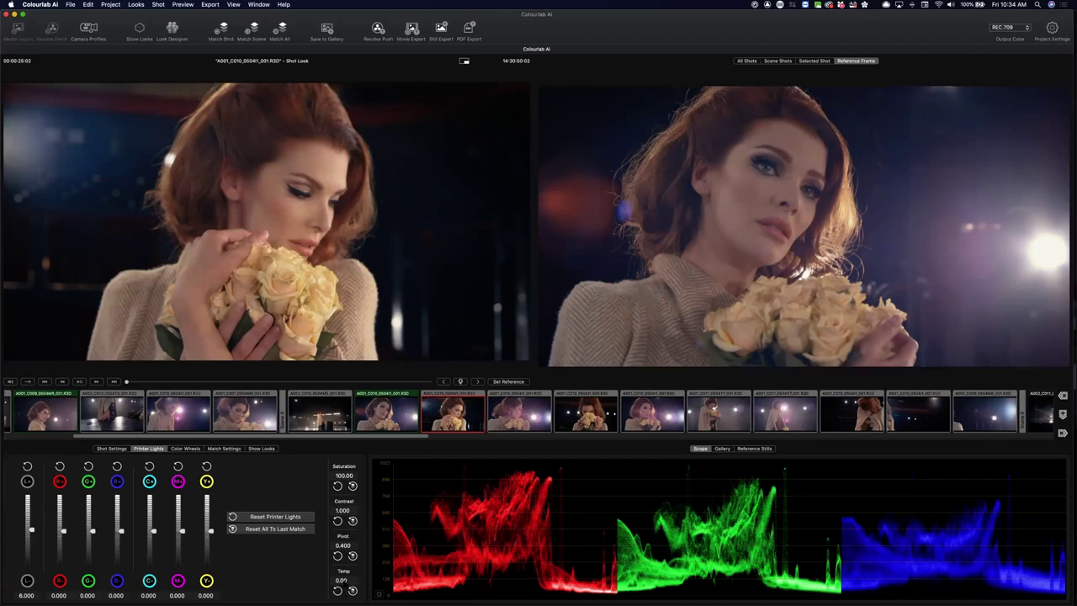
left_click_drag(344, 579, 301, 580)
Set the lightness printer light to 6.000 and the temperature to -37.50 on the shot with roses covering the face.
left_click(523, 418)
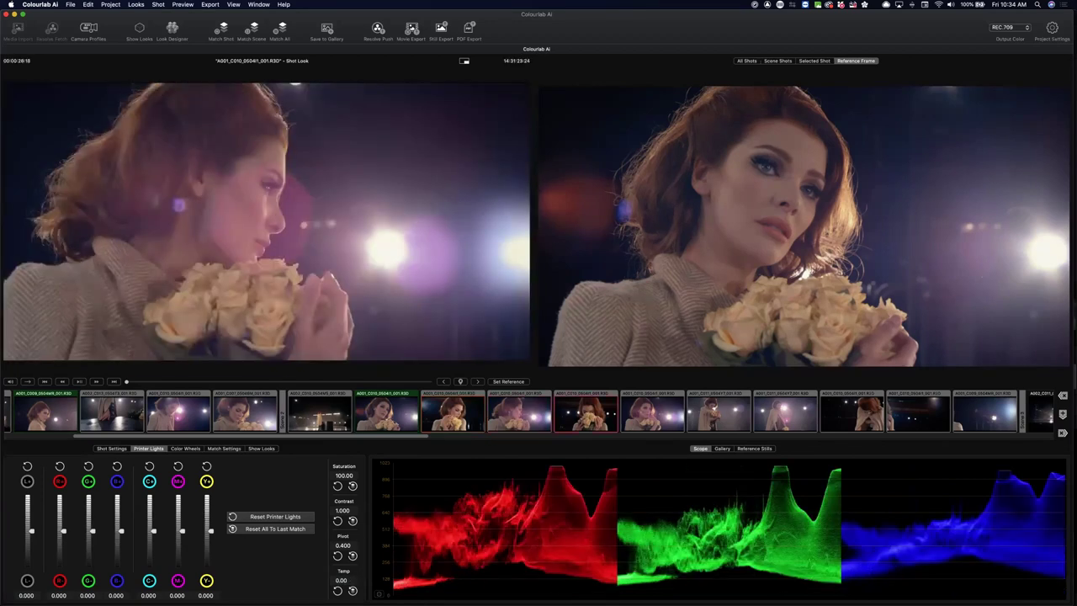
left_click(586, 412)
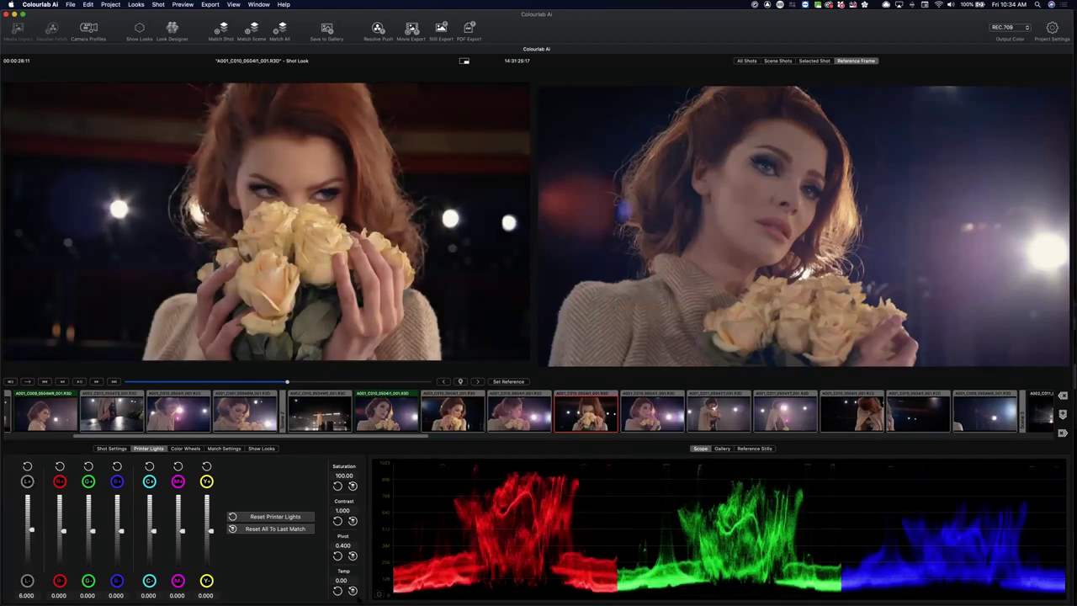
type("-37.50")
scroll(345, 580, "down", 3)
Review the second scene's remaining shots against the reference frame, including the Best To Ref and Darkest frames of the cape medium shot.
left_click(643, 421)
left_click(717, 416)
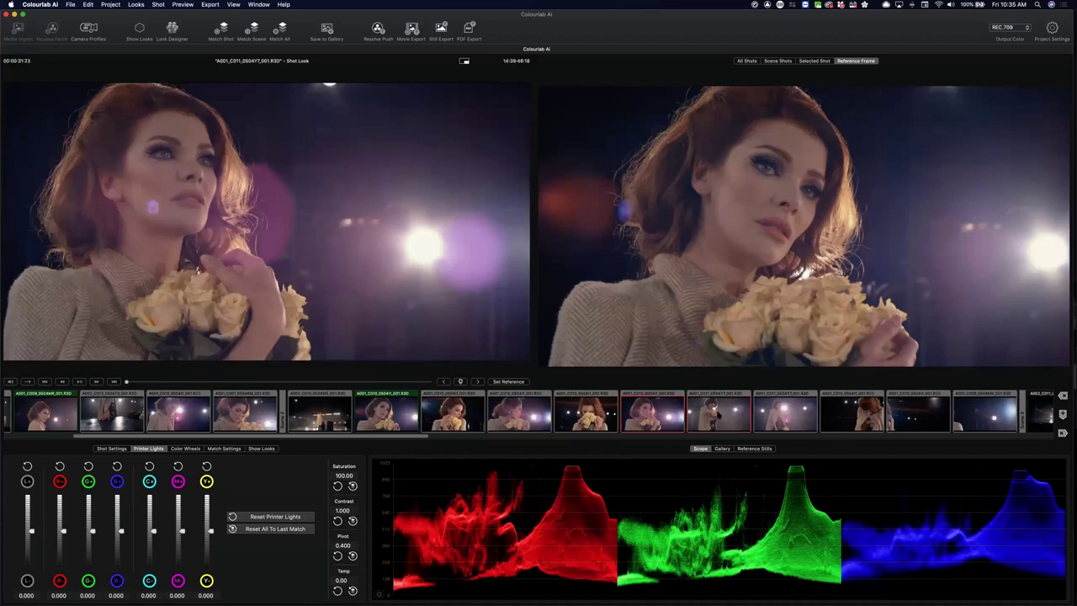
left_click(461, 381)
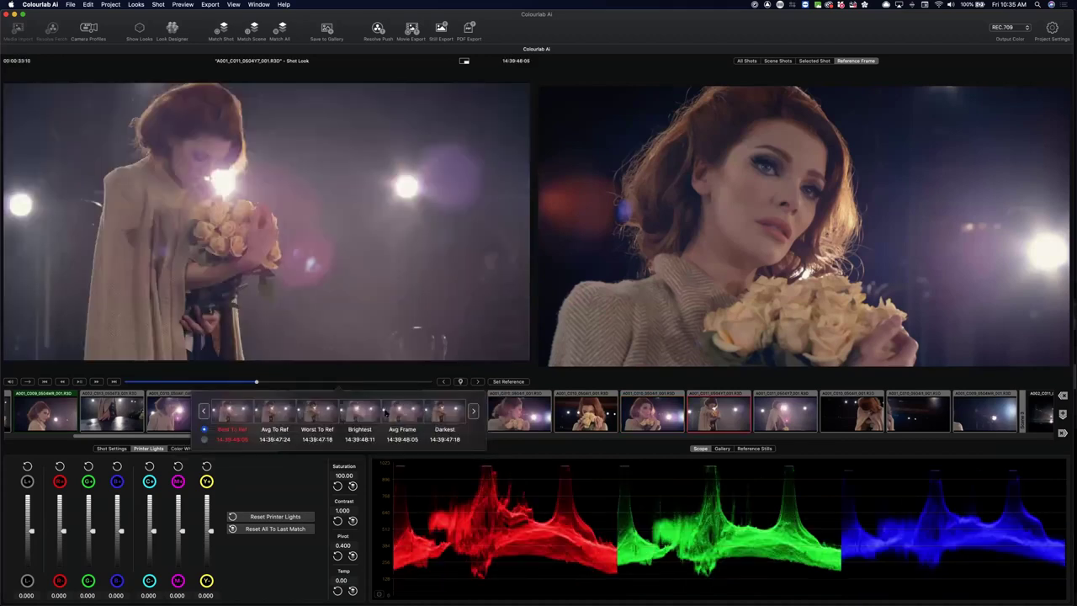
left_click(445, 411)
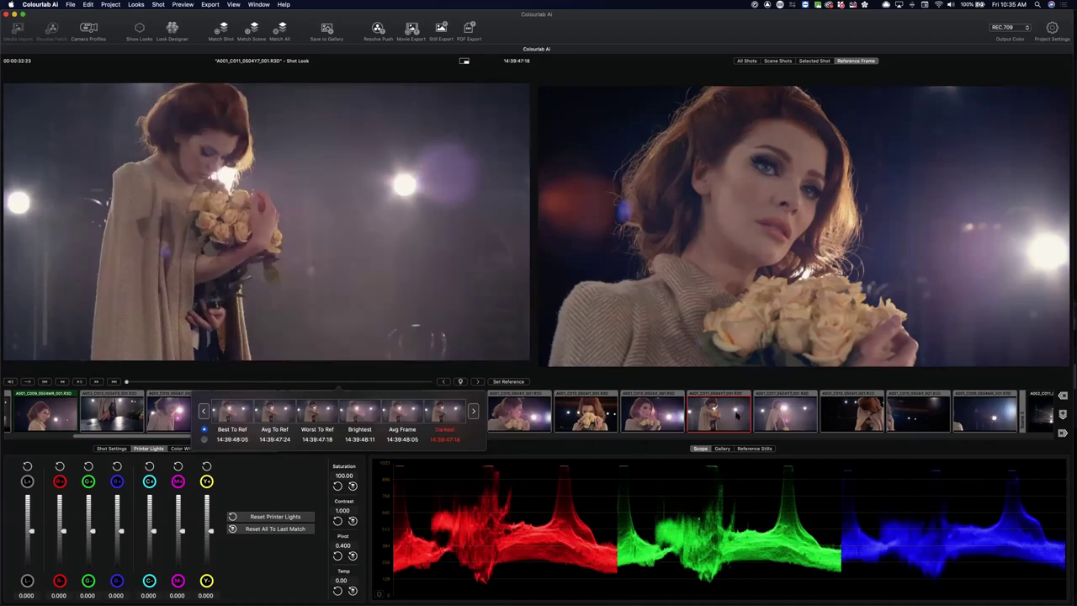
left_click(772, 409)
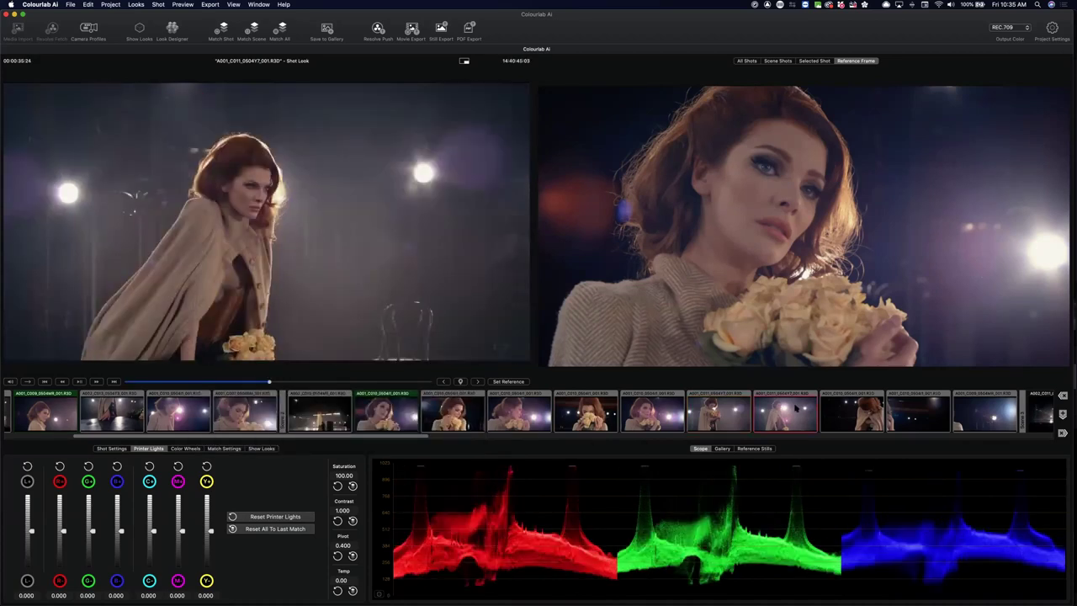
left_click(851, 412)
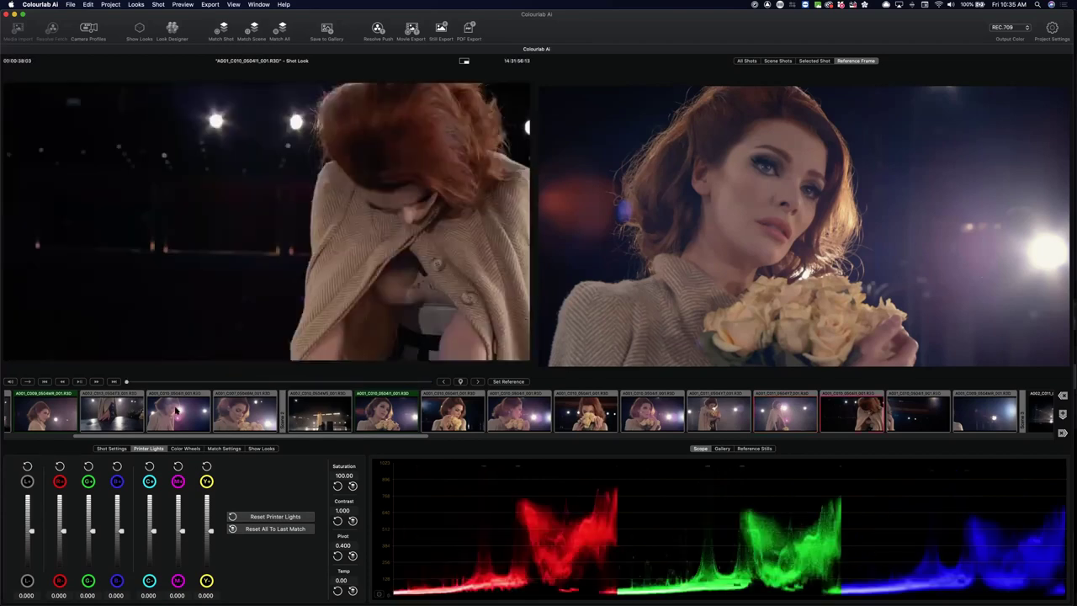
key("space")
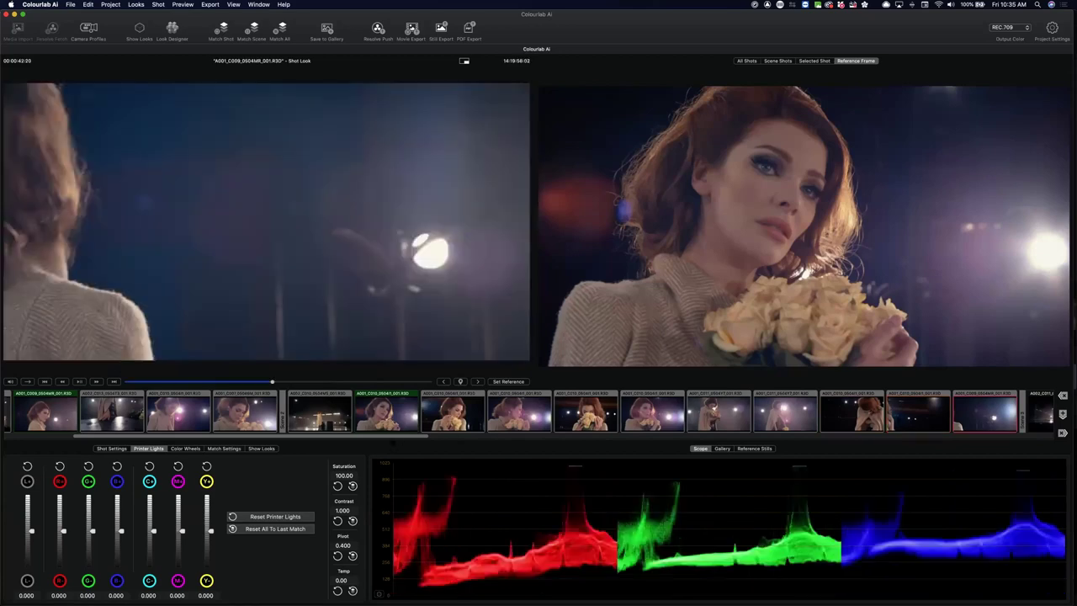
Sync the first scene with Resolve from its green-marked reference shot and dismiss the completion notice.
scroll(393, 412, "right", 10)
scroll(529, 412, "right", 12)
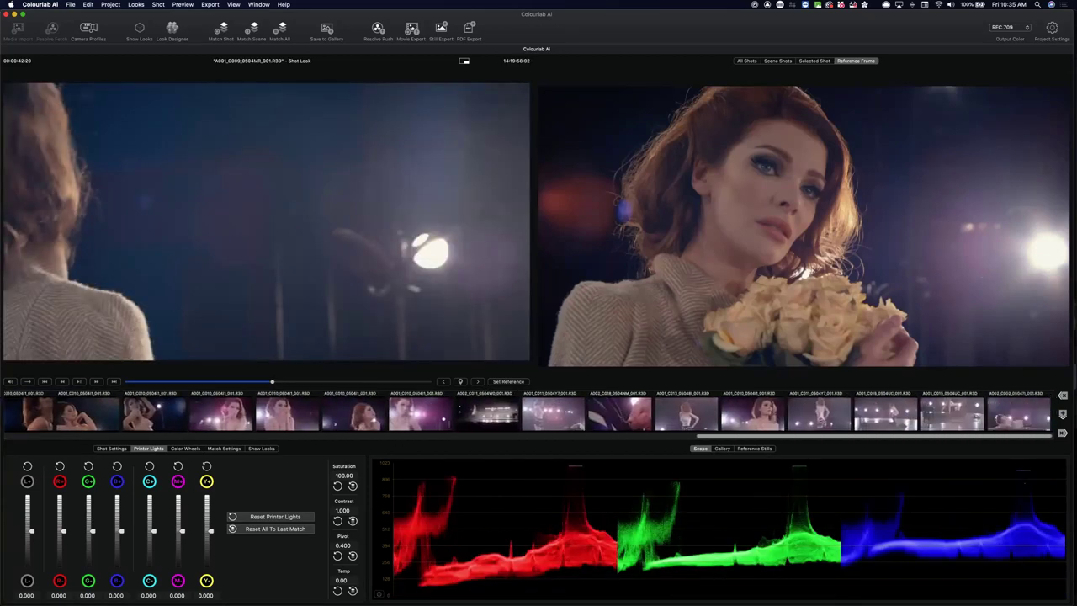
scroll(455, 413, "left", 18)
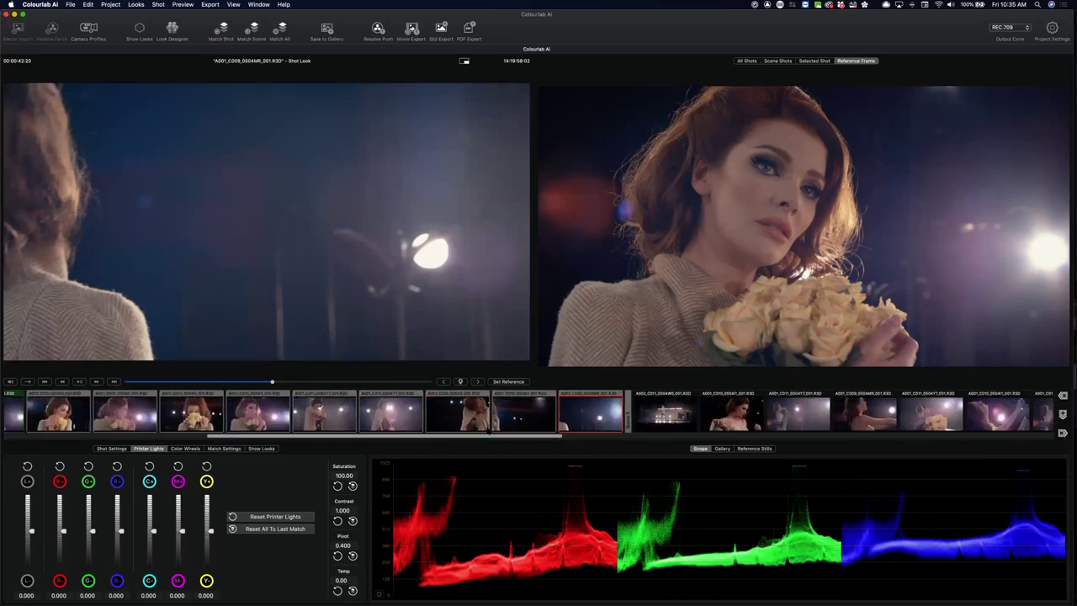
scroll(455, 432, "left", 5)
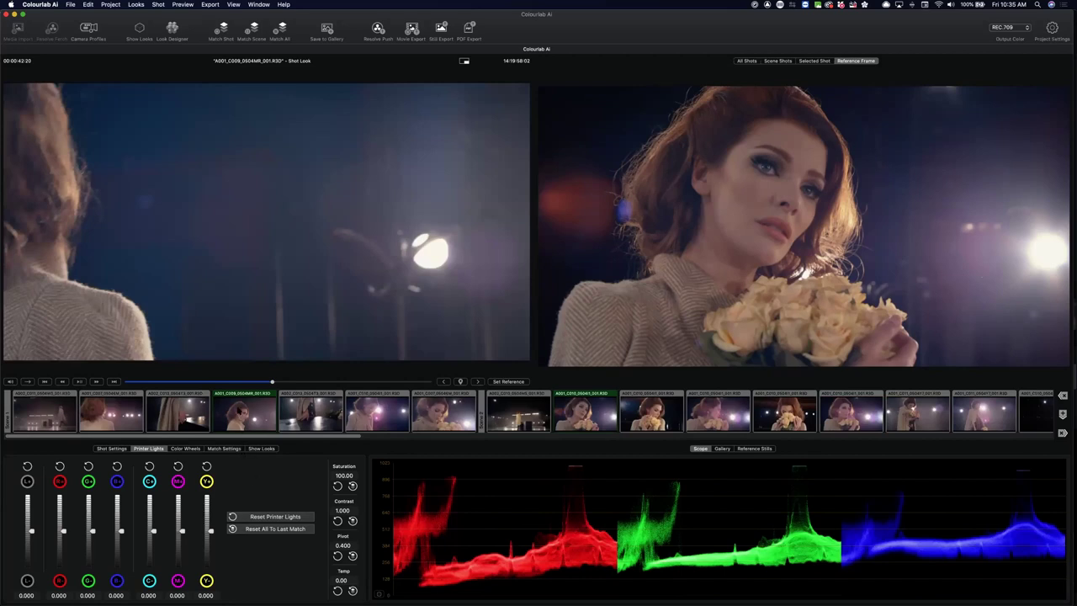
right_click(242, 407)
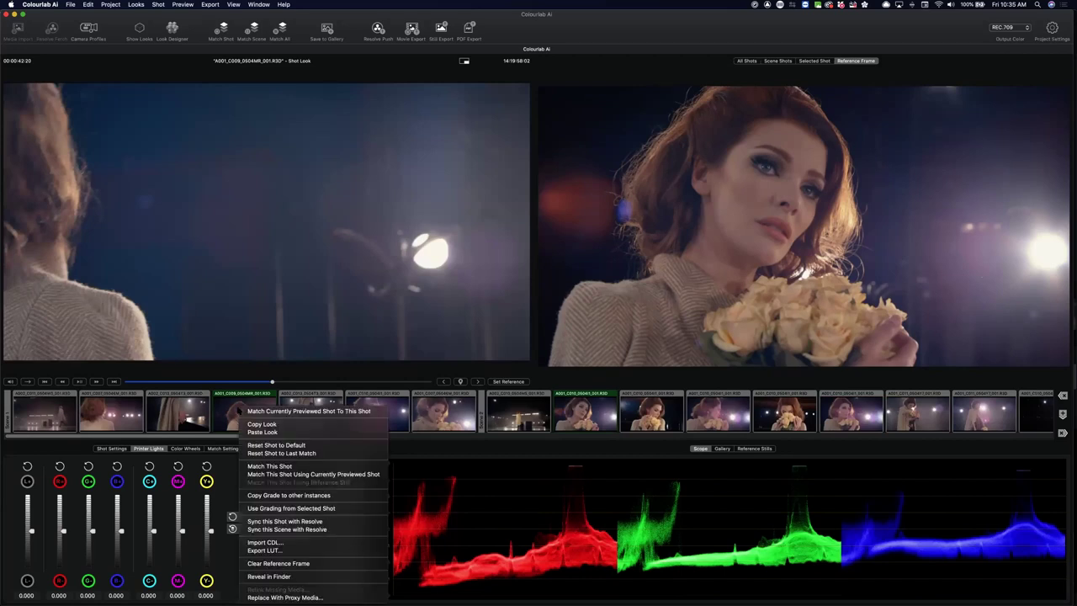
left_click(273, 530)
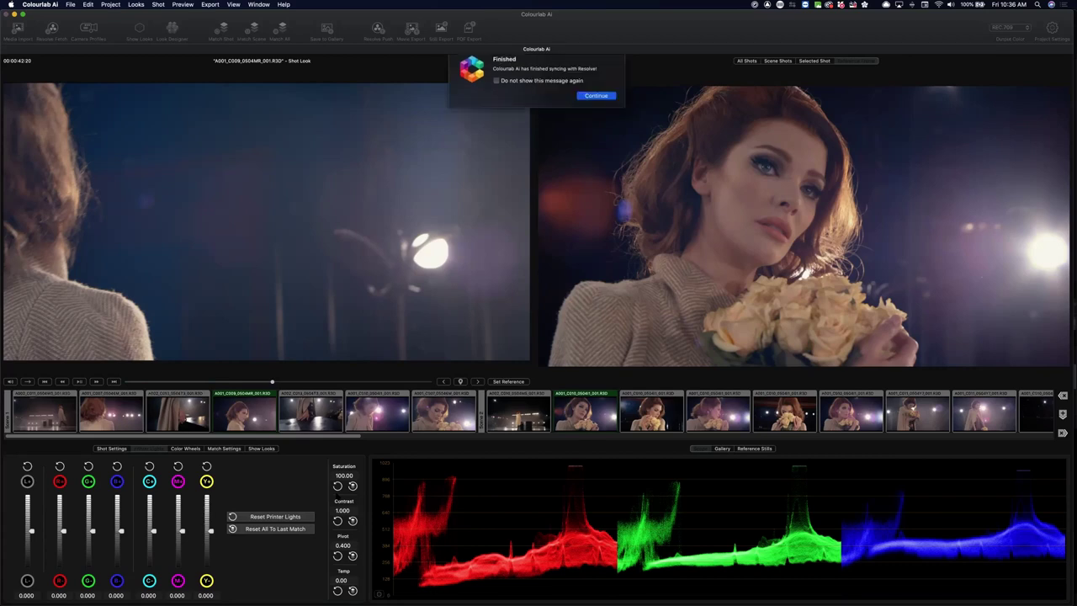
key("Return")
Switch to DaVinci Resolve and bring up the node tree of the timeline's first clip.
key("super+Tab")
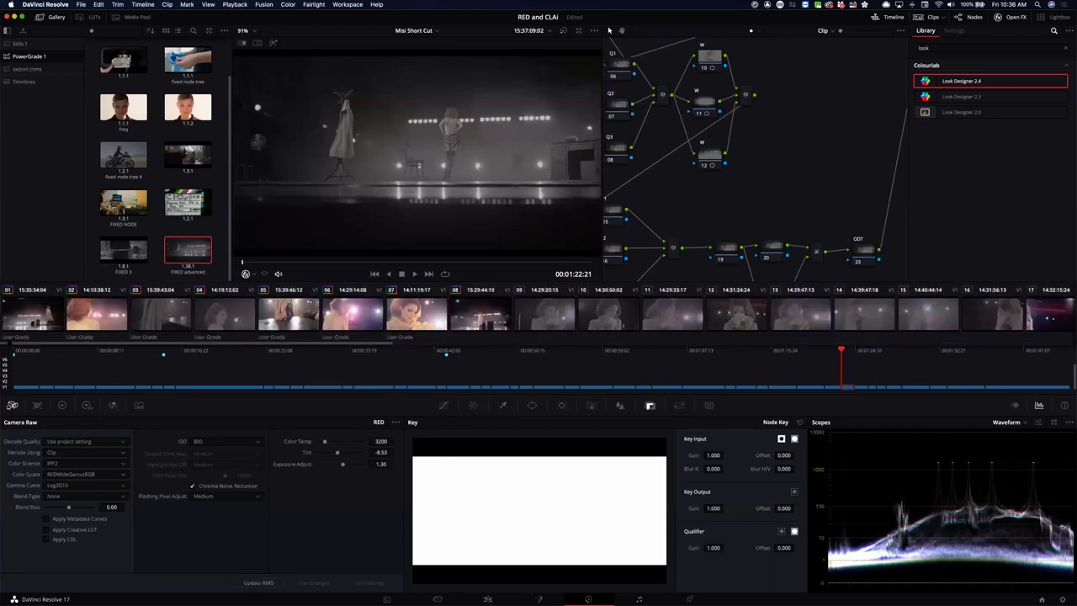
left_click(30, 313)
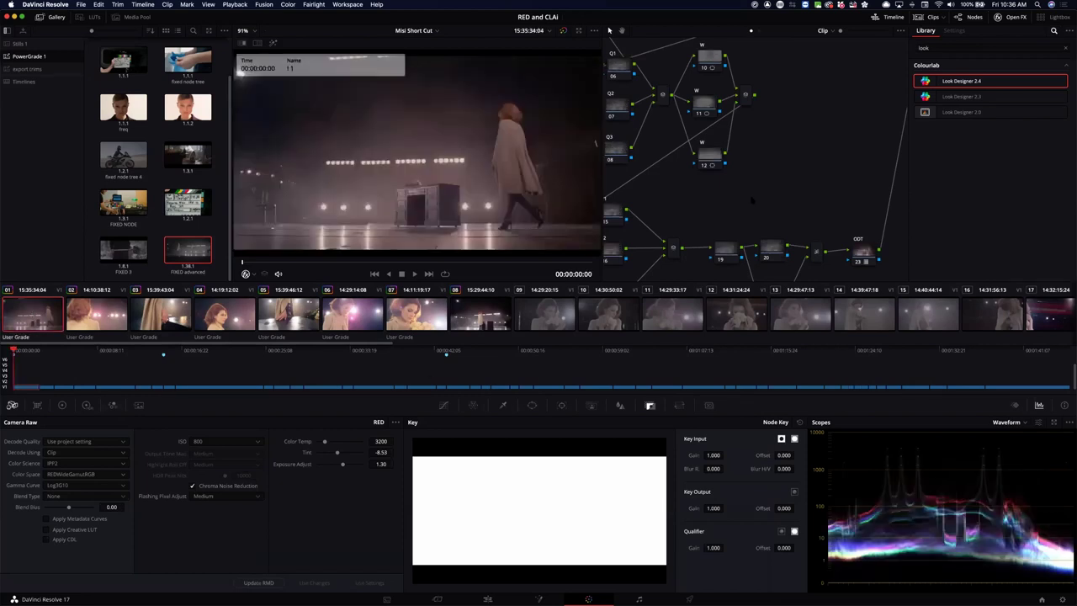
scroll(745, 200, "up", 5)
scroll(746, 200, "left", 5)
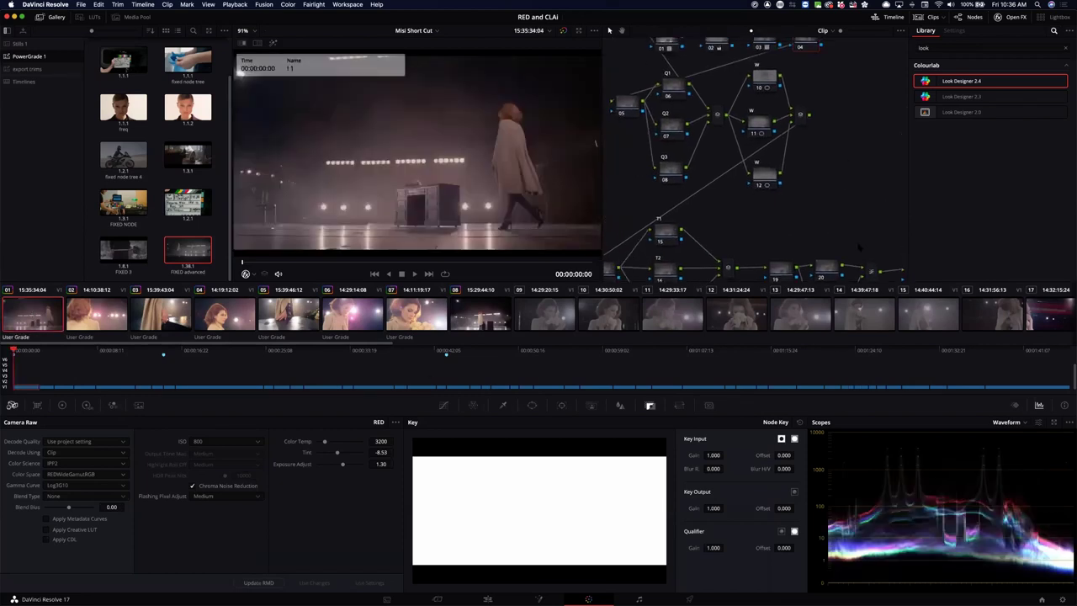
Examine the first clip's synced IDT, CDL and SHOWLUT nodes by toggling them off and on.
left_click(675, 88)
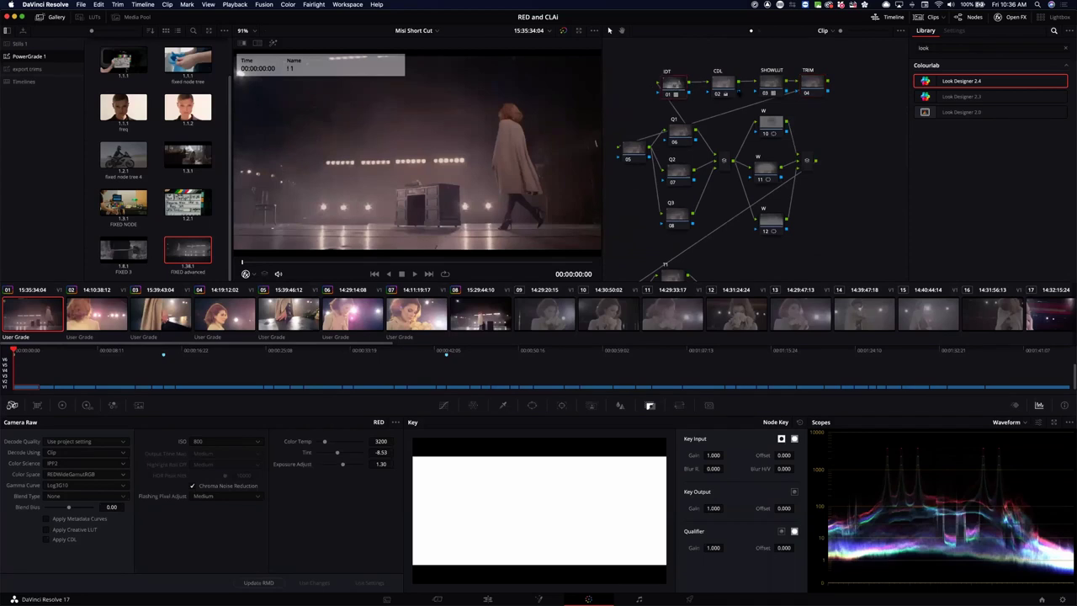
left_click(727, 88)
key("ctrl+d")
key("ctrl+d")
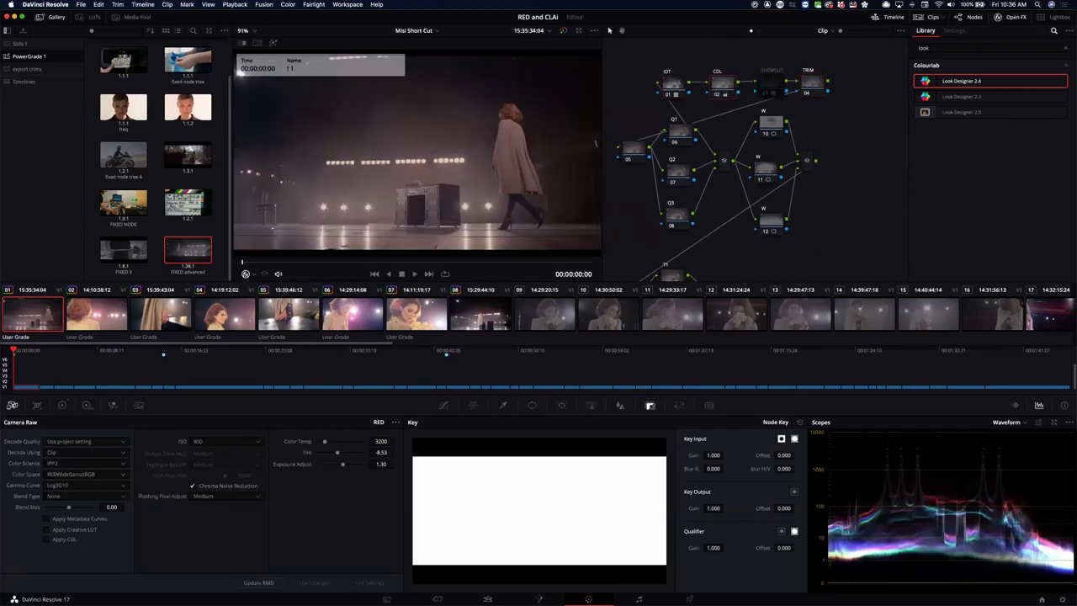
key("shift+d")
key("shift+d")
Compare the first clip with its ODT node off and on, and leave that node disabled.
left_click_drag(812, 126, 753, 48)
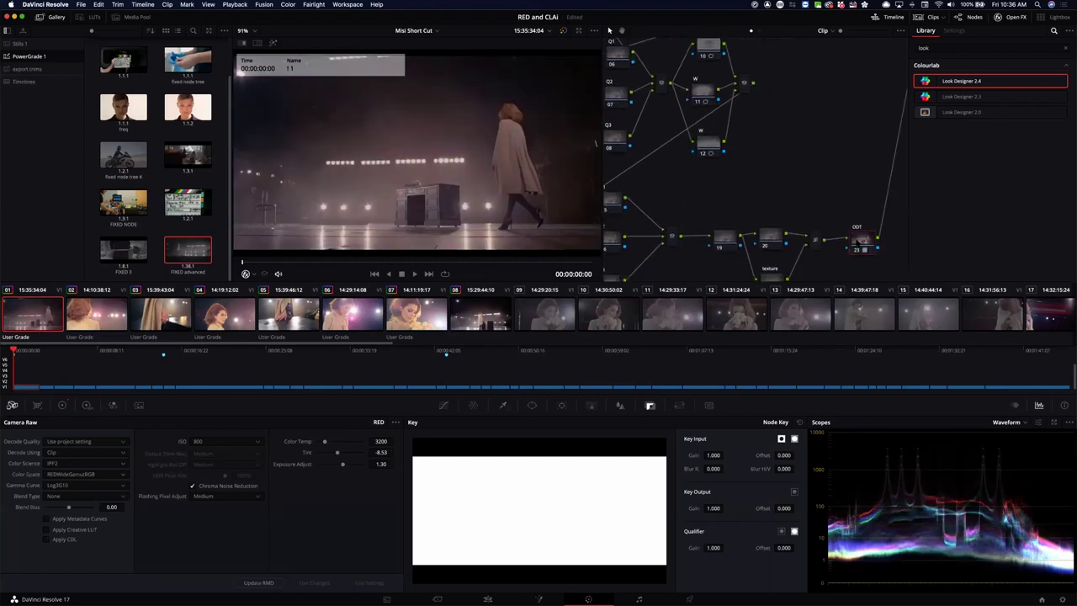
key("shift+d")
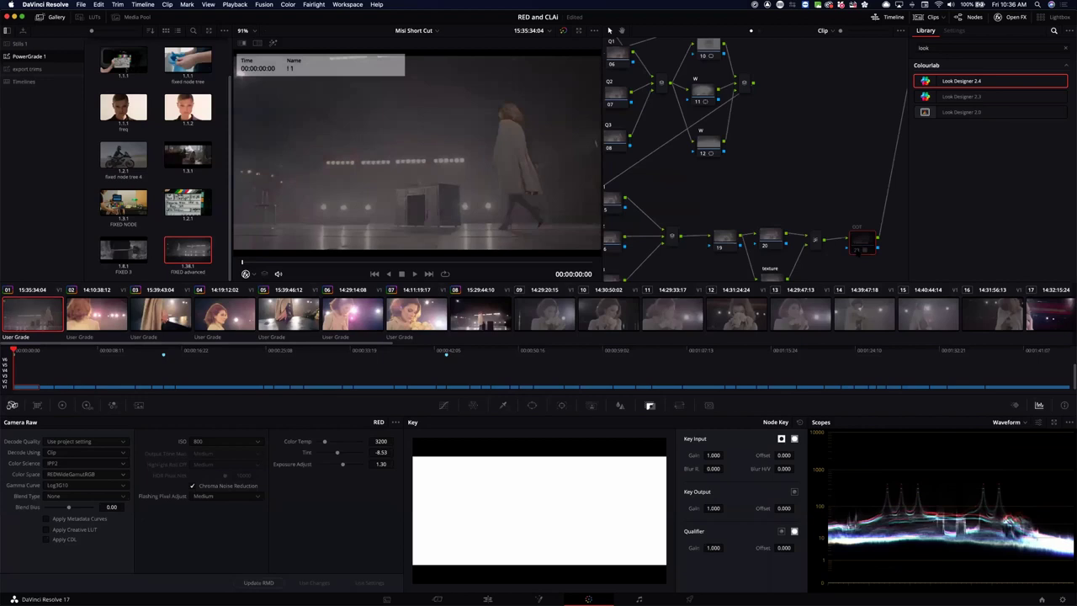
key("shift+d")
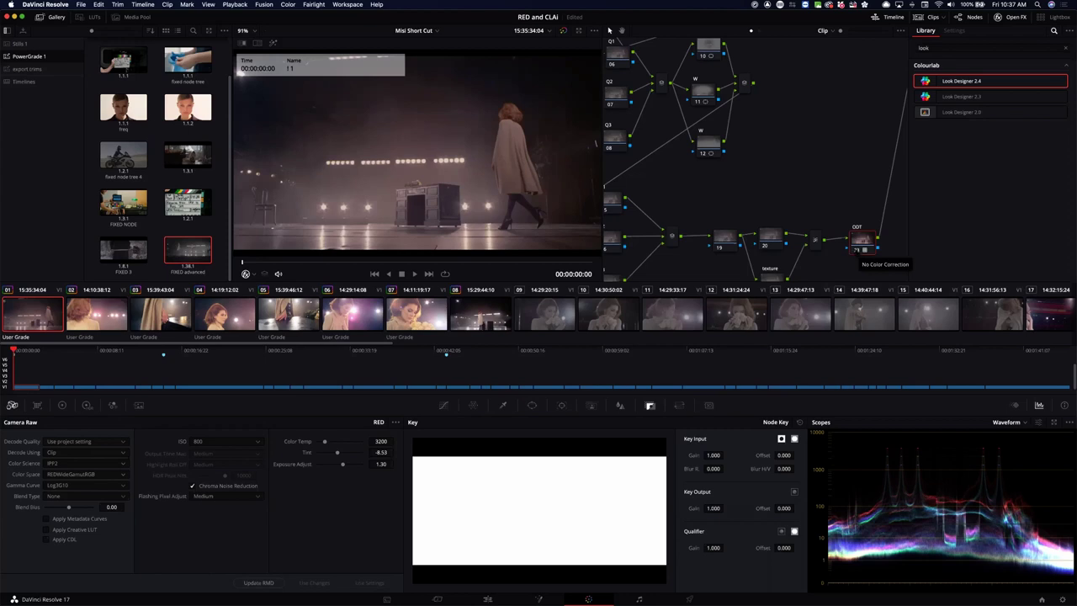
left_click(859, 250)
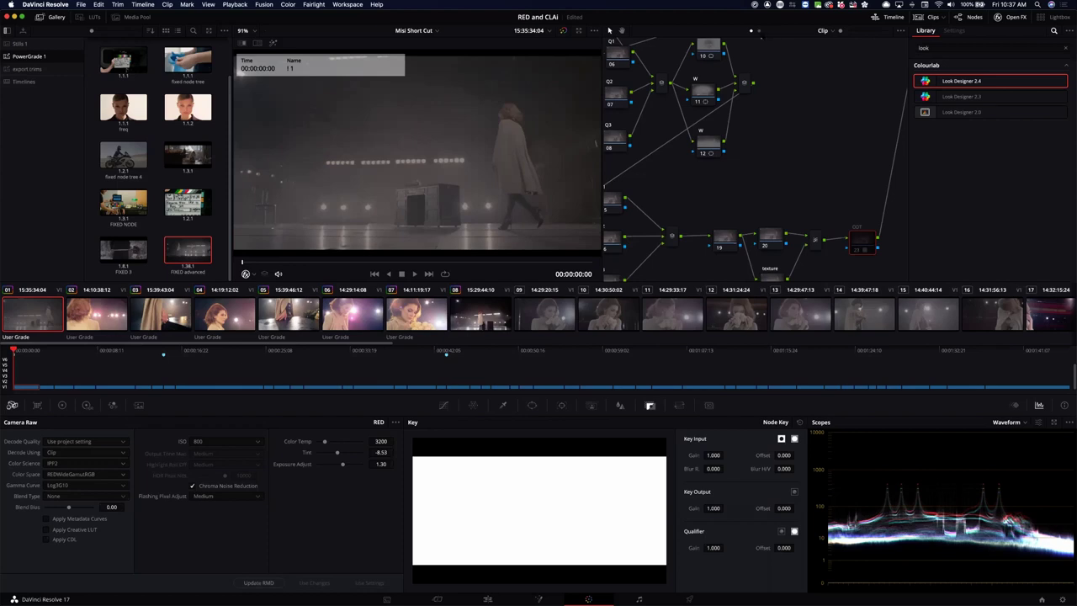
Switch to the timeline-level node graph and apply the Look Designer 2.4 effect to a node there.
left_click(759, 31)
key("alt+s")
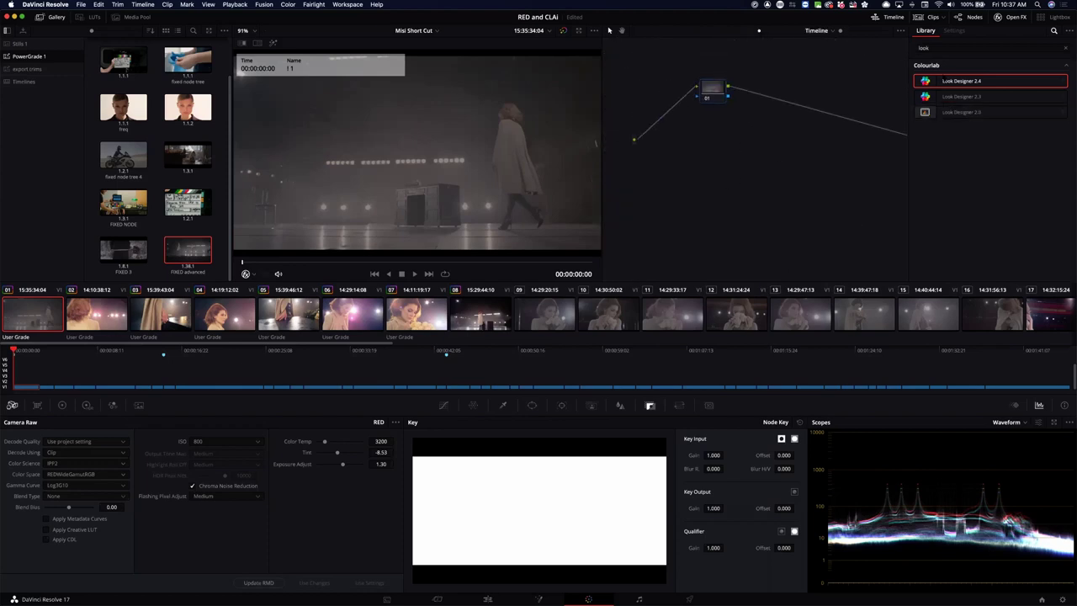
left_click_drag(926, 81, 707, 92)
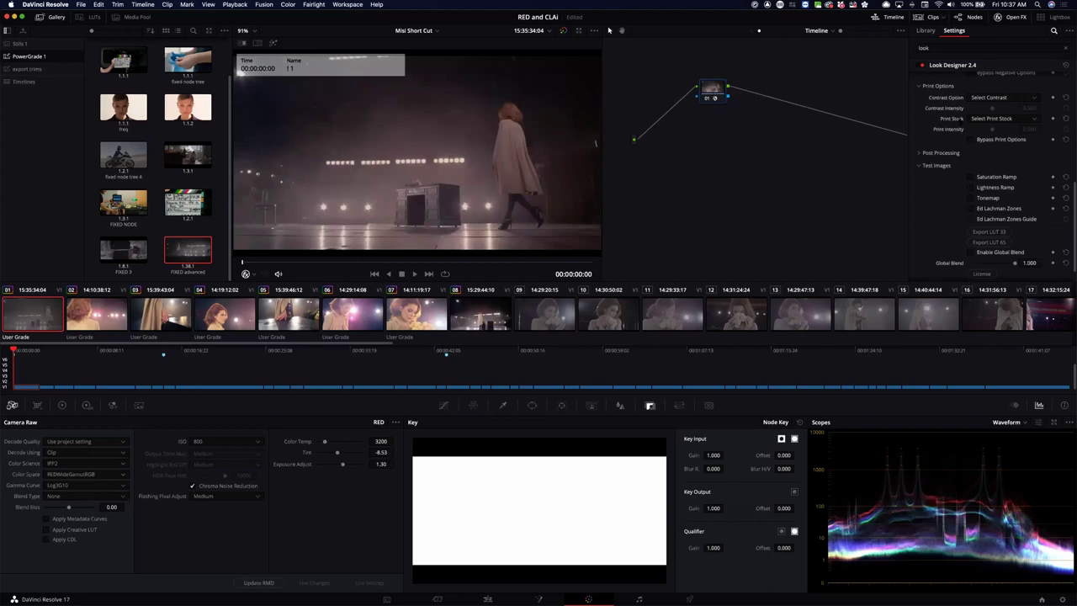
Set the Look Designer input profile to ARRI Log C.
scroll(986, 147, "up", 5)
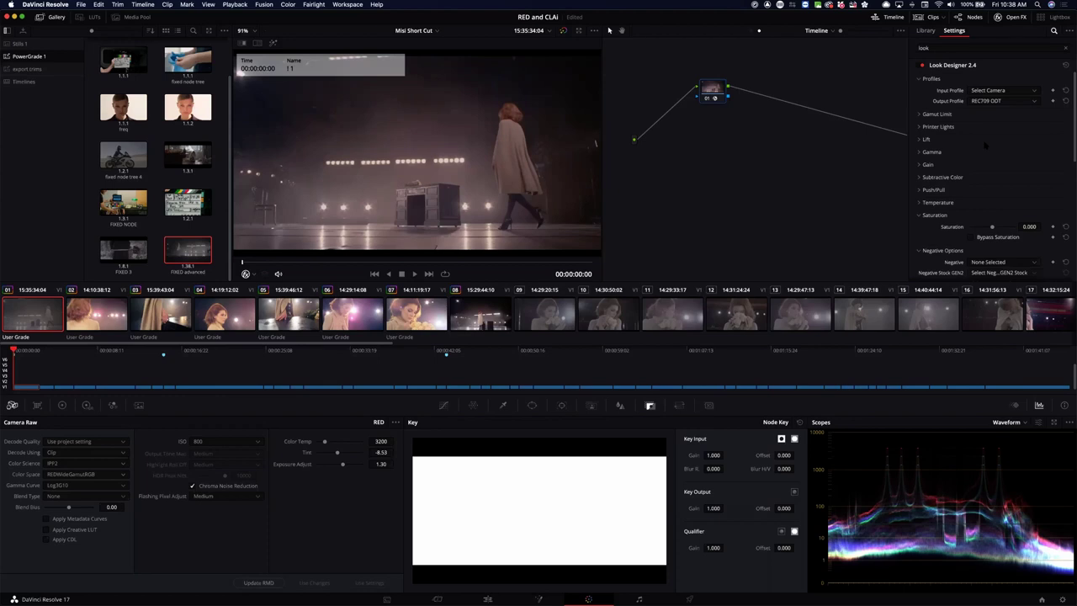
left_click(986, 90)
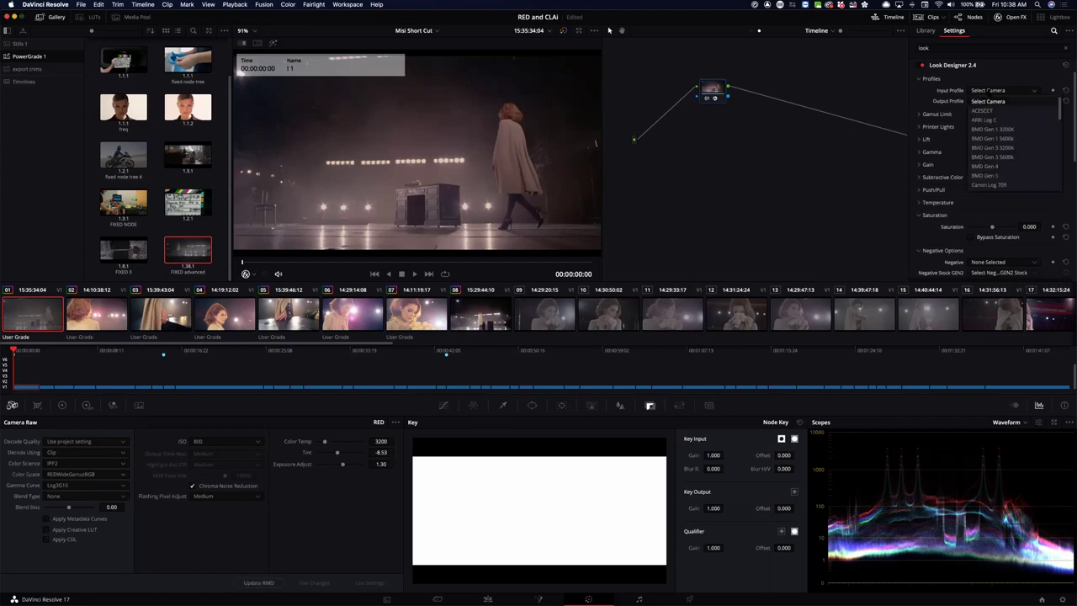
left_click(984, 121)
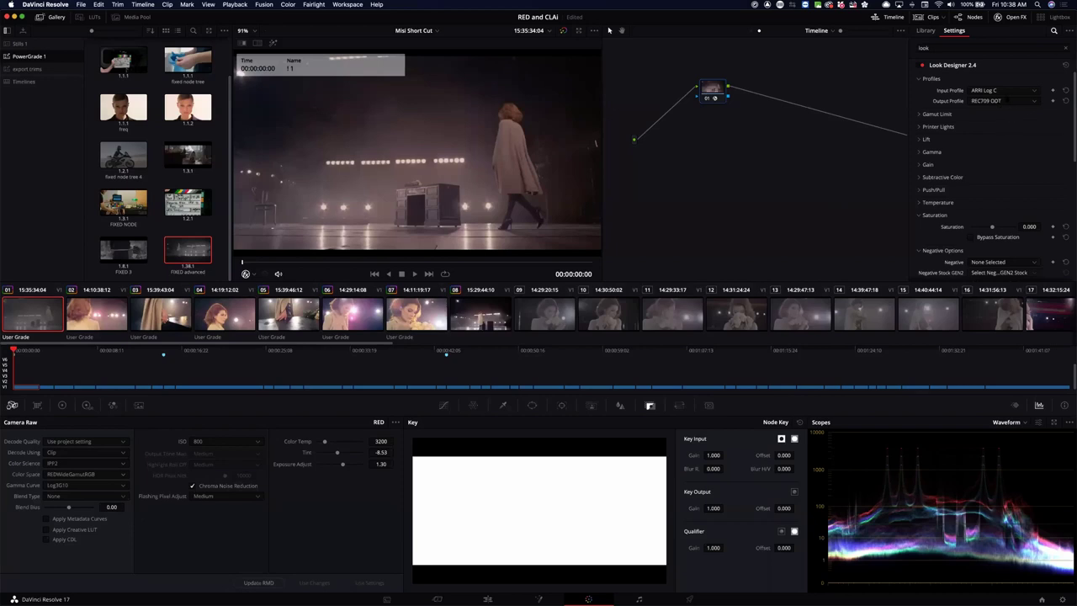
Set the Look Designer output profile to HDR10 REC2020 PQ1000.
key("super+s")
left_click(1006, 101)
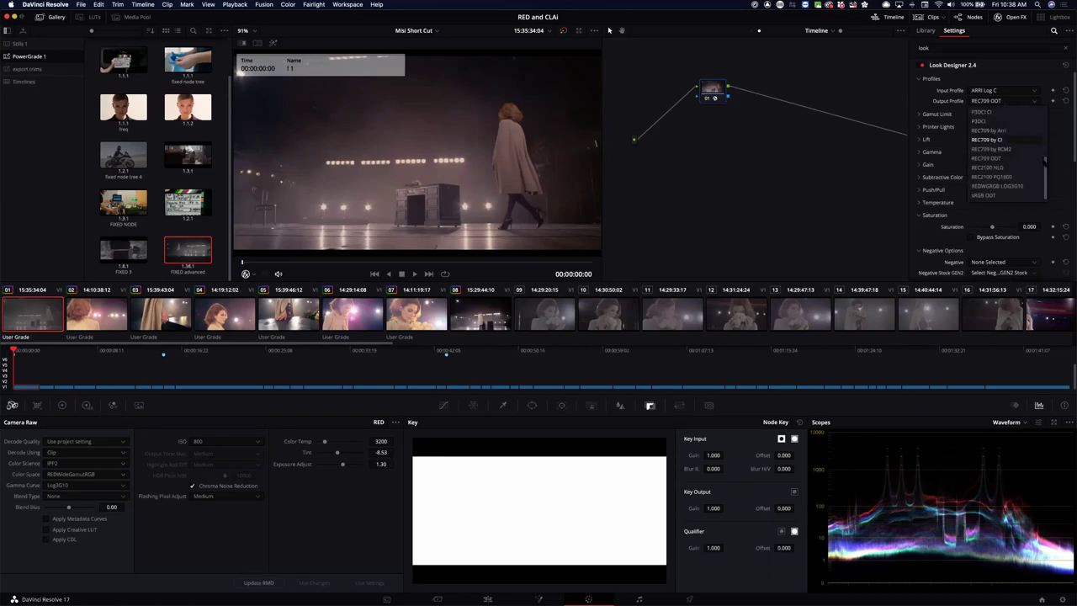
scroll(1041, 124, "up", 5)
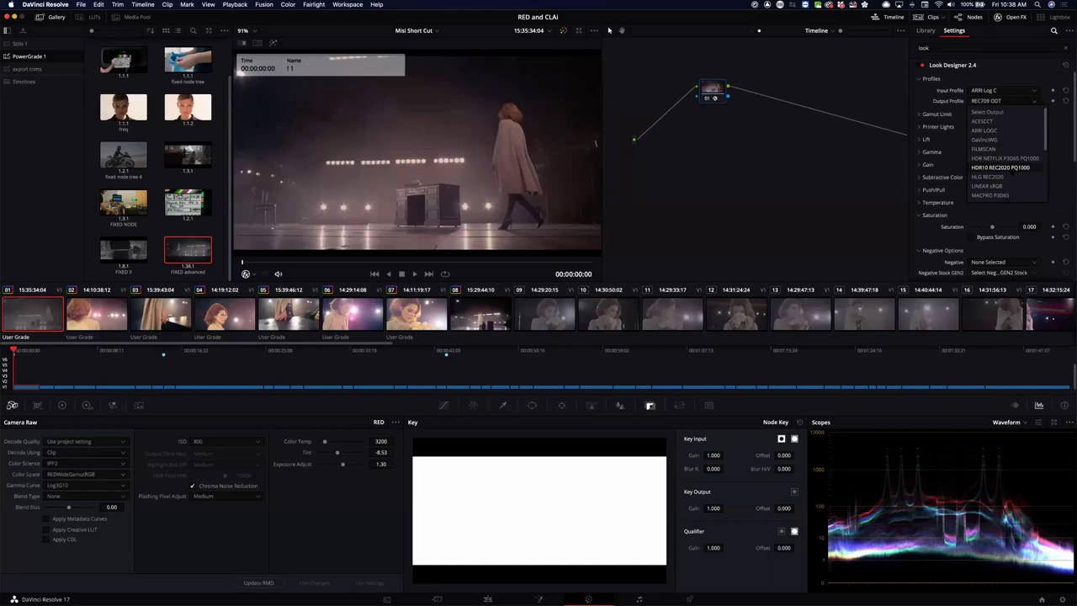
left_click(1000, 168)
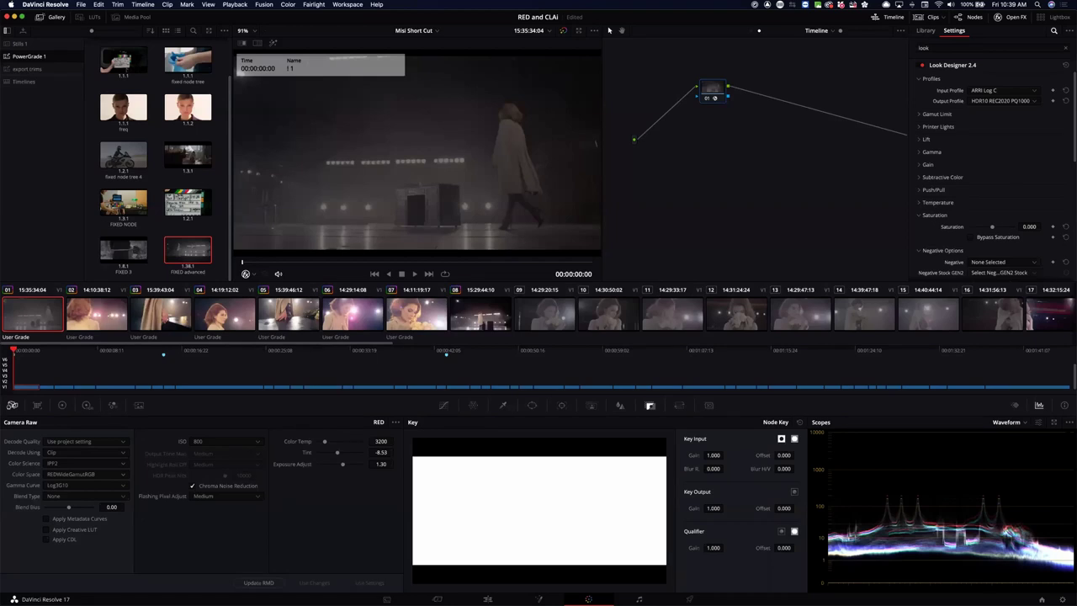
Check the waveform scale style options of the scopes and leave them as they are.
left_click(1064, 421)
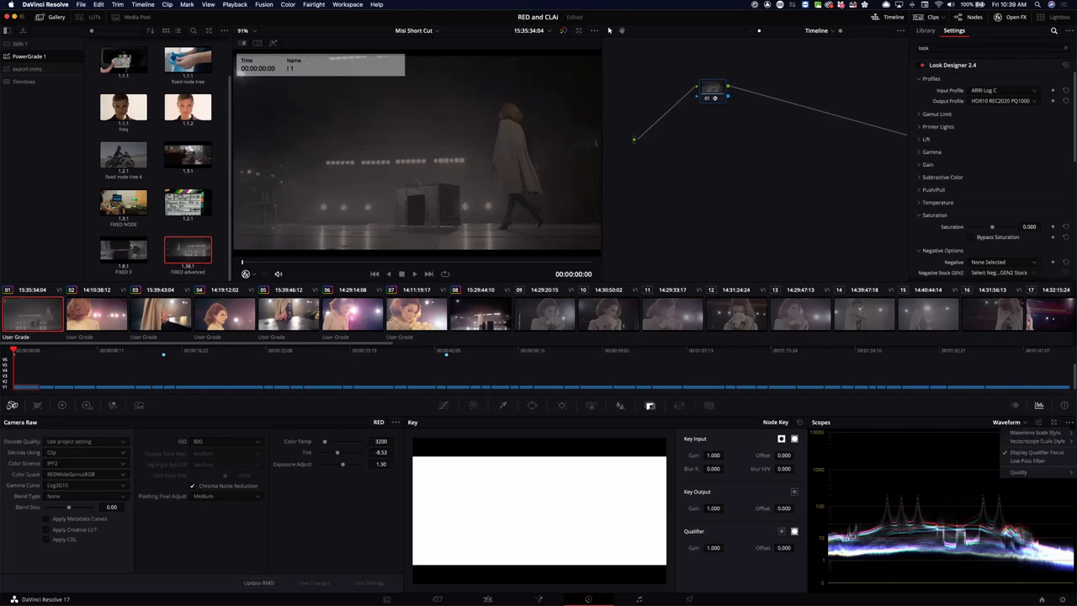
mouse_move(1043, 432)
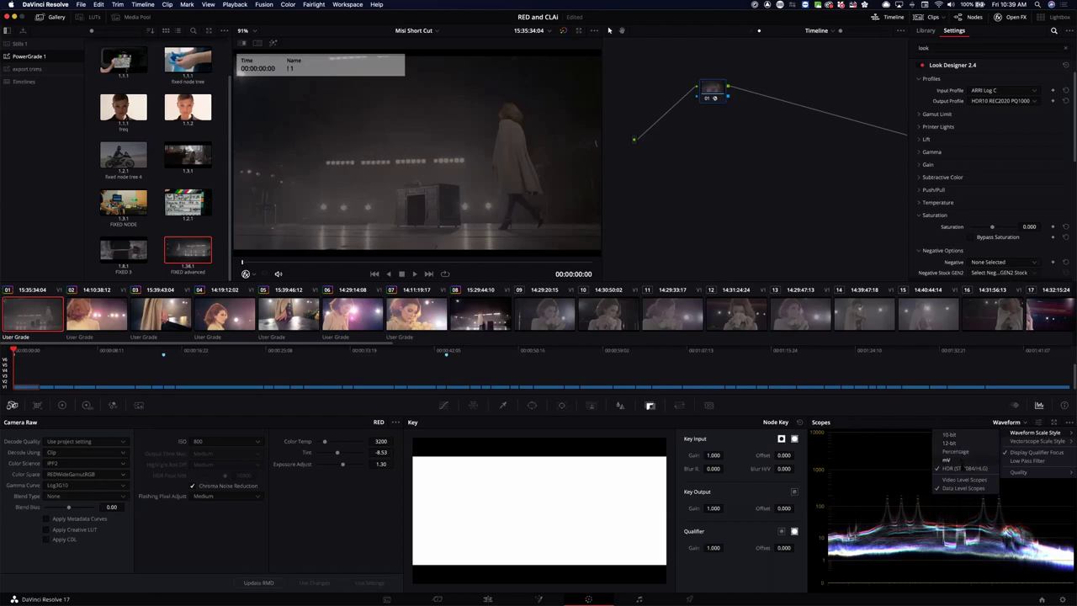
key("Escape")
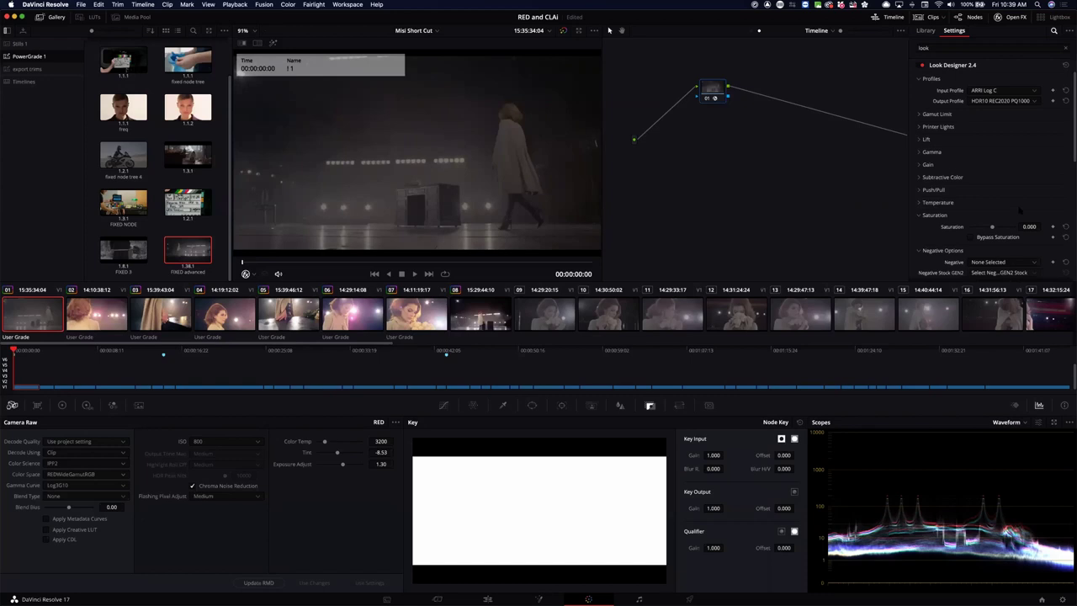
Show Look Designer's Tonemap test image and view its curve in a floating scopes window moved over the viewer.
scroll(1018, 210, "down", 8)
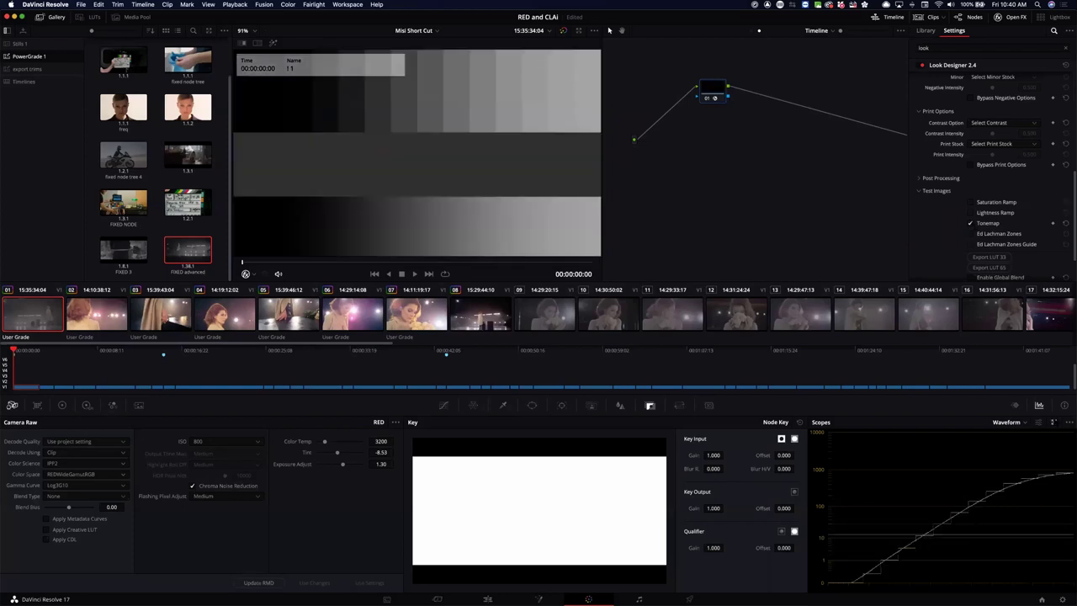
key("super+shift+w")
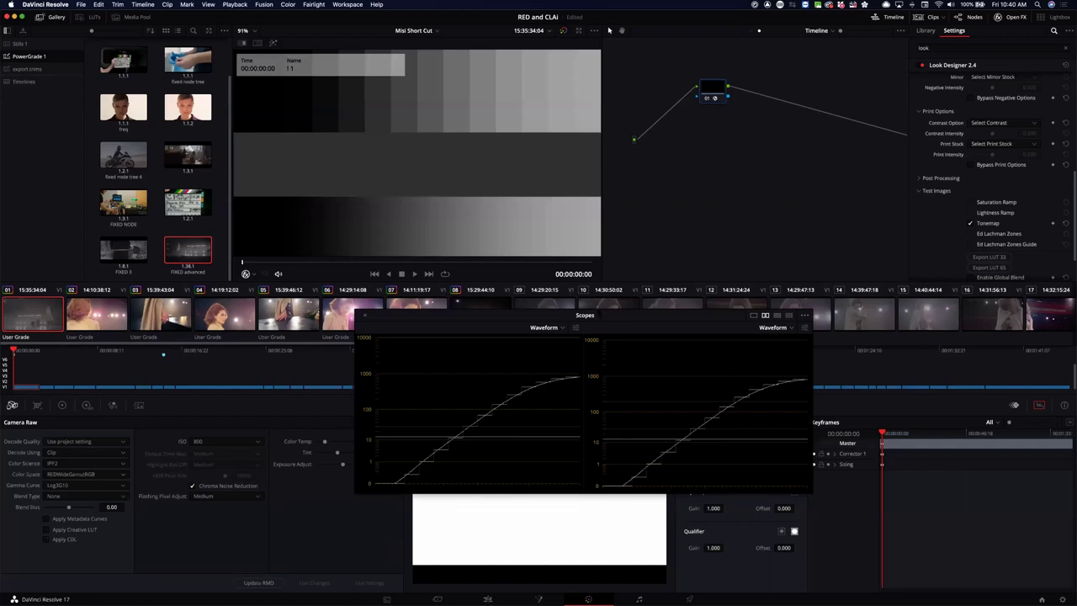
left_click_drag(597, 315, 554, 196)
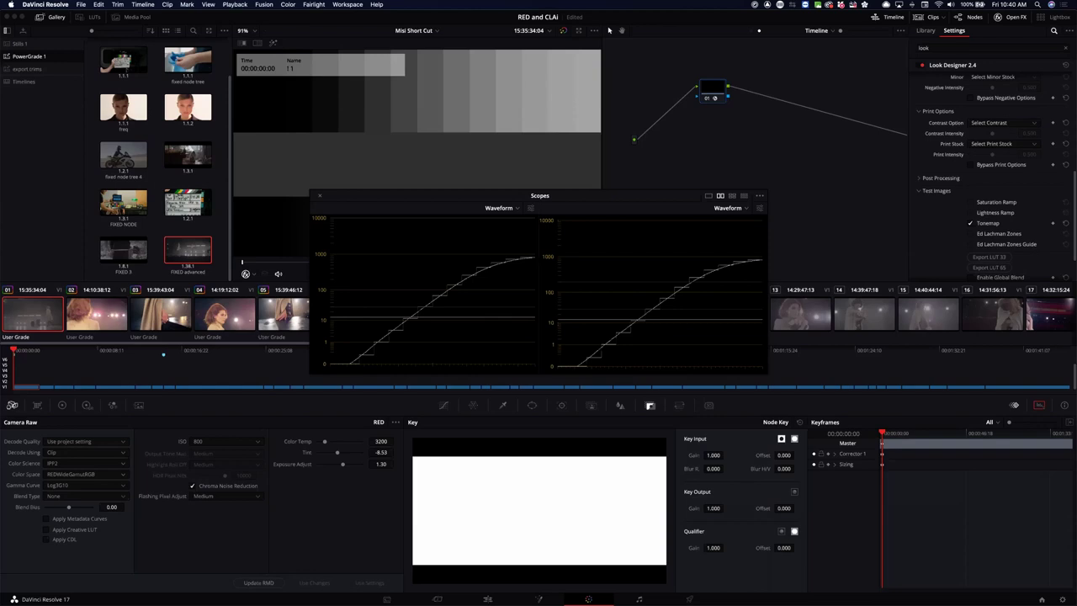
key("super+s")
Set the Look Designer output profile to REC2100 PQ1000 and save the project.
scroll(1047, 188, "up", 6)
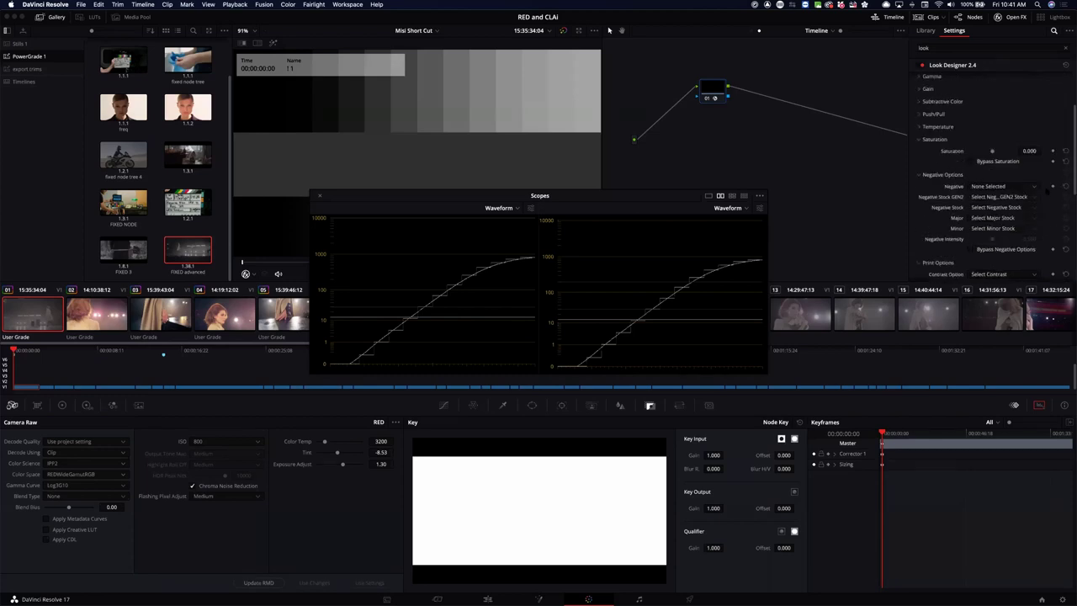
scroll(1047, 190, "up", 3)
left_click(1005, 100)
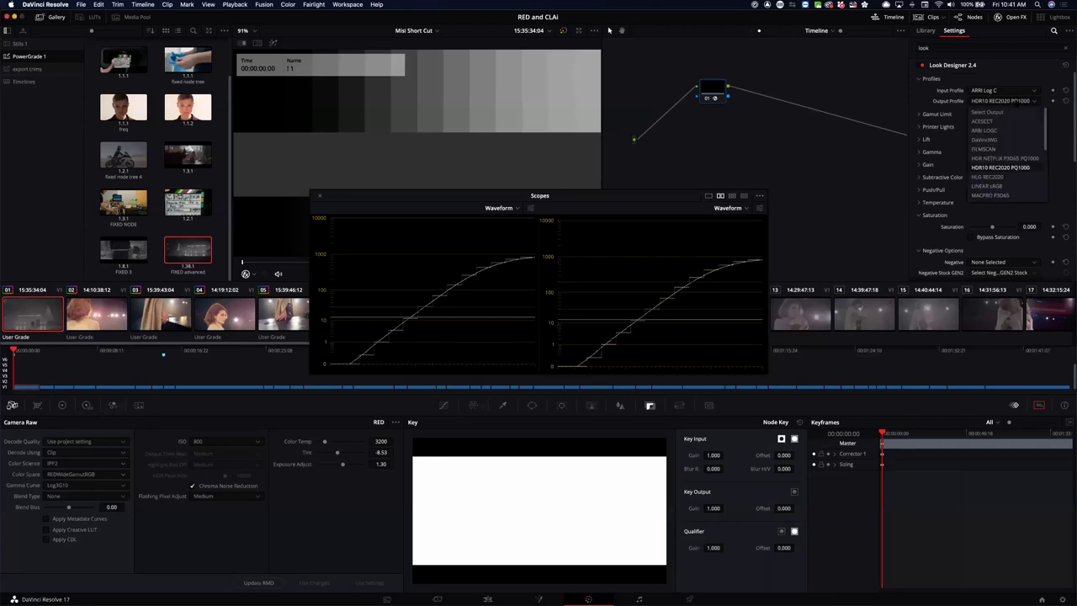
scroll(1010, 160, "down", 5)
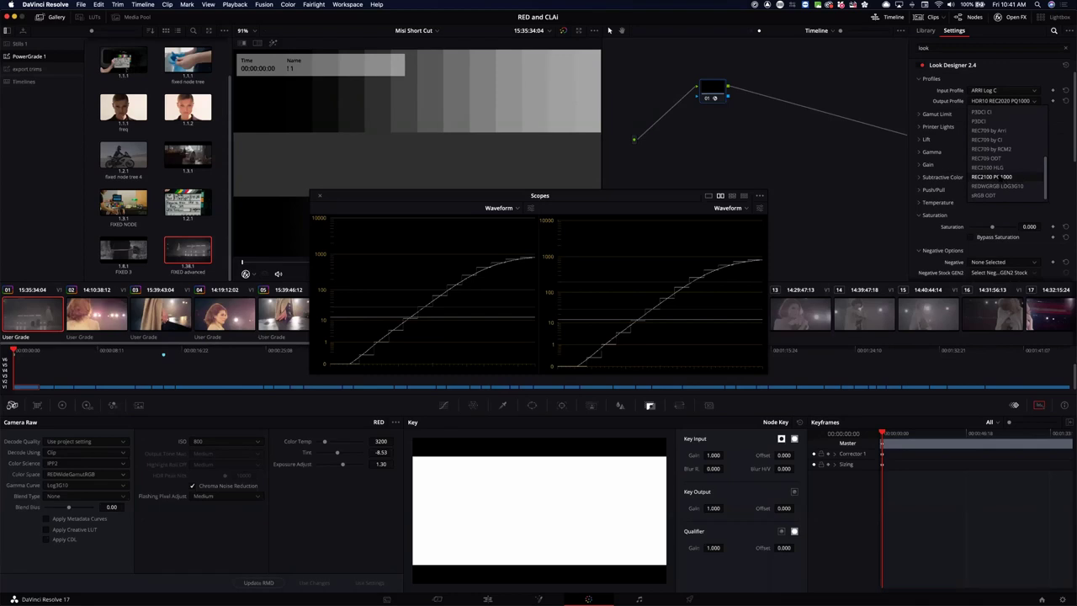
left_click(988, 176)
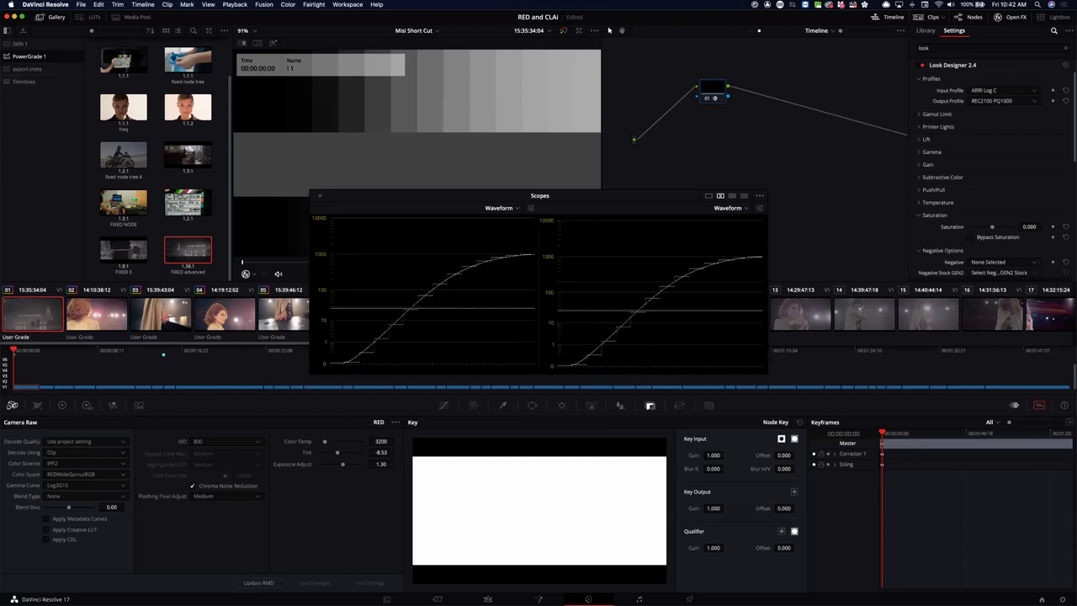
key("super+s")
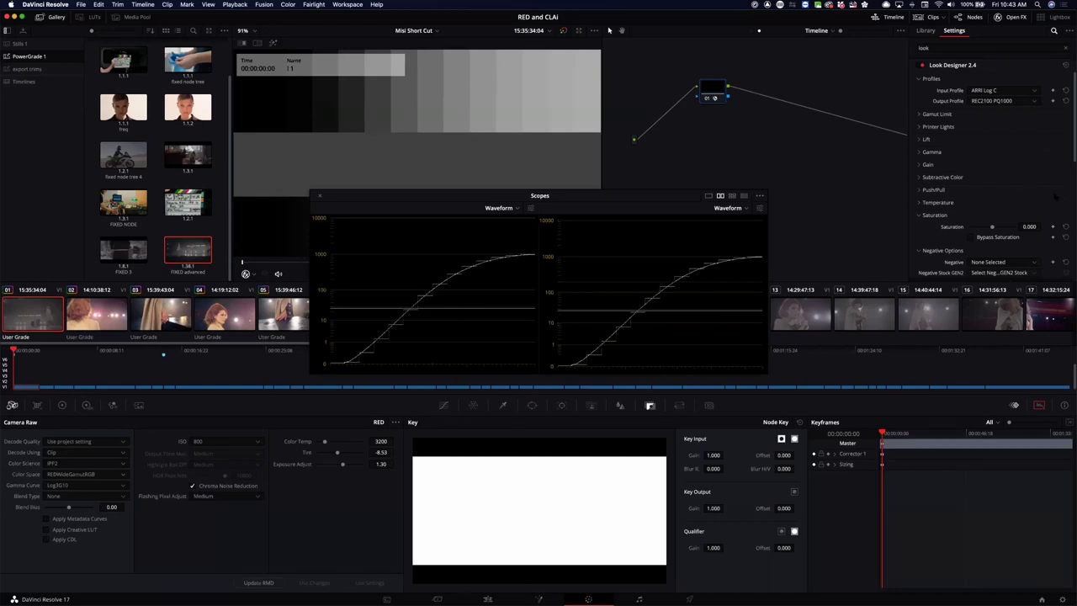
Turn off the Tonemap test image in Look Designer.
scroll(1015, 200, "down", 5)
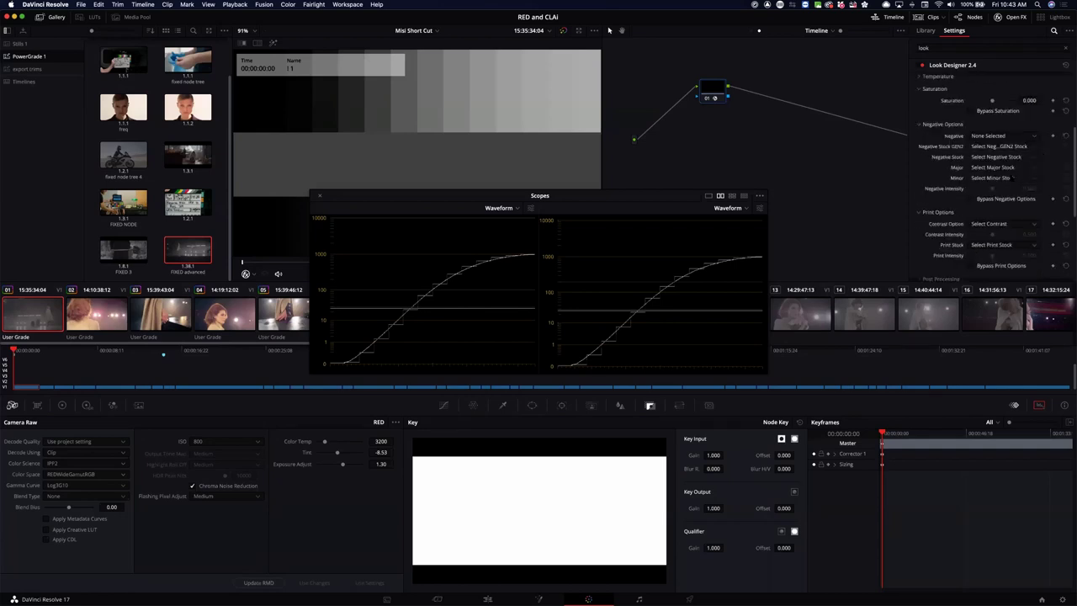
scroll(997, 177, "down", 6)
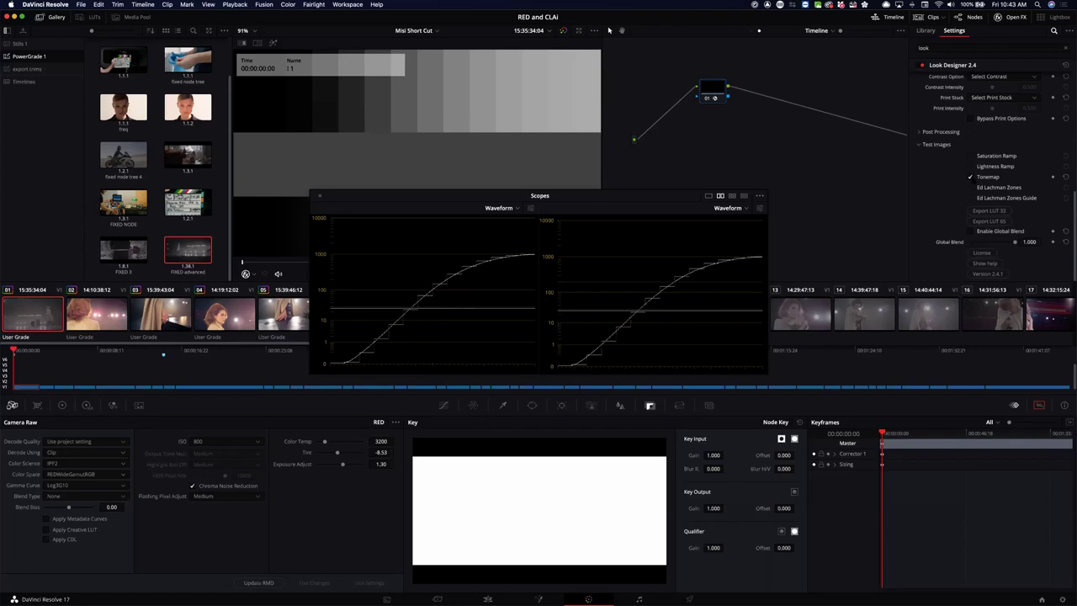
left_click(986, 177)
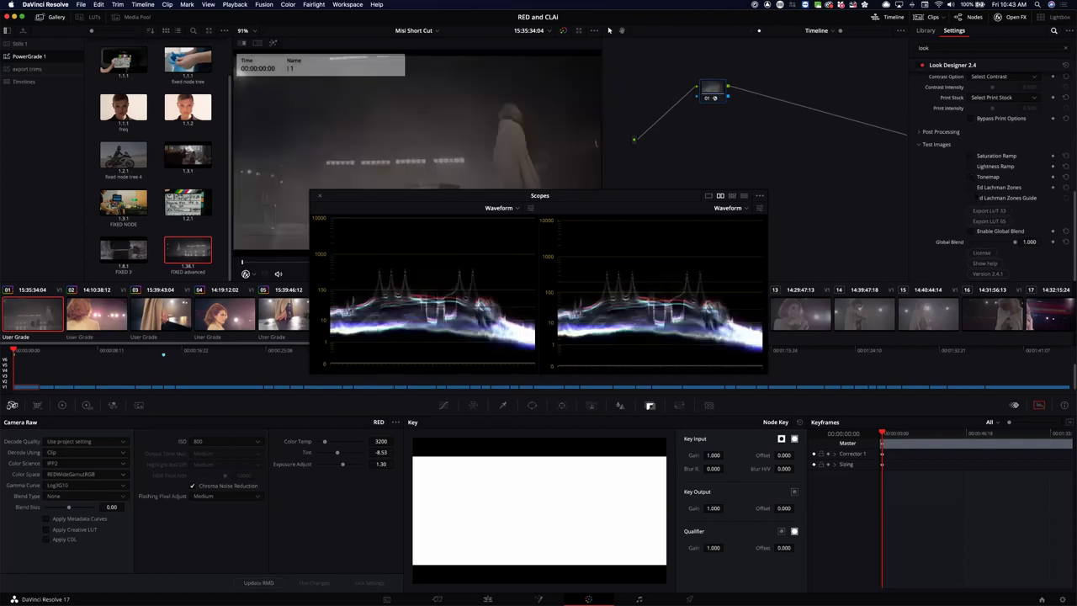
Preview the Ed Lachman Zones overlay with its guide, turn both off, and close the floating scopes window.
left_click(970, 187)
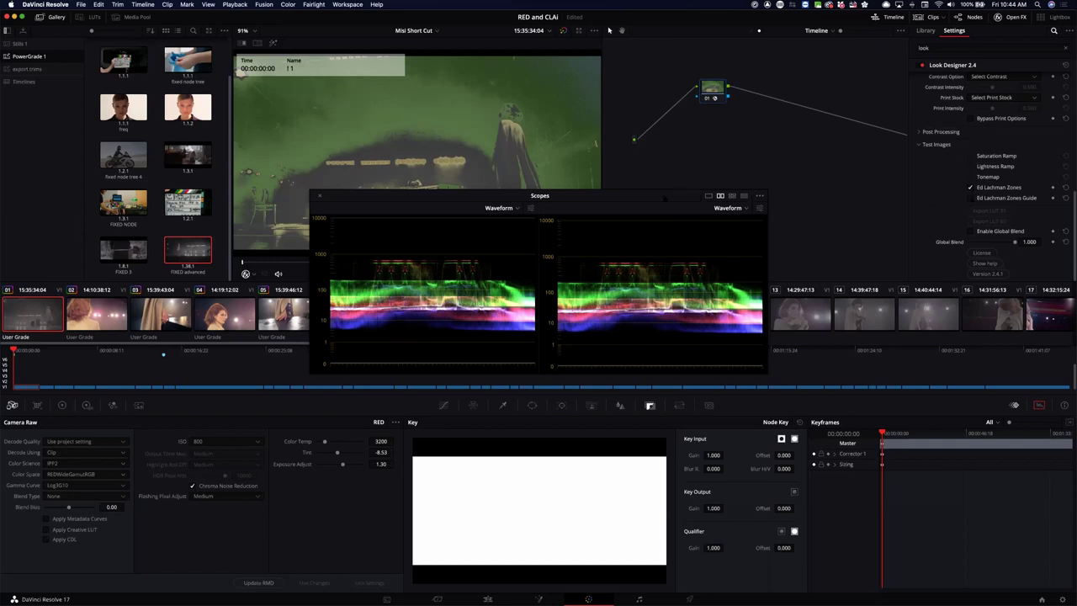
left_click_drag(665, 198, 731, 299)
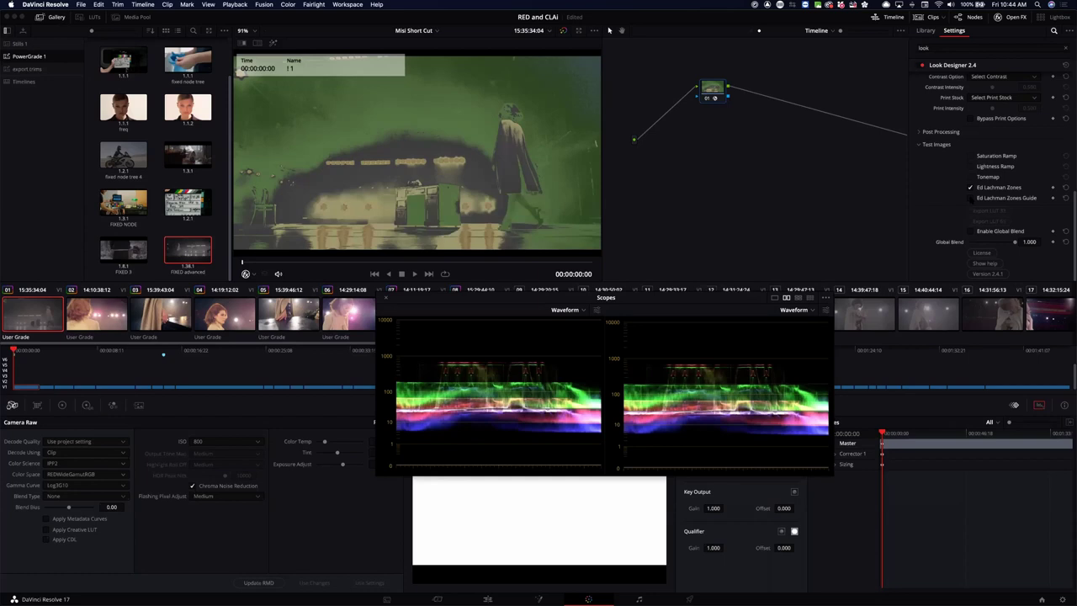
left_click(970, 198)
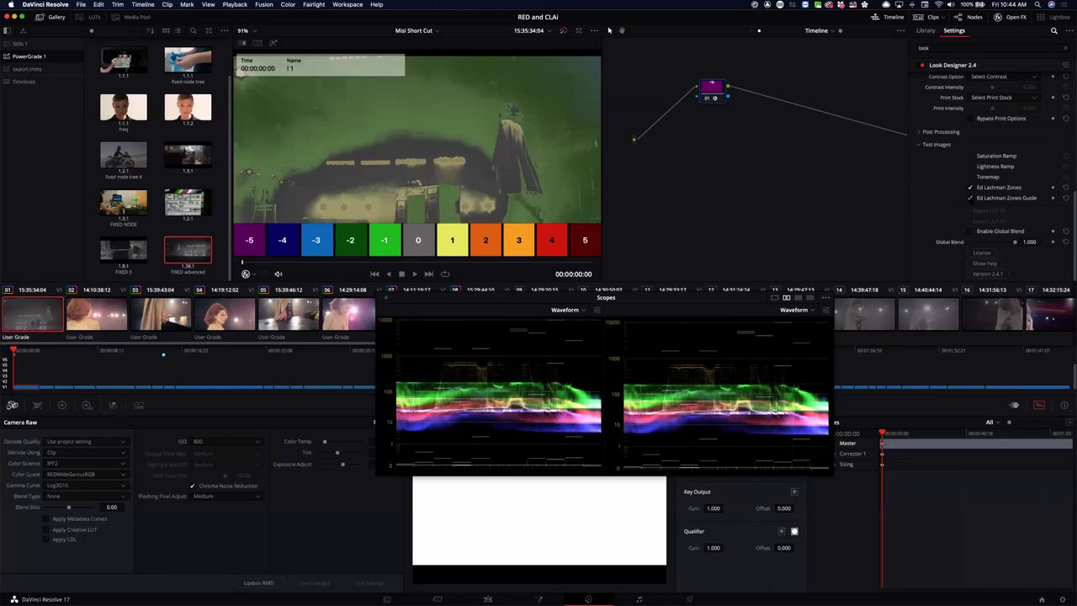
left_click(970, 198)
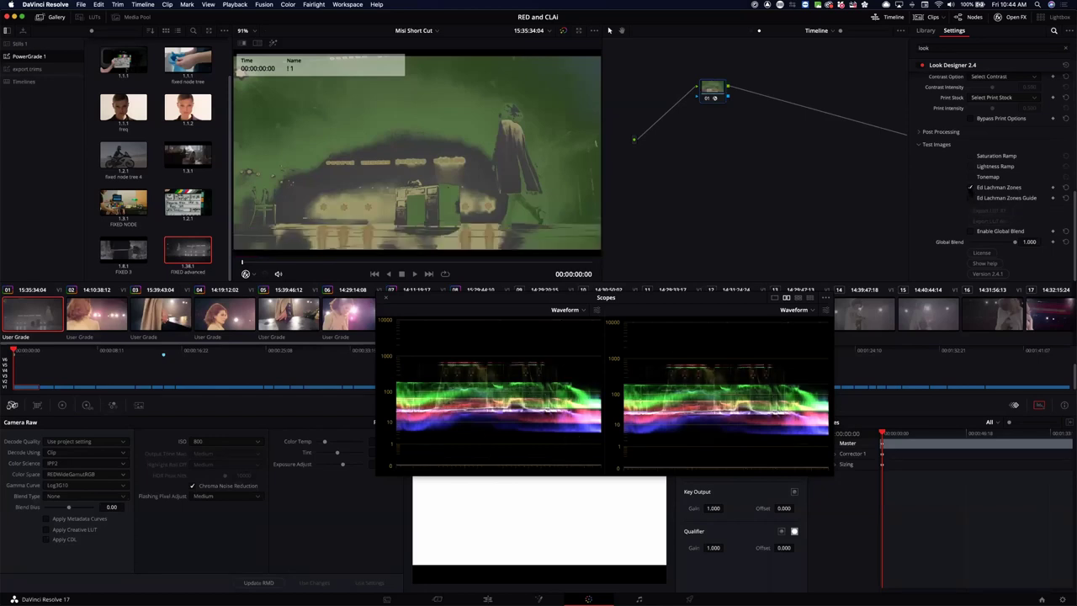
left_click(970, 187)
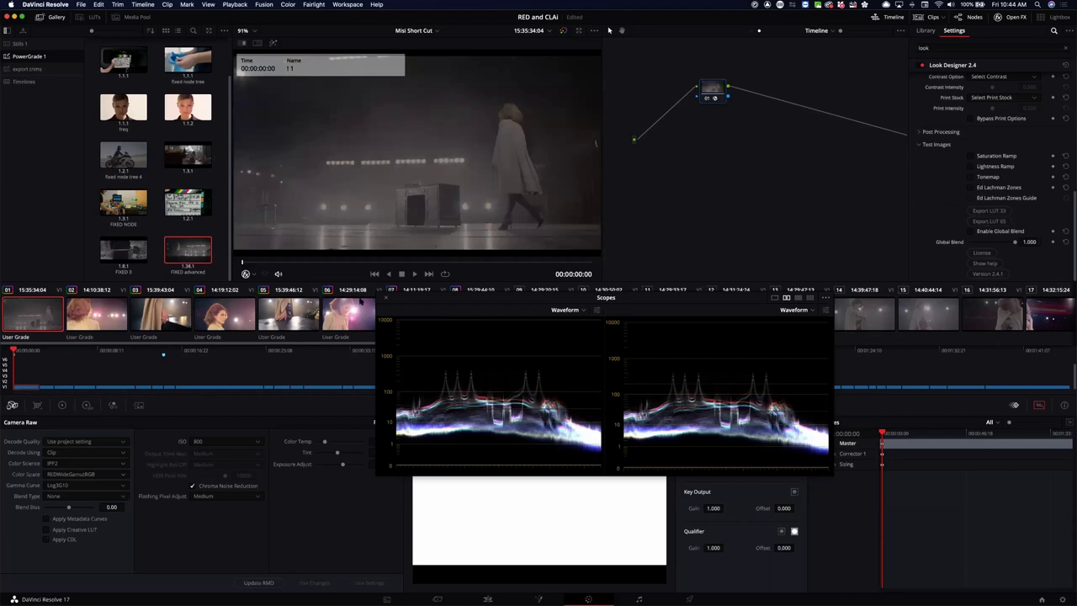
left_click(385, 297)
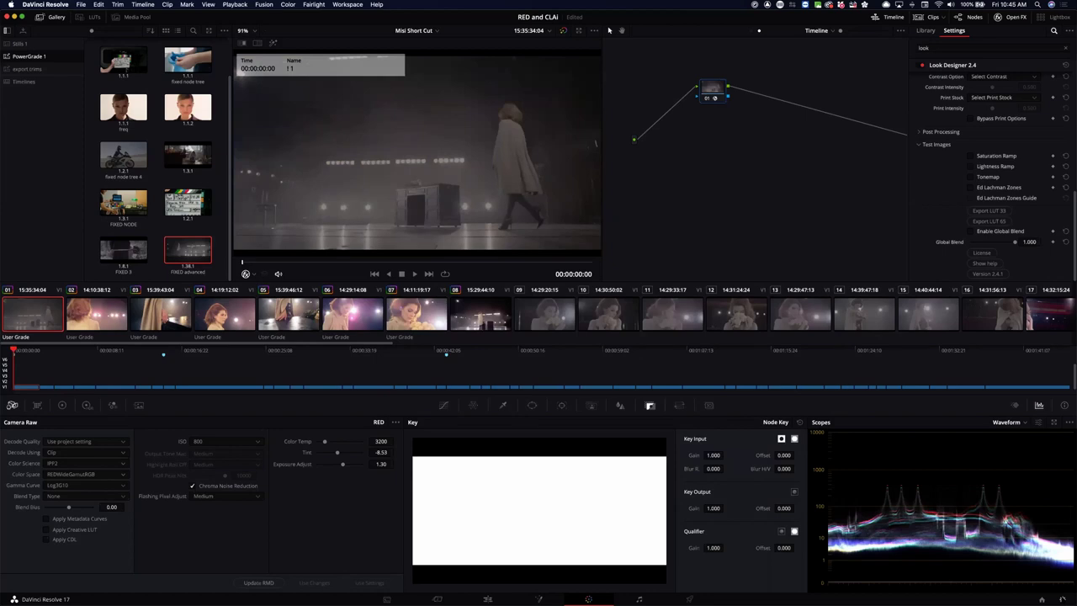
In the project's color management settings, set the color viewer lookup table to HDR 1000 nits to Gamma 2.4 and save.
left_click(1041, 599)
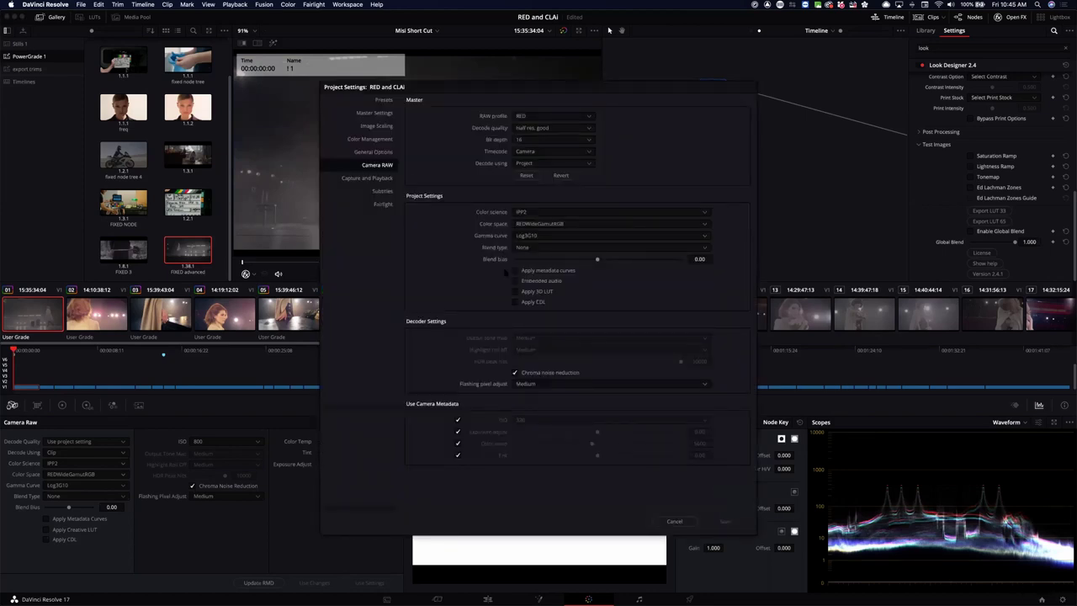
left_click(367, 140)
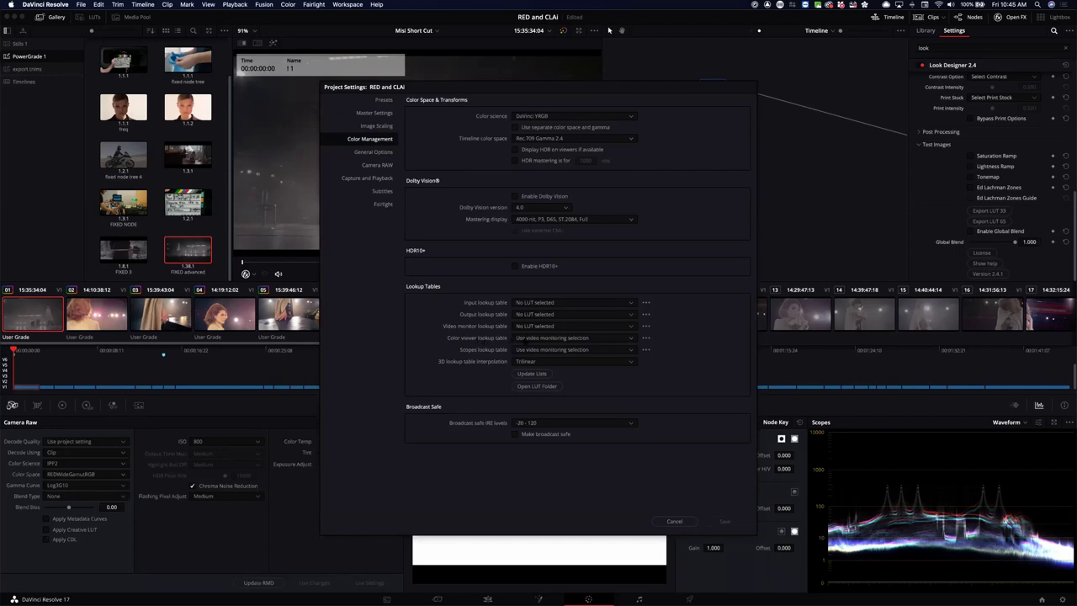
left_click(646, 338)
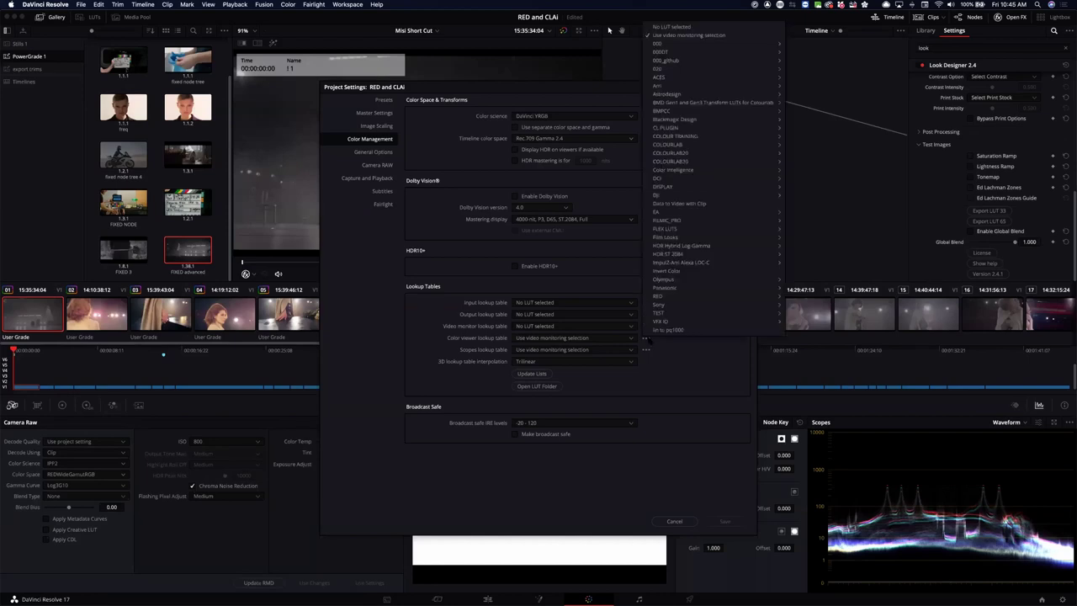
mouse_move(673, 255)
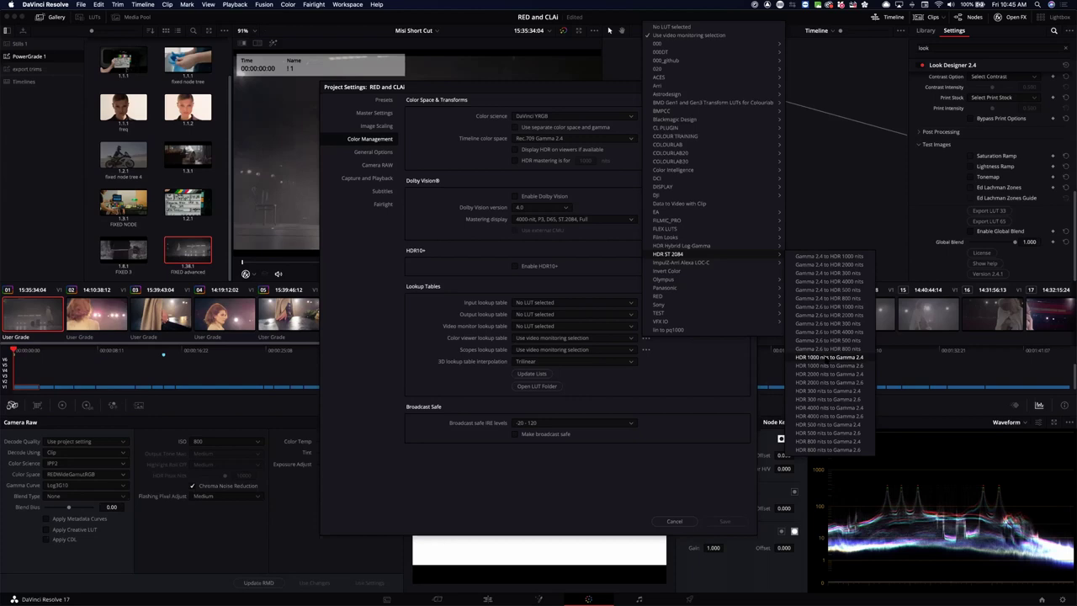
left_click(823, 357)
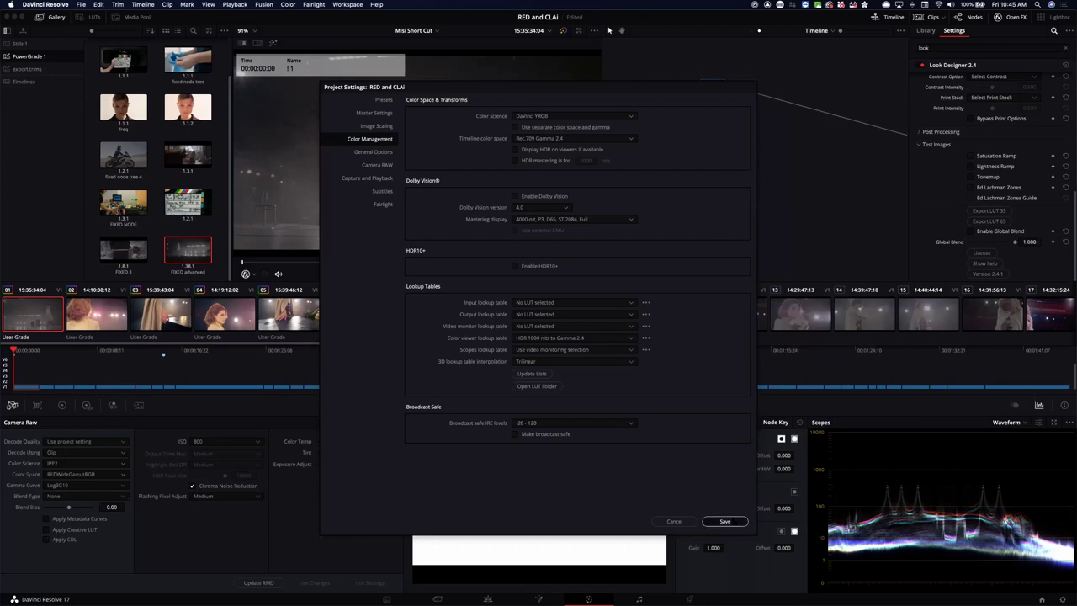
key("Return")
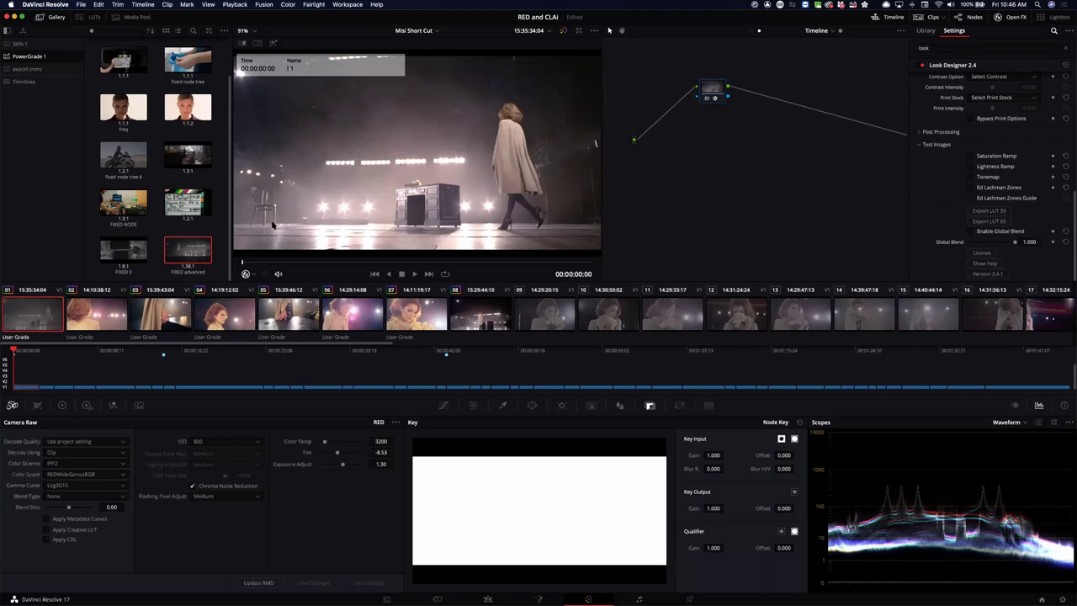
Step forward and back through the timeline's clips and play the first one to review the image.
key("Down")
key("Down")
key("Down")
key("Down")
key("Down")
key("Down")
key("Down")
key("Down")
key("Down")
key("Down")
key("Down")
key("Down")
key("Down")
key("Down")
key("Down")
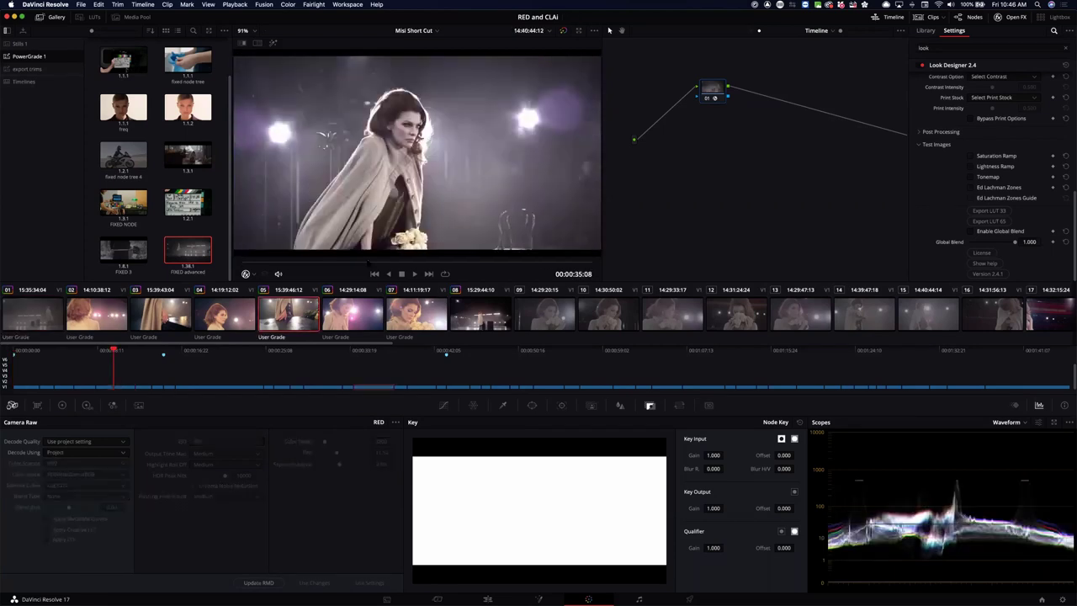
key("Up")
key("Up")
key("Up")
key("Up")
key("Up")
key("Up")
key("Up")
key("Up")
key("Up")
key("Up")
key("Up")
key("Up")
key("Up")
key("Up")
key("Up")
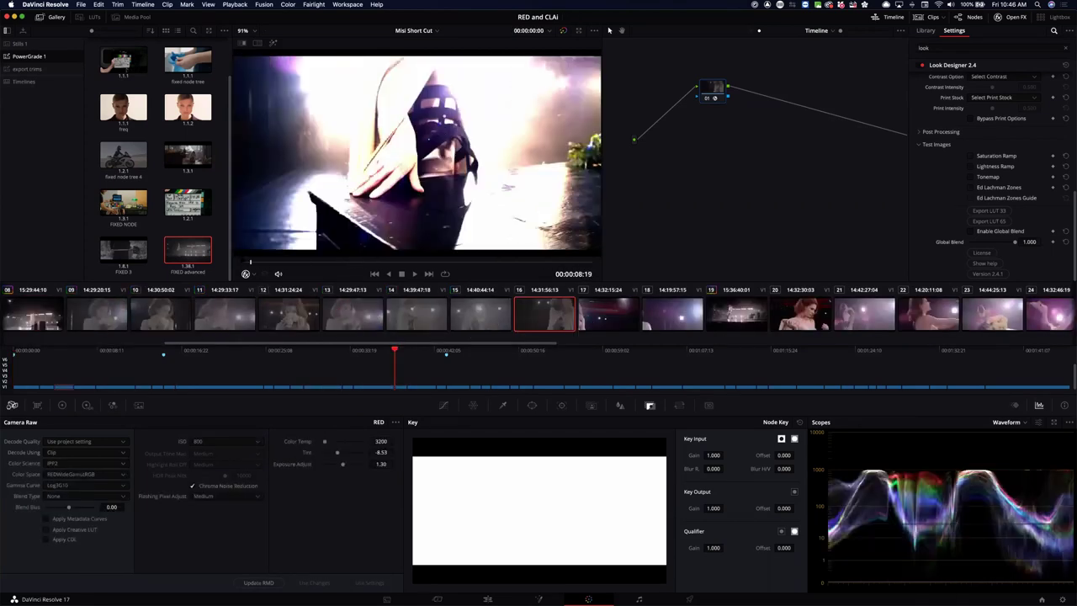
key("space")
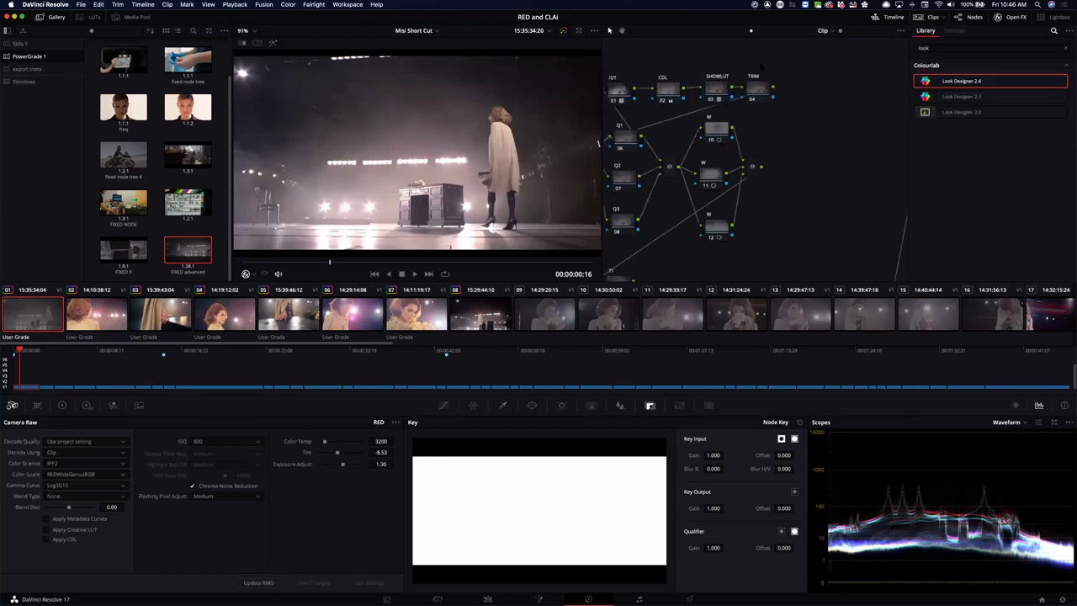
Disable the ODT node on clip 01, select clips 01 through 08, and ripple the node change to them.
scroll(791, 202, "down", 3)
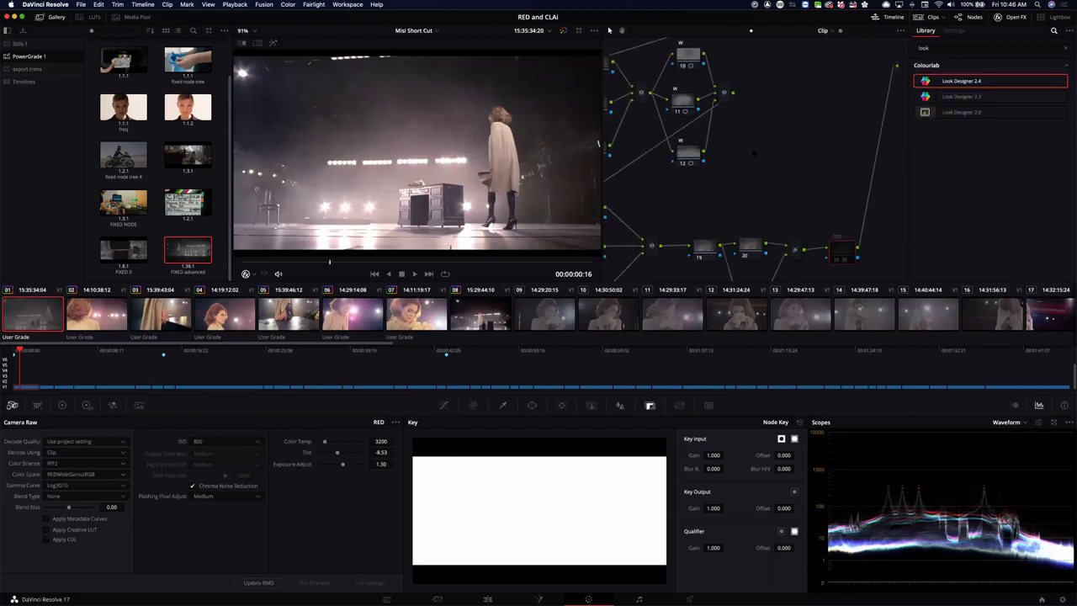
scroll(798, 193, "down", 2)
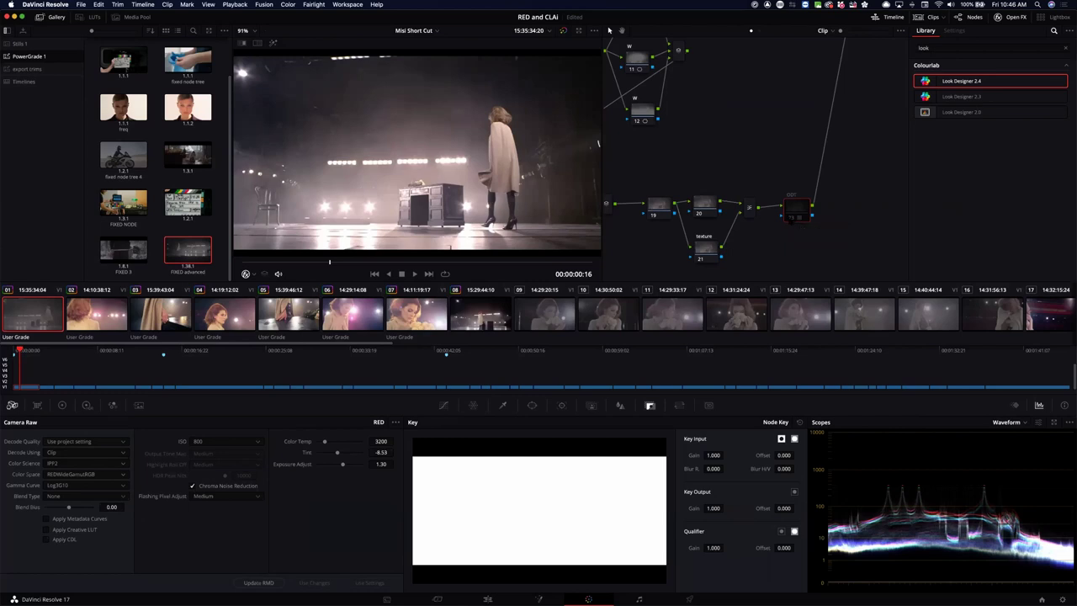
key("shift+d")
key("shift+d")
left_click(488, 320, "shift")
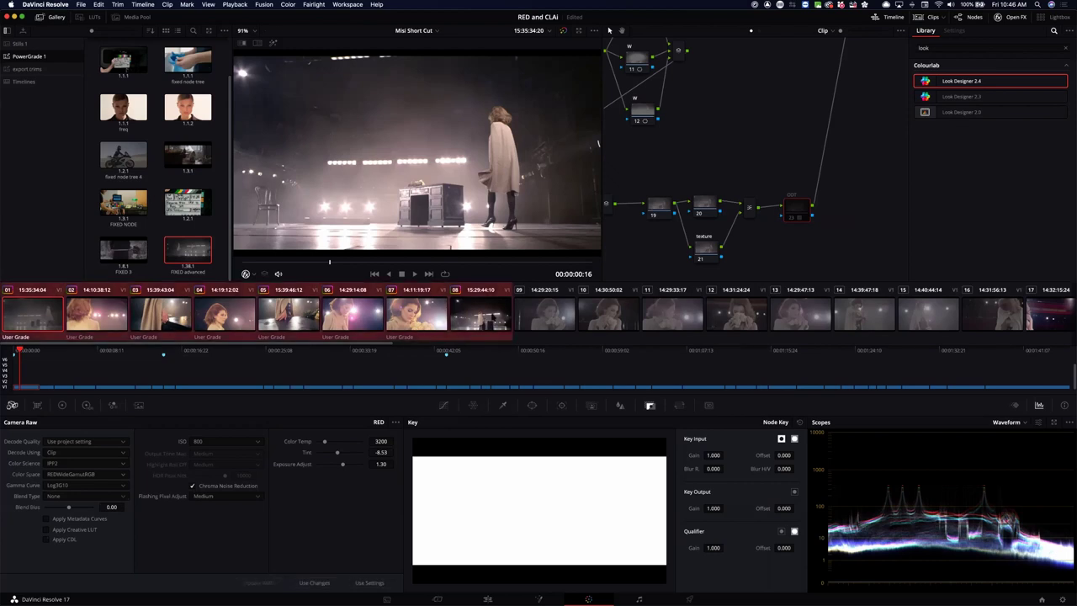
left_click(290, 5)
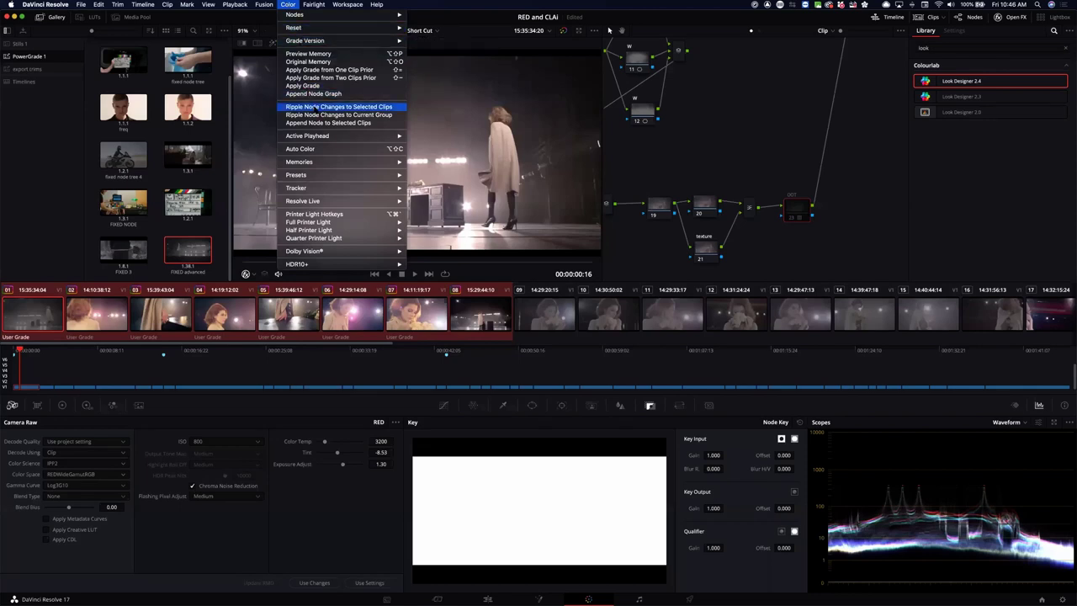
left_click(314, 107)
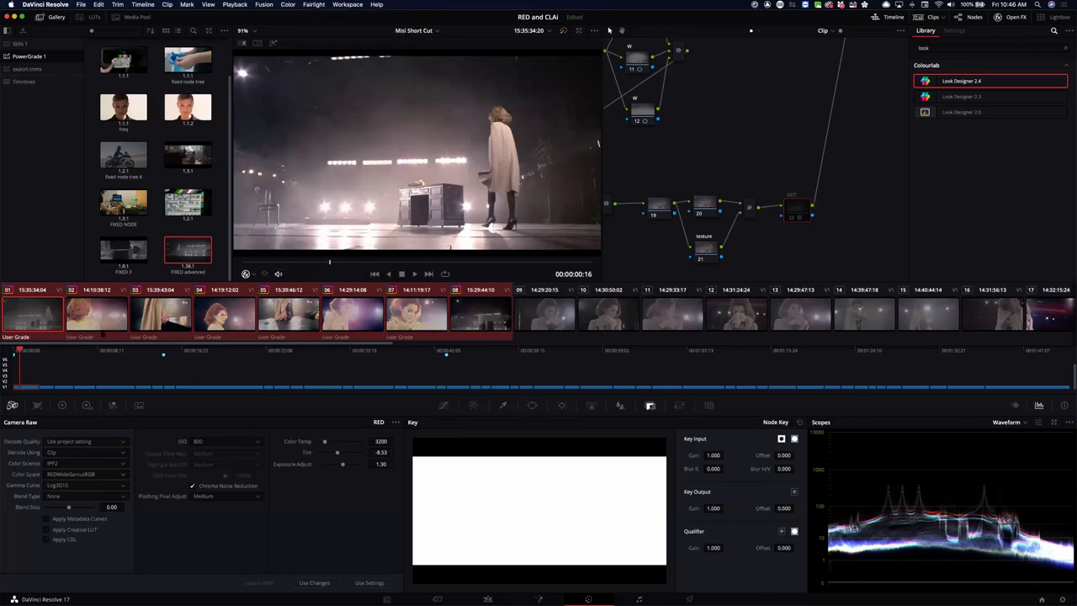
Go through clips 02 to 07 one at a time and disable the ODT node in each clip's node tree.
left_click(112, 319)
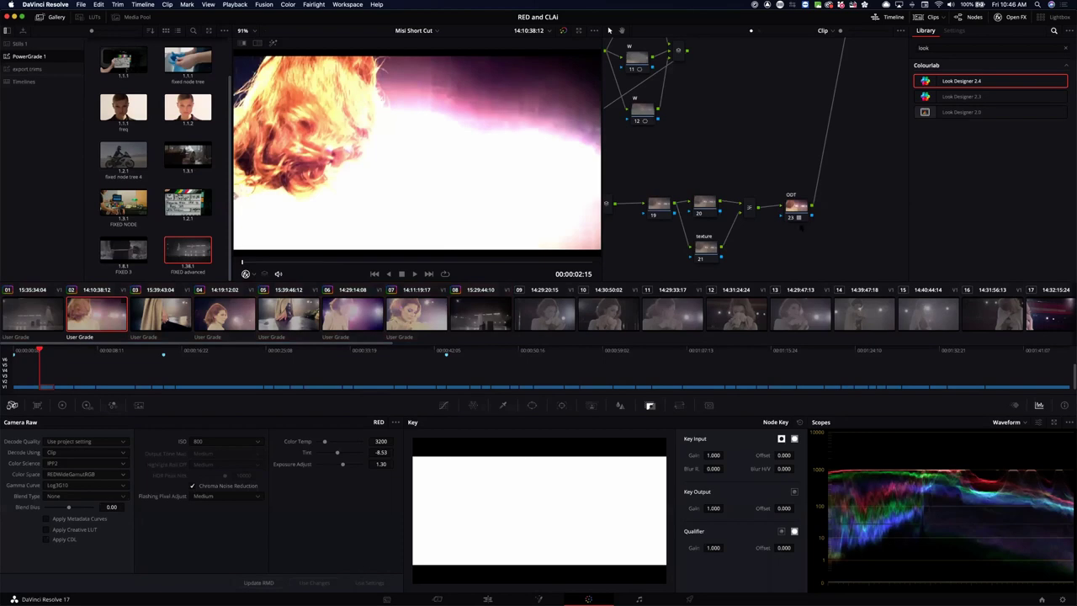
key("super+d")
key("Down")
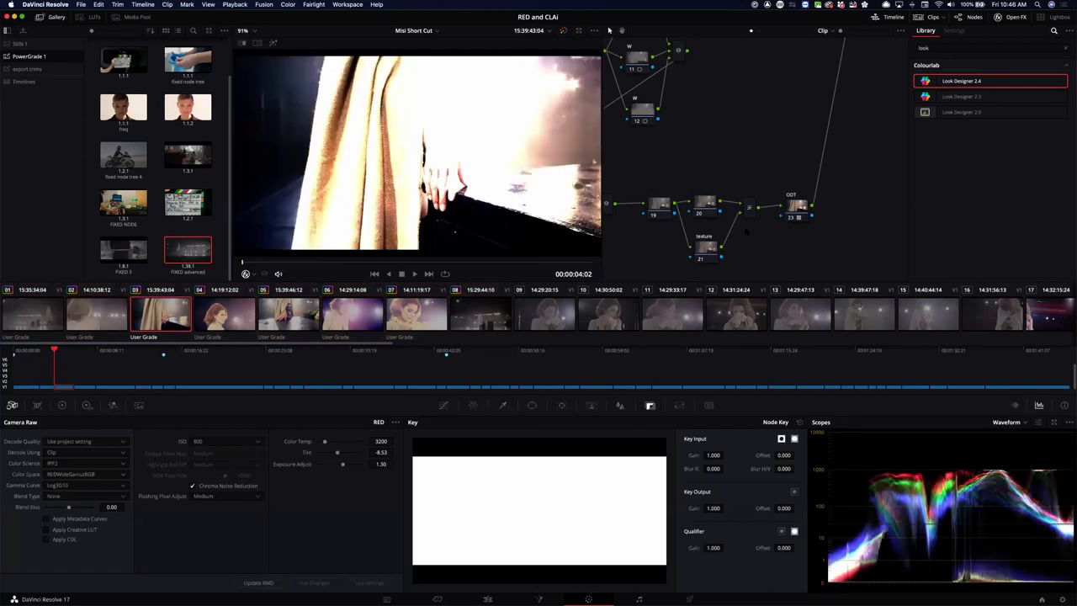
key("Down")
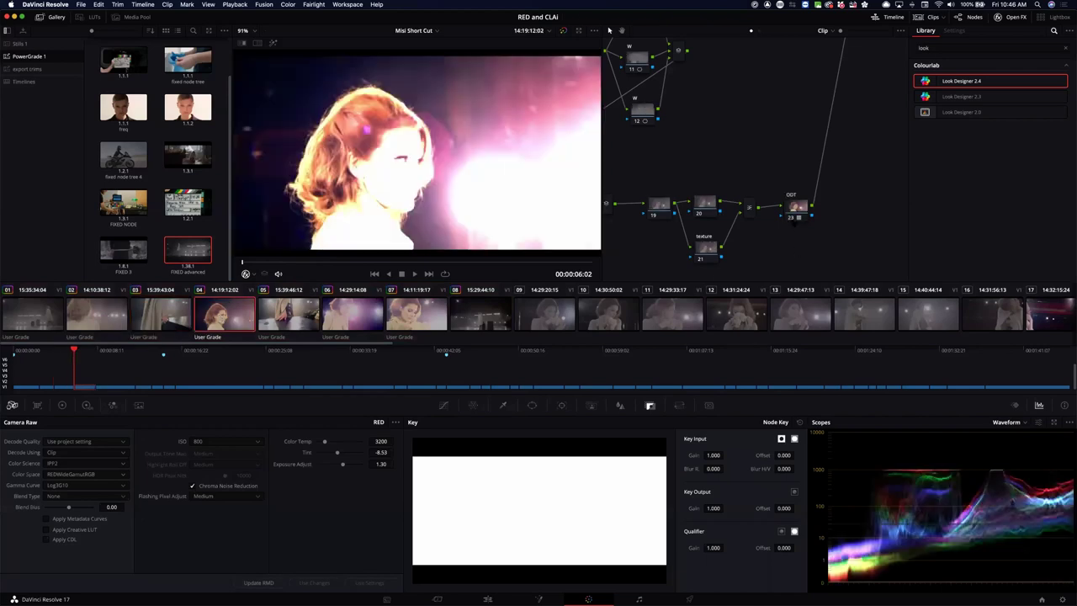
key("Down")
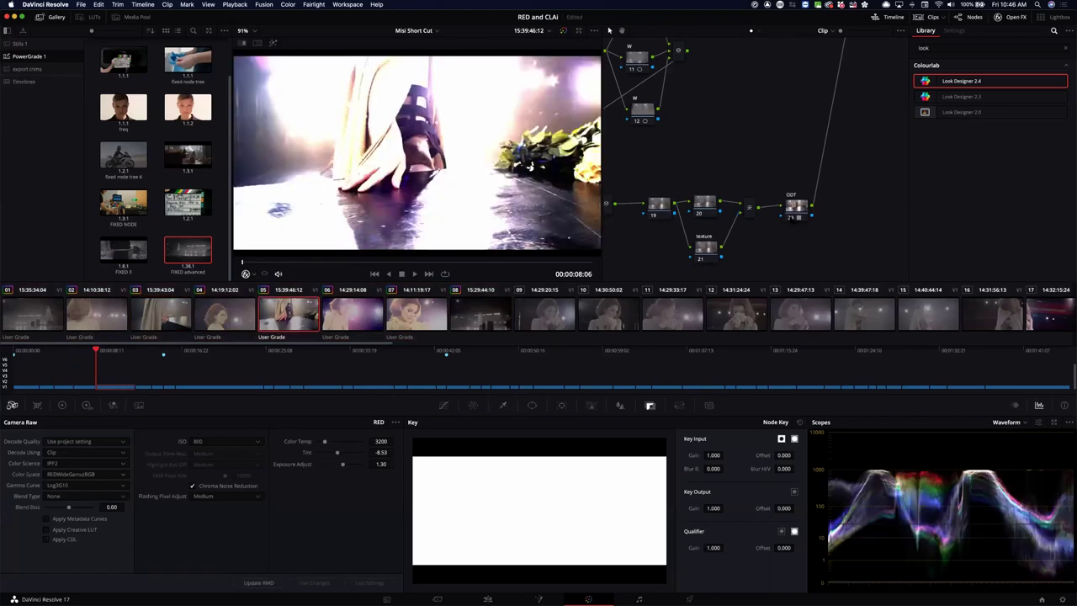
key("super+d")
key("Down")
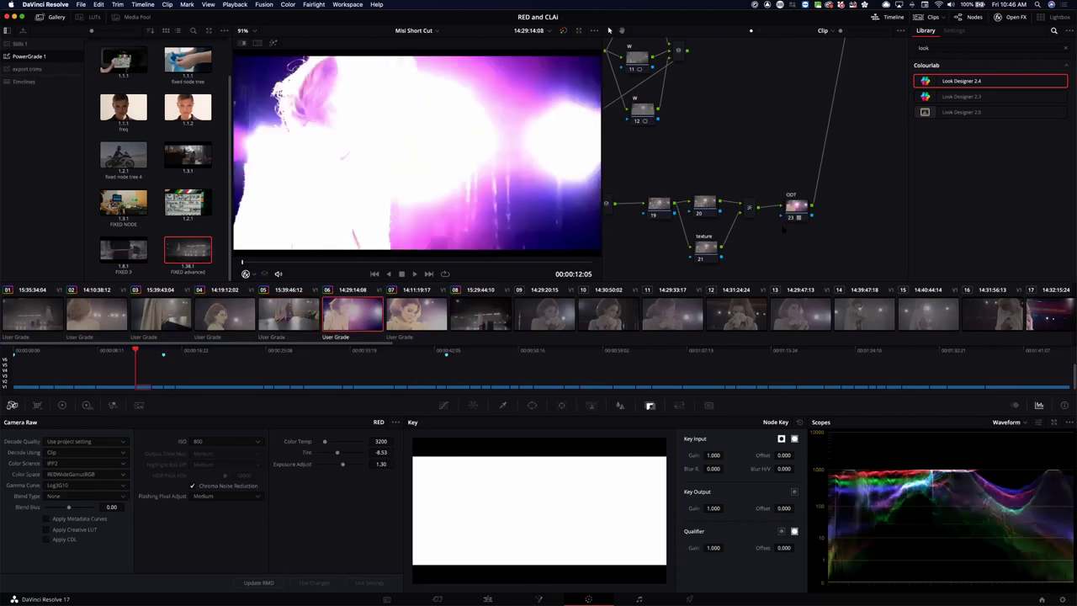
key("Down")
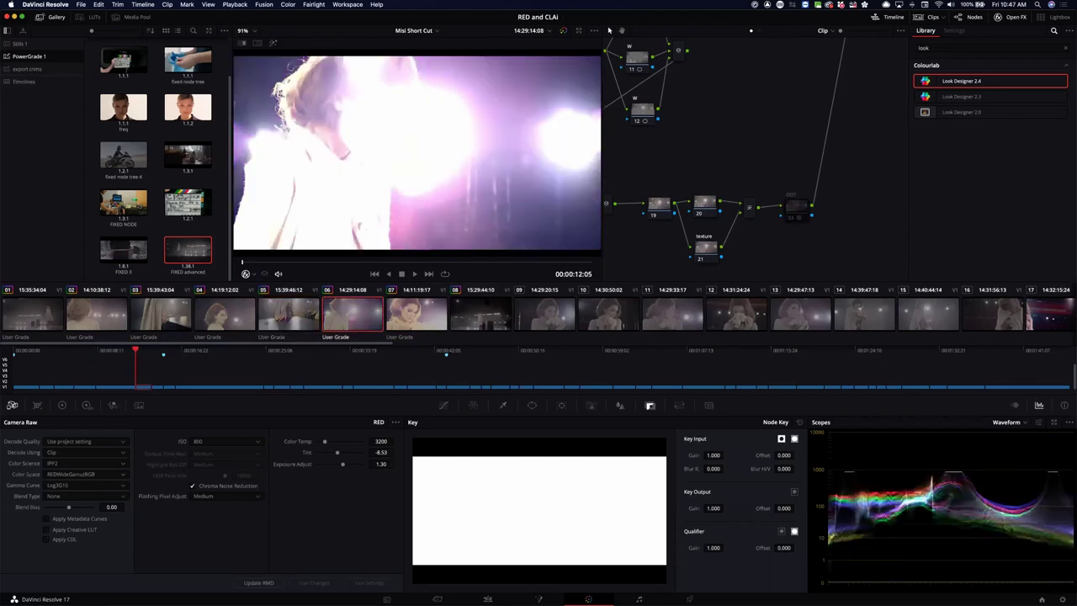
key("super+d")
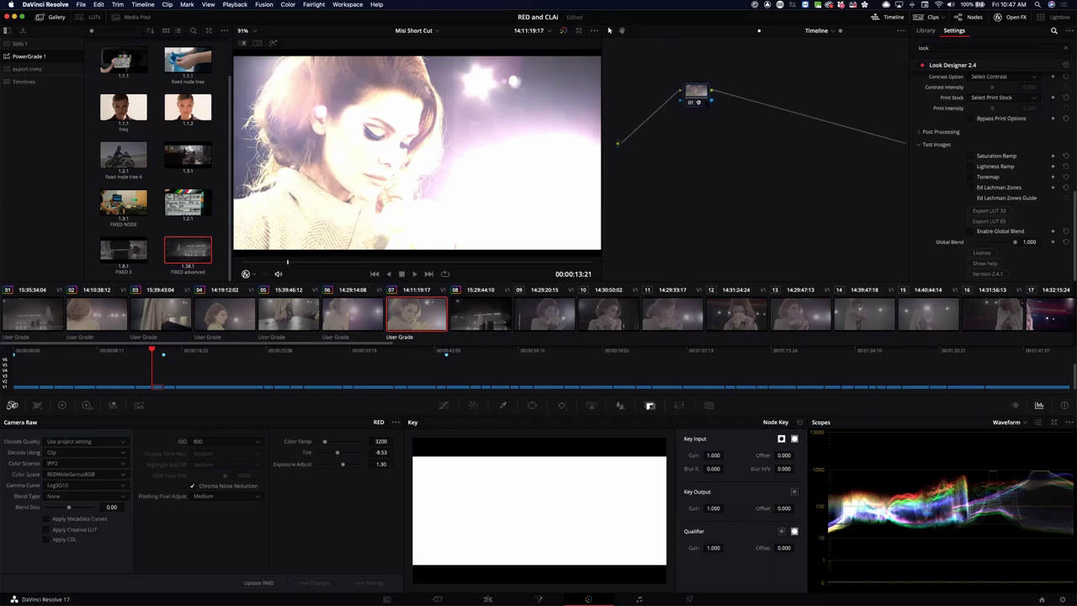
Set the timeline-level Look Designer's output profile to HDR10 REC2020 PQ1000.
scroll(1045, 145, "up", 10)
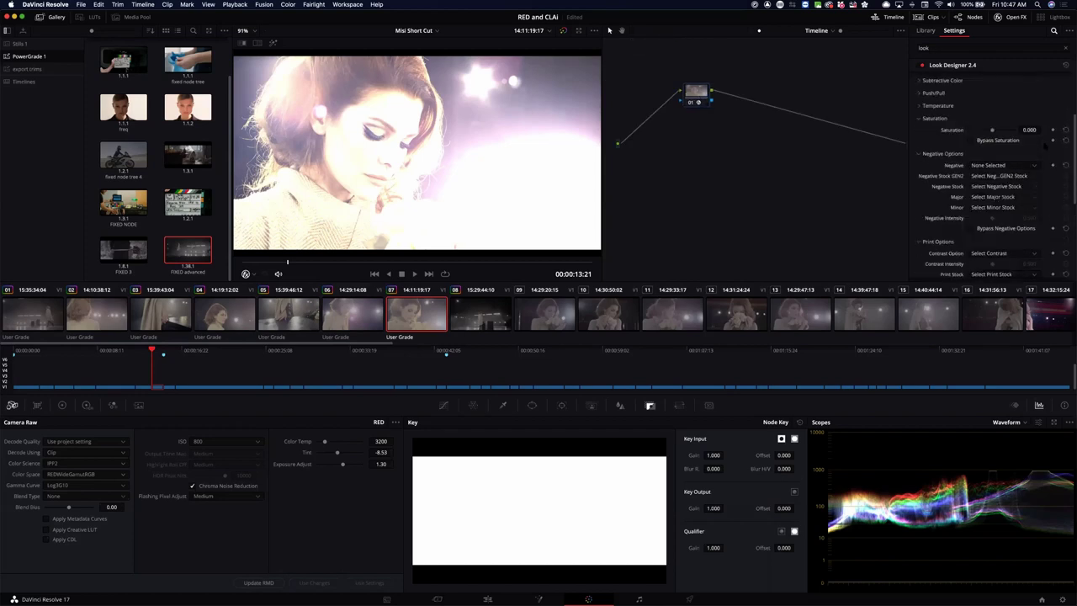
left_click(1009, 101)
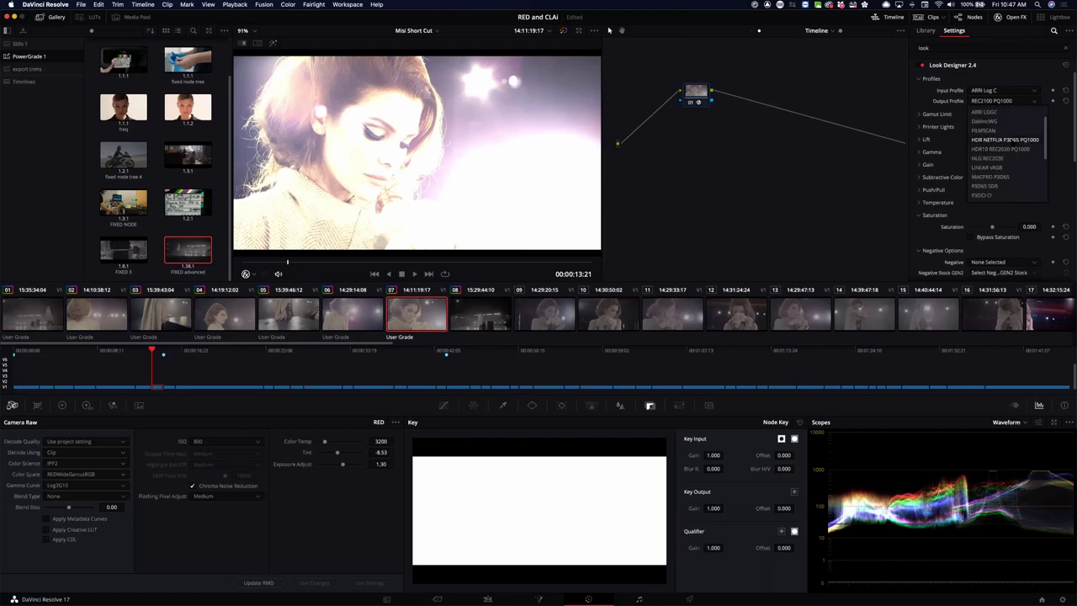
left_click(1002, 149)
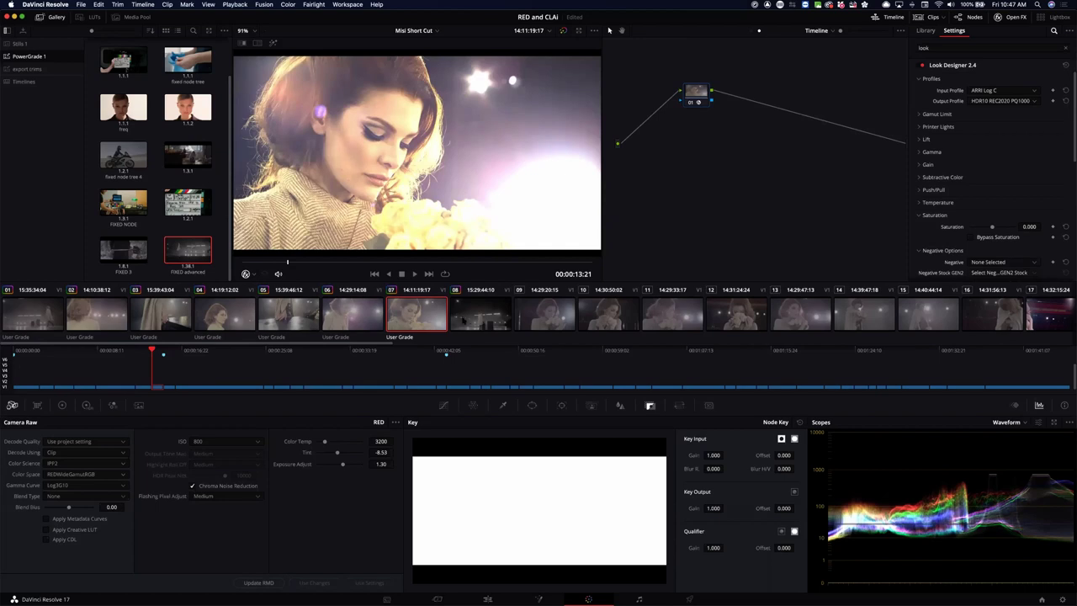
On clip 09, apply Look Designer 2.4 to the clip's node and disable the timeline-level Look Designer node.
left_click(472, 320)
left_click(416, 320)
left_click(545, 313)
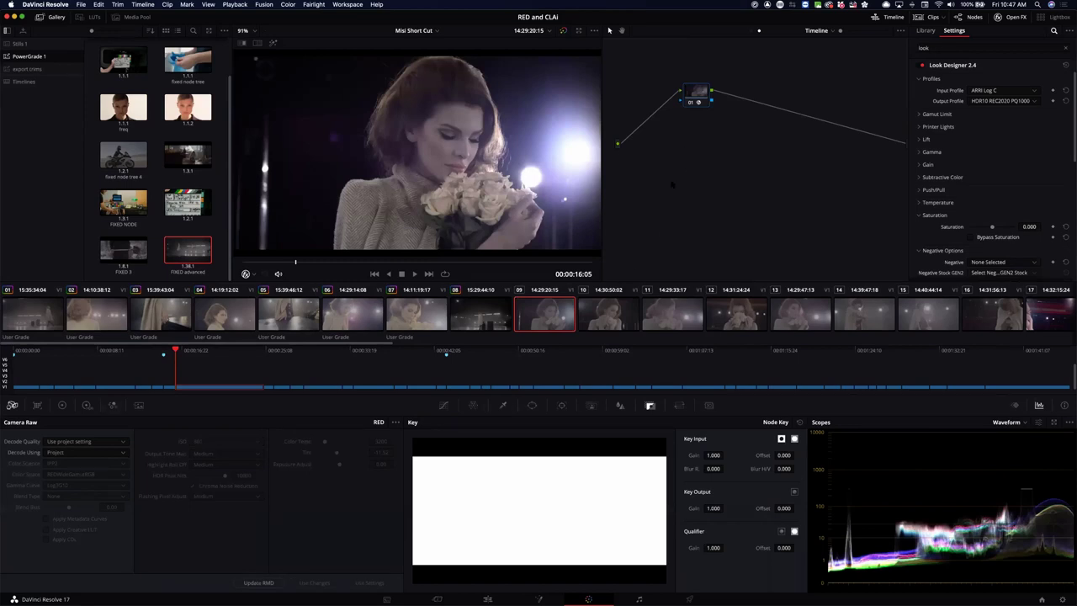
left_click(751, 31)
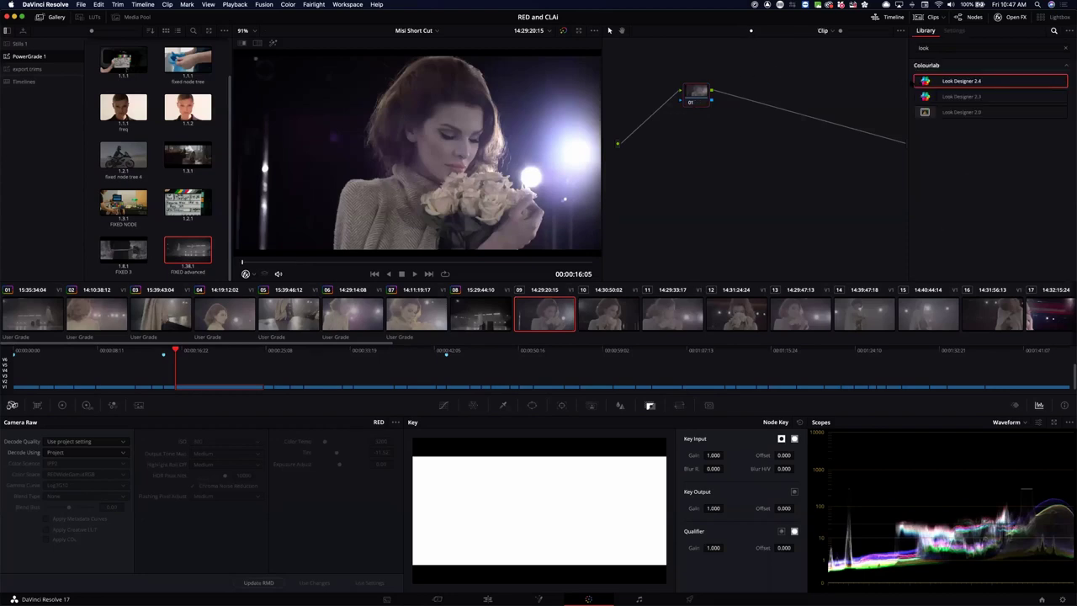
left_click_drag(925, 81, 694, 105)
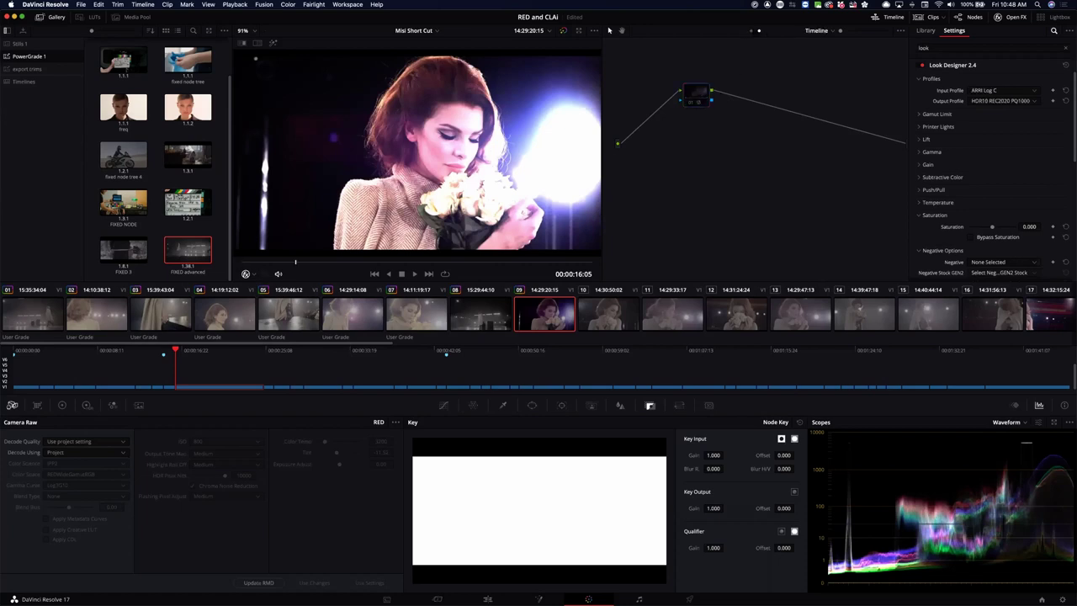
left_click(752, 30)
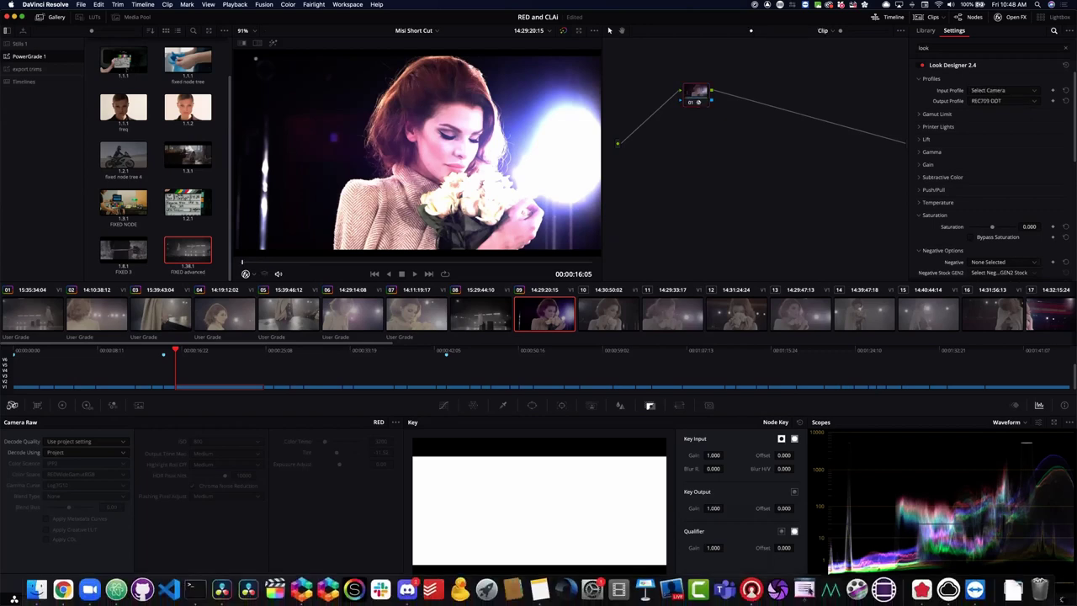
In the project's color management settings, set the color viewer lookup table to Use video monitoring selection and save.
key("shift+9")
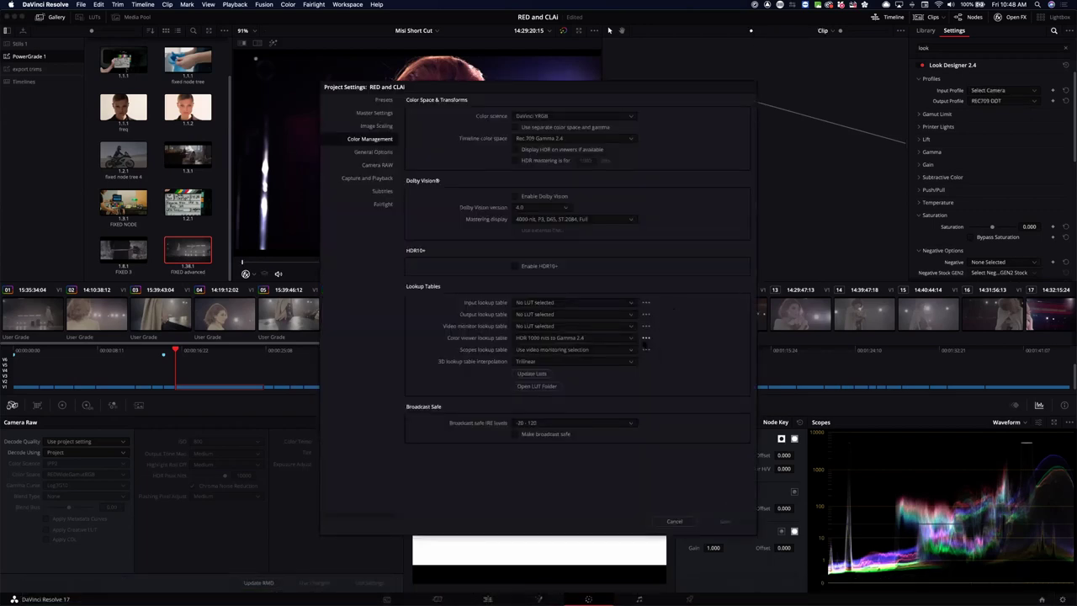
left_click(589, 337)
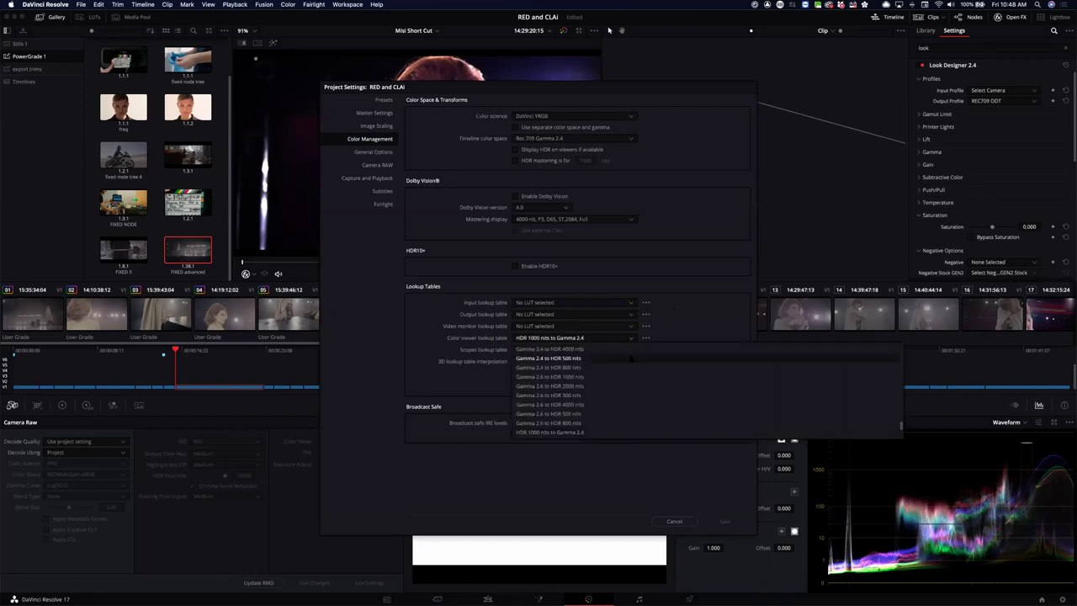
scroll(631, 359, "up", 5)
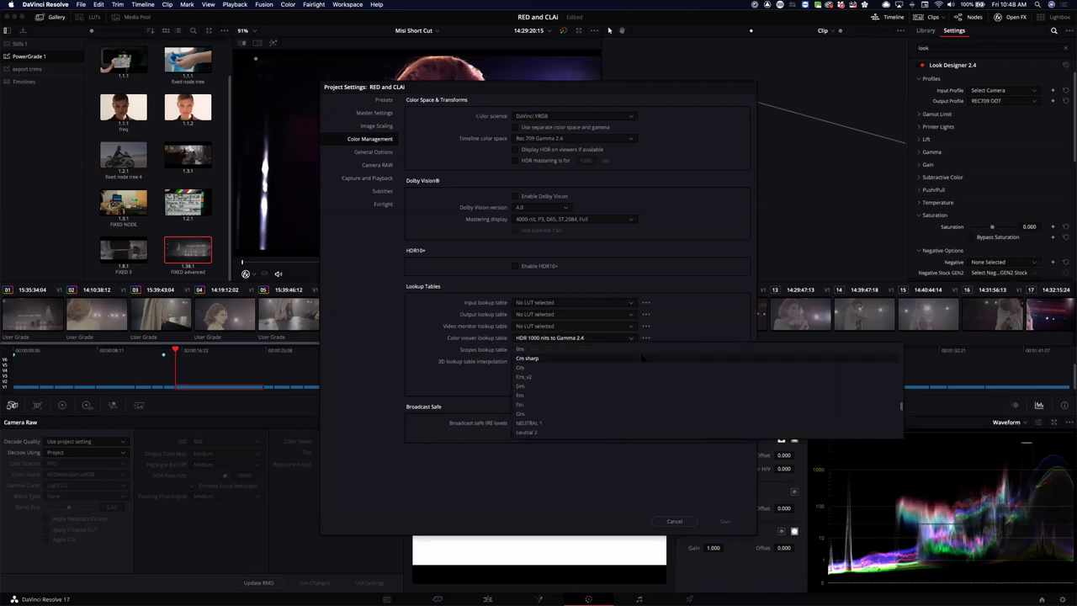
scroll(652, 343, "up", 5)
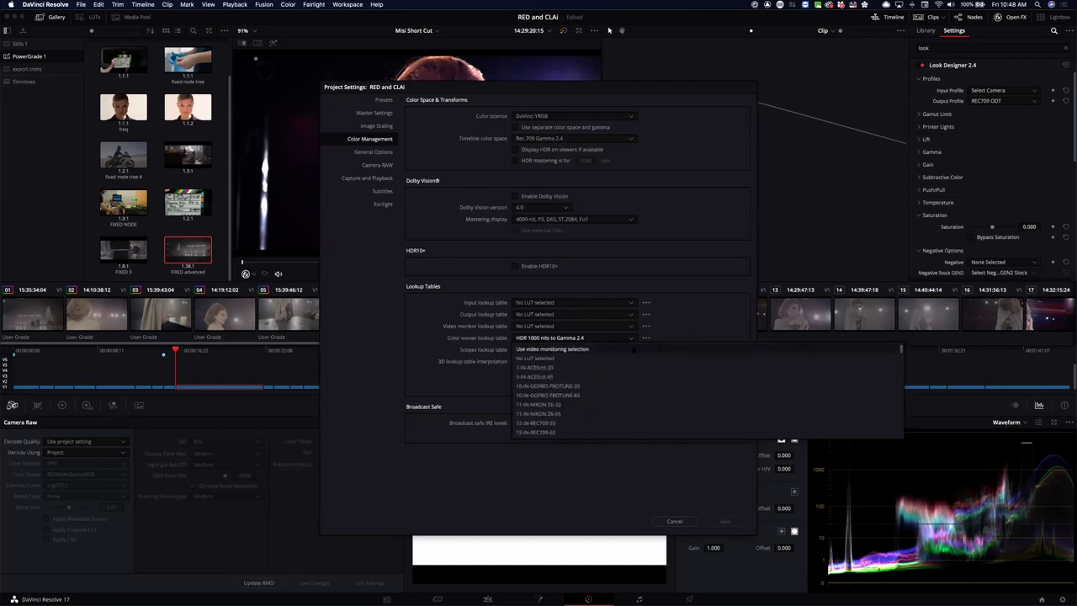
left_click(633, 350)
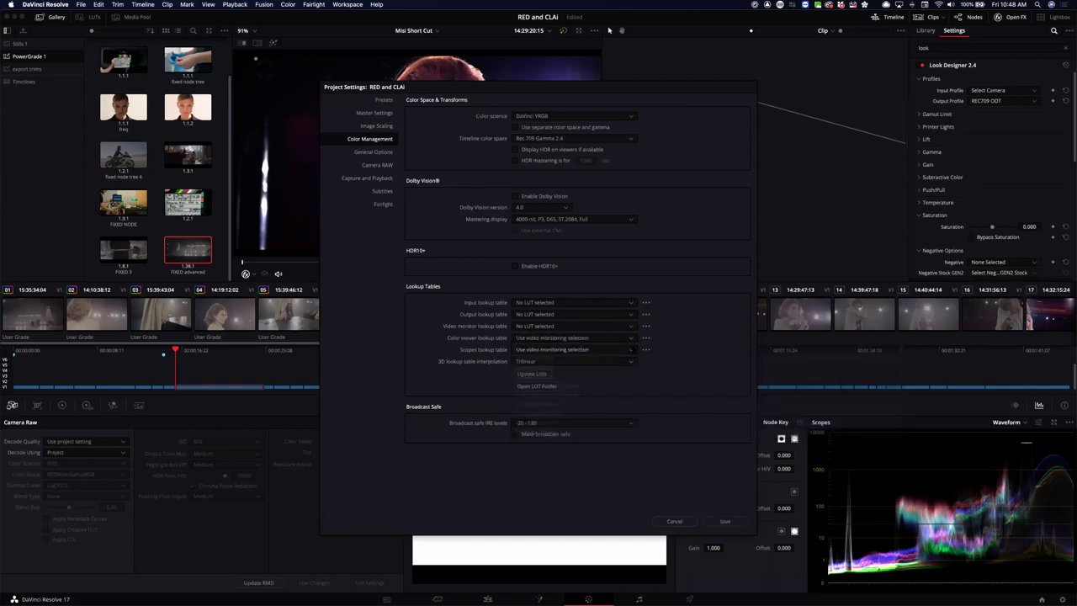
left_click(725, 521)
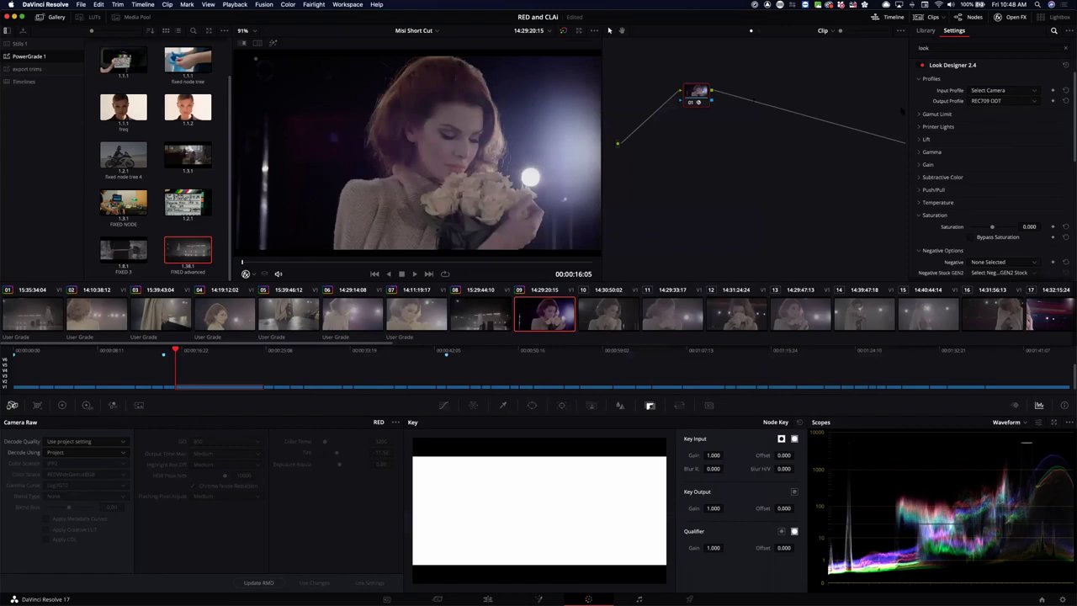
Set the input profile of clip 09's Look Designer to REC2020 ST2084 1000.
left_click(1000, 90)
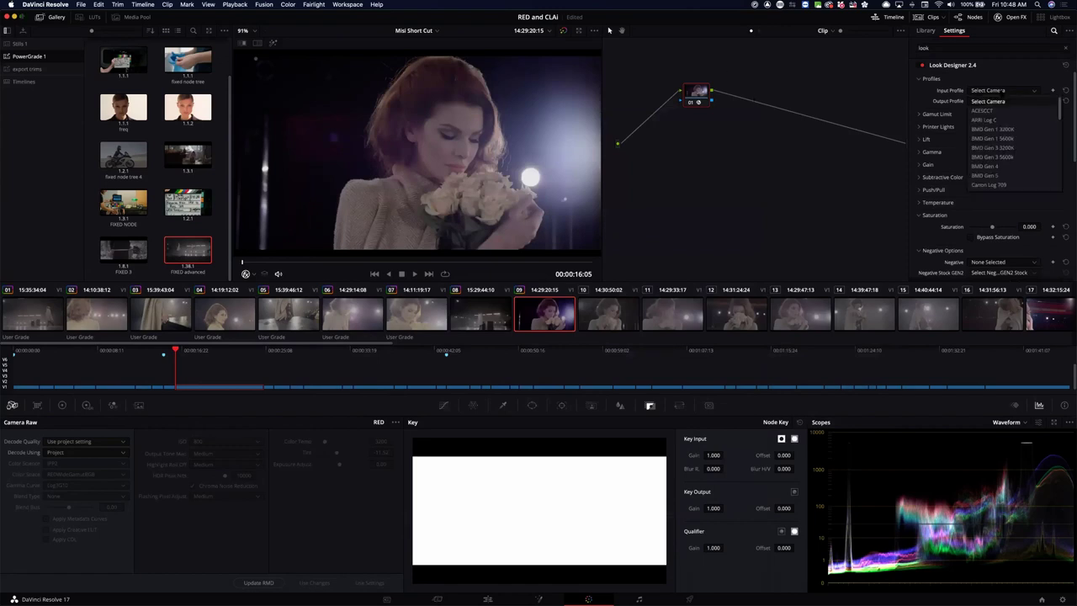
scroll(1010, 143, "down", 5)
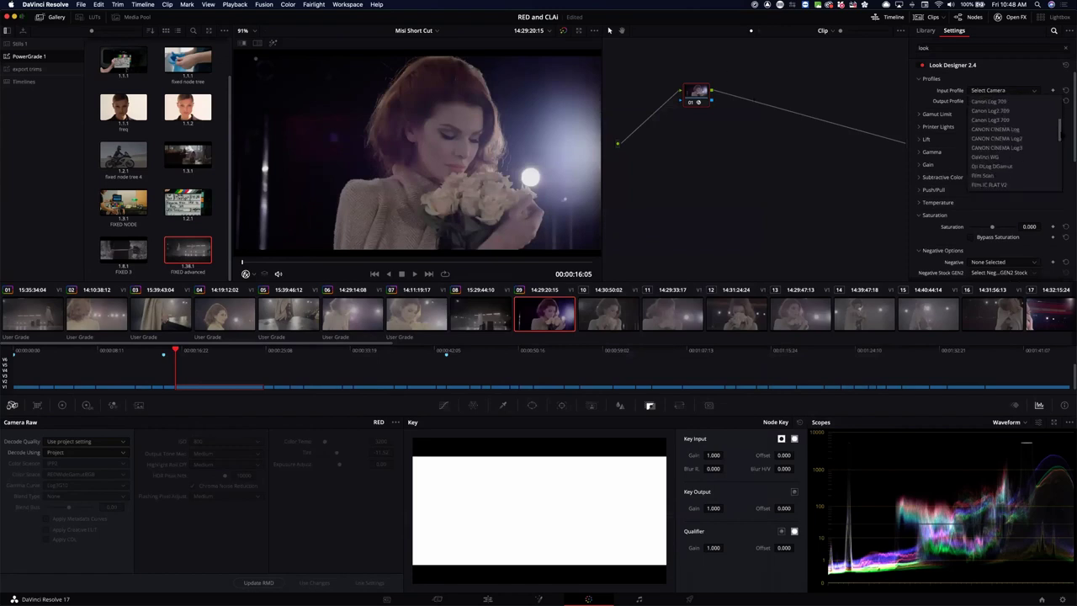
scroll(1009, 143, "down", 5)
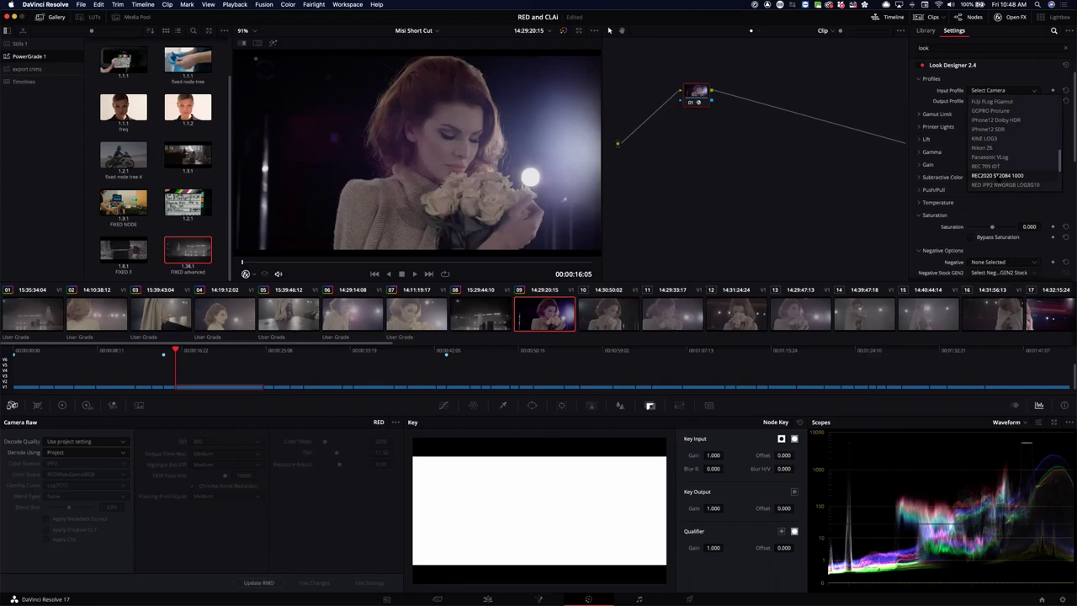
left_click(1001, 175)
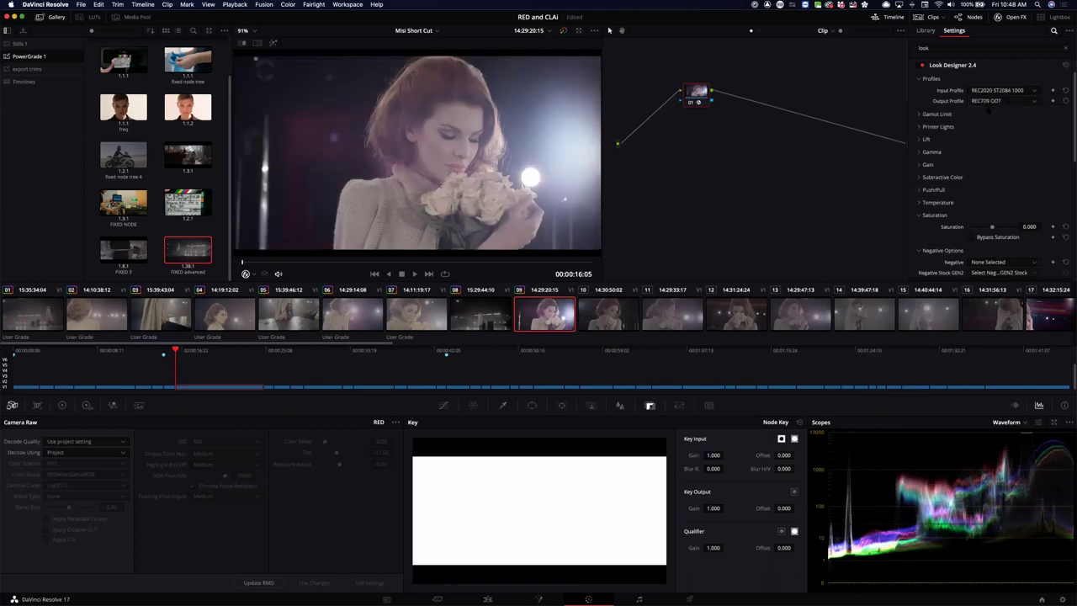
Export the Look Designer transform from REC2020 ST2084 1000 to REC709 ODT as a 33-point LUT in the COLOURLAB folder.
scroll(1025, 179, "down", 6)
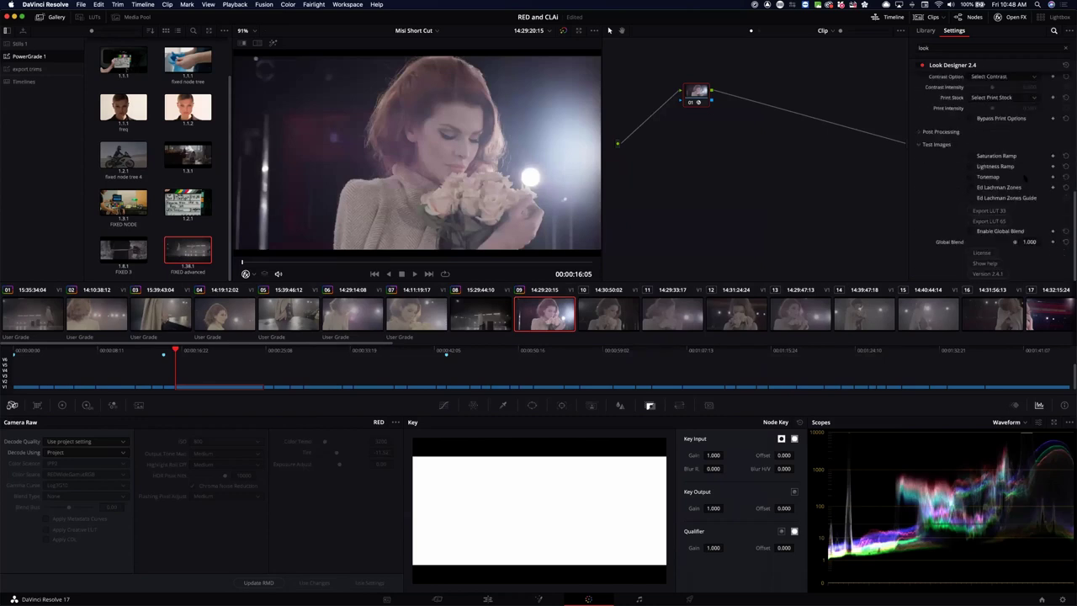
left_click(989, 210)
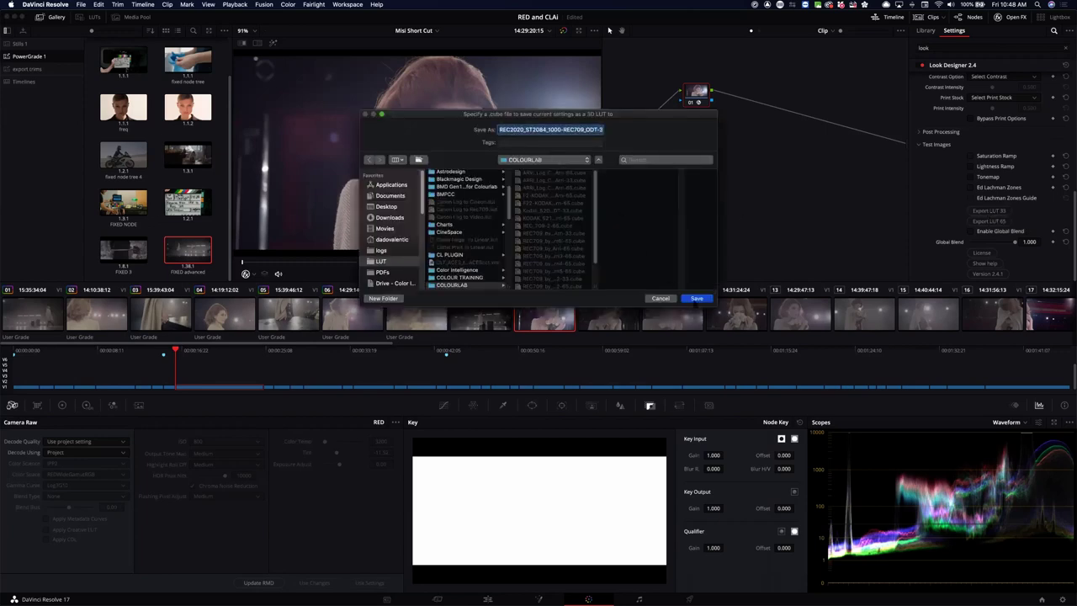
left_click(696, 298)
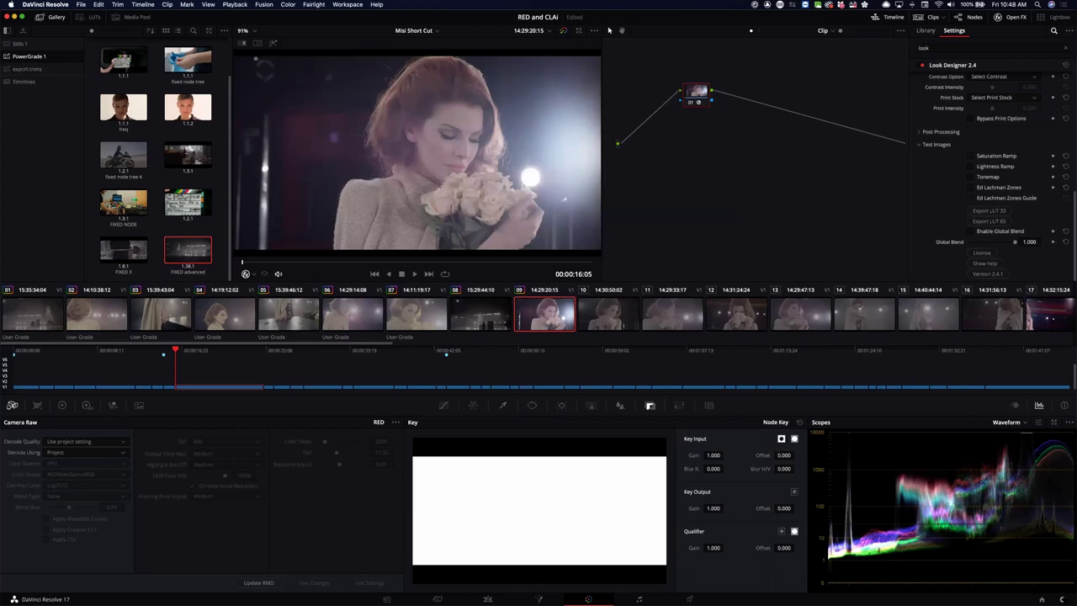
key("shift+9")
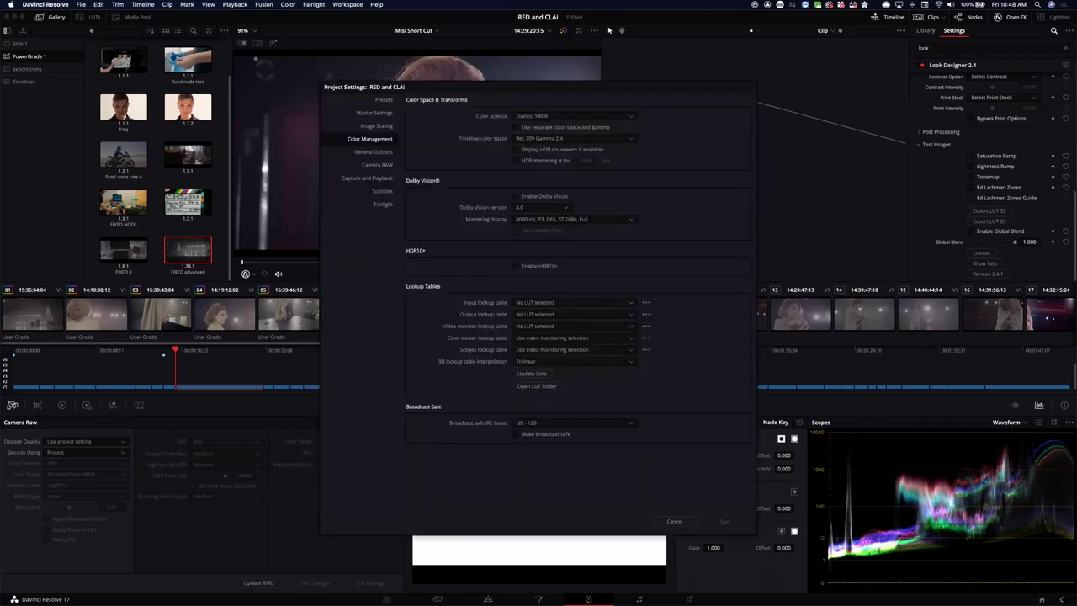
left_click(531, 372)
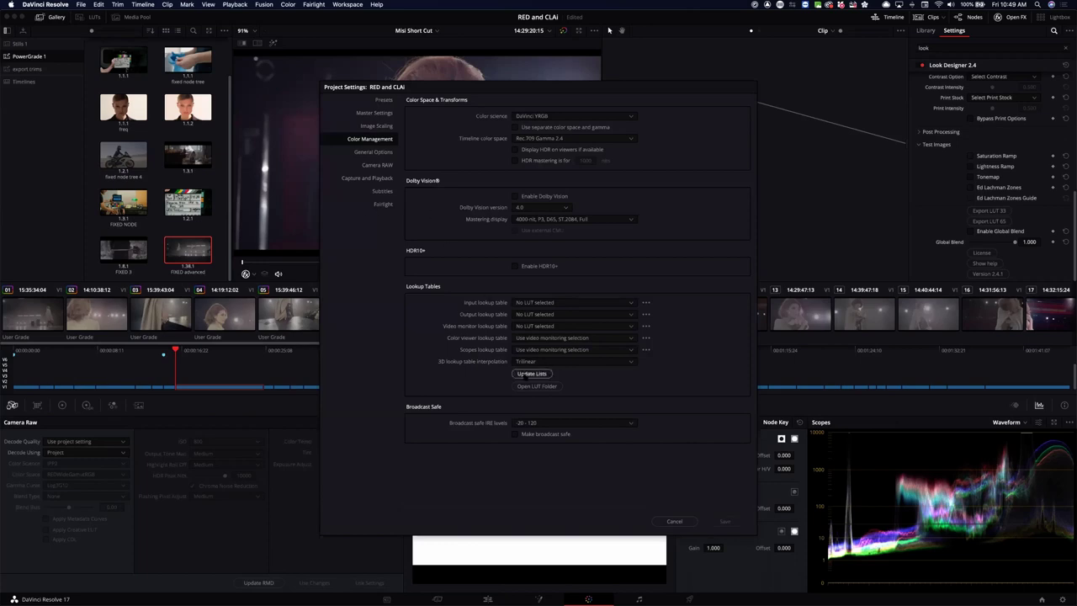
left_click(646, 337)
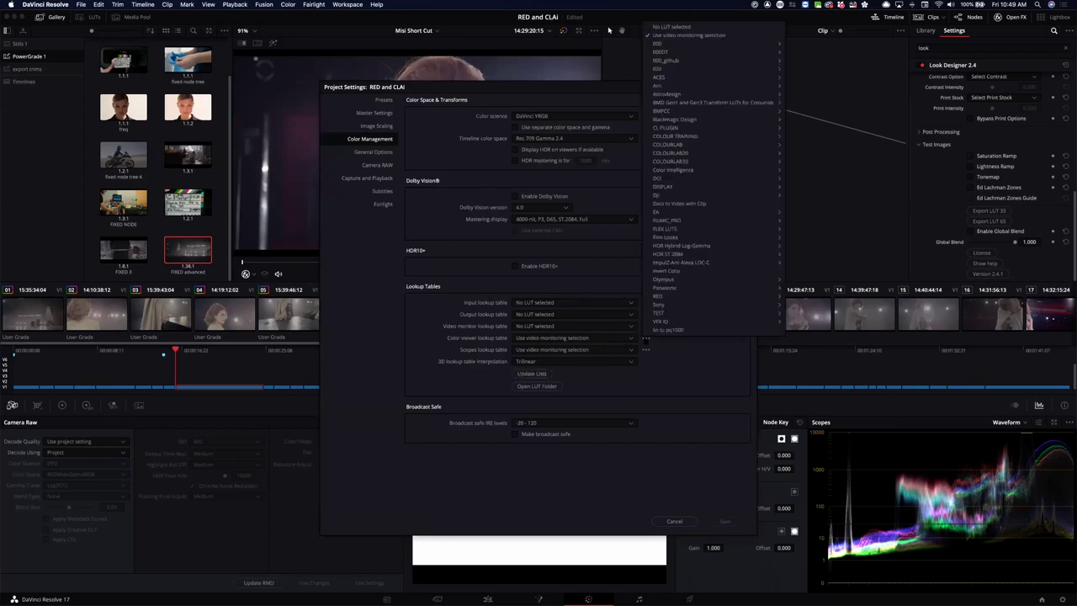
mouse_move(669, 145)
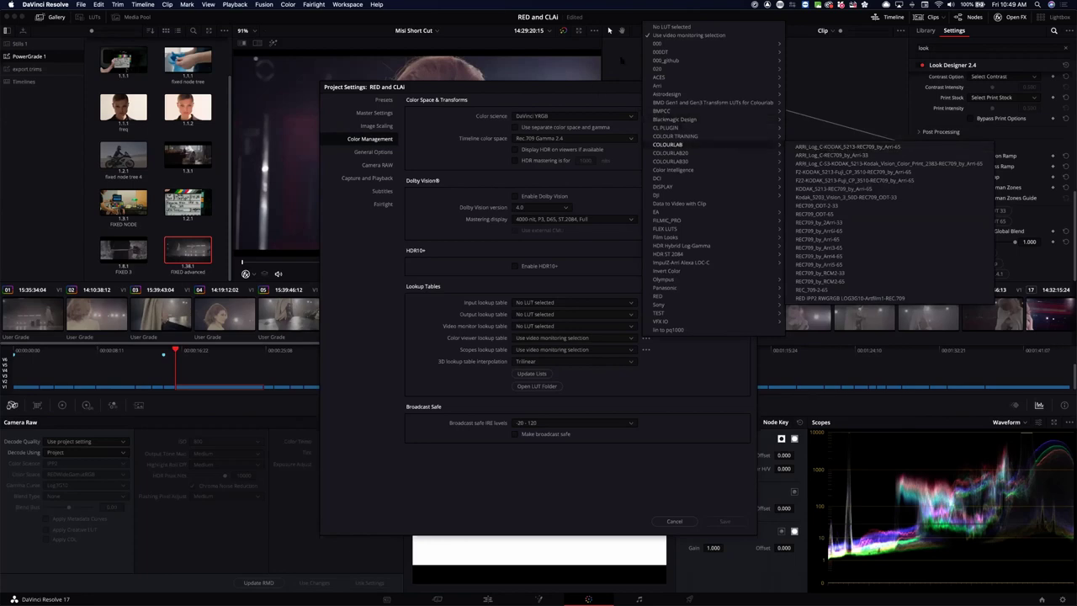
left_click(705, 390)
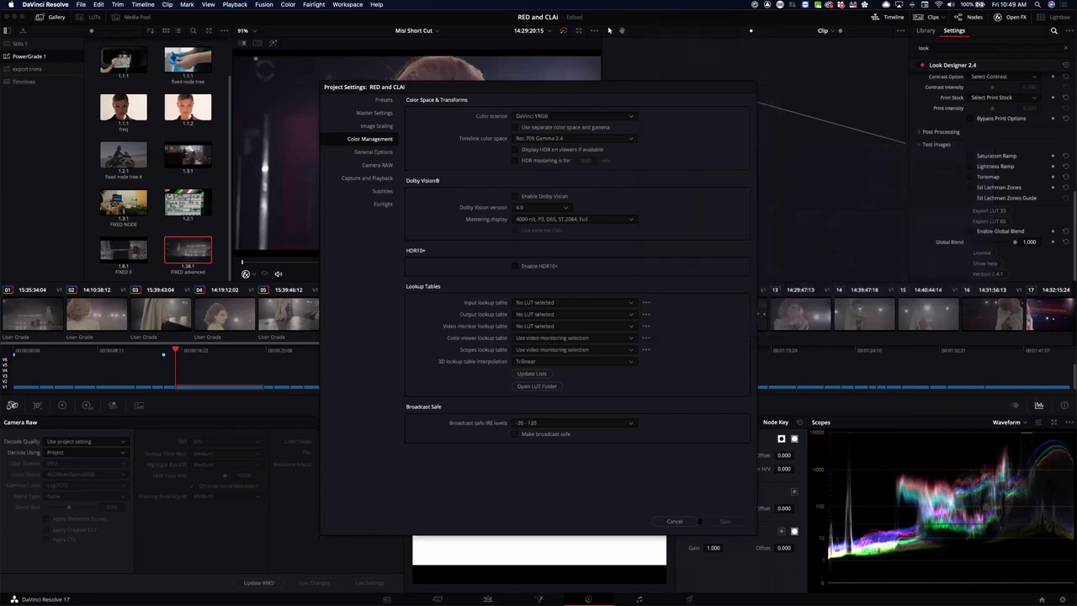
left_click(674, 521)
Refresh the COLOURLAB folder in the LUT browser so that it includes the exported LUT.
left_click(89, 17)
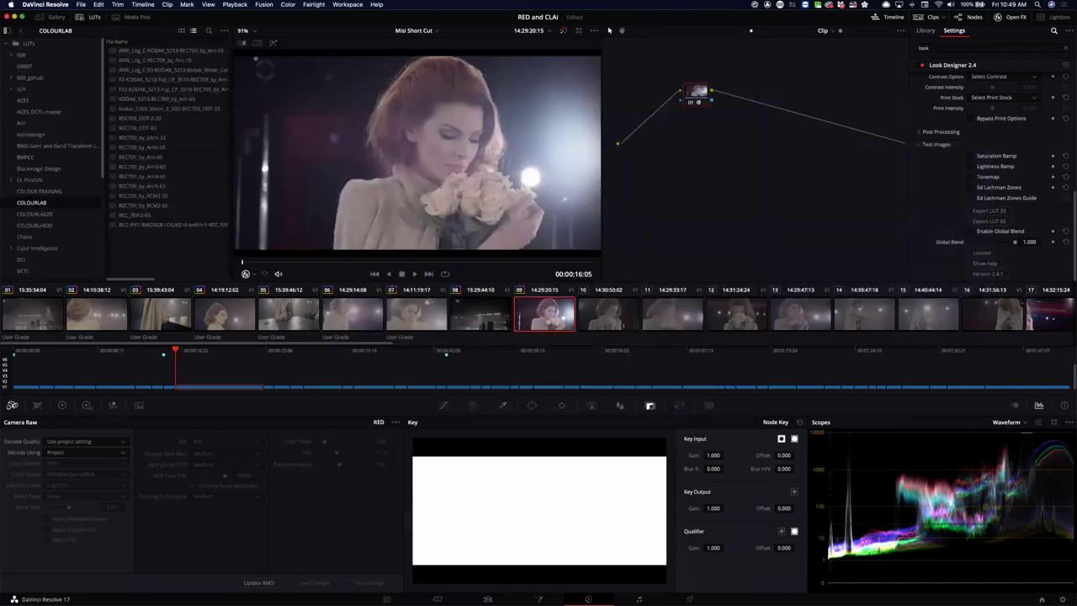
right_click(35, 202)
left_click(49, 209)
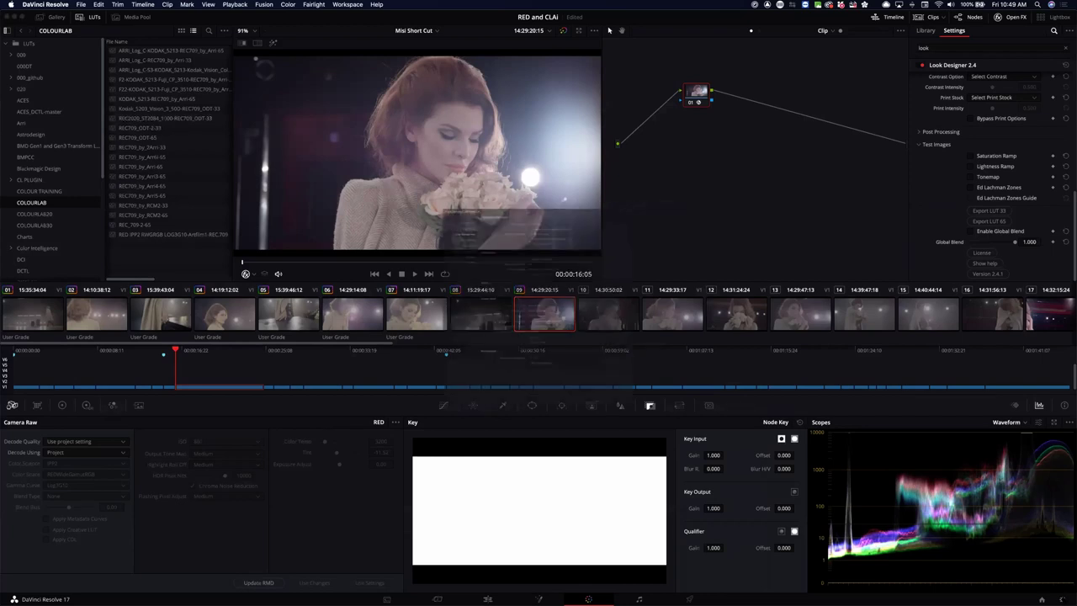
In the project's color management settings, set the color viewer lookup table to REC2020_ST2084_1000-REC709_ODT-33 from COLOURLAB and save.
key("shift+9")
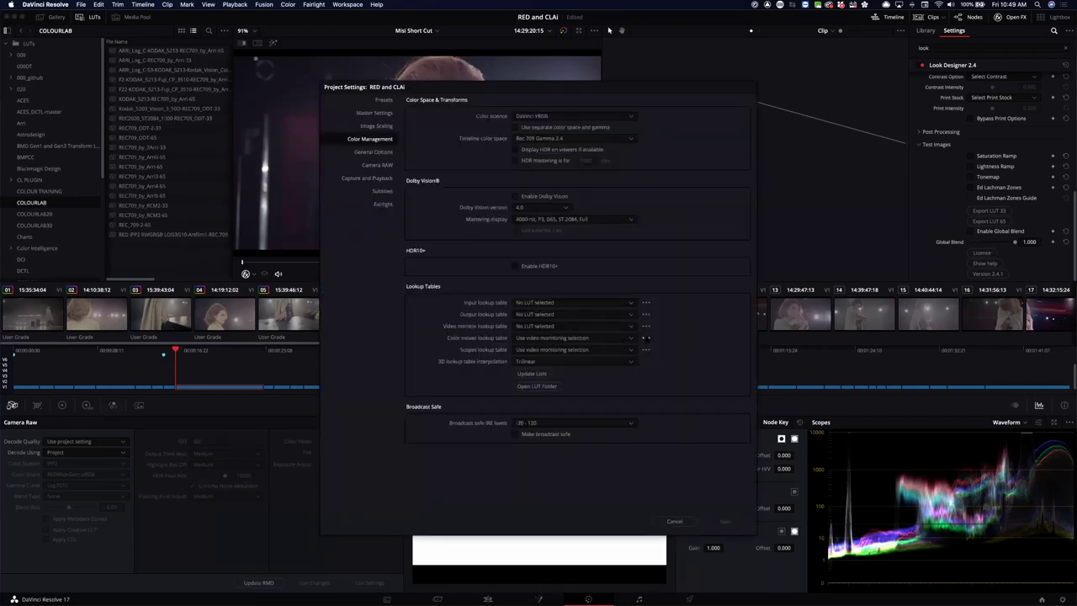
left_click(631, 338)
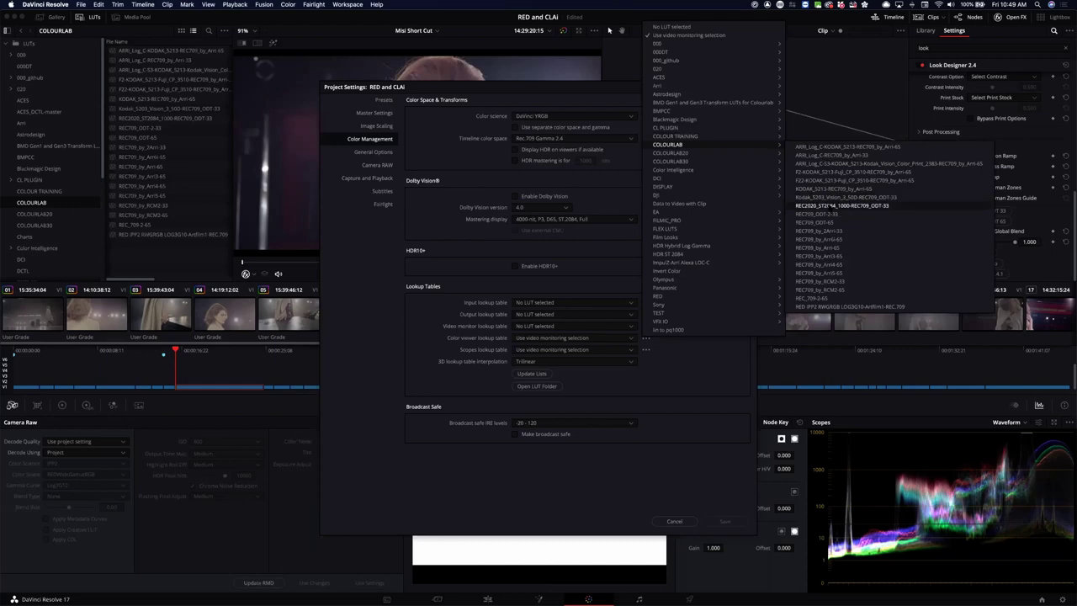
left_click(828, 205)
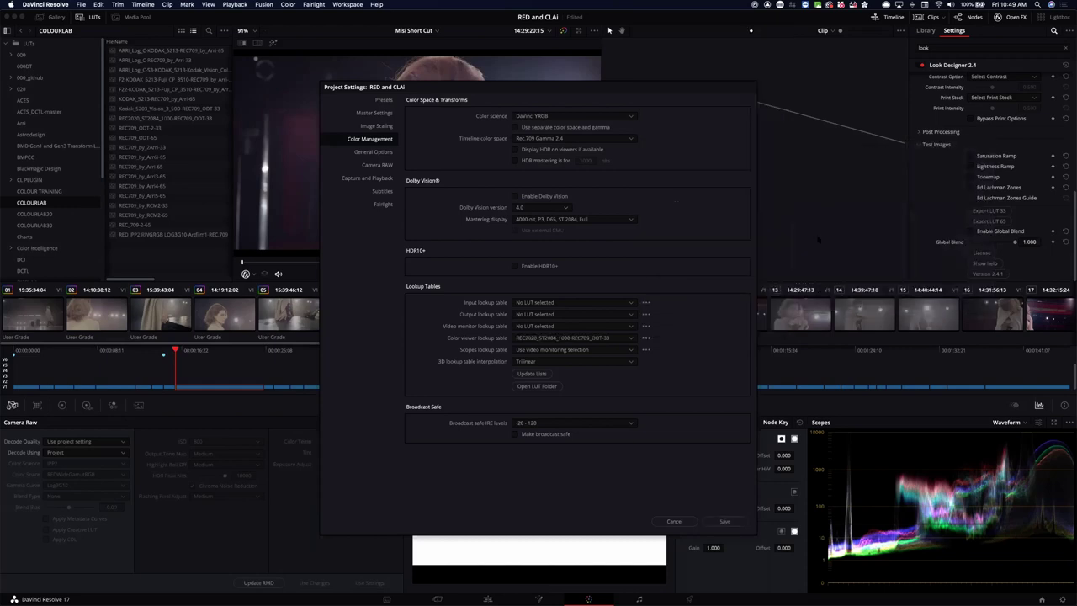
left_click(725, 521)
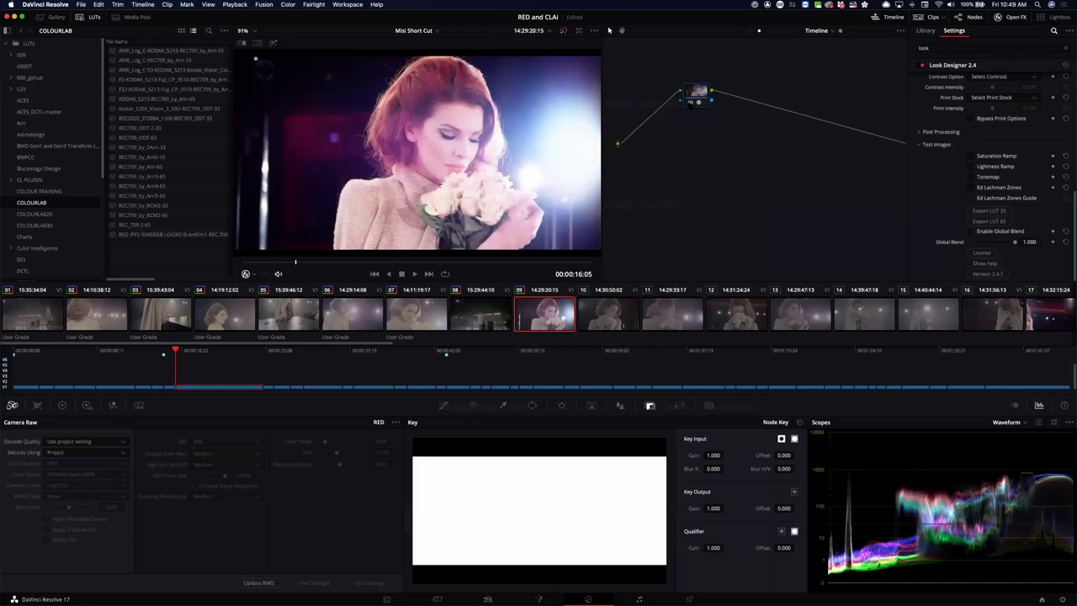
Set the output profile of the timeline-level Look Designer to REC2100 PQ1000.
scroll(1018, 145, "up", 10)
left_click(1010, 101)
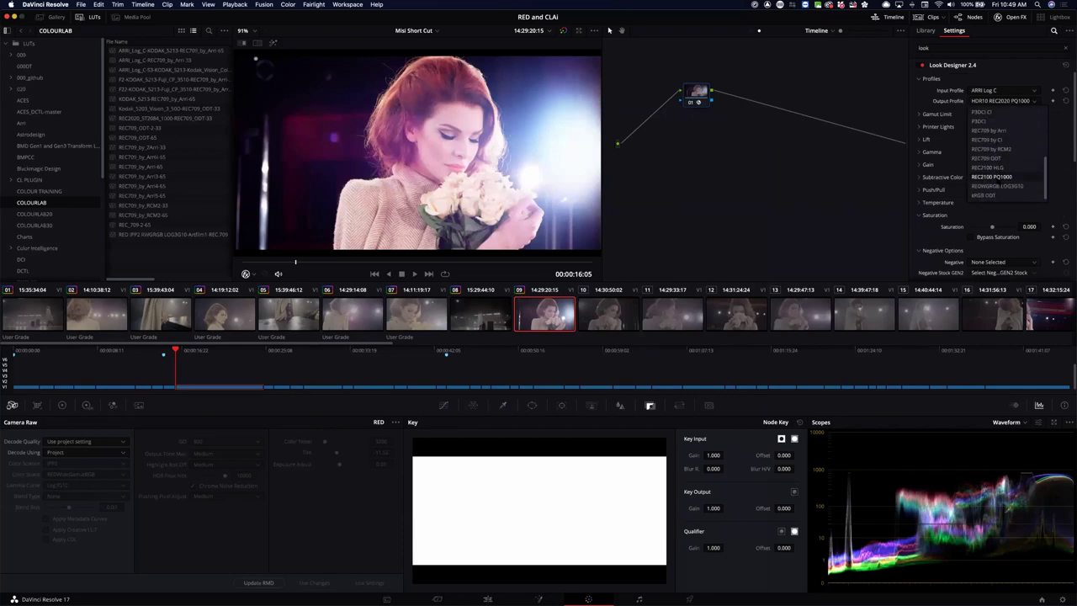
left_click(993, 177)
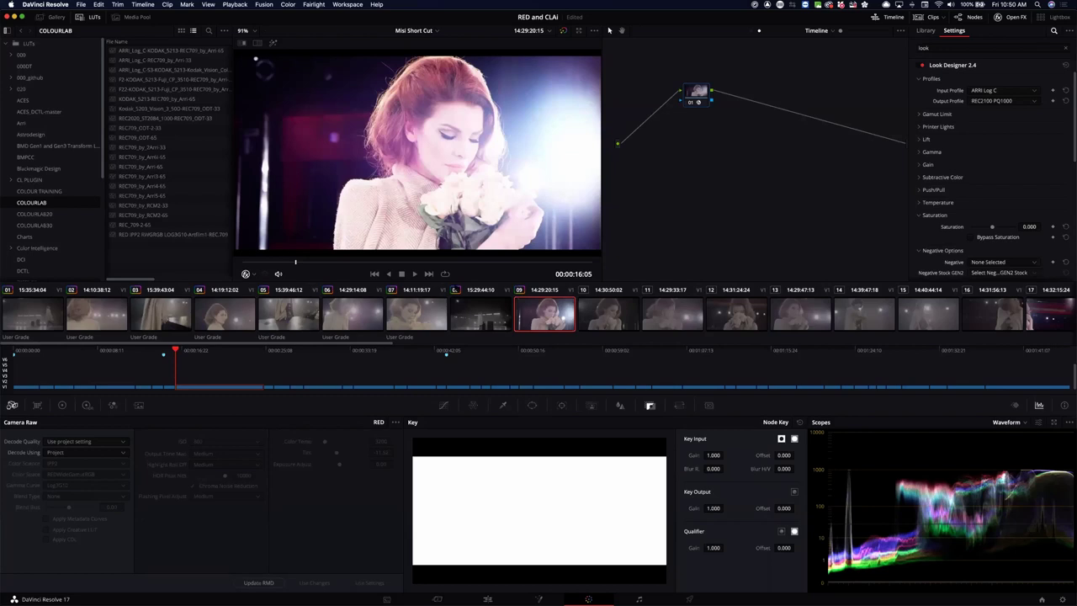
Step forward and back through the timeline's clips and play back a shot to check the HDR image and waveform.
key("Down")
key("Down")
key("Down")
key("Down")
key("Down")
key("Down")
key("Down")
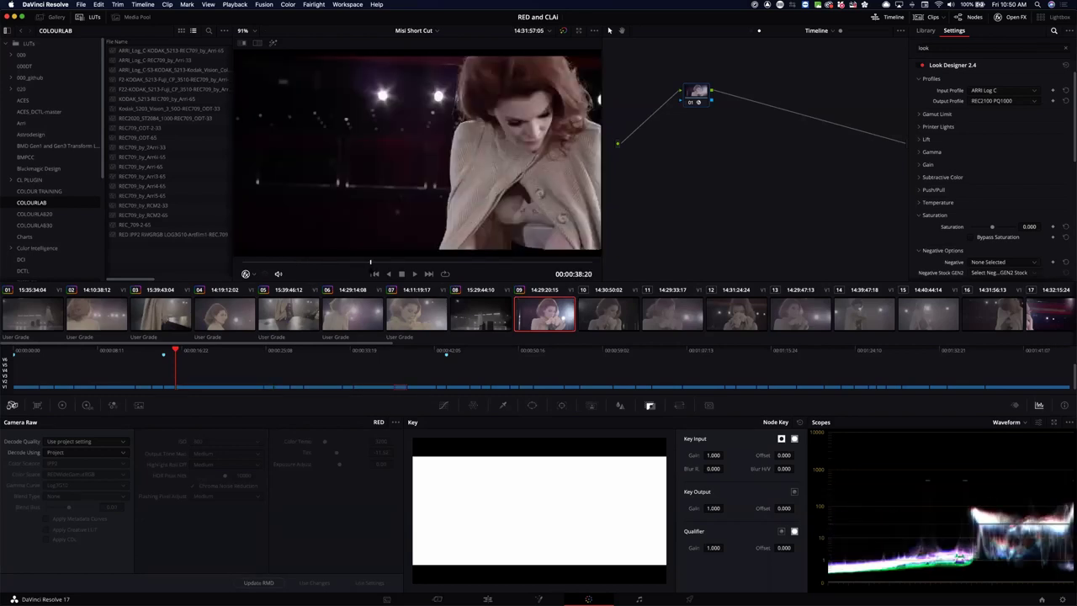
key("Up")
key("Up")
key("Up")
key("Up")
key("Up")
key("Up")
key("Up")
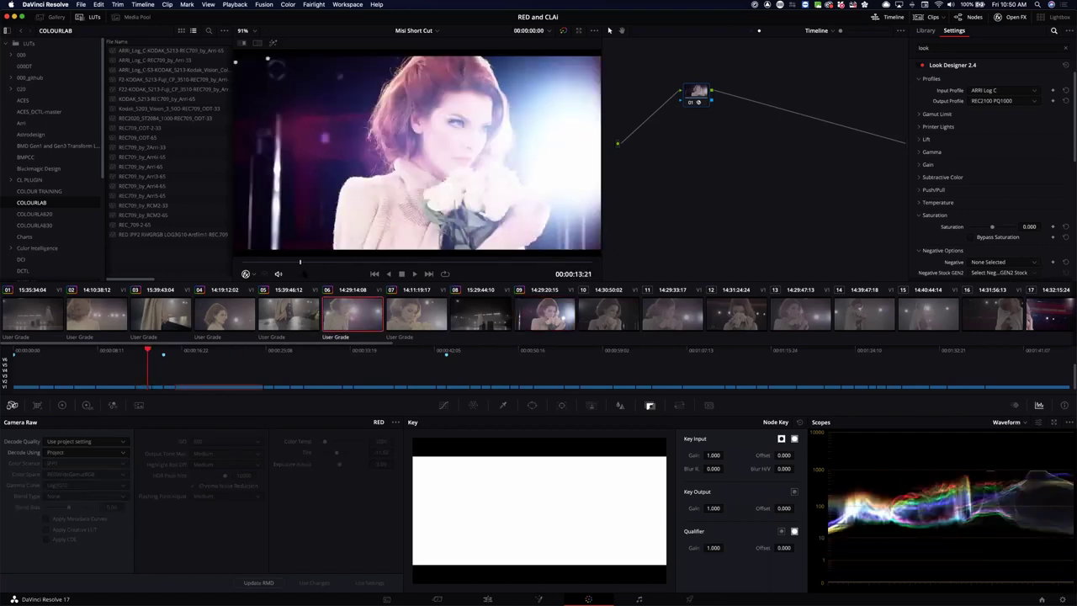
key("space")
key("j")
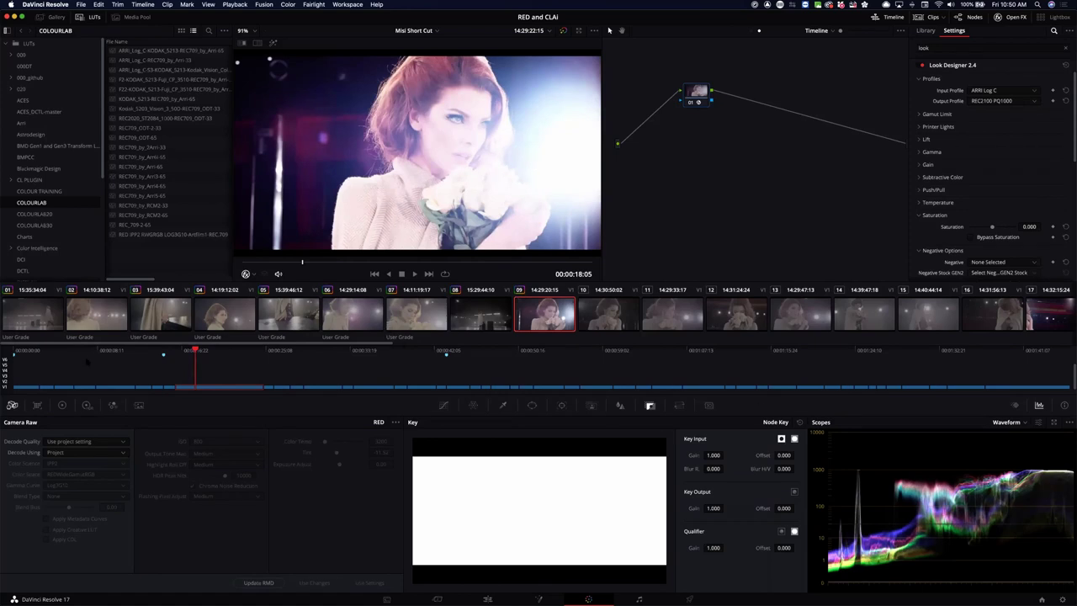
Review the image and waveform of the clips from 01 through 09 one after another.
left_click(30, 321)
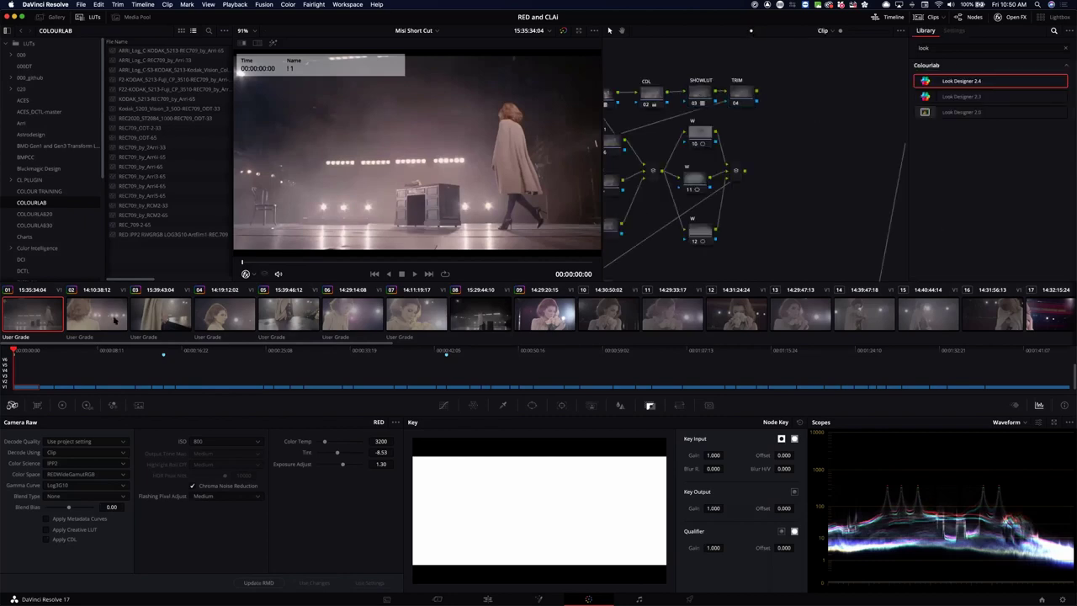
left_click(92, 318)
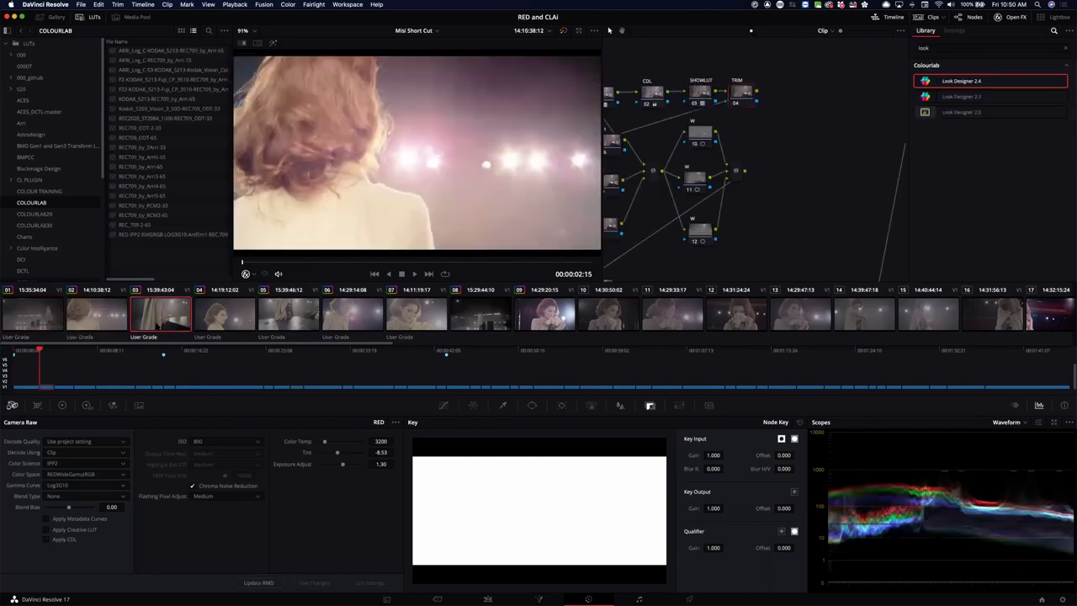
left_click(158, 318)
left_click(212, 324)
left_click(291, 315)
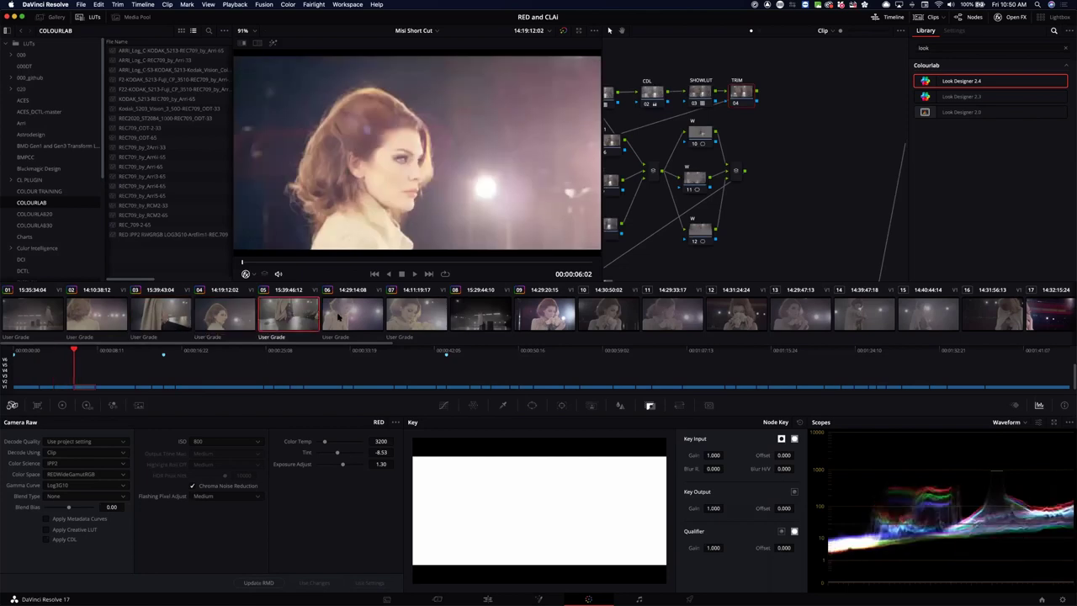
left_click(340, 317)
left_click(443, 315)
left_click(496, 318)
left_click(547, 319)
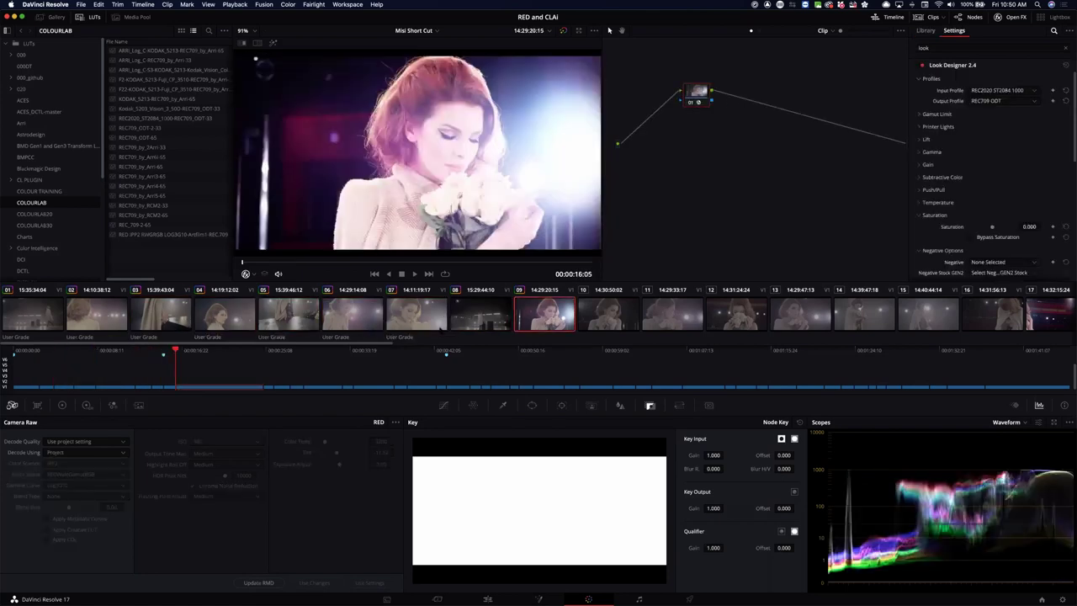
Reset the grade of clip 09's node to remove its Look Designer effect.
right_click(531, 312)
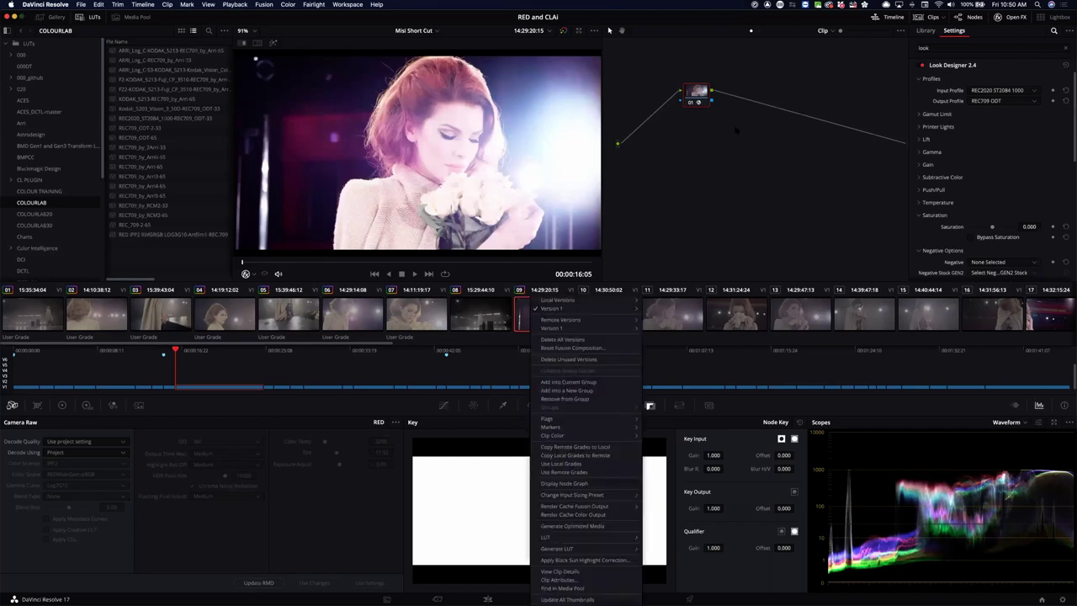
key("Escape")
right_click(697, 92)
left_click(726, 202)
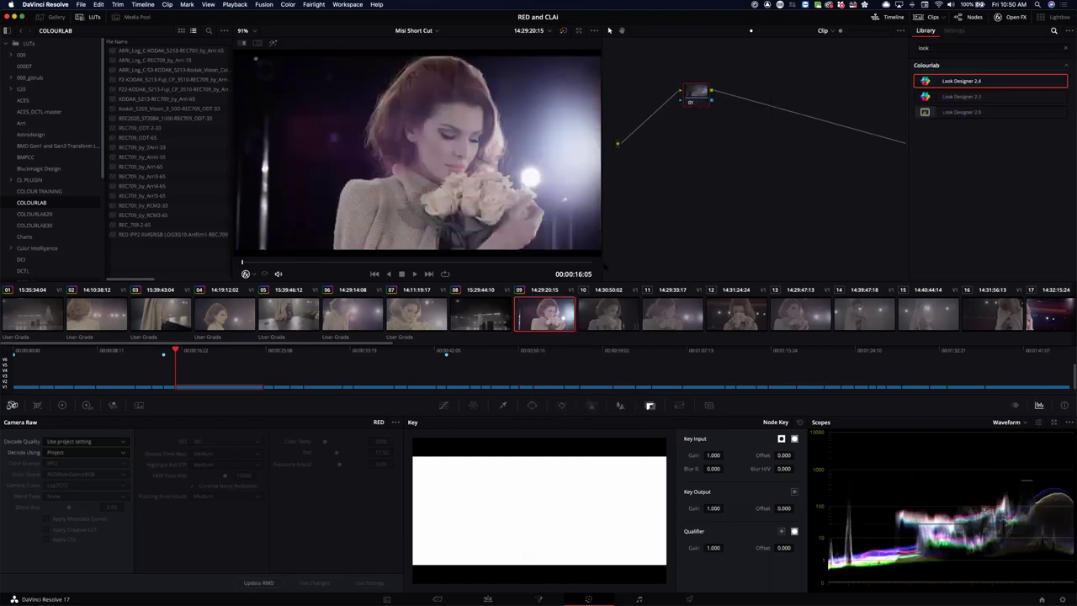
Check clip 08, and examine clip 01's node tree from the IDT node through to the ODT node.
left_click(471, 313)
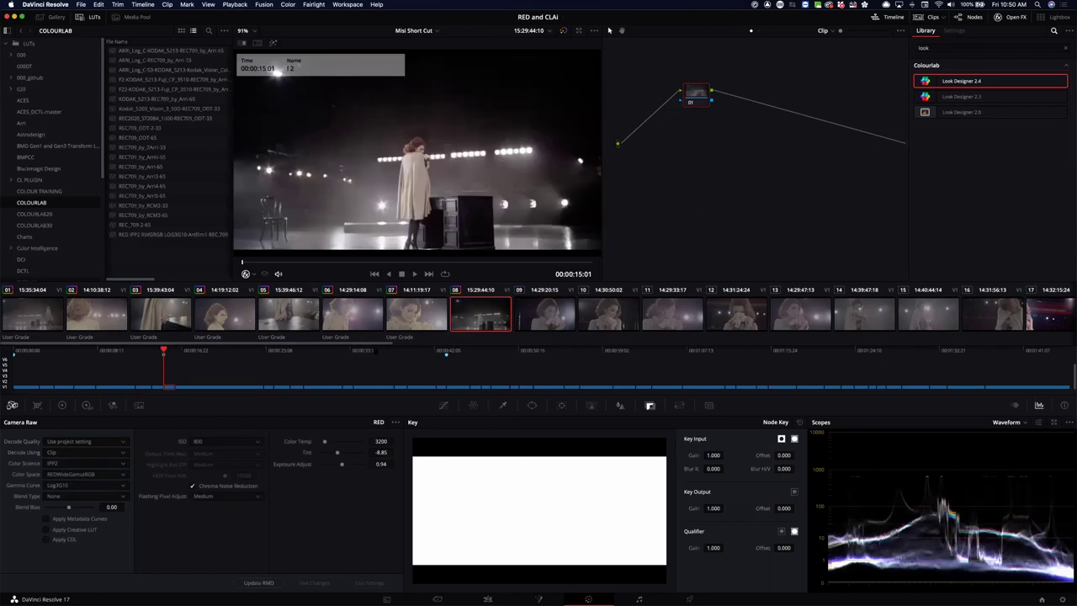
left_click(30, 324)
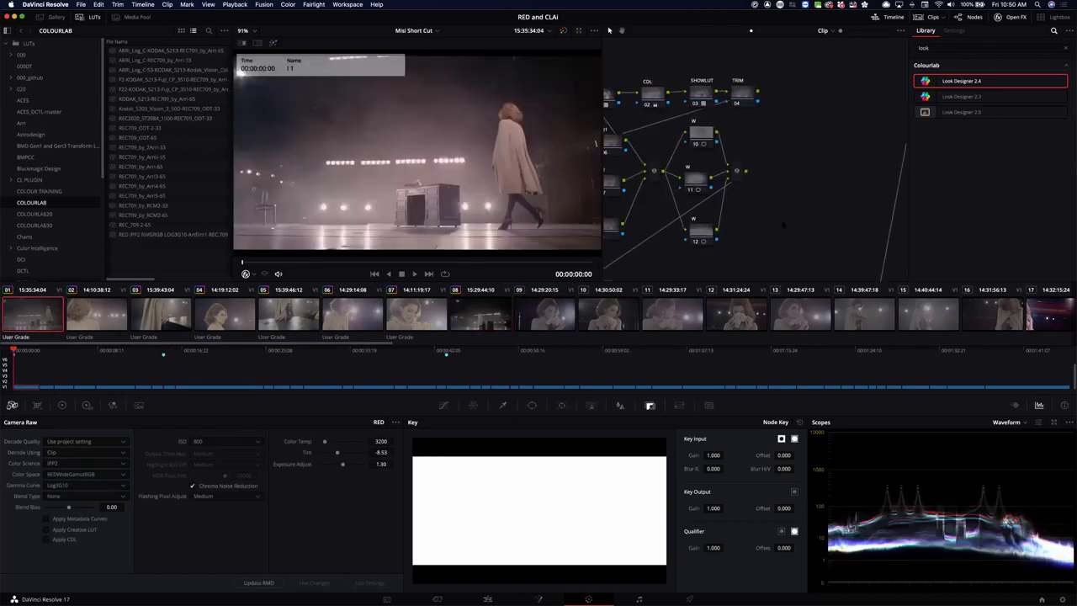
left_click_drag(752, 236, 828, 212)
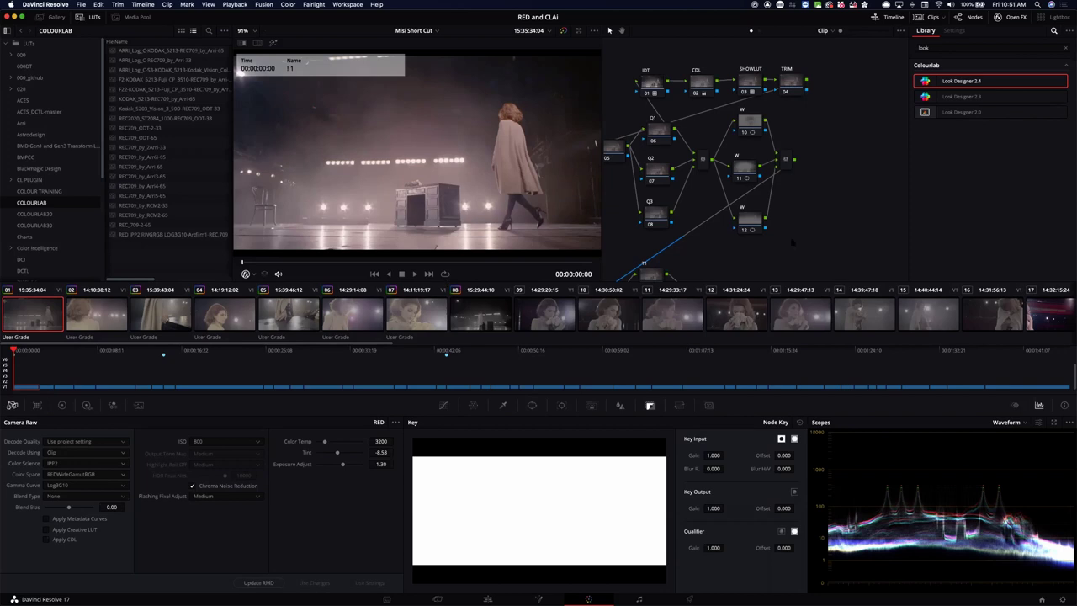
scroll(821, 263, "down", 4)
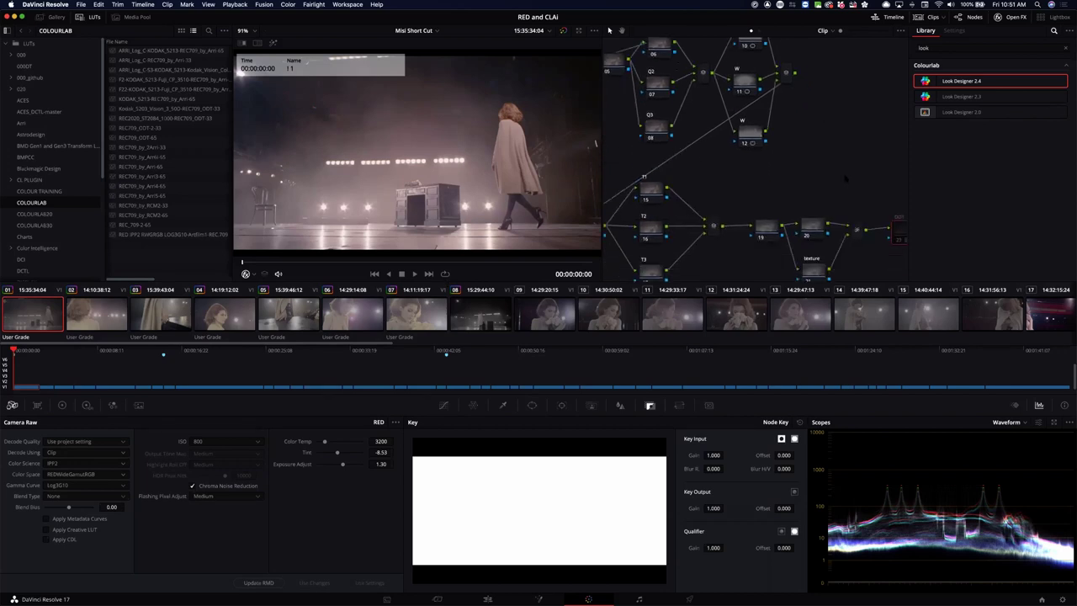
scroll(844, 179, "down", 2)
scroll(828, 245, "right", 2)
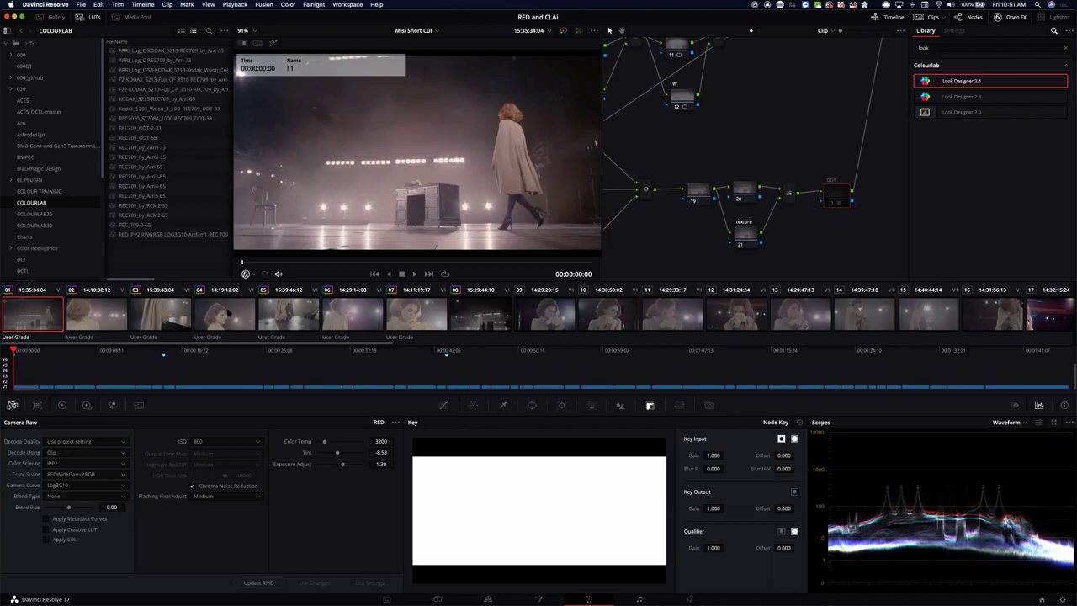
On clip 04's texture node, apply Mist with a radius of 3.03 and an H/V ratio of 0.90.
key("Down")
key("Down")
key("Down")
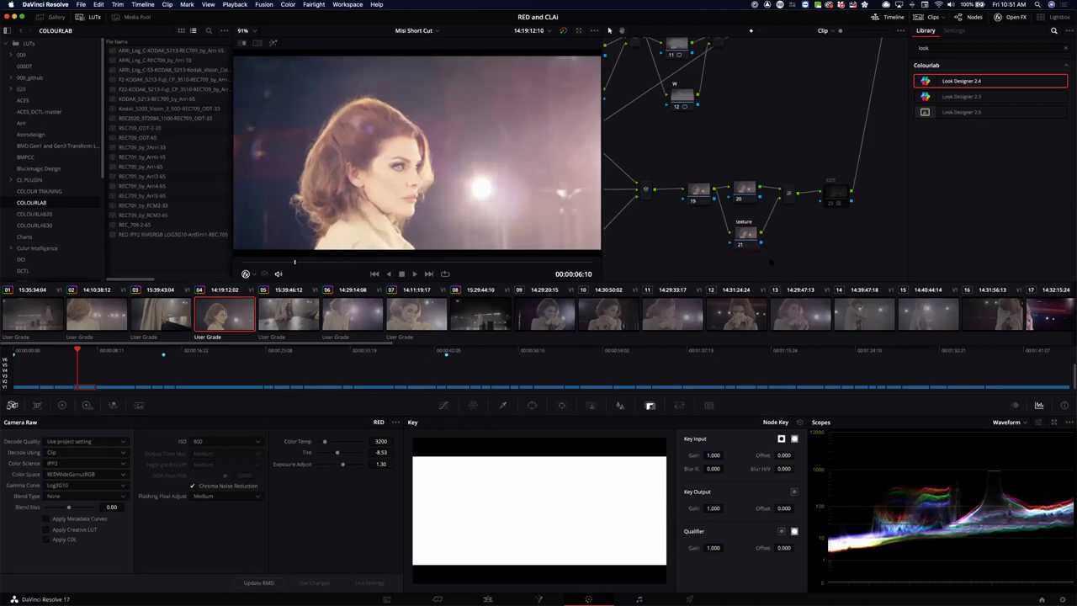
left_click(619, 406)
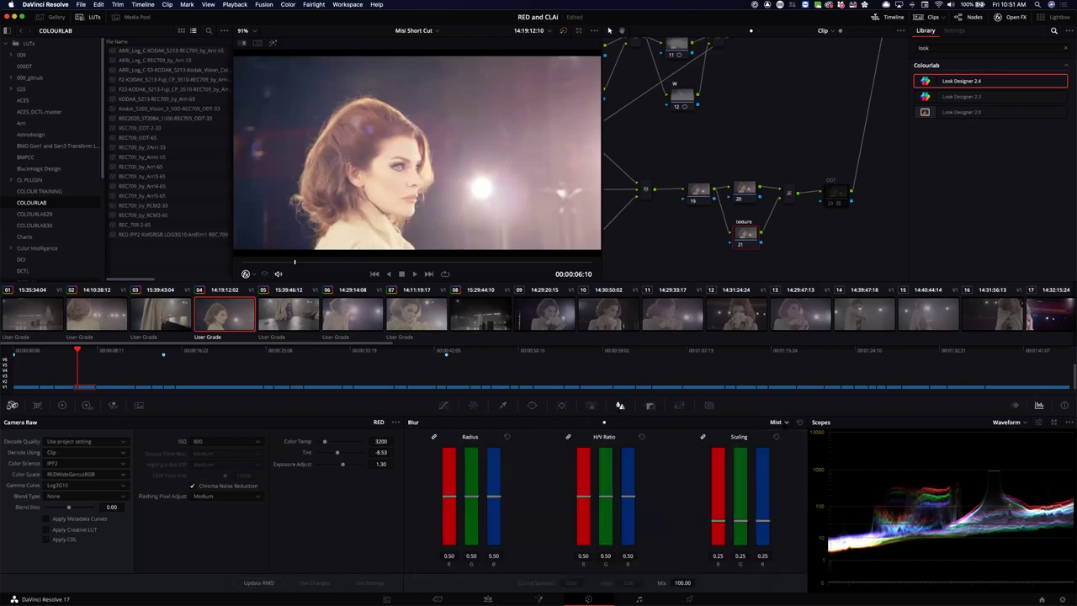
left_click(778, 421)
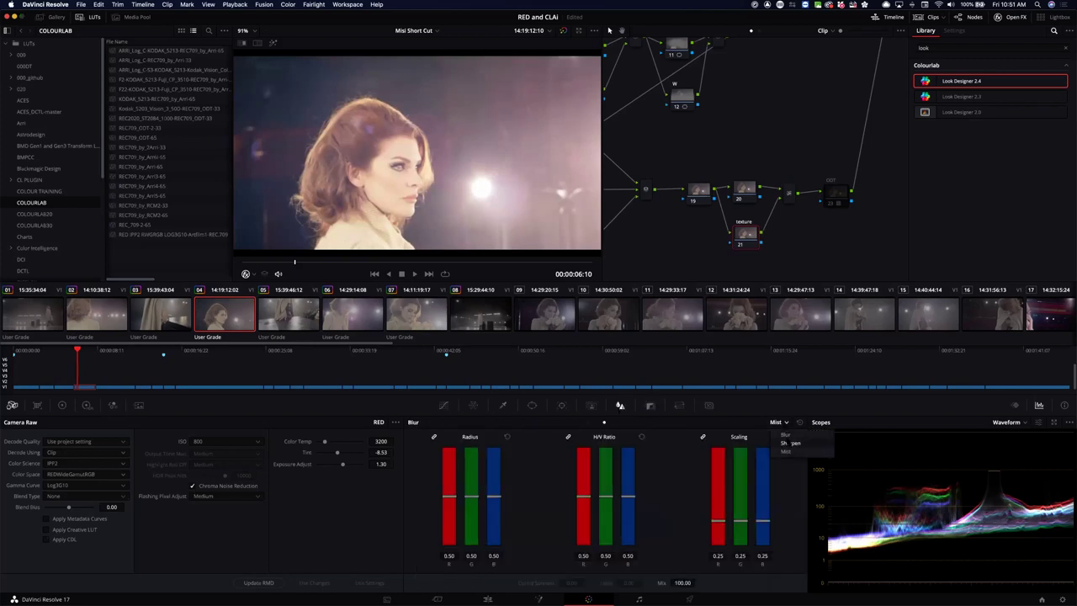
left_click(788, 452)
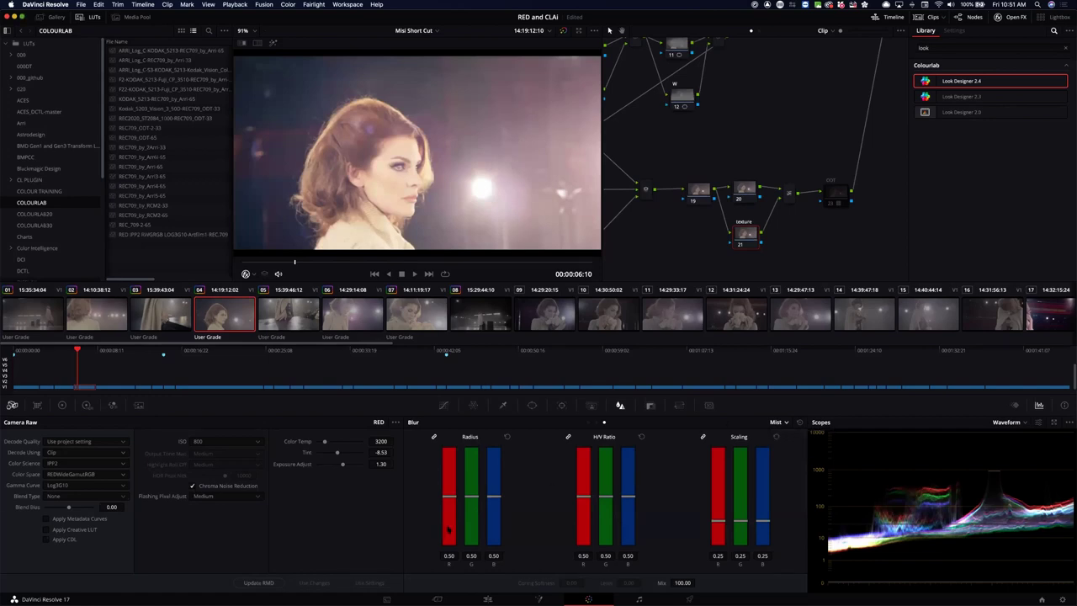
left_click_drag(450, 488, 492, 198)
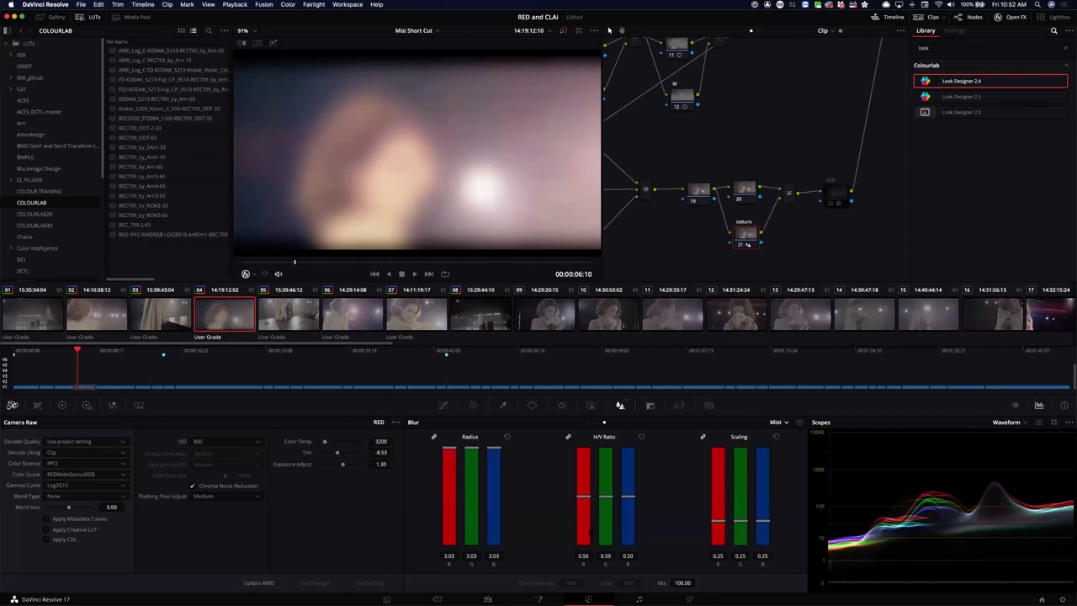
left_click_drag(583, 496, 583, 457)
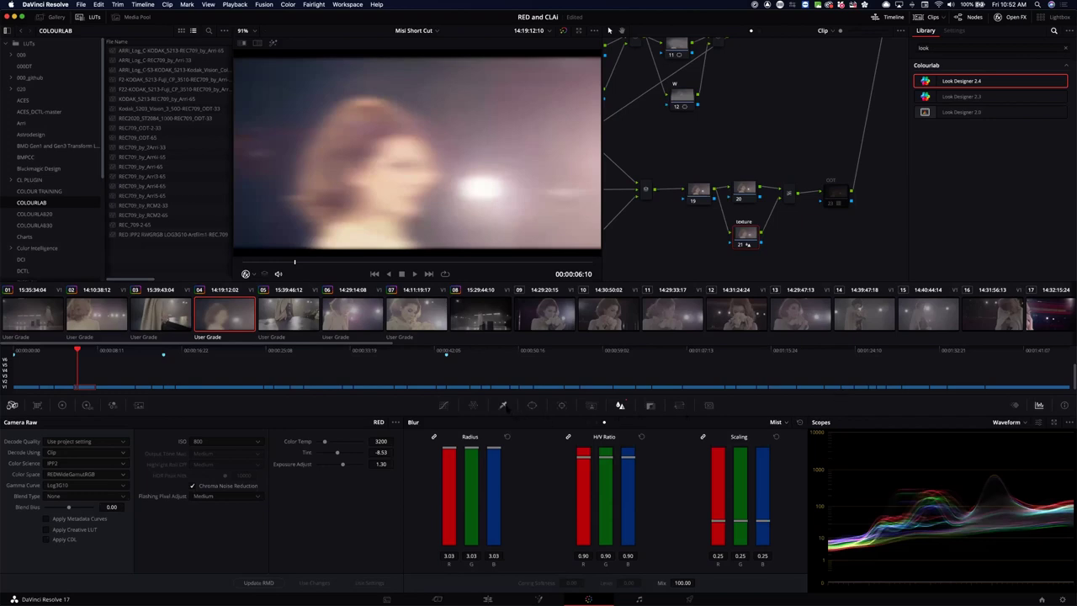
Restrict the texture node to the highlights with a luminance qualifier low value of 59.4.
left_click(504, 405)
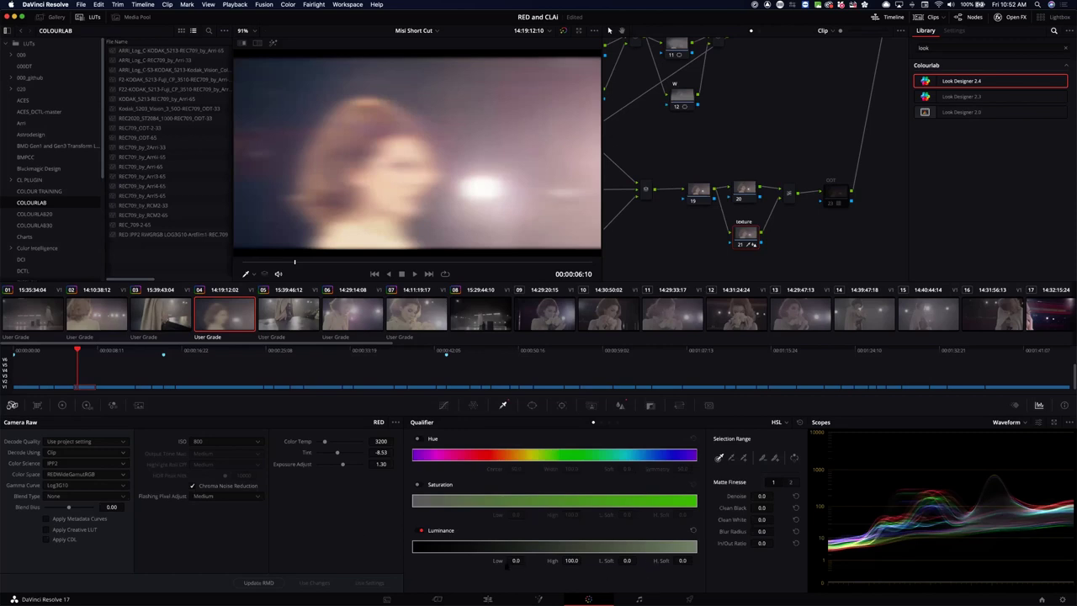
left_click_drag(516, 561, 778, 566)
left_click_drag(516, 560, 524, 560)
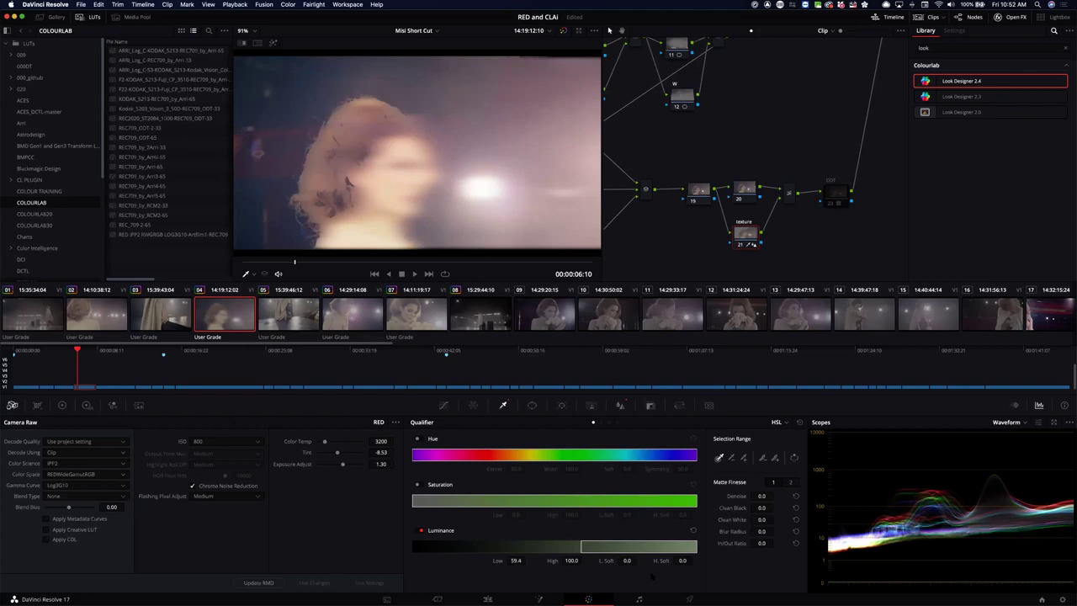
Set the texture node's luminance low softness to 8.4 and the layer mixer's composite mode to Add.
left_click_drag(638, 561, 641, 561)
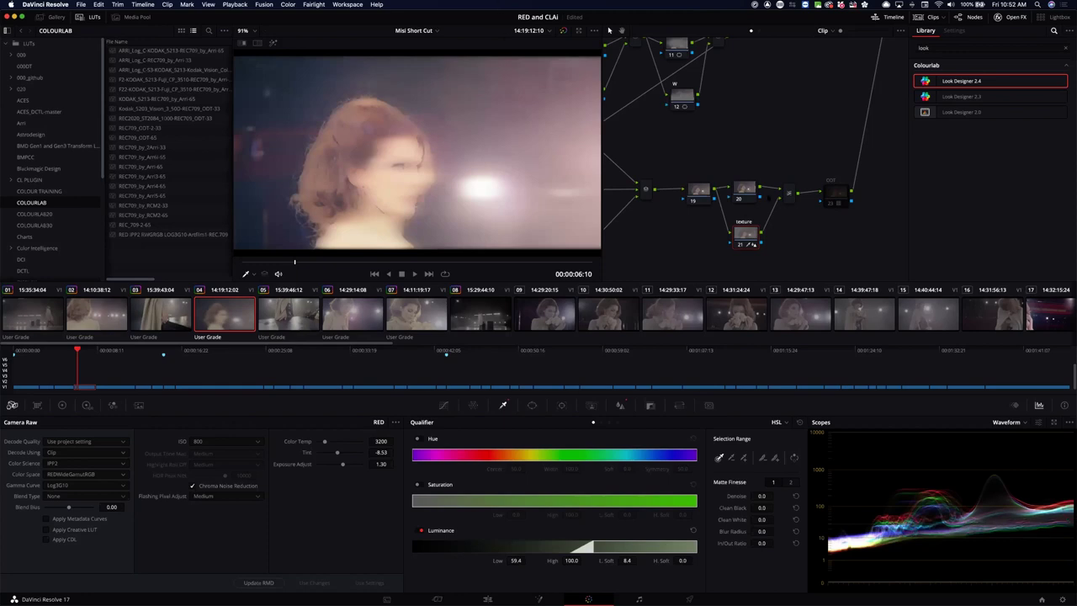
key("alt+s")
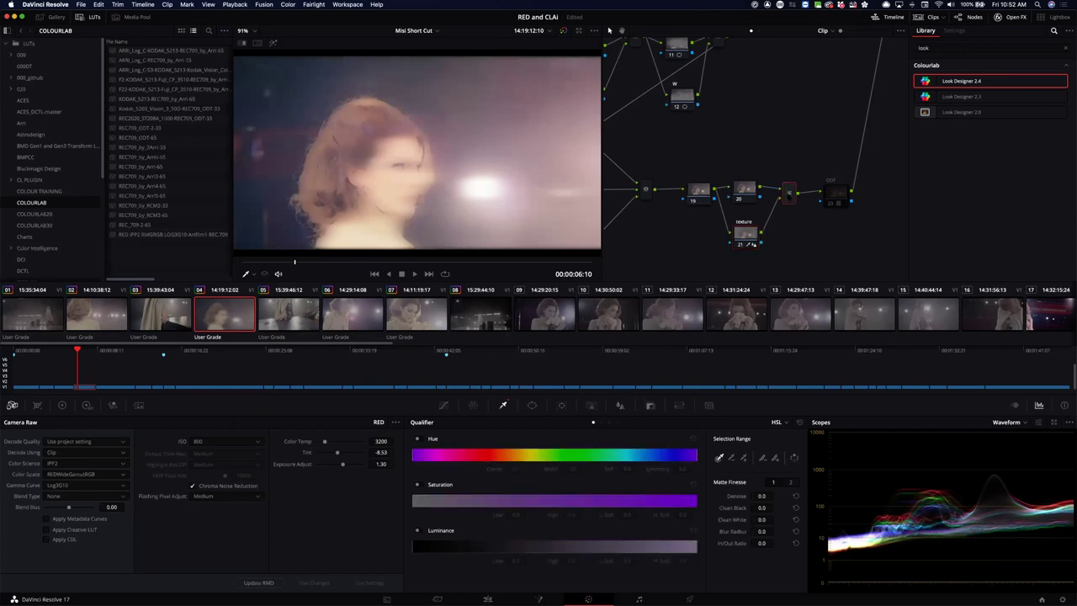
right_click(791, 195)
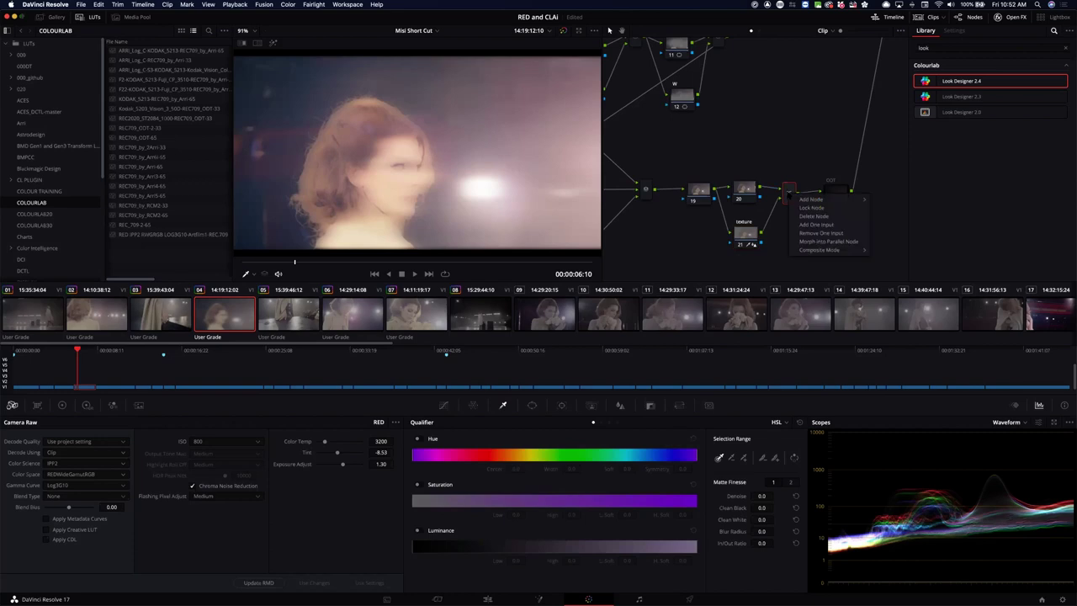
mouse_move(806, 250)
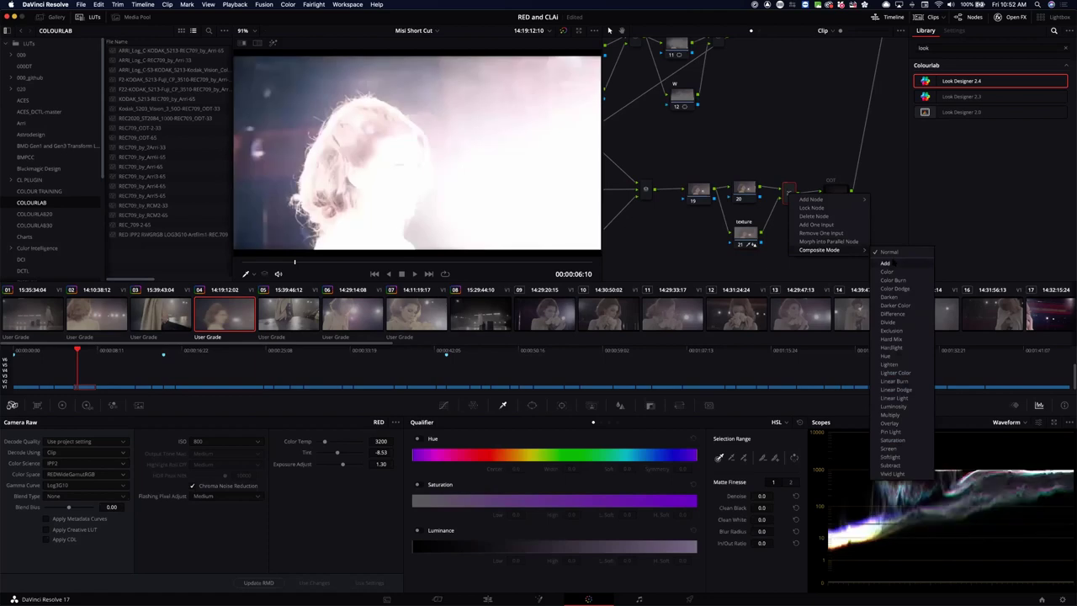
left_click(886, 262)
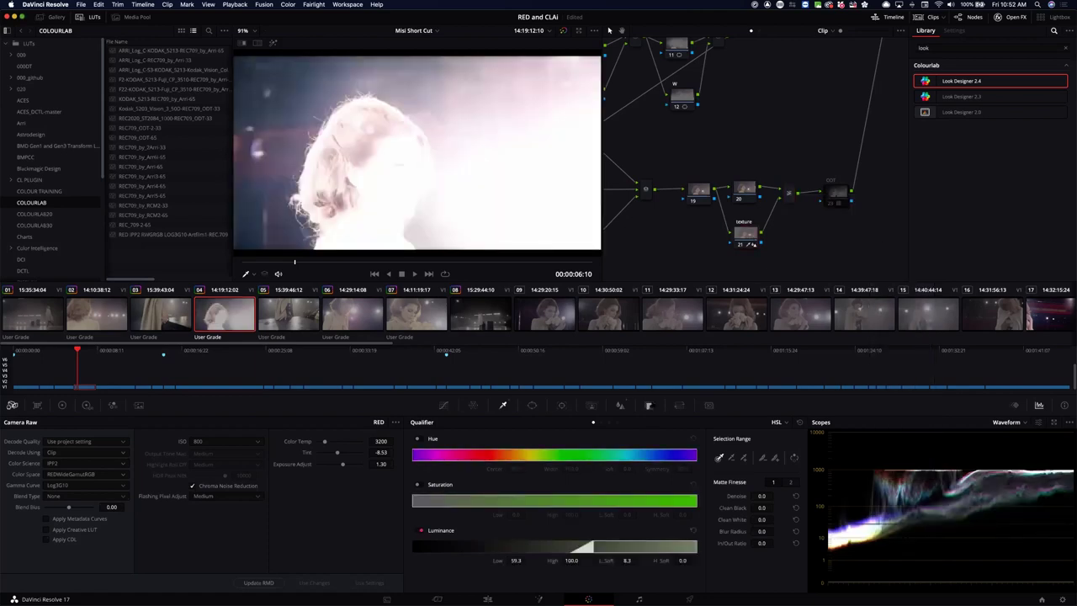
Reduce the texture node's key output gain to 0.042.
left_click(649, 405)
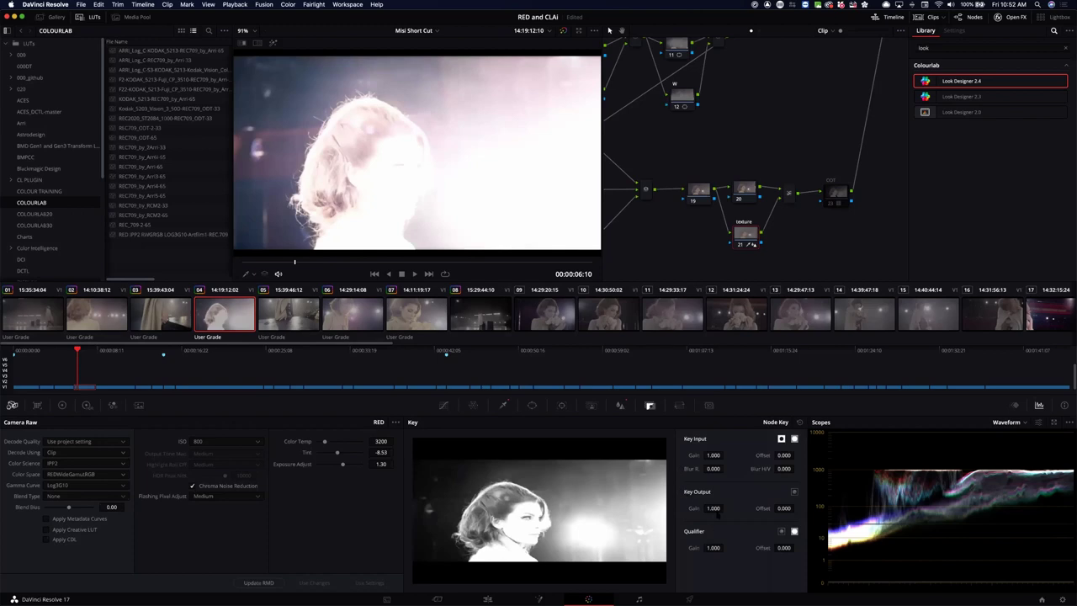
mouse_move(715, 510)
left_mouse_down()
mouse_move(728, 508)
mouse_move(714, 508)
left_mouse_up()
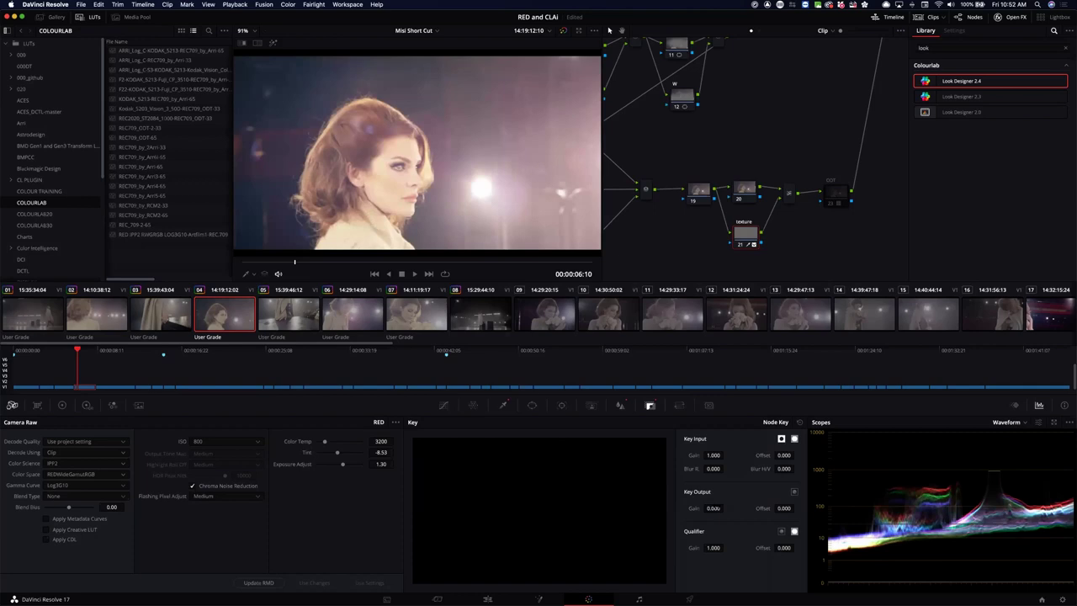
left_click_drag(715, 508, 725, 508)
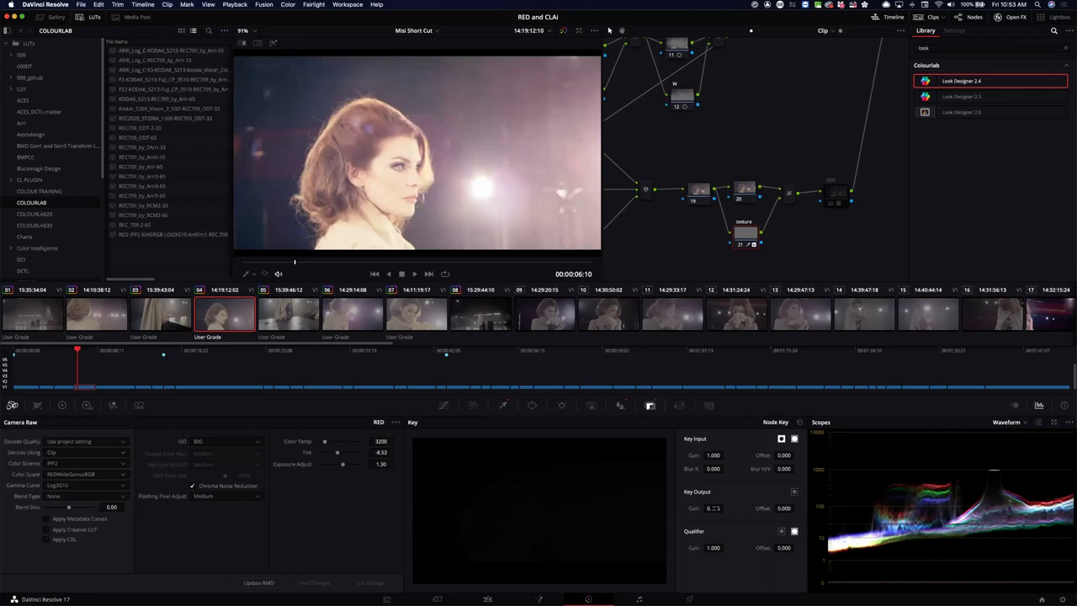
mouse_move(713, 508)
left_mouse_down()
mouse_move(725, 508)
mouse_move(714, 508)
left_mouse_up()
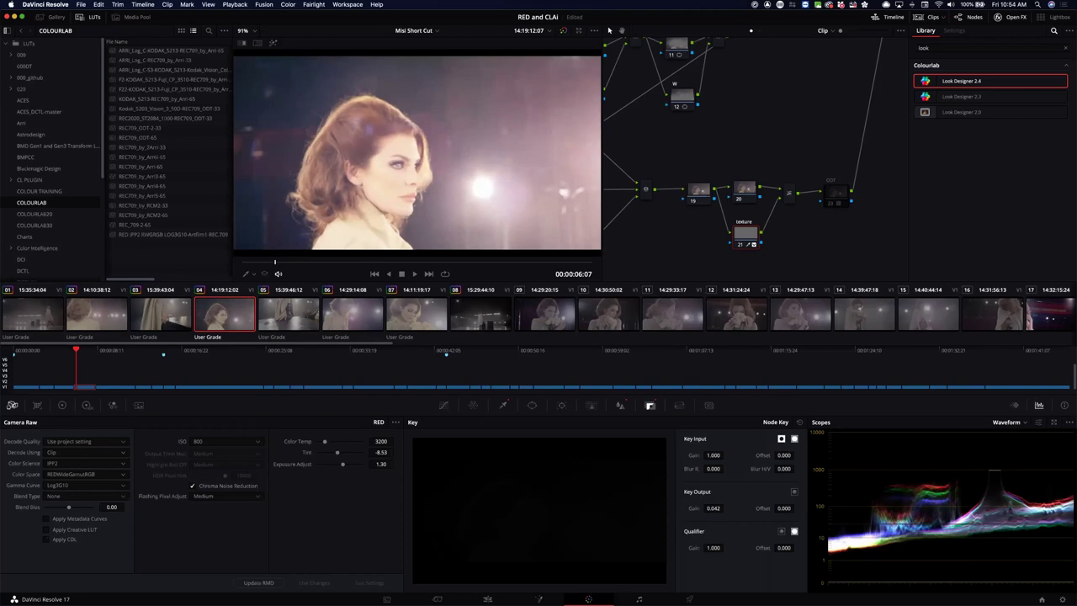
On clip 04's TRIM node, lower the master lift to -0.08 with the primaries wheels.
scroll(807, 176, "up", 8)
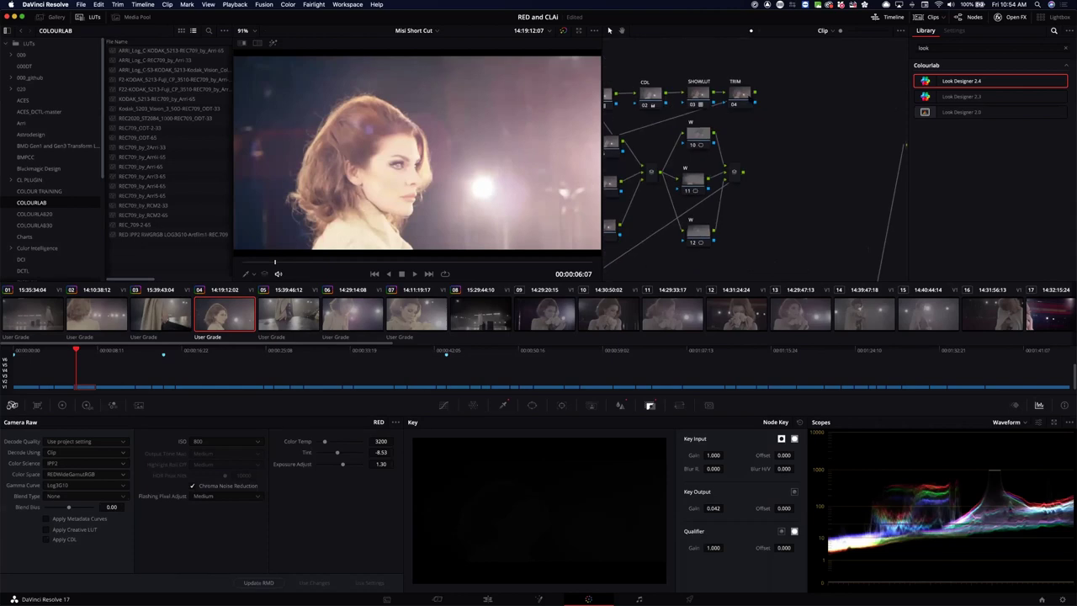
left_click(750, 98)
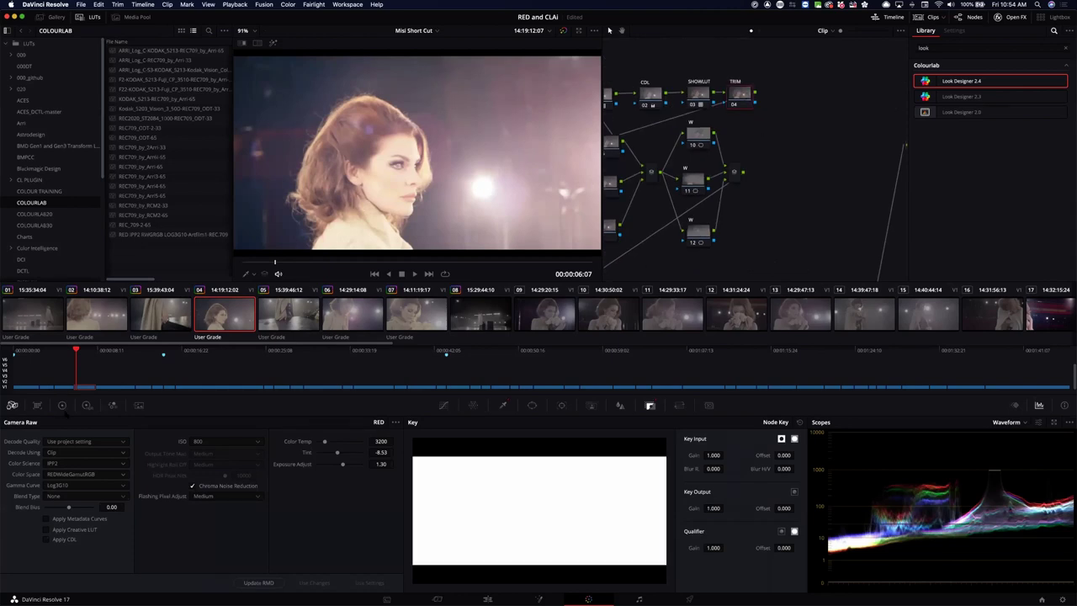
left_click(62, 405)
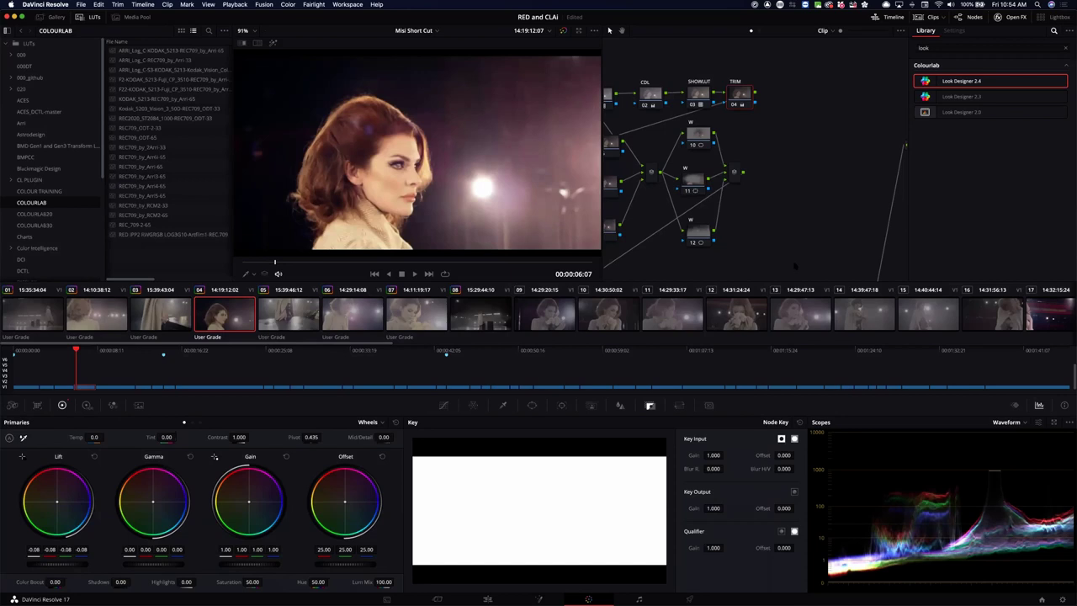
Toggle the texture node off and on to compare clip 04 with and without the highlight texture.
scroll(791, 247, "down", 5)
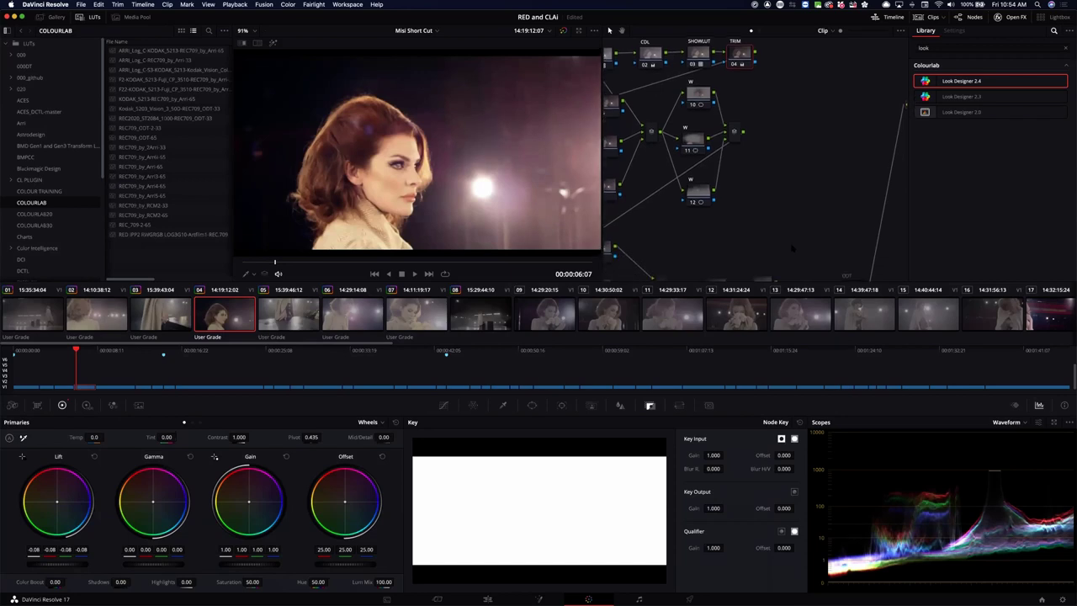
scroll(792, 248, "down", 5)
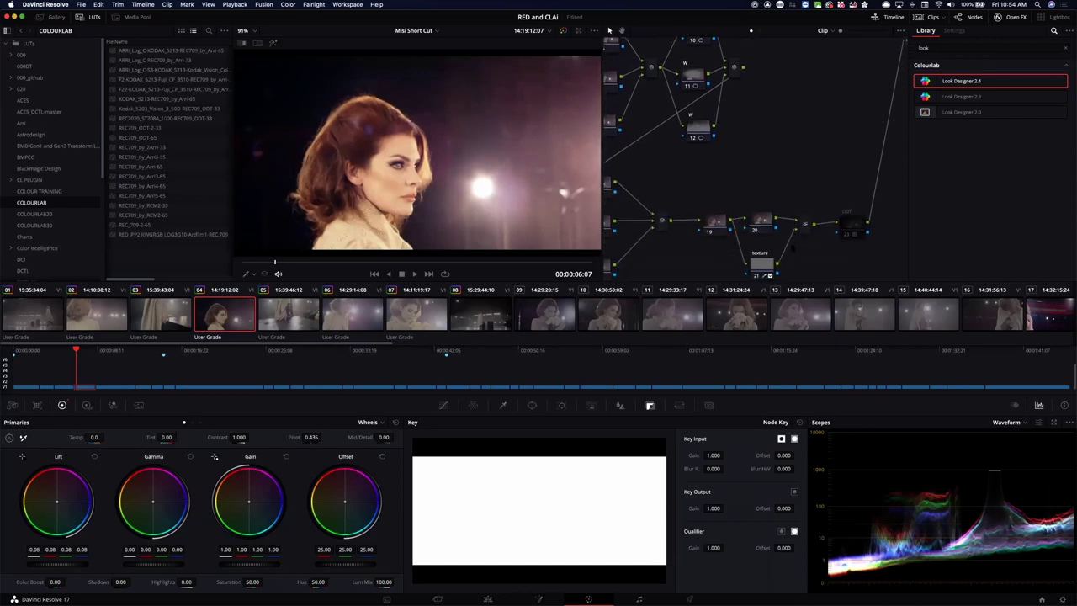
key("ctrl+d")
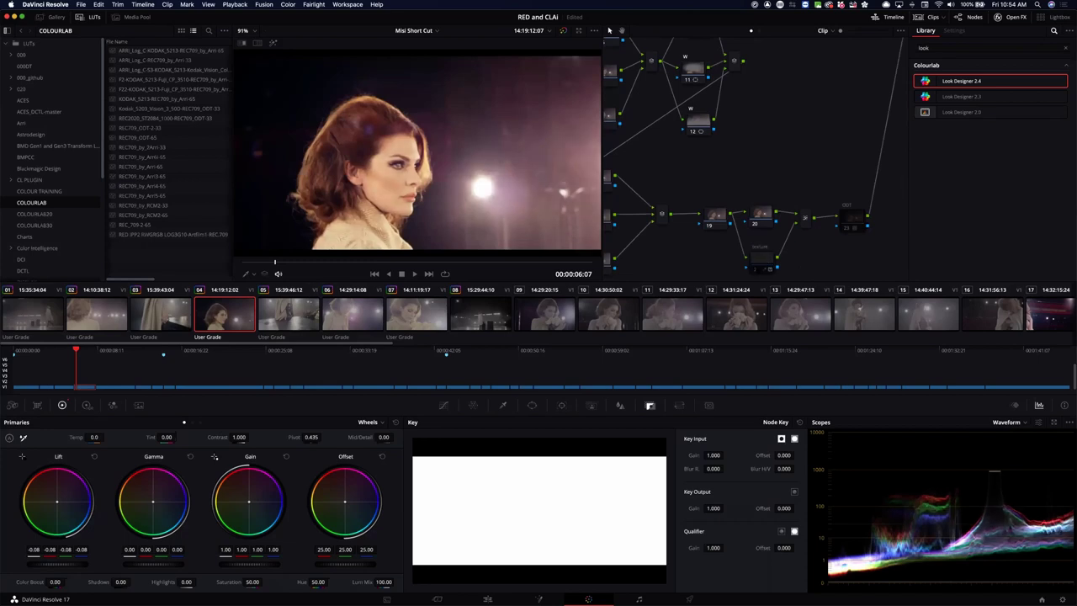
key("ctrl+d")
key("ctrl+d")
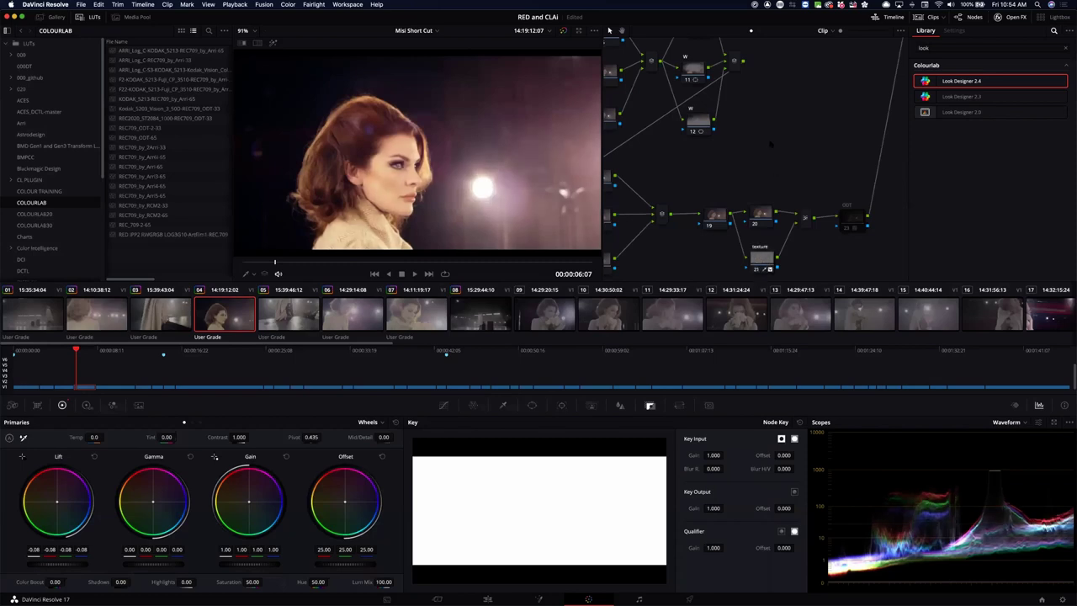
Set the TRIM node's lift to -0.06 and ripple the node change to clips 01 through 04.
scroll(771, 145, "up", 3)
scroll(771, 145, "up", 2)
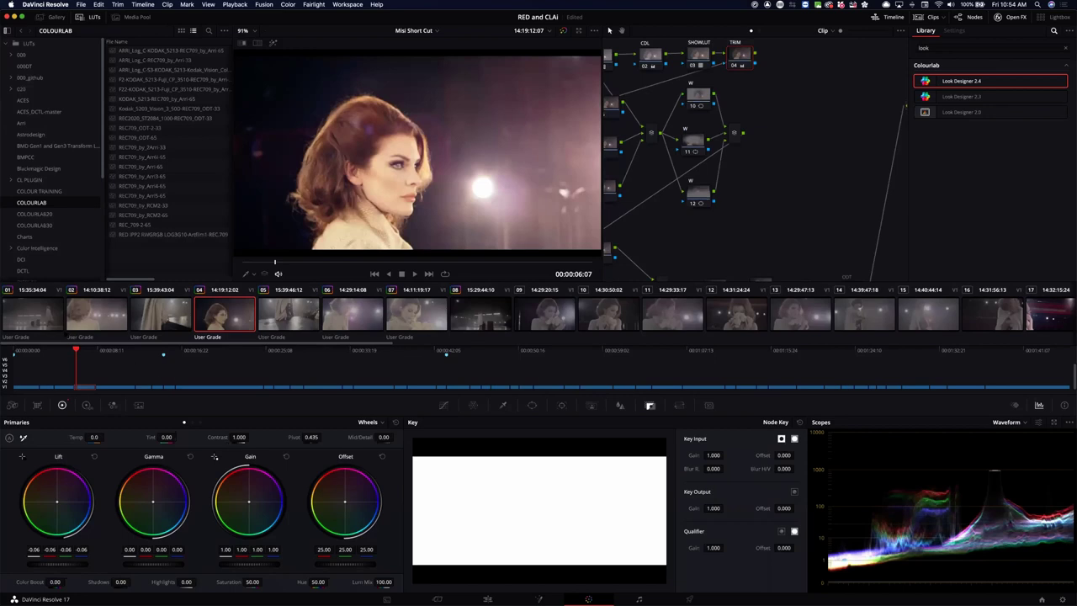
left_click(37, 319, "shift")
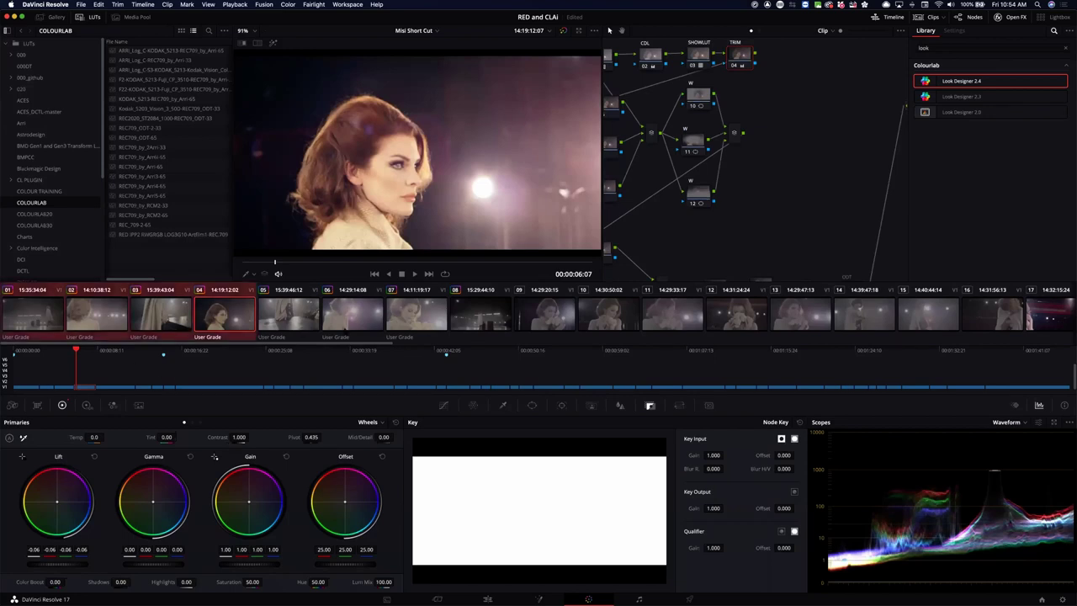
left_click(289, 5)
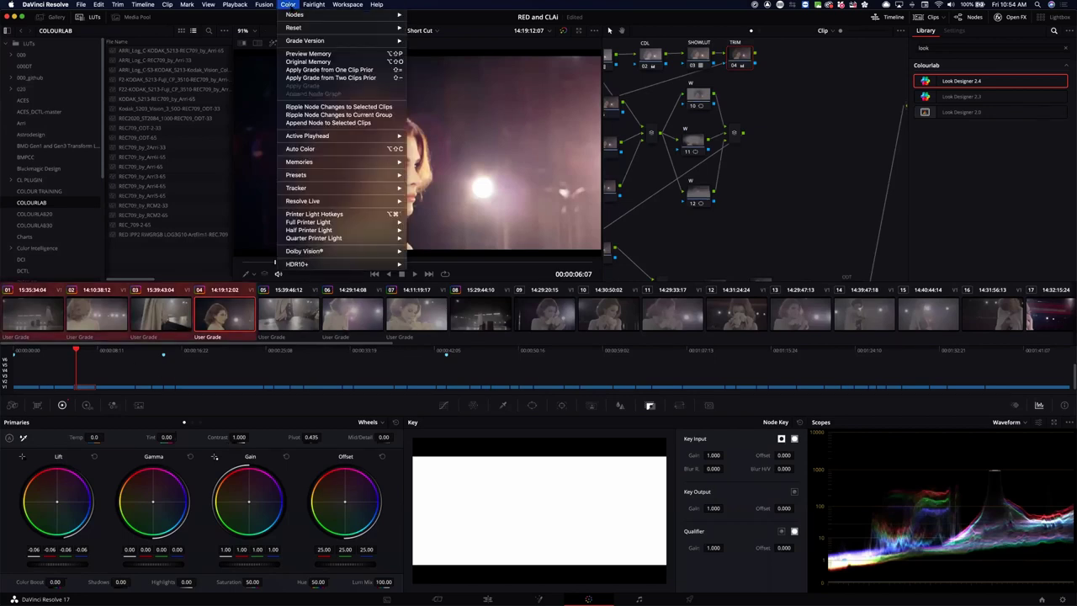
left_click(337, 107)
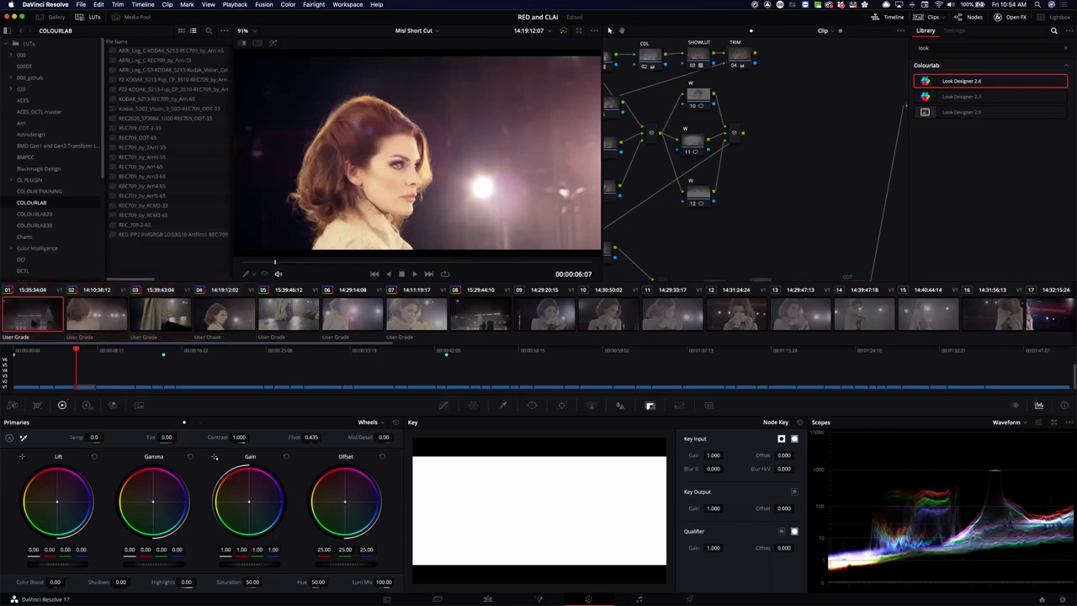
Check clips 01 and 02, and ripple clip 04's TRIM node change to clips 05 through 07.
left_click(33, 323)
left_click(81, 323)
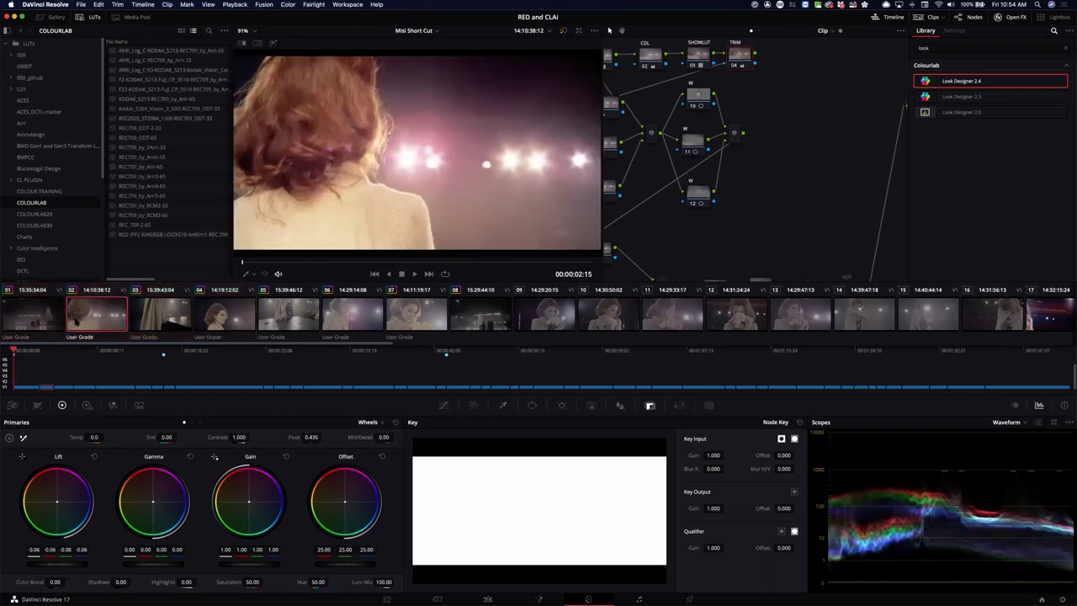
left_click(211, 324)
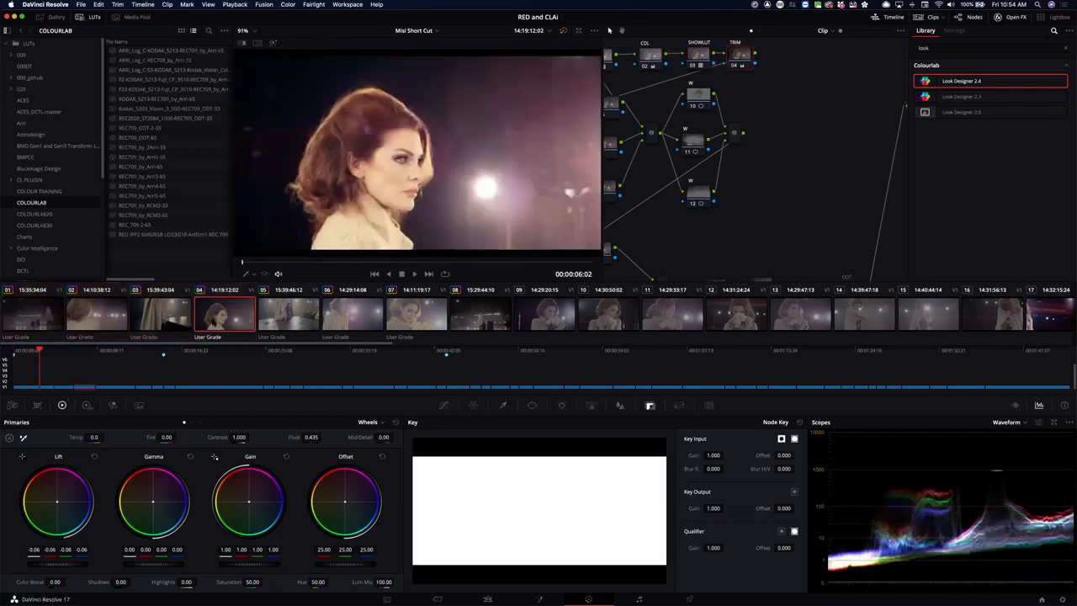
left_click(418, 312, "shift")
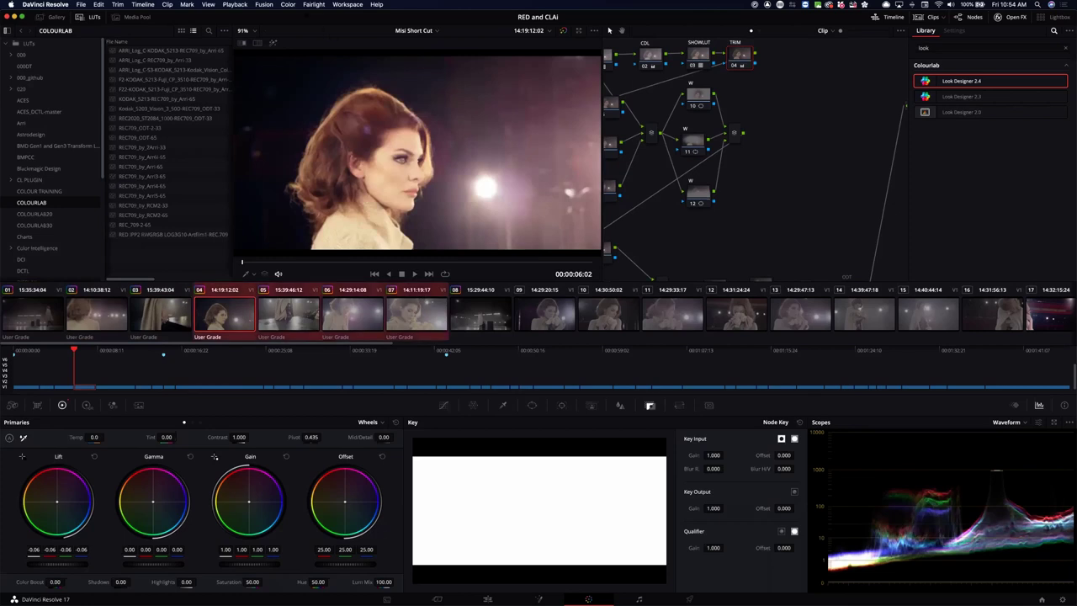
left_click(287, 4)
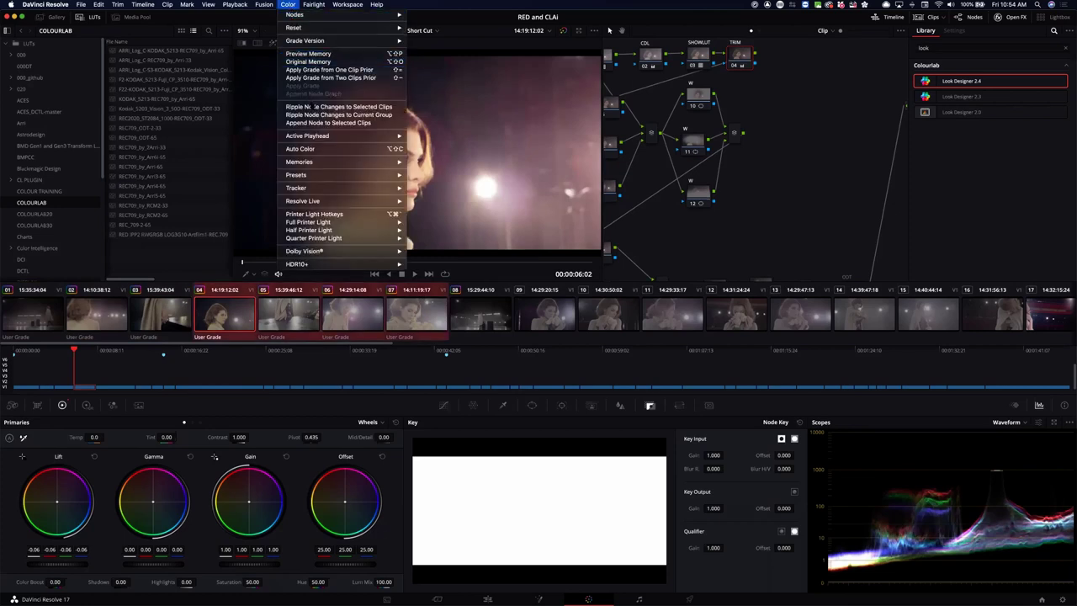
left_click(313, 107)
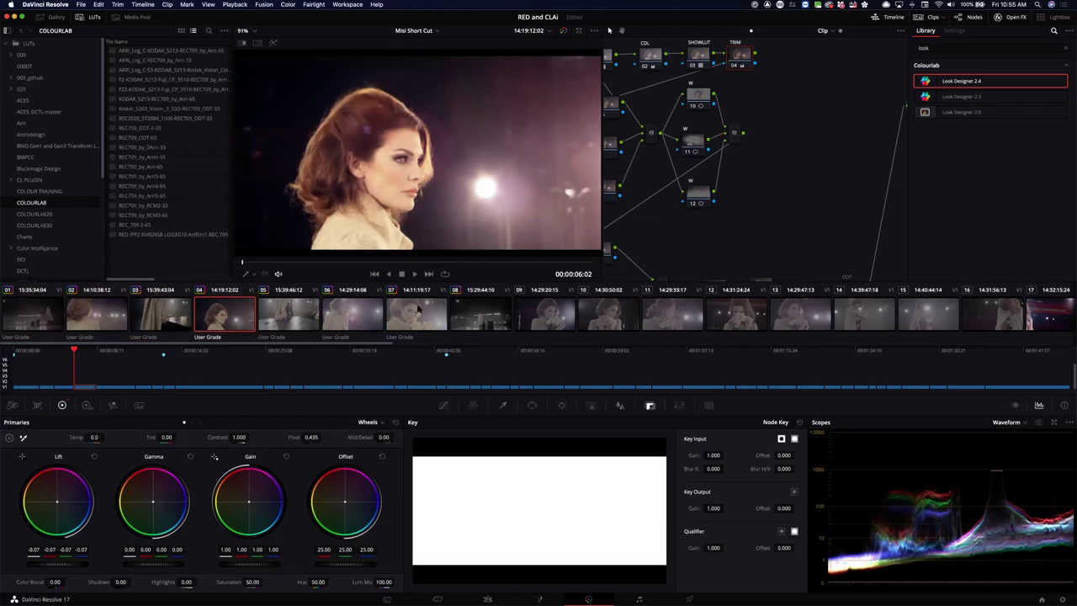
With the TRIM node's lift at -0.07, ripple the node change across clips 04 through 07.
left_click(419, 309, "shift")
left_click(287, 4)
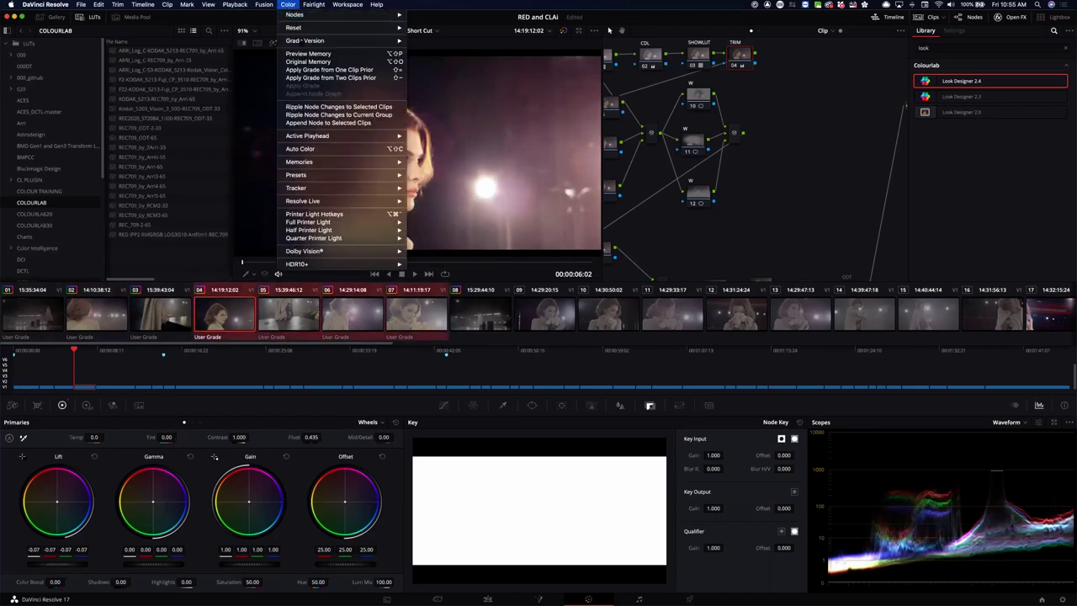
left_click(310, 107)
Step forward to clip 07 and back to clip 04 to review the trimmed shots.
key("Down")
key("Down")
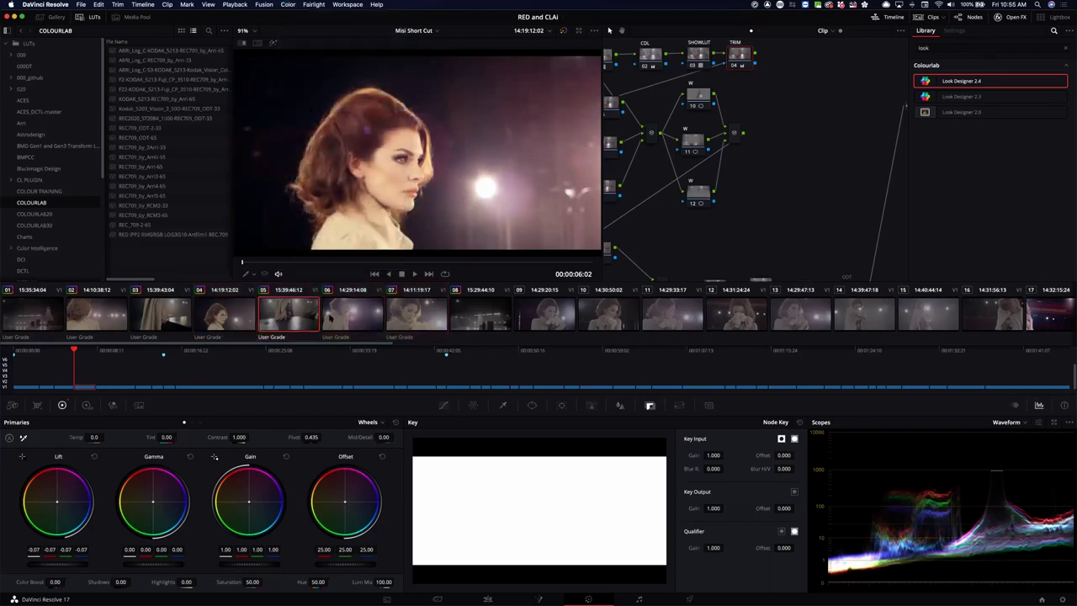
key("Down")
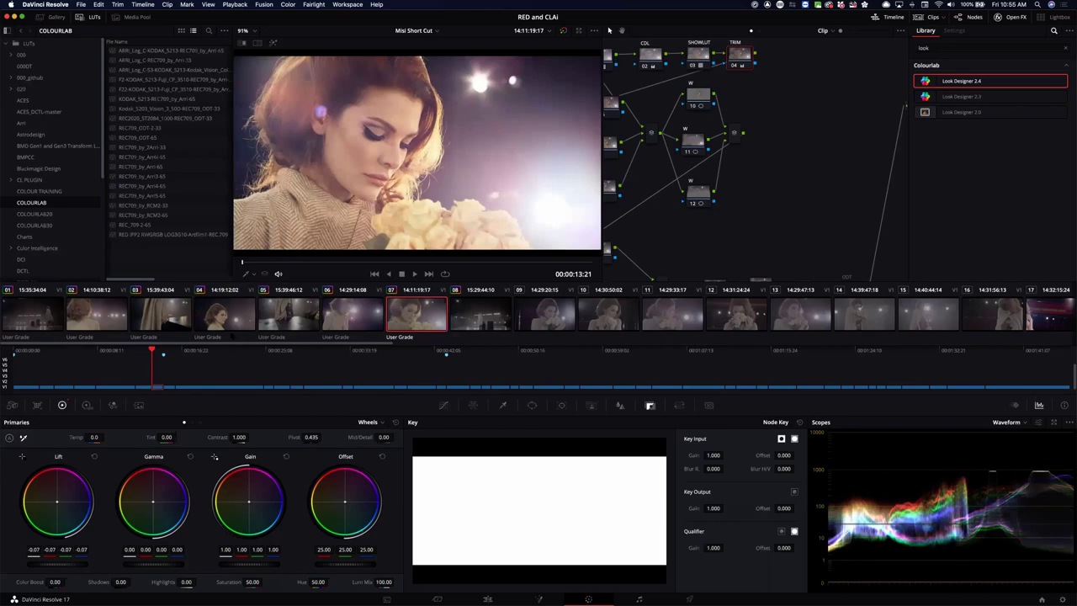
key("Up")
key("Up")
key("Up")
key("Up")
key("Down")
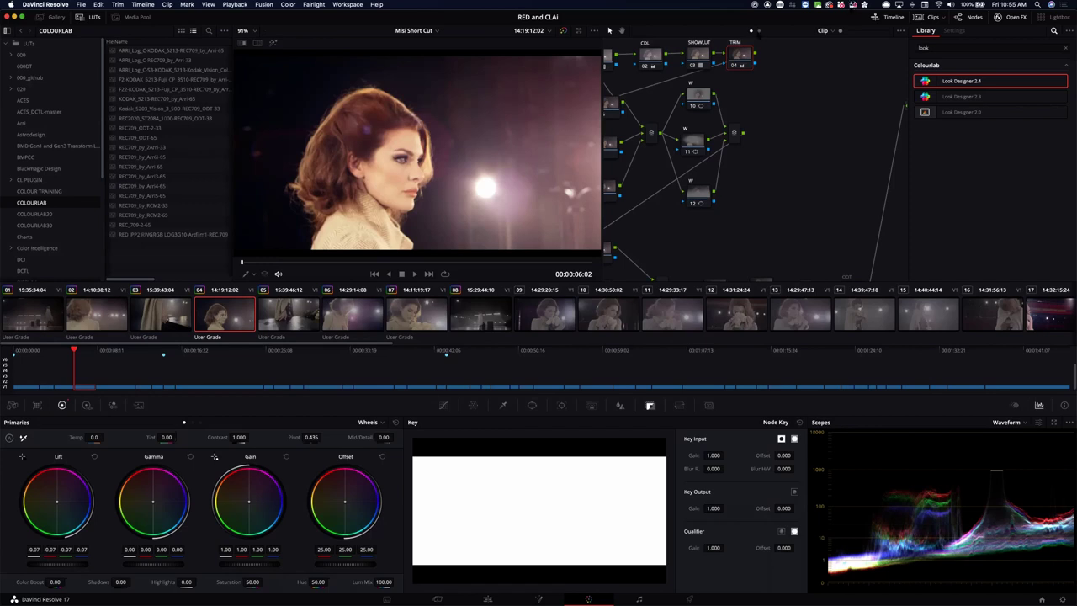
Examine the timeline node's Look Designer 2.4 profiles and the color viewer lookup table in the project's color management settings.
double_click(961, 81)
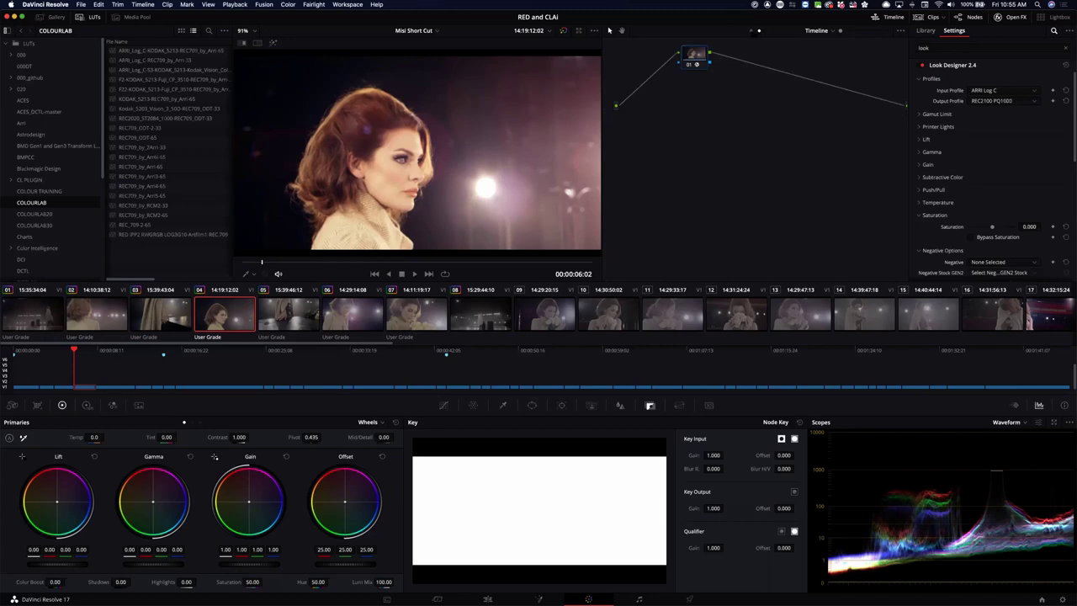
key("super+z")
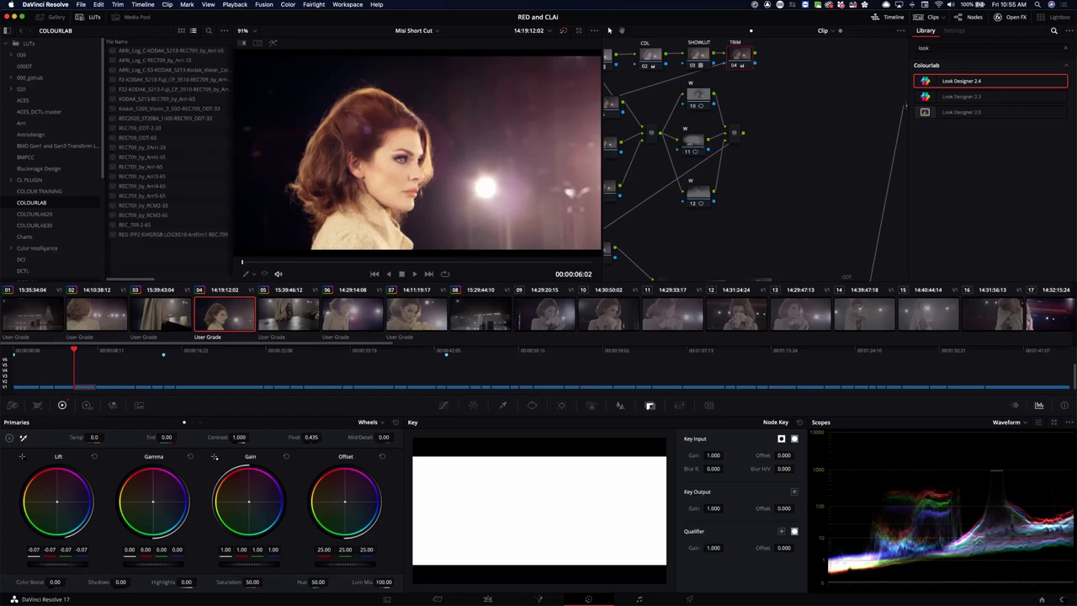
left_click(1042, 599)
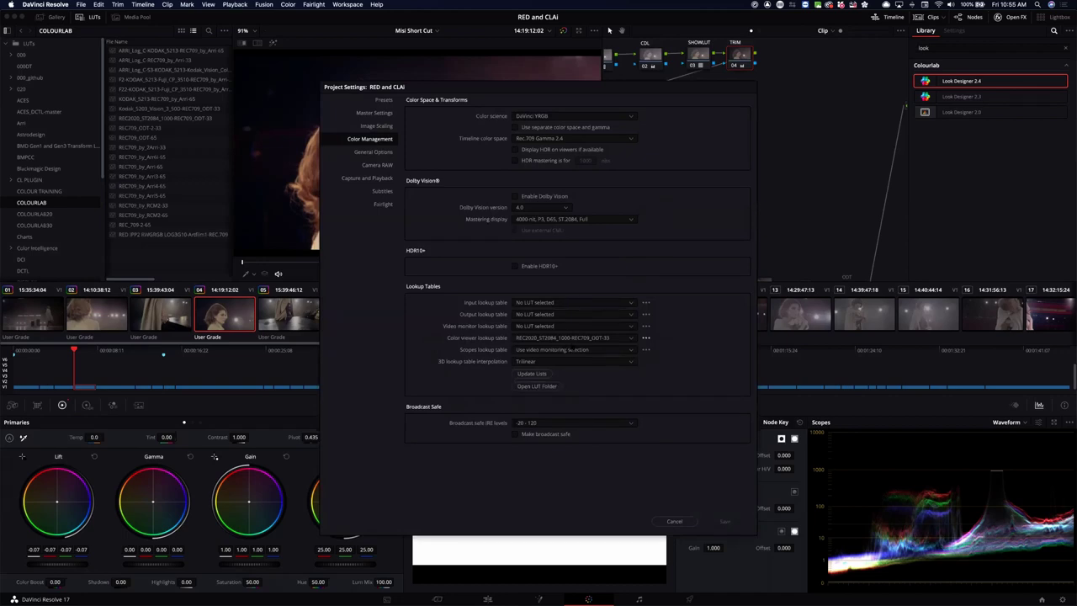
left_click(674, 521)
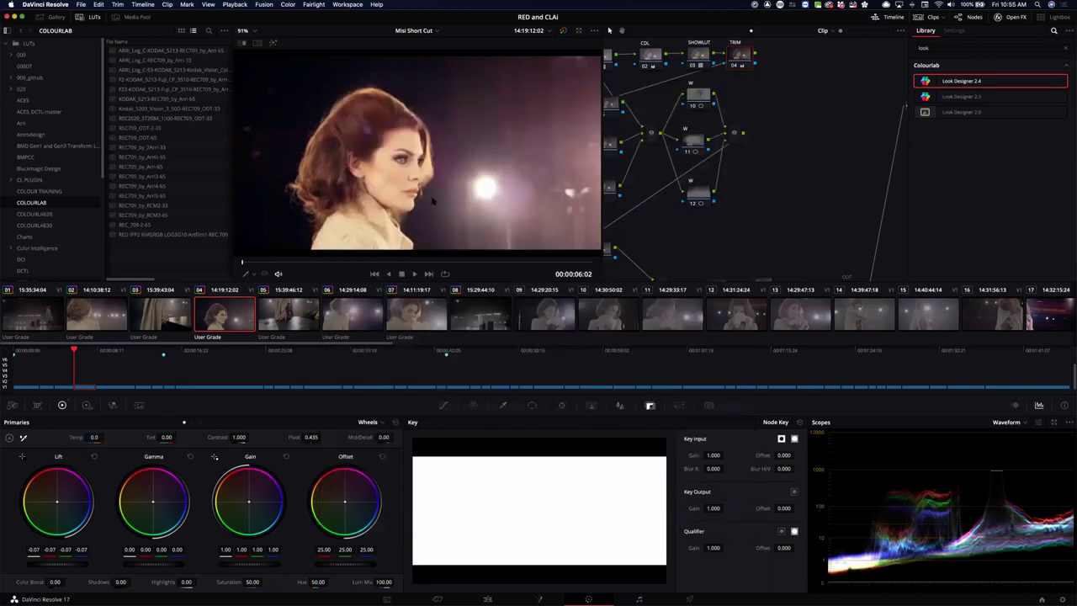